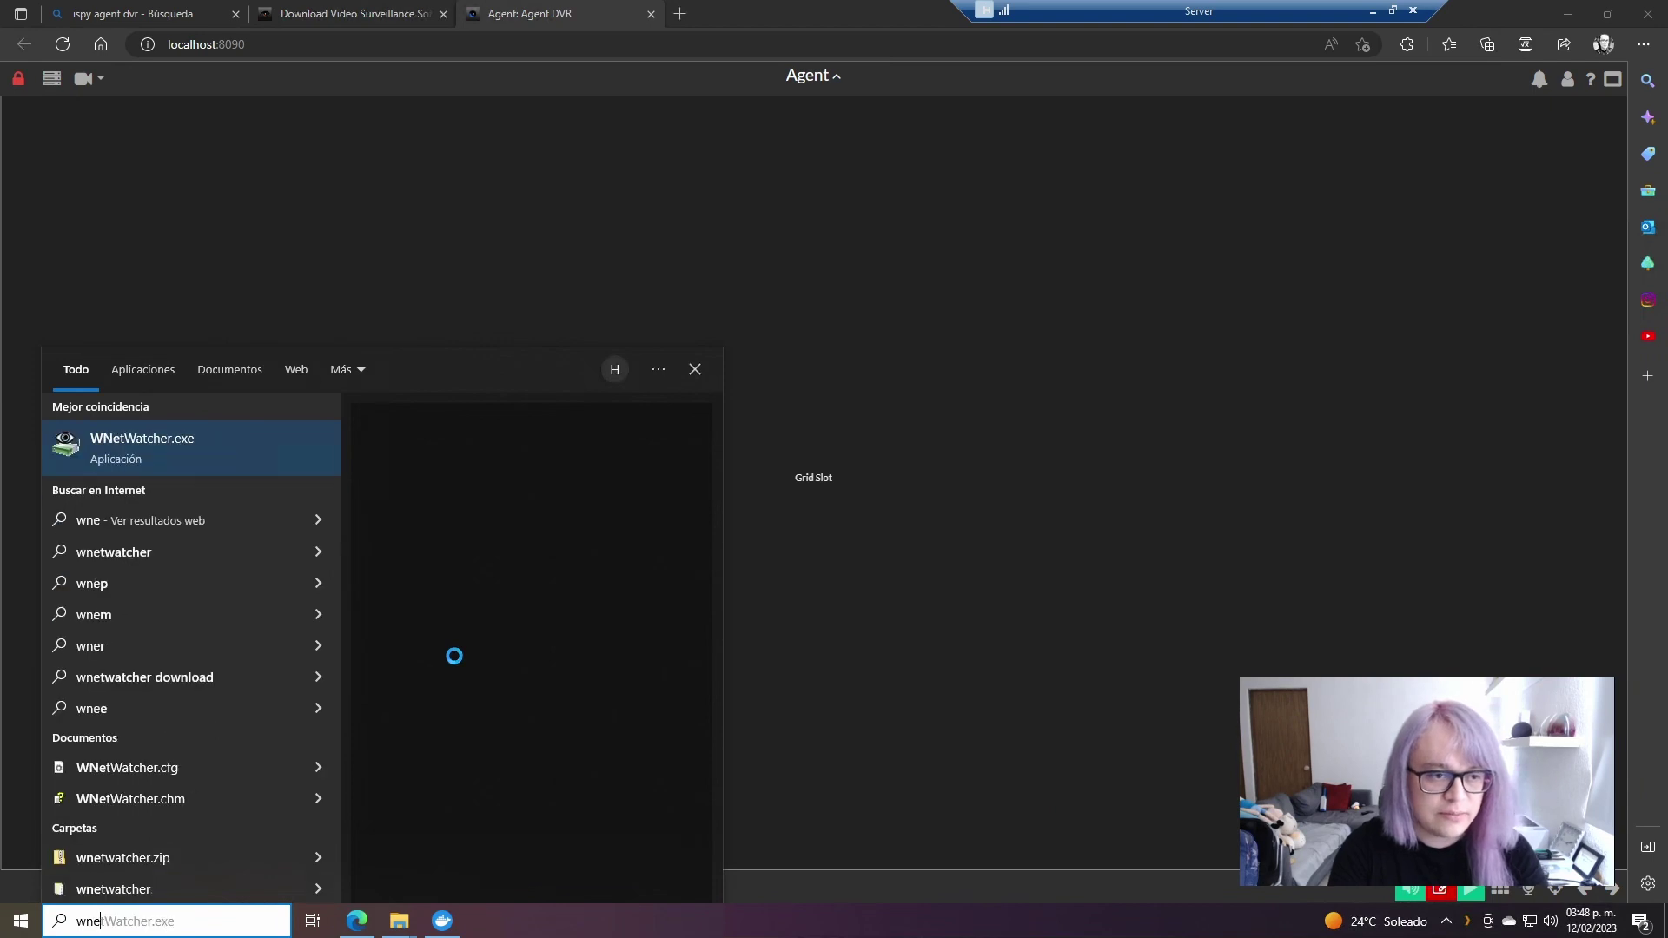
# - Open WNetWatcher.exe, hide the MAC Address column in the device list and move the window toward the middle of the screen
pyautogui.click(195, 452)
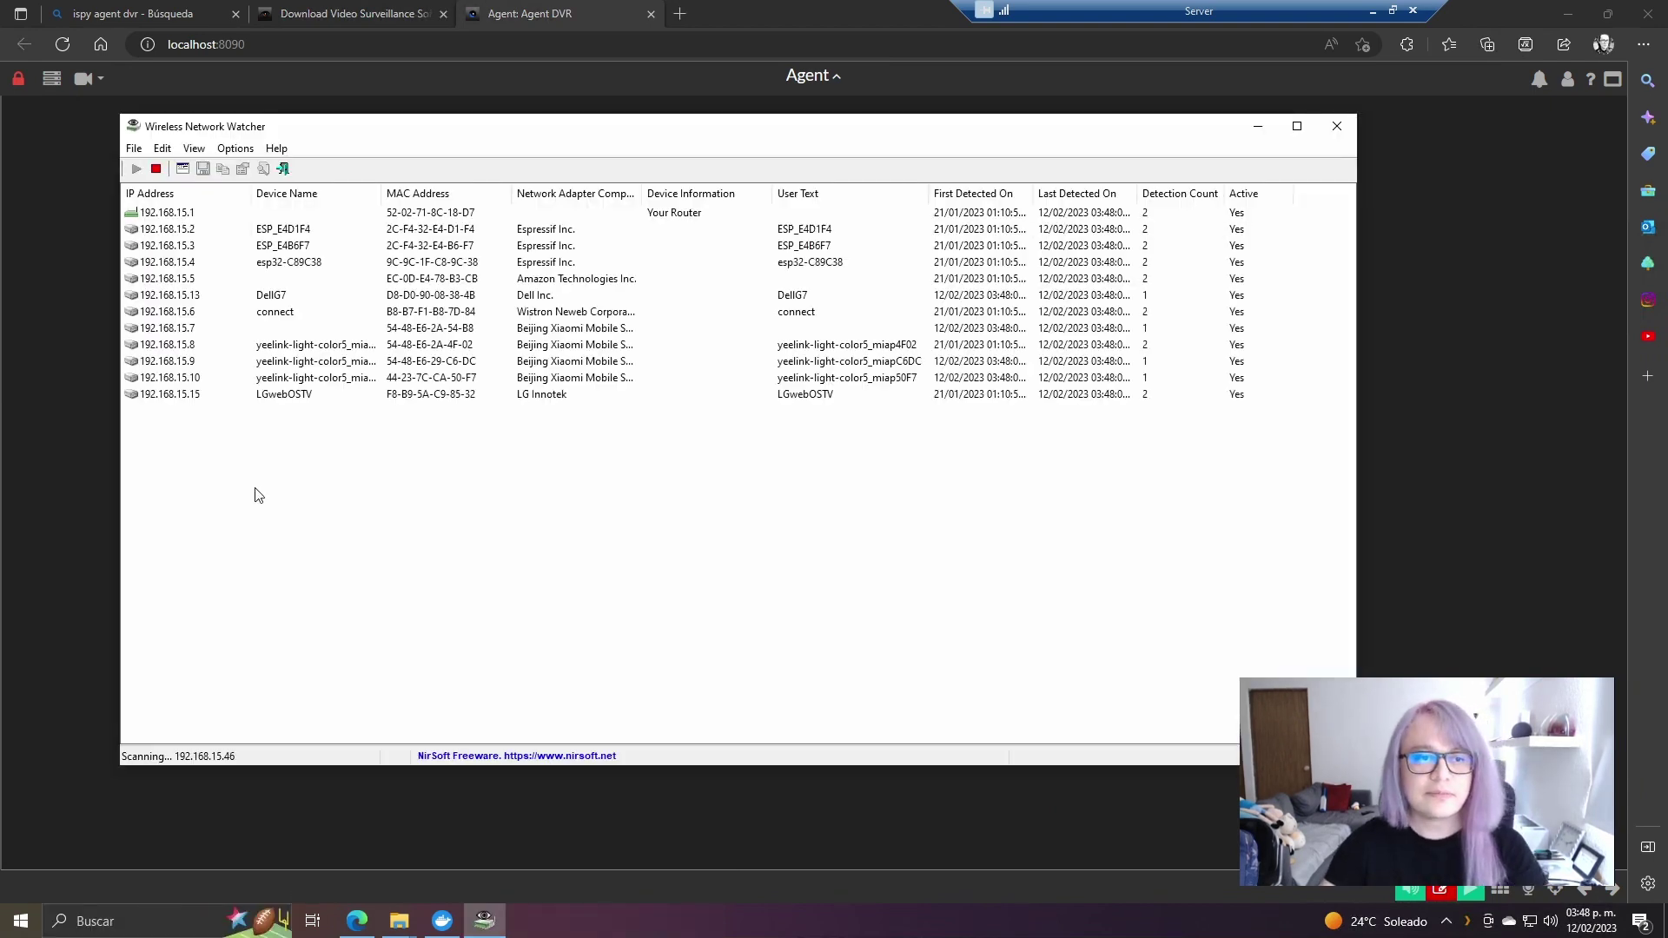
pyautogui.moveTo(399, 137); pyautogui.dragTo(509, 162)
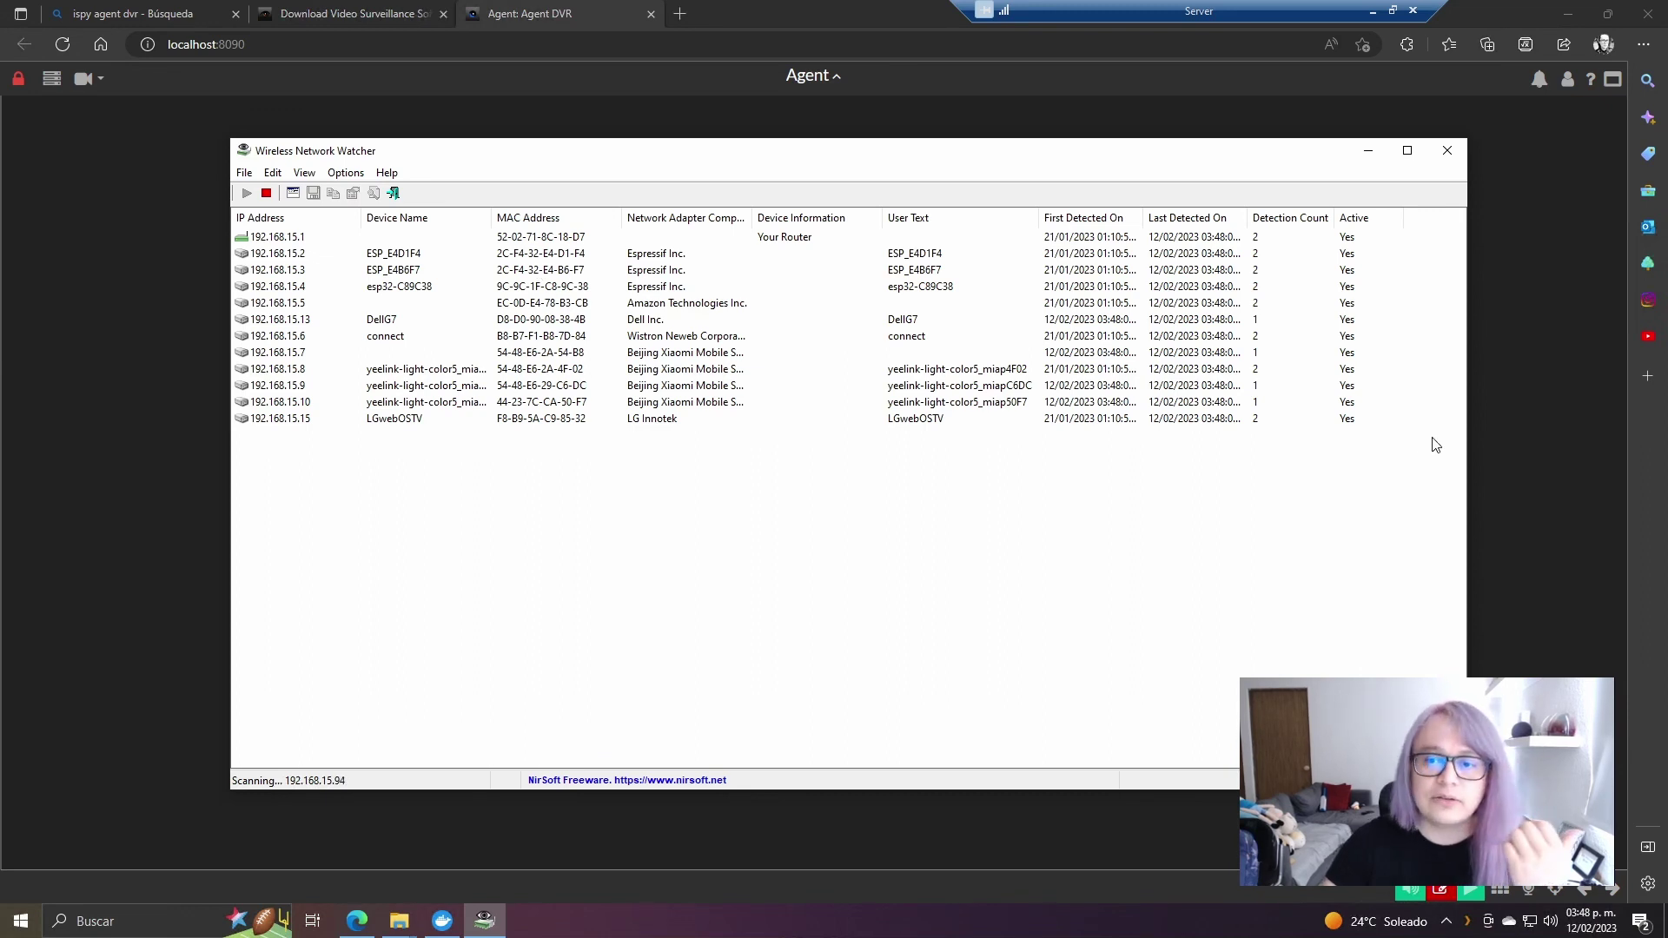
pyautogui.moveTo(550, 224); pyautogui.dragTo(899, 263)
pyautogui.moveTo(647, 141); pyautogui.dragTo(867, 162)
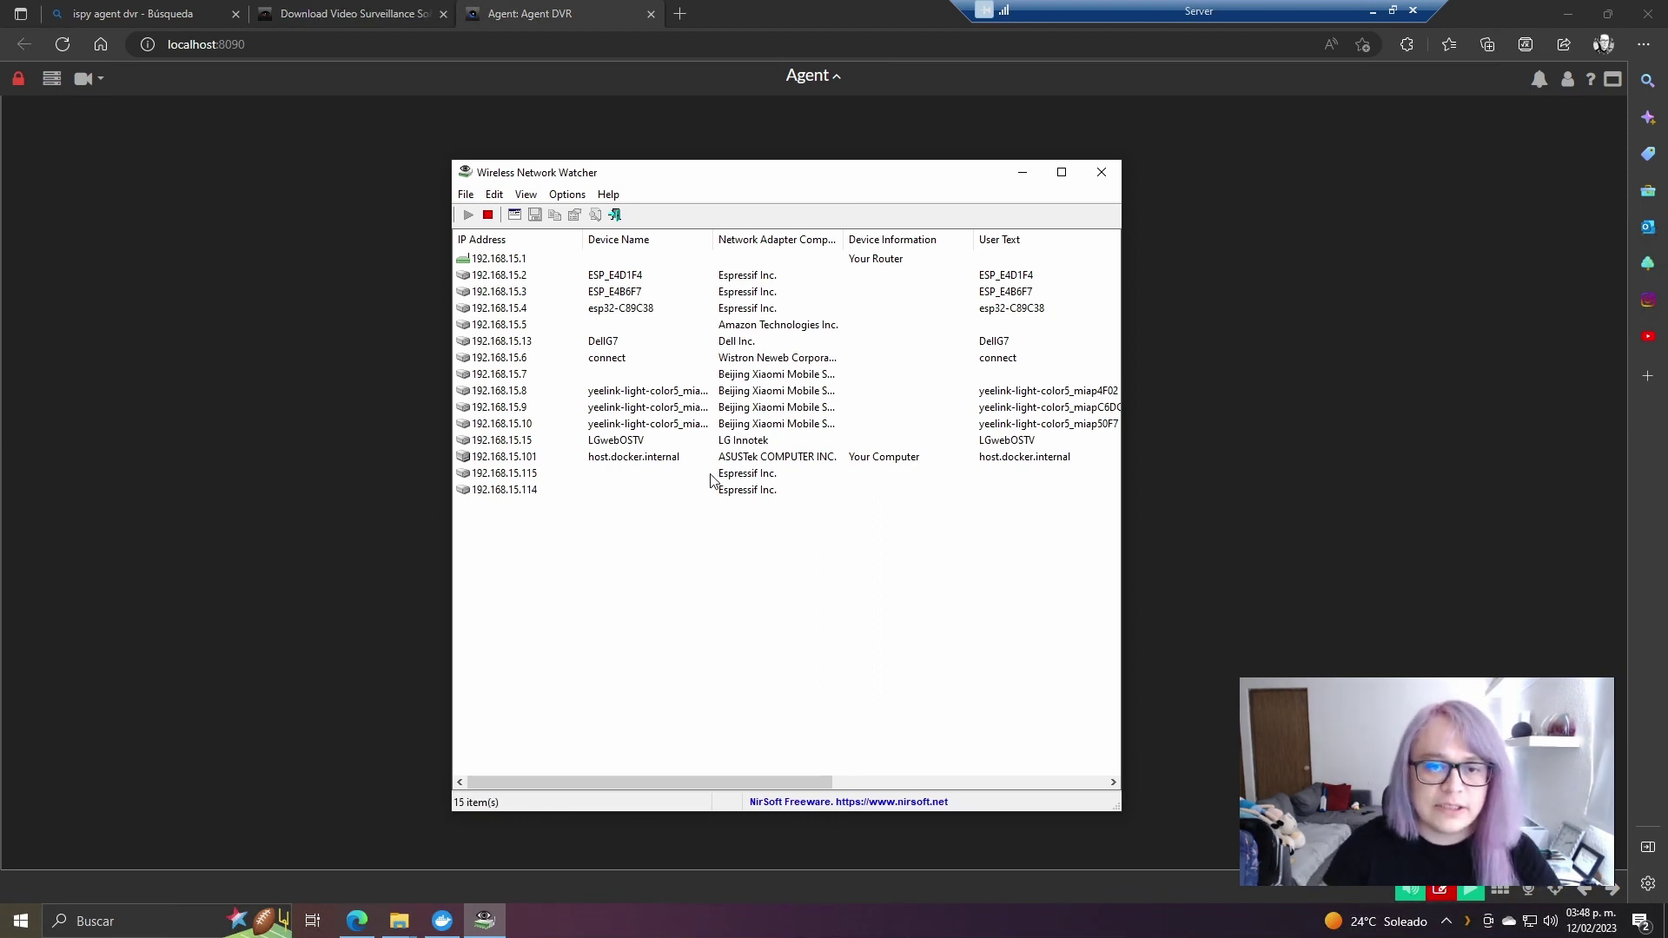
# - Sort the network devices by Network Adapter Company, select all the Espressif Inc. entries and minimise Wireless Network Watcher
pyautogui.click(742, 239)
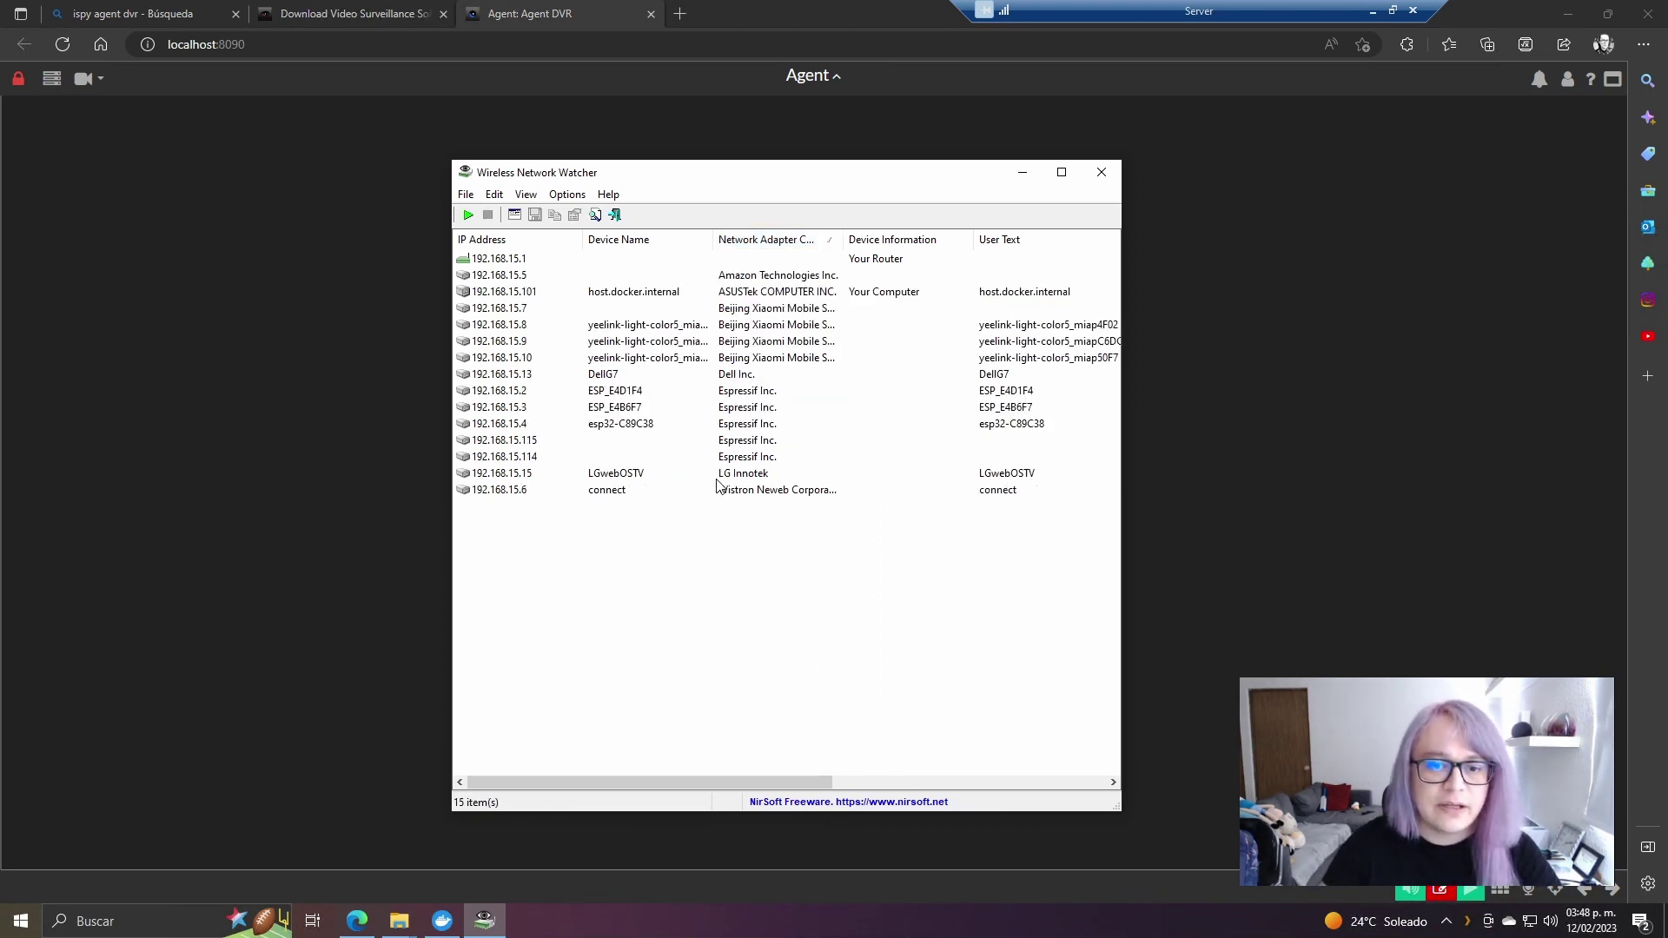
pyautogui.click(741, 398)
pyautogui.keyDown('shift'); pyautogui.click(735, 458); pyautogui.keyUp('shift')
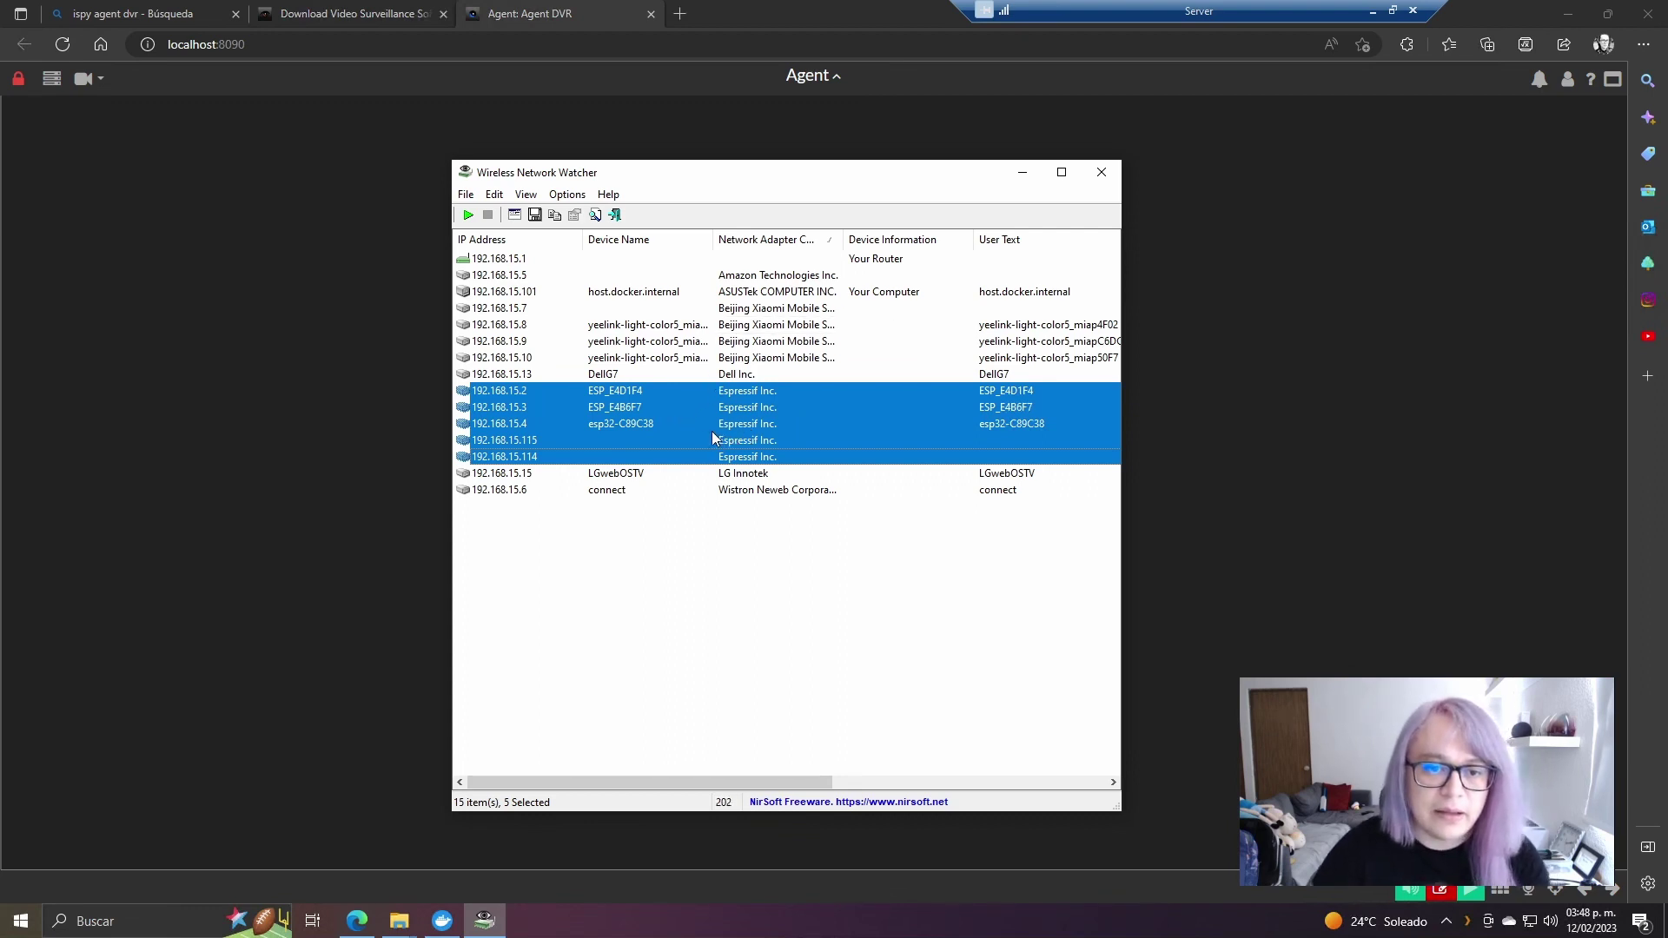
pyautogui.click(1025, 177)
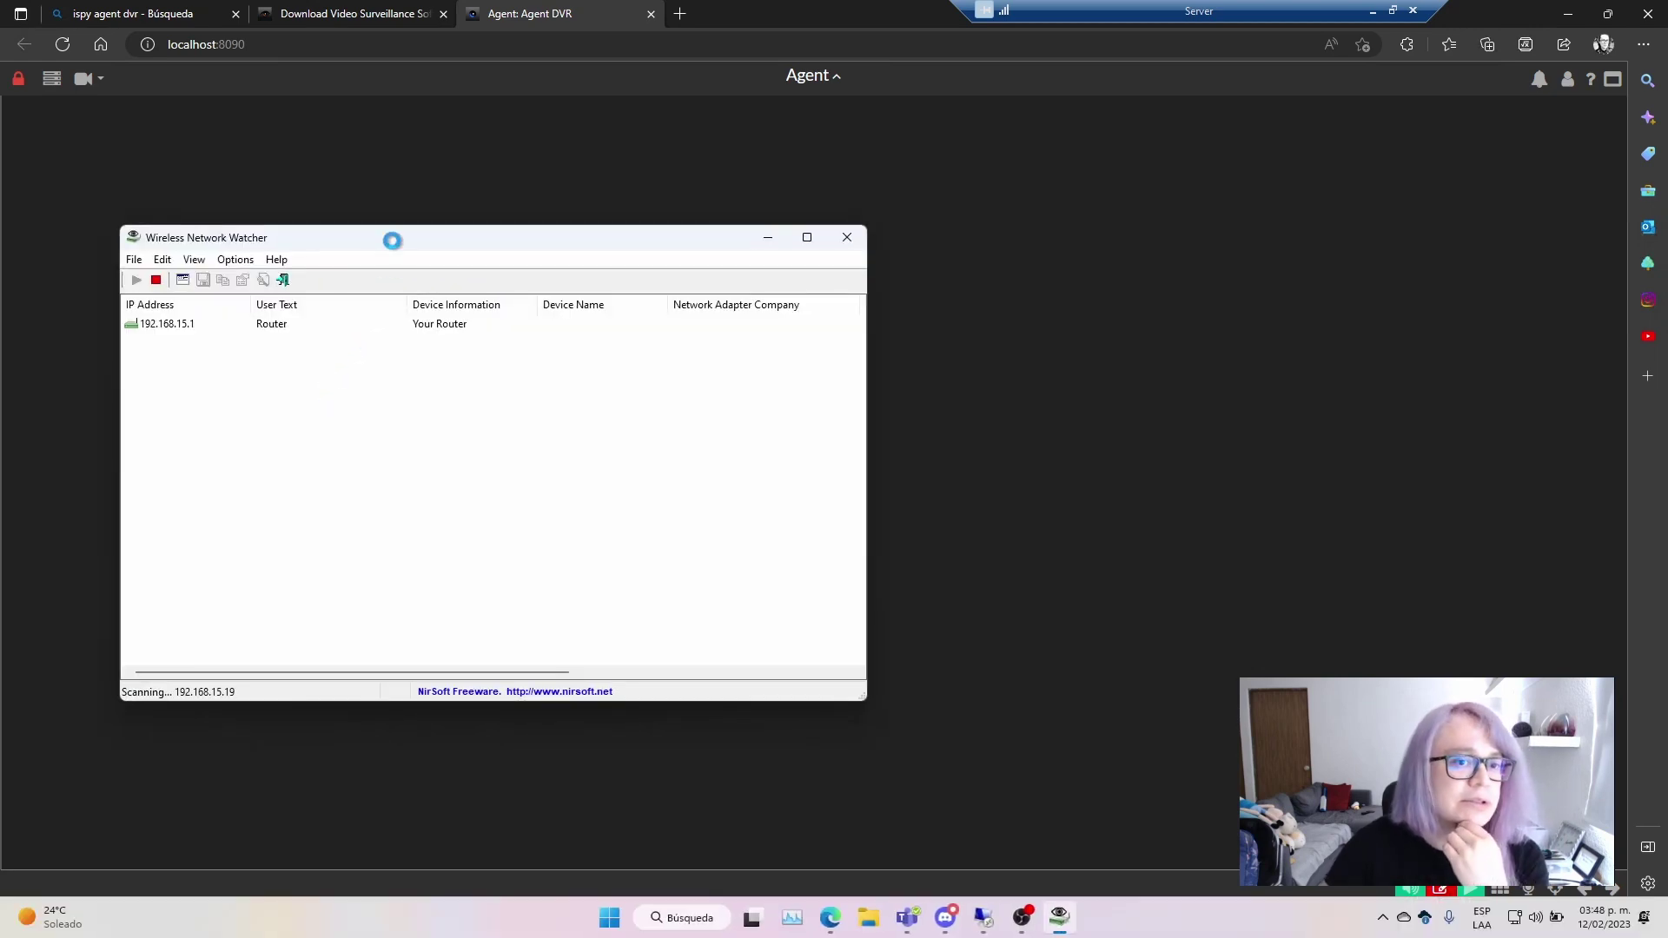
# - Examine the labelled devices in the local computer's Wireless Network Watcher, including 192.168.15.4, the Foco lights, Cam4-Door and Cam5-Kitchen
pyautogui.moveTo(391, 239); pyautogui.dragTo(669, 235)
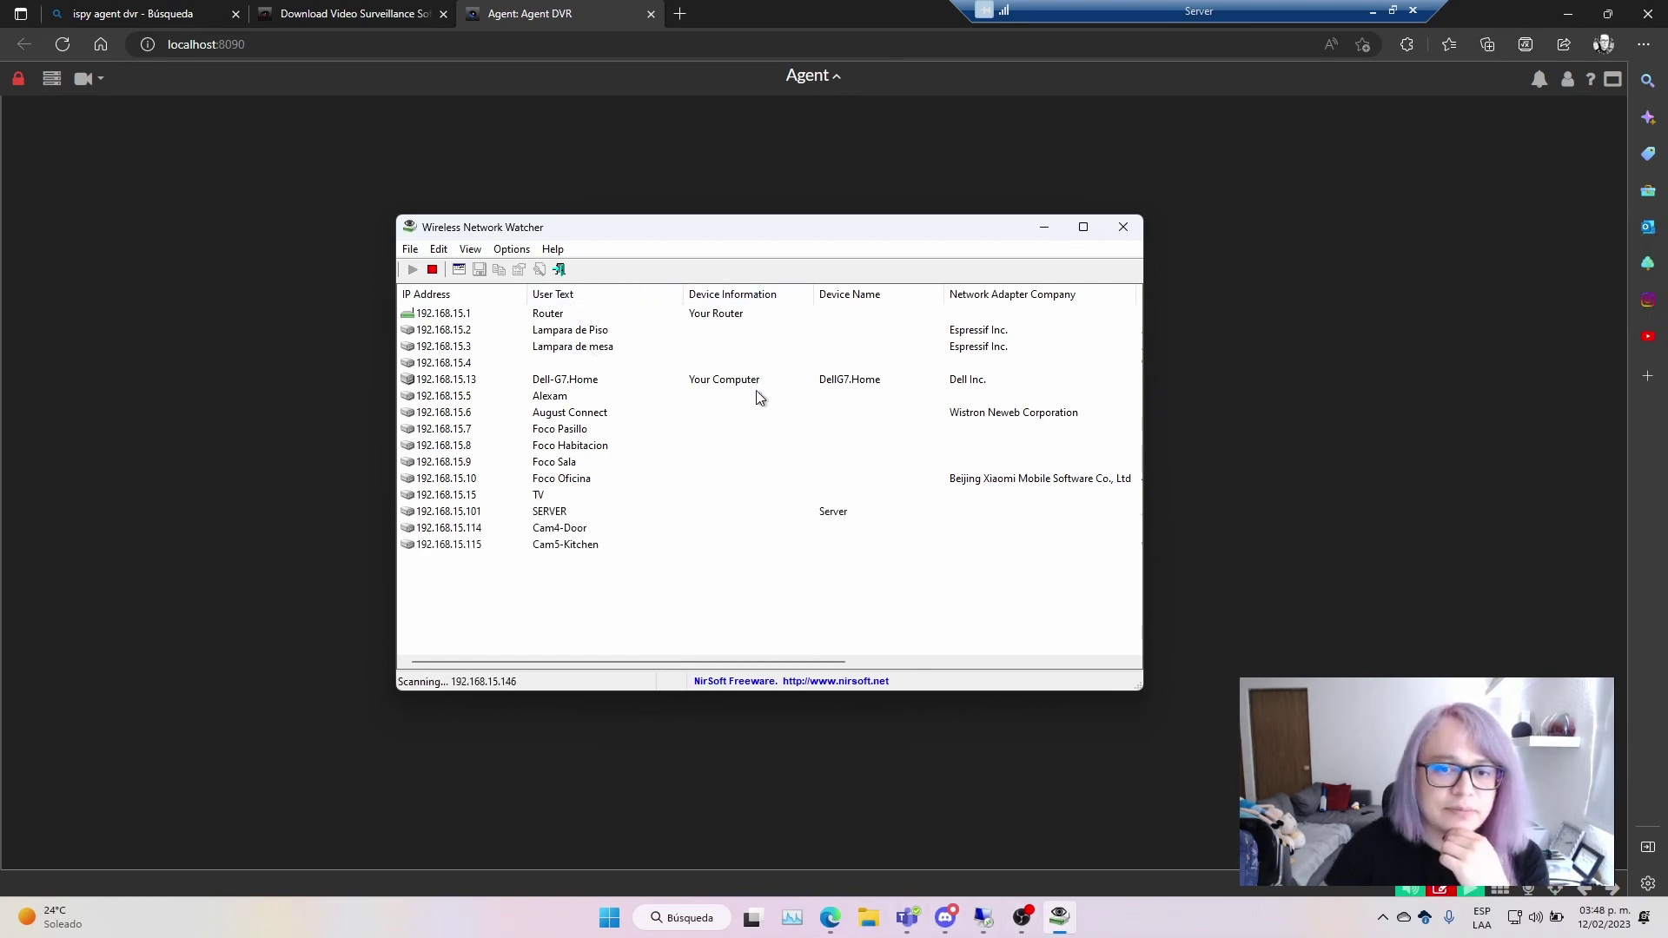
pyautogui.click(570, 547)
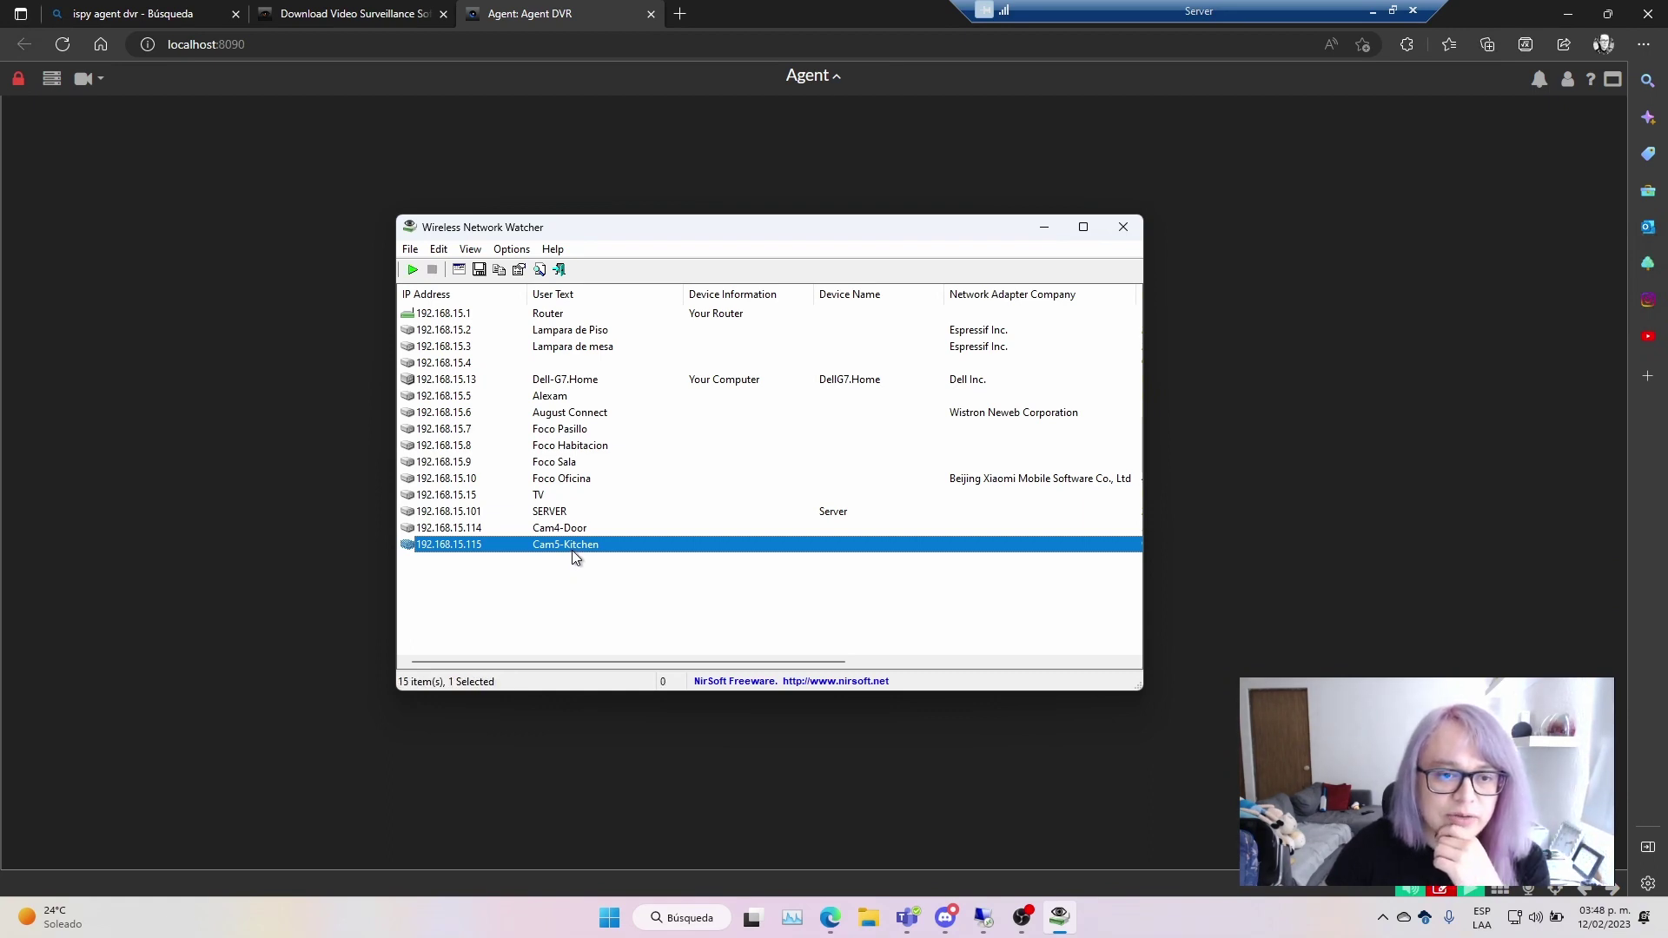
pyautogui.click(480, 363)
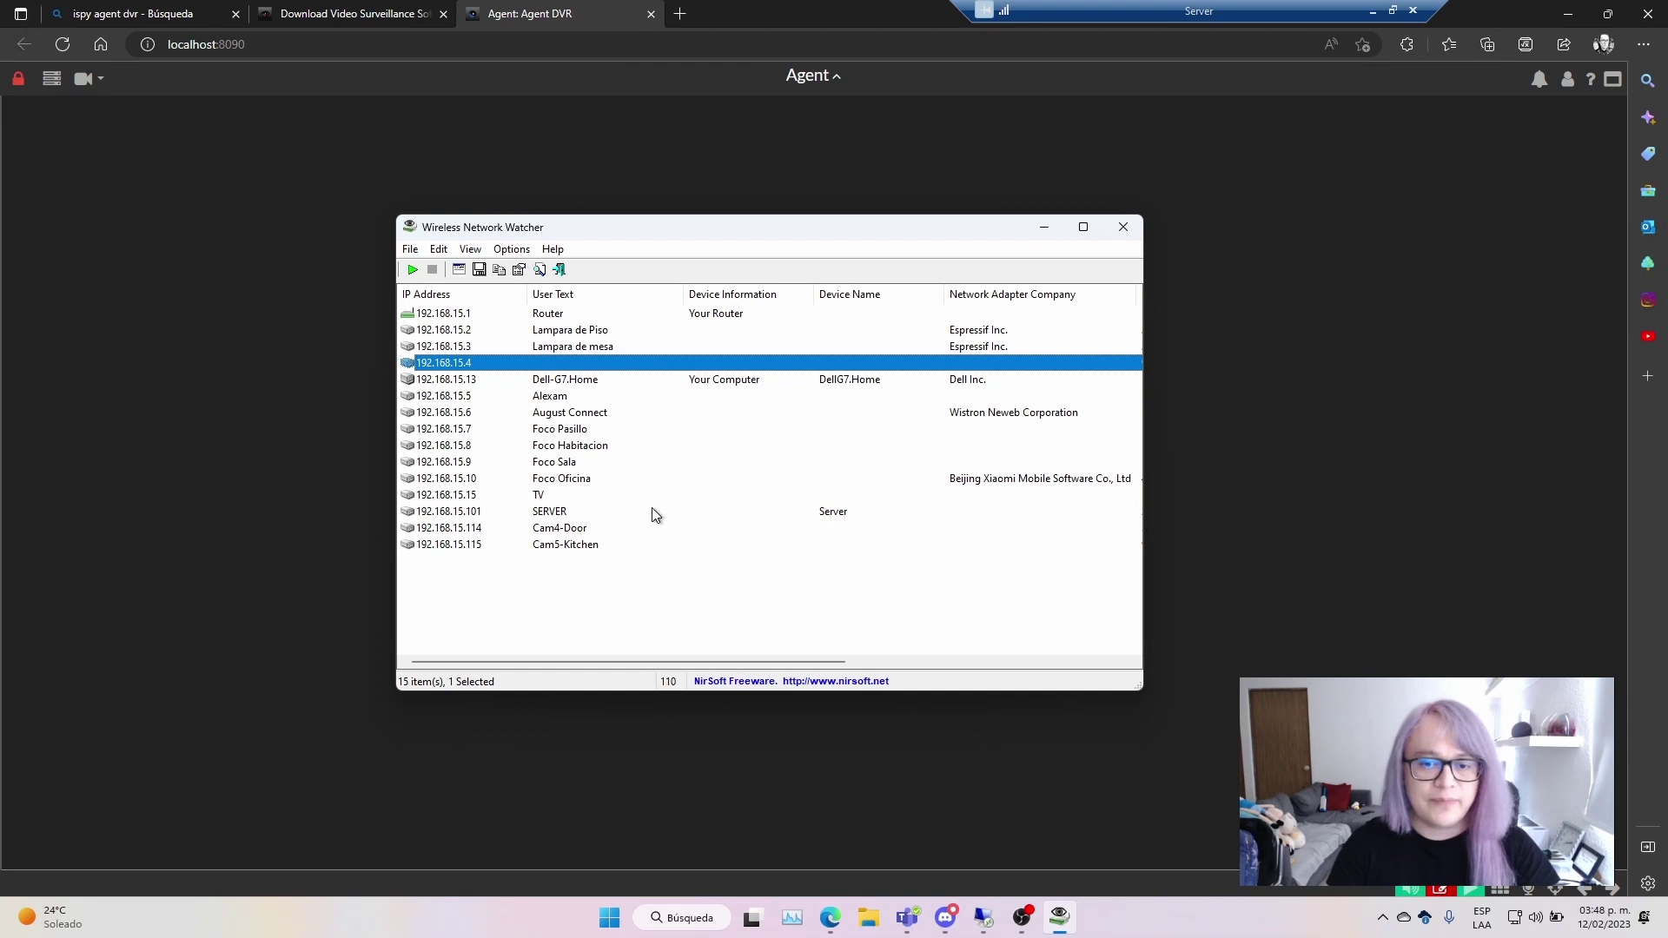
pyautogui.click(595, 544)
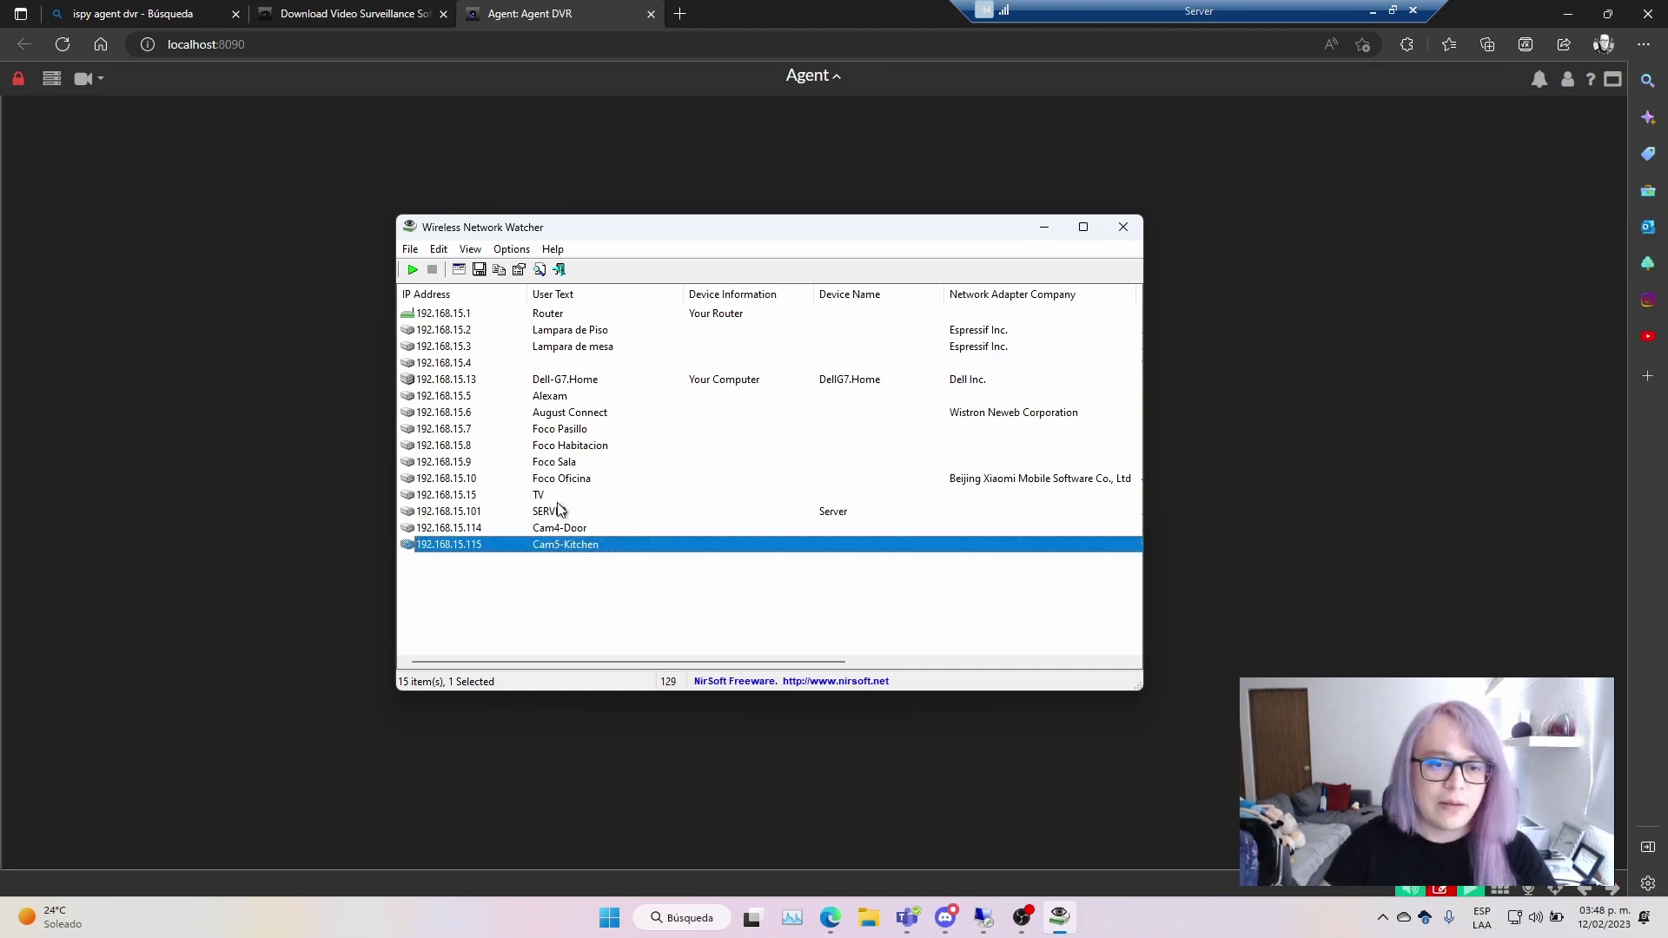
pyautogui.click(563, 430)
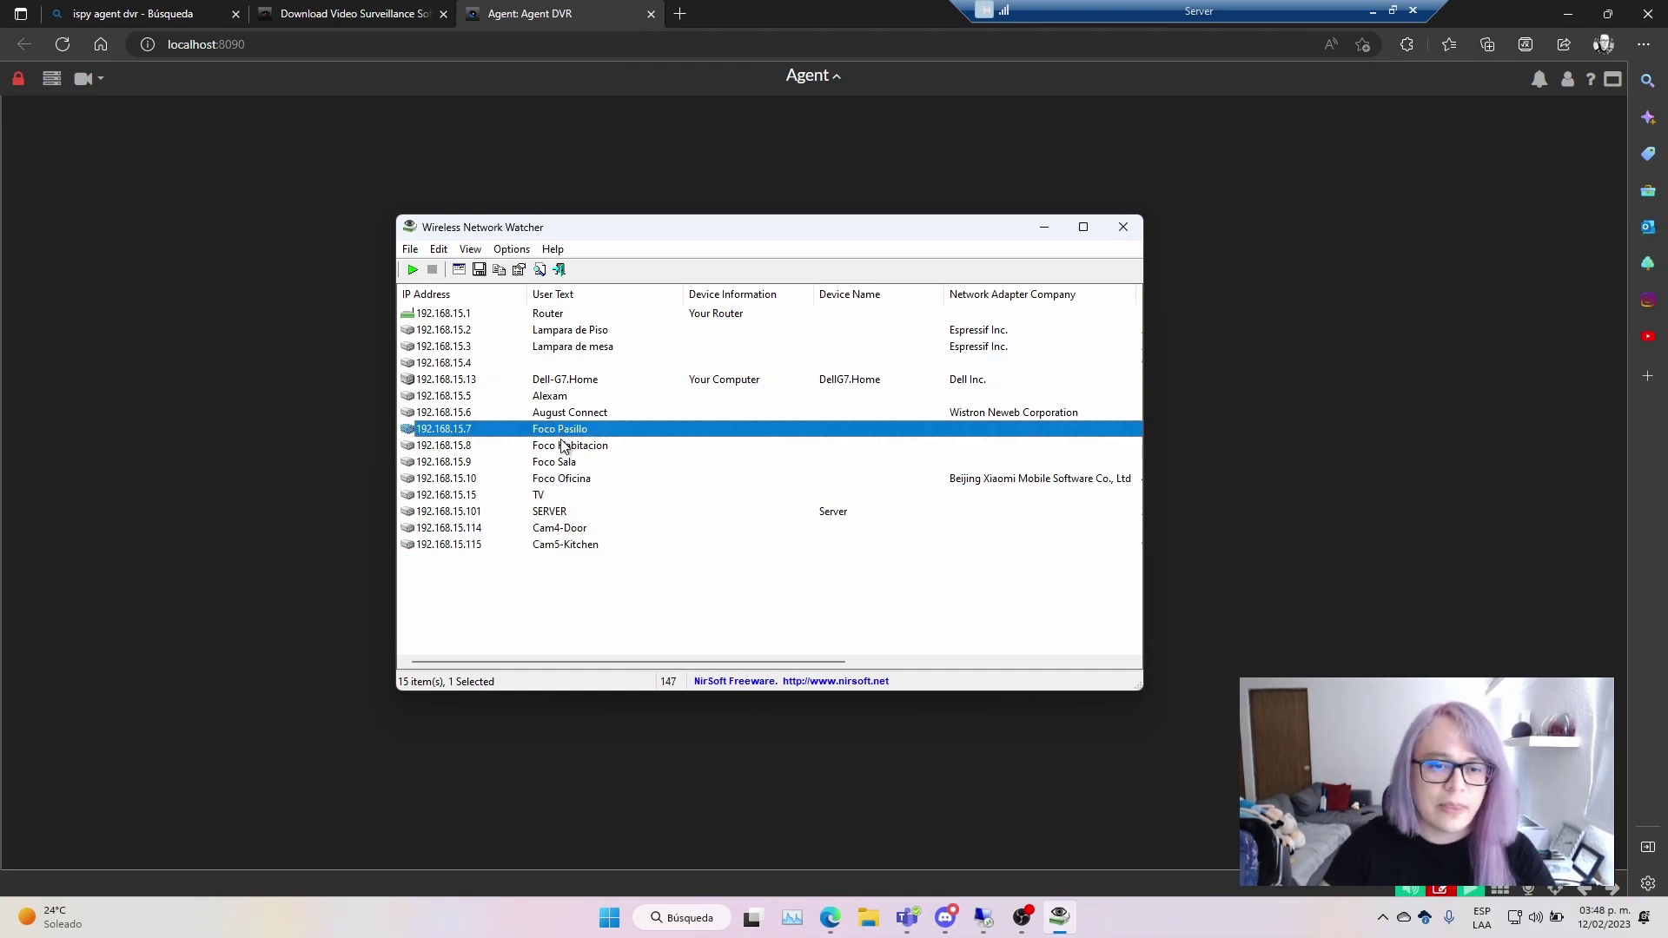
pyautogui.click(563, 445)
pyautogui.click(561, 463)
pyautogui.click(561, 480)
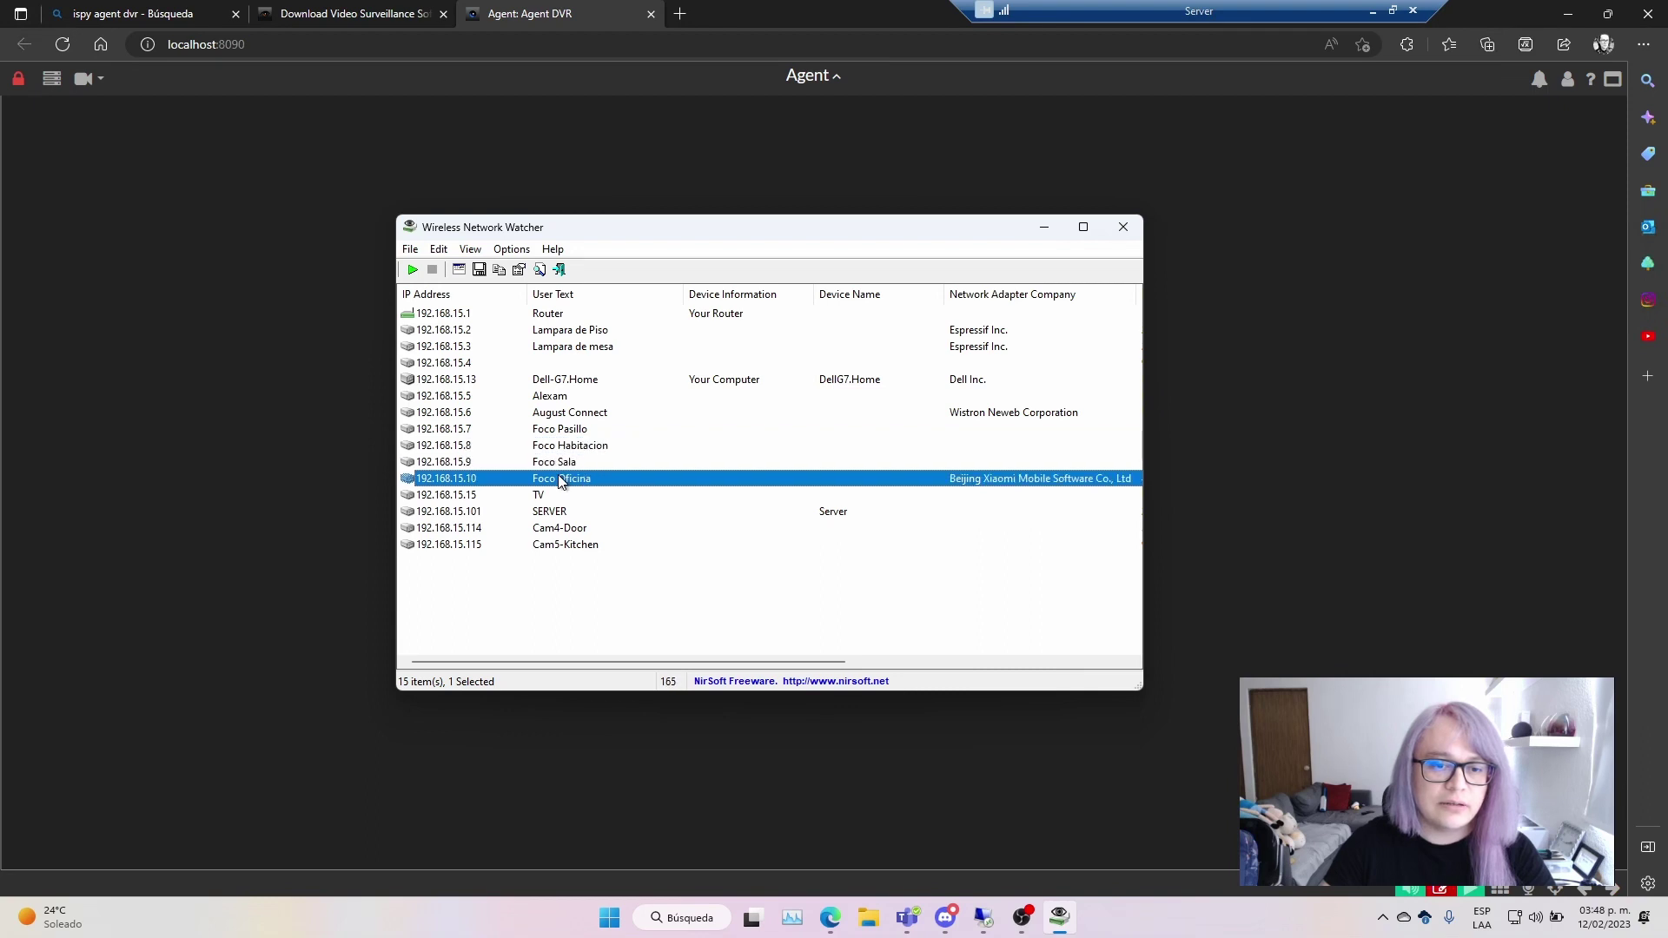
pyautogui.click(558, 415)
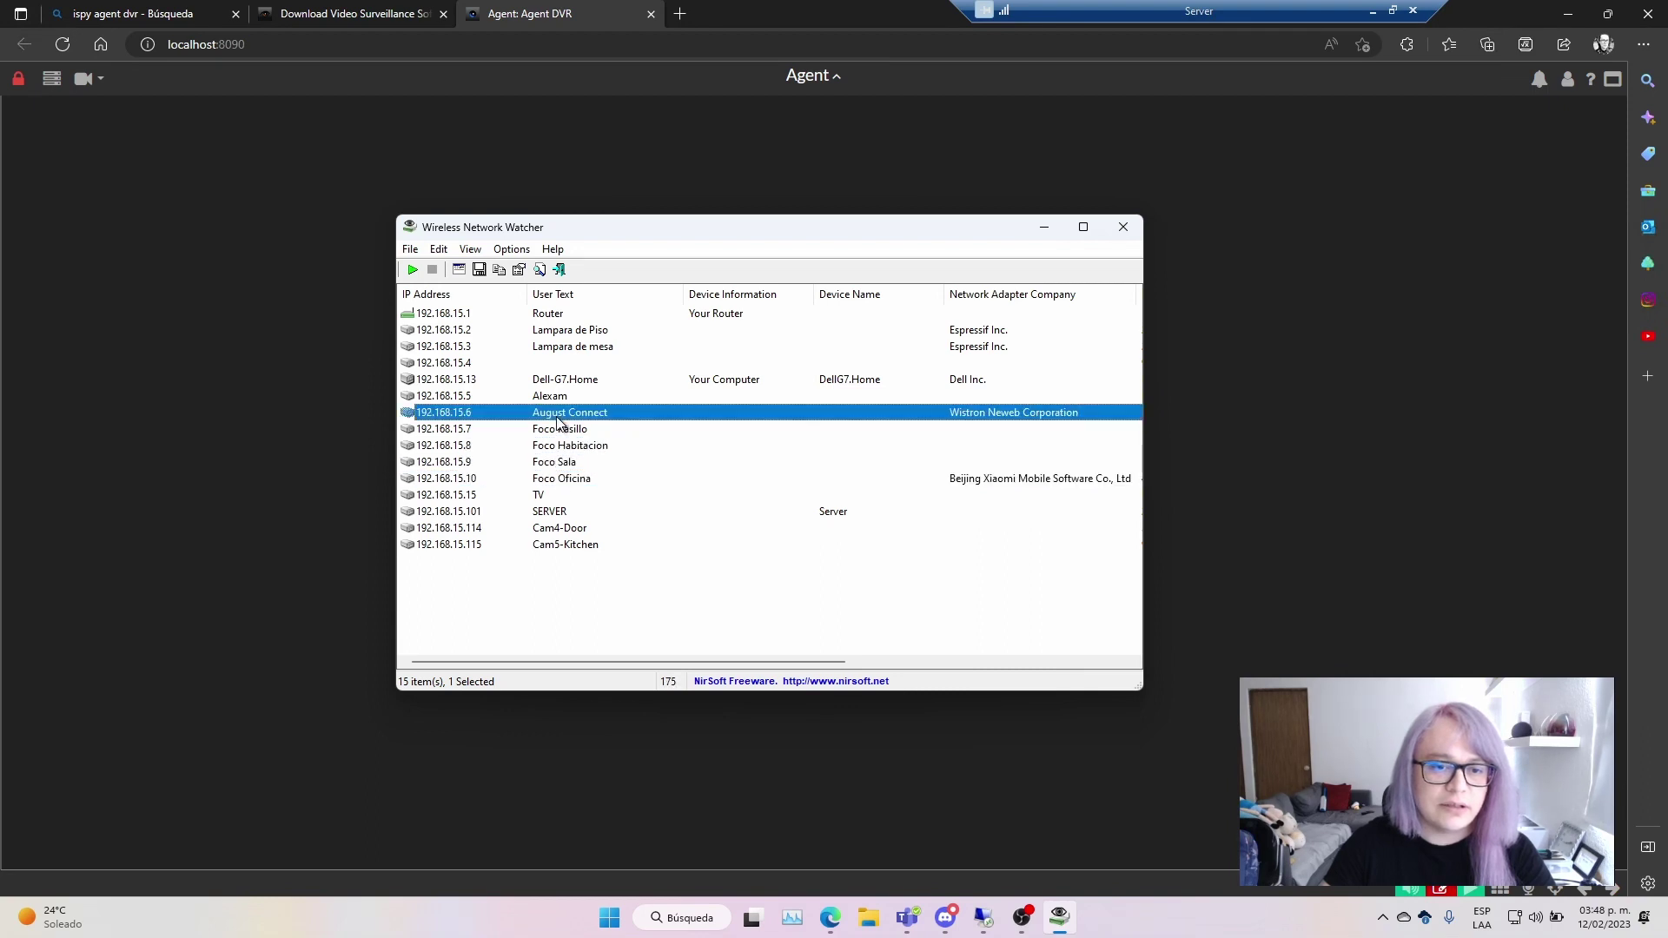
pyautogui.click(561, 364)
pyautogui.click(557, 317)
pyautogui.click(558, 549)
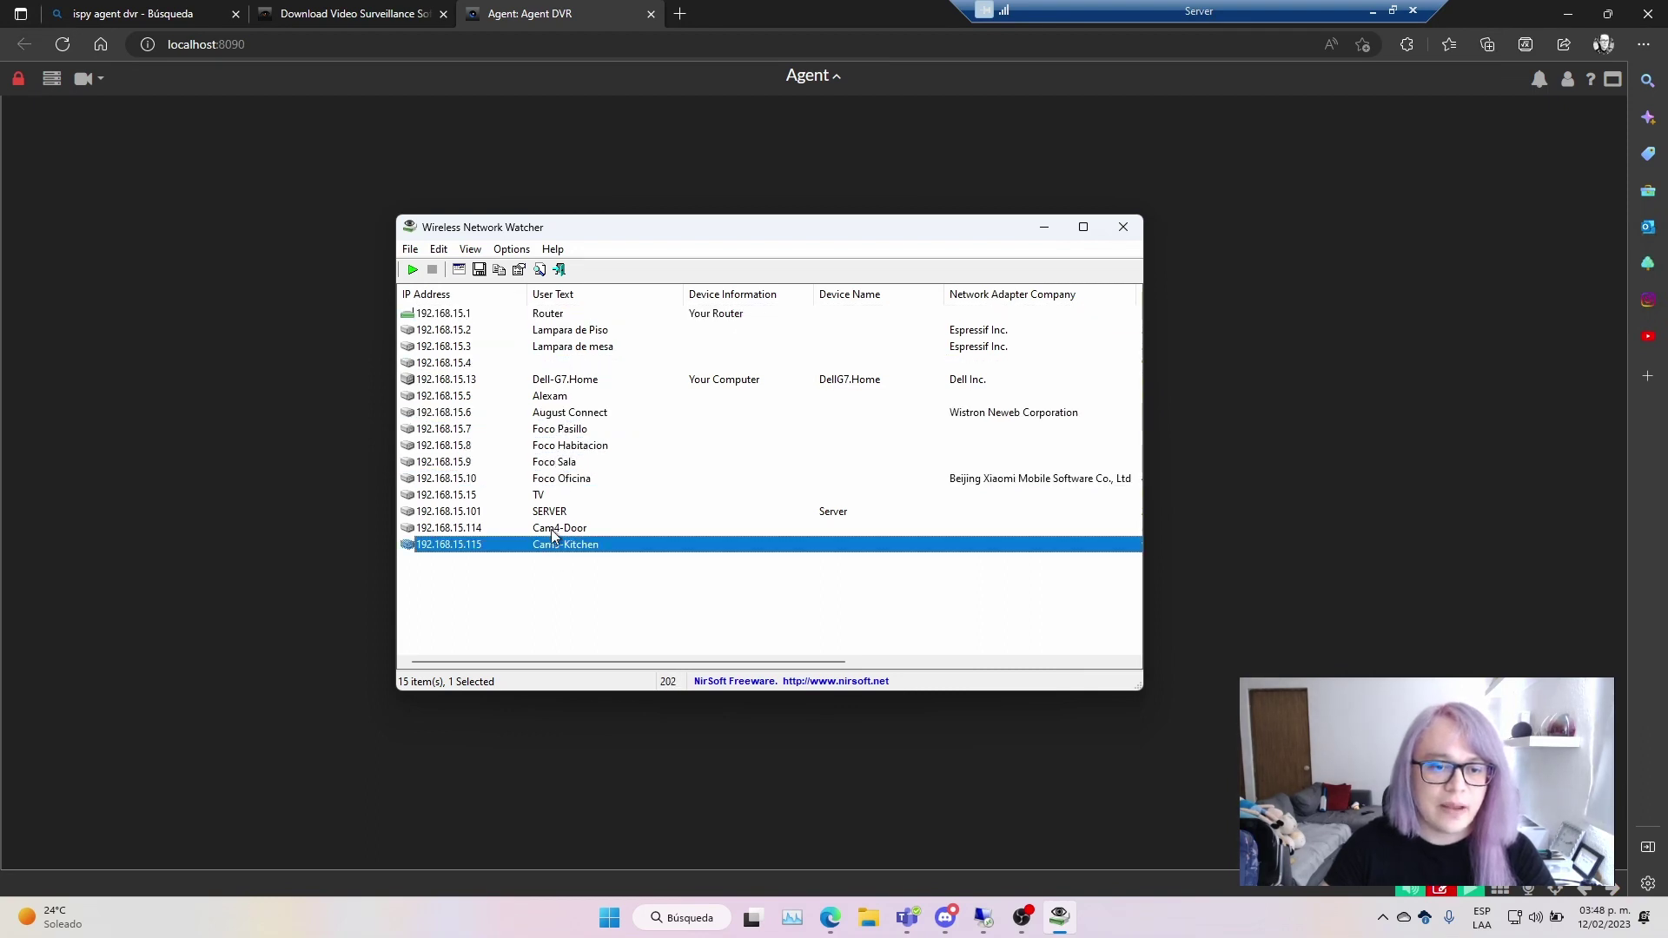
pyautogui.click(554, 531)
pyautogui.click(547, 547)
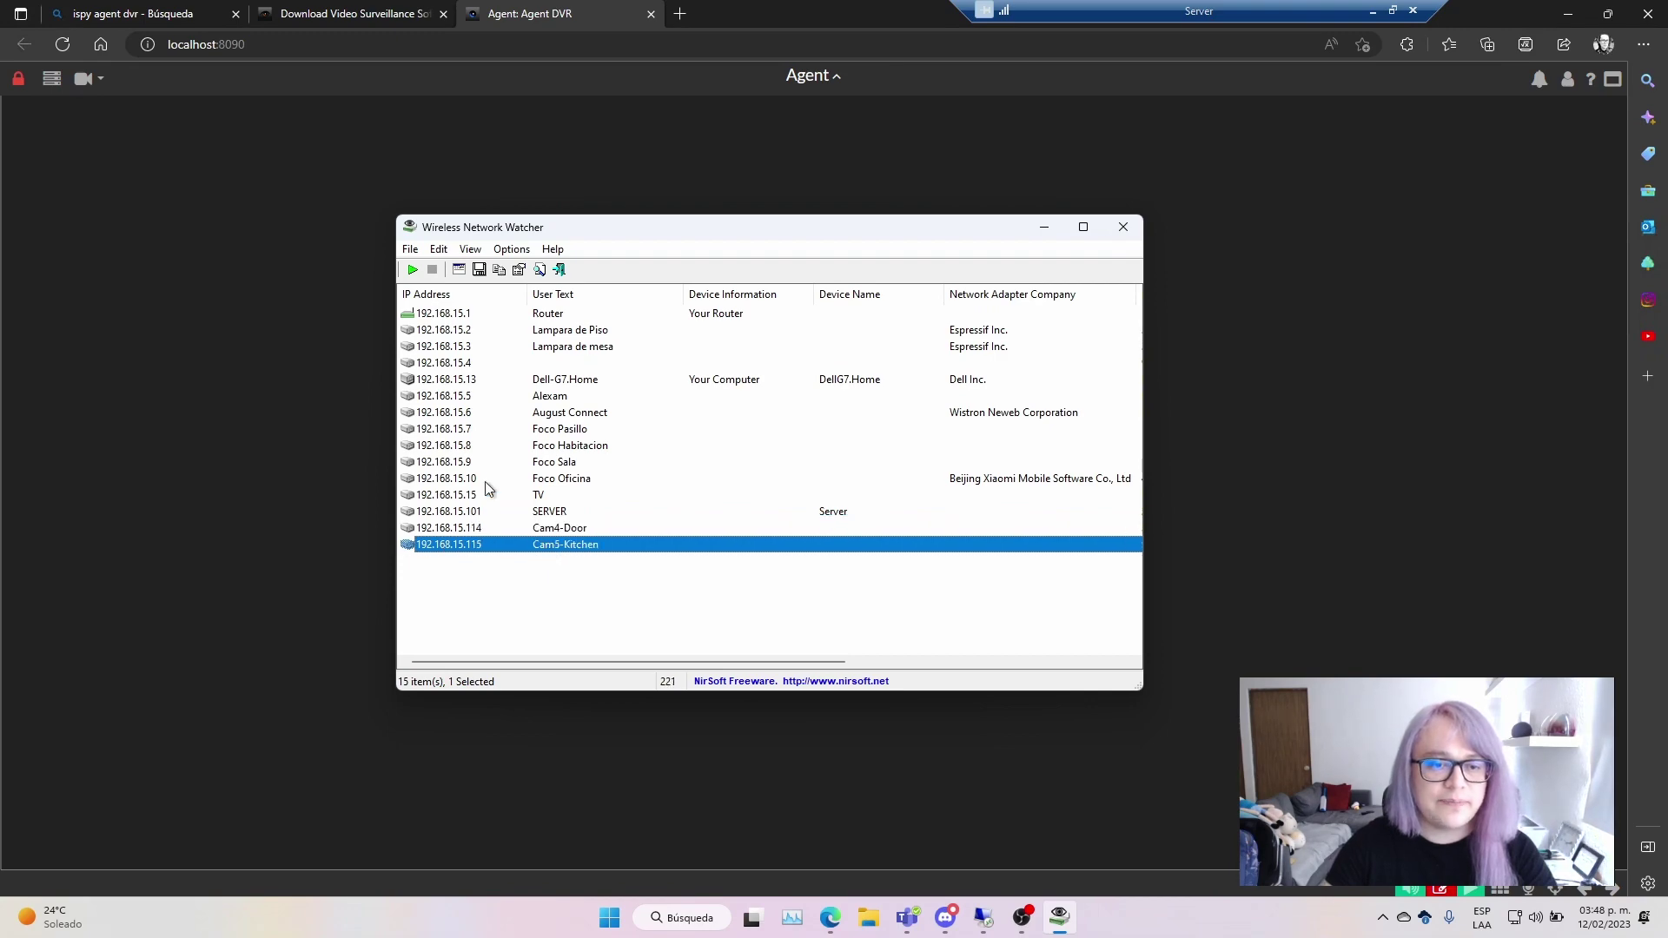
# - Load the camera's web page at 192.168.15.115 in a new Edge tab on the server
pyautogui.click(679, 13)
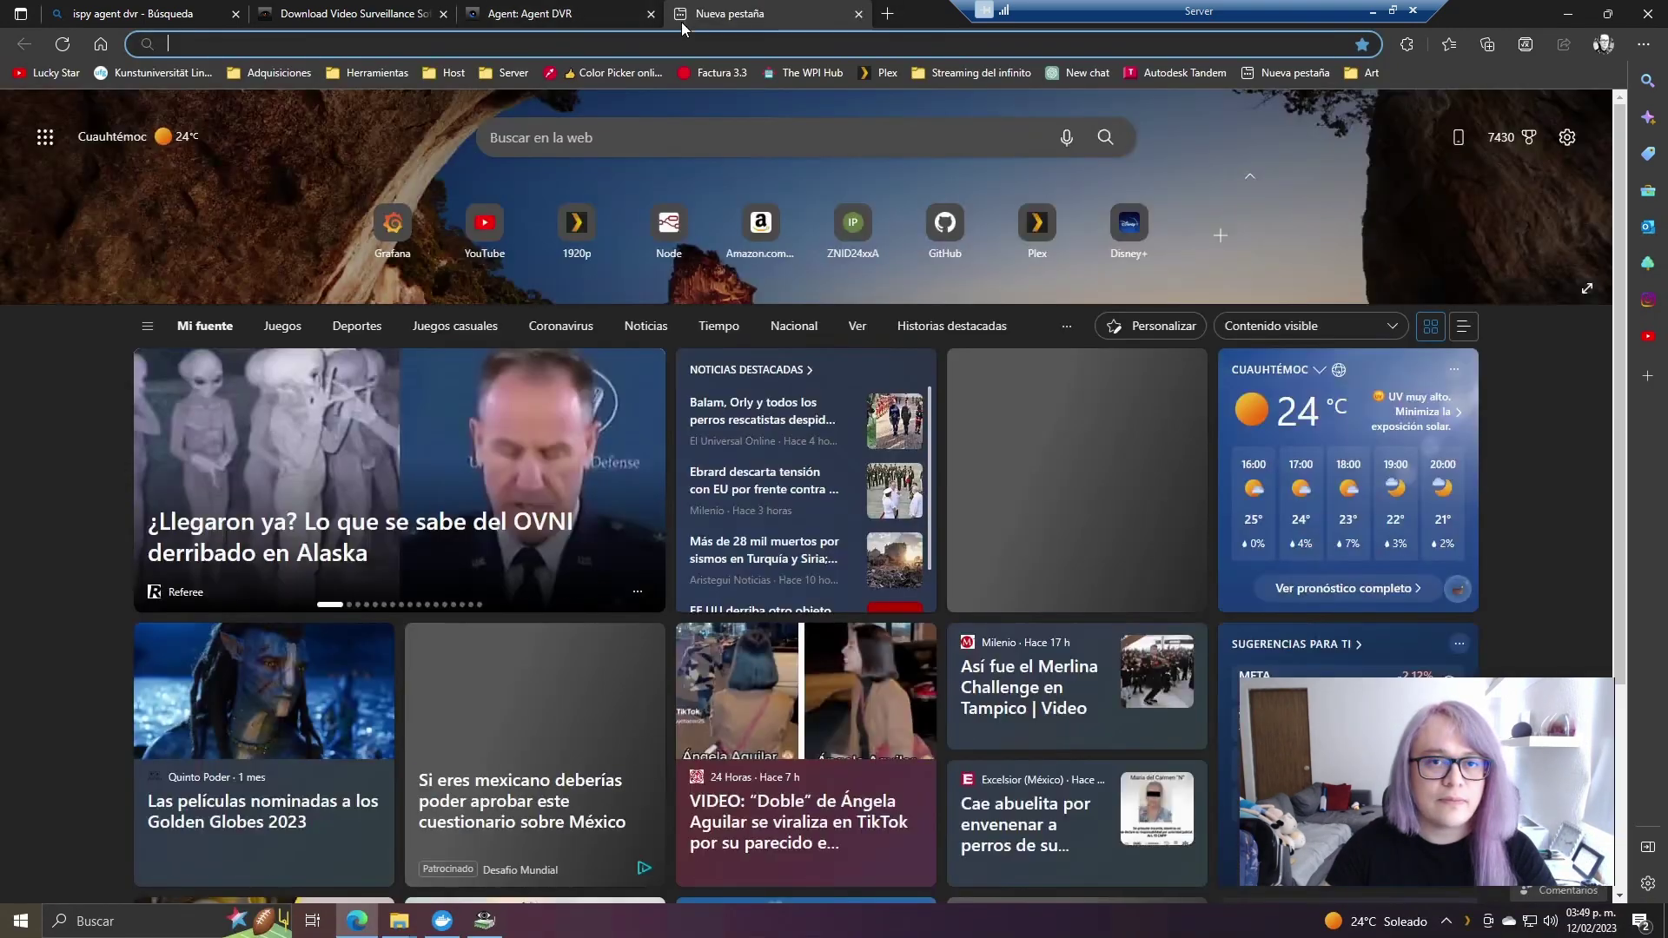
pyautogui.click(671, 44)
pyautogui.write('192.168')
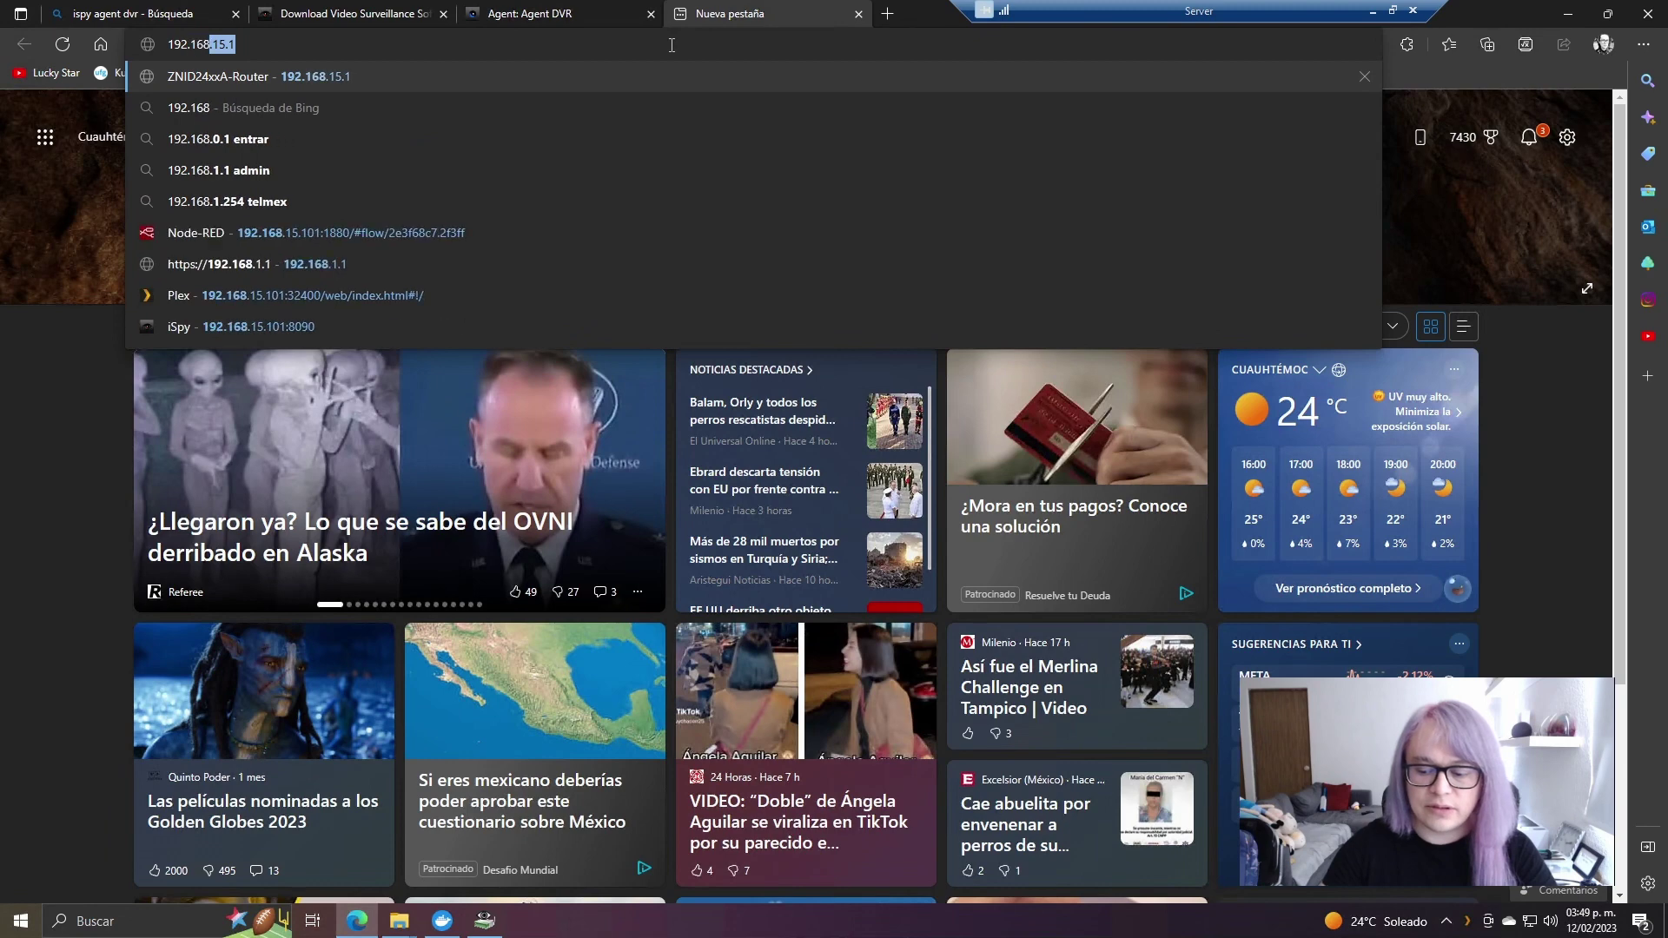
pyautogui.write('.15.1125')
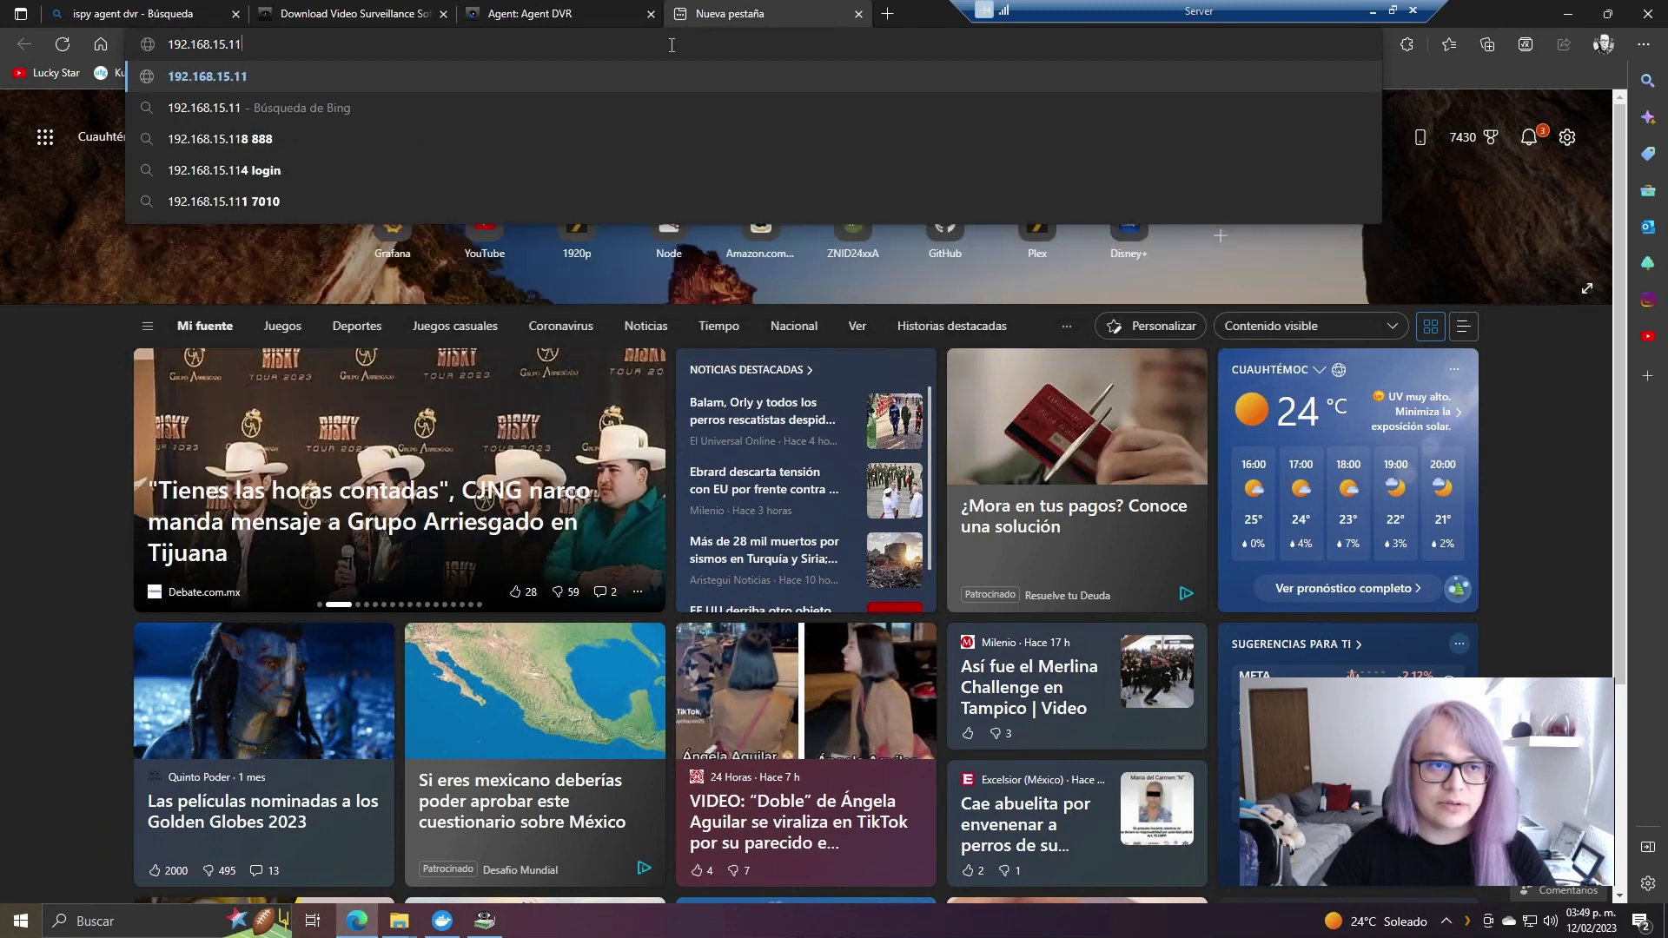
pyautogui.press('BackSpace')
pyautogui.press('BackSpace')
pyautogui.write('5')
pyautogui.press('Return')
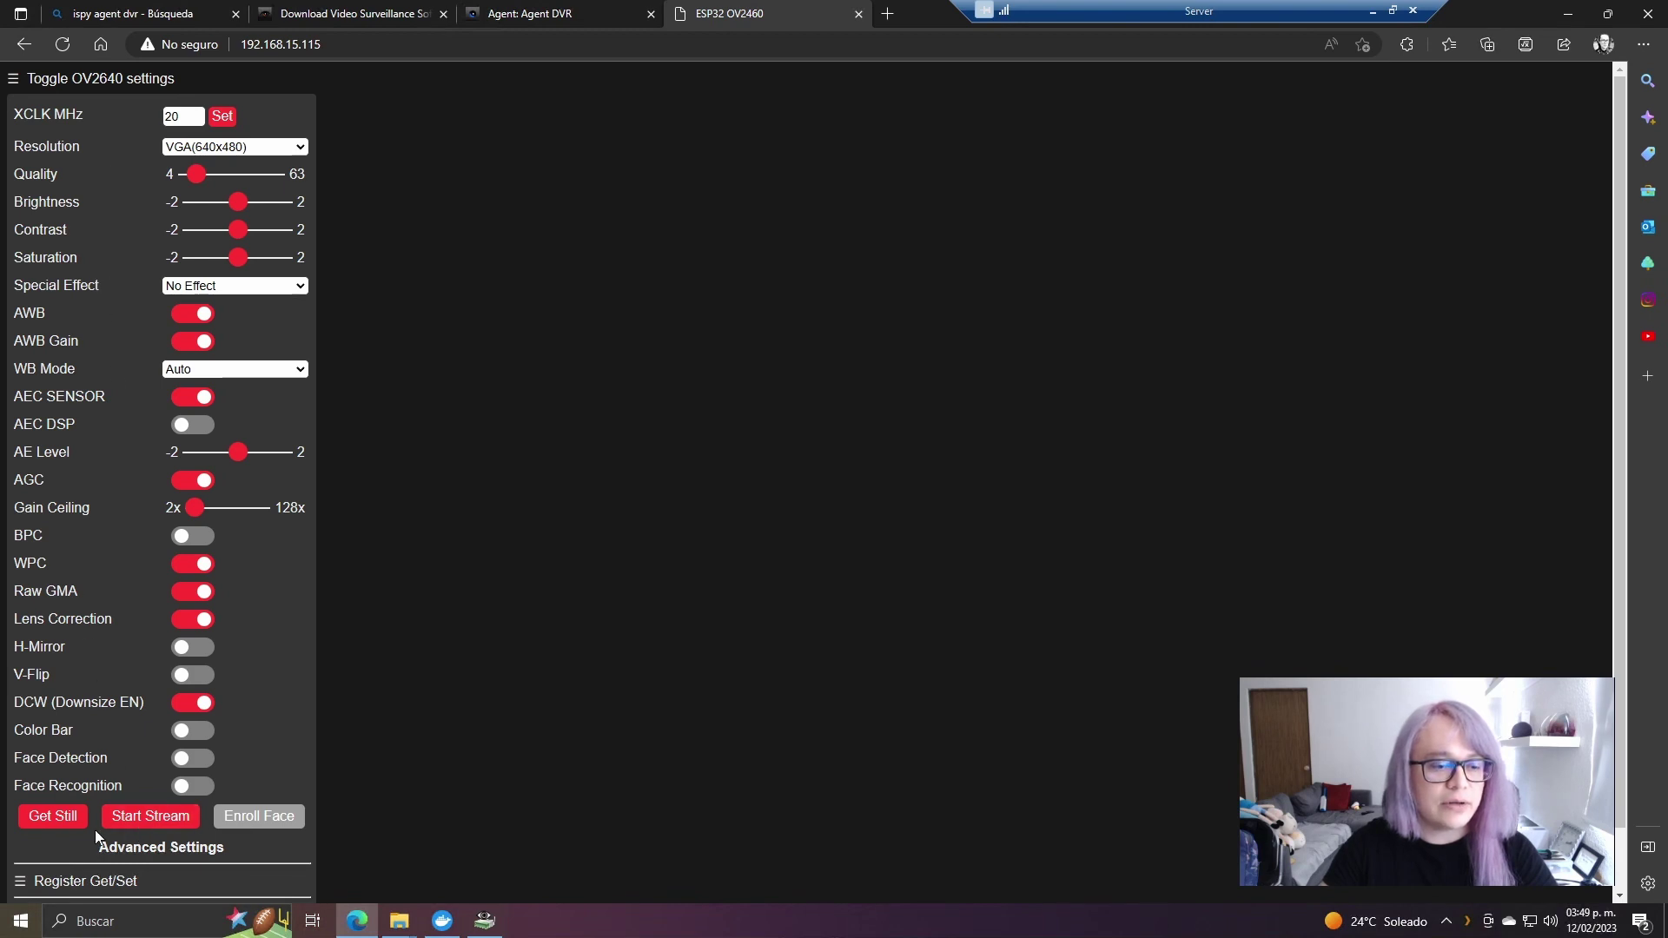
# - Start the ESP32 camera's live stream, stop it and start it again
pyautogui.click(175, 824)
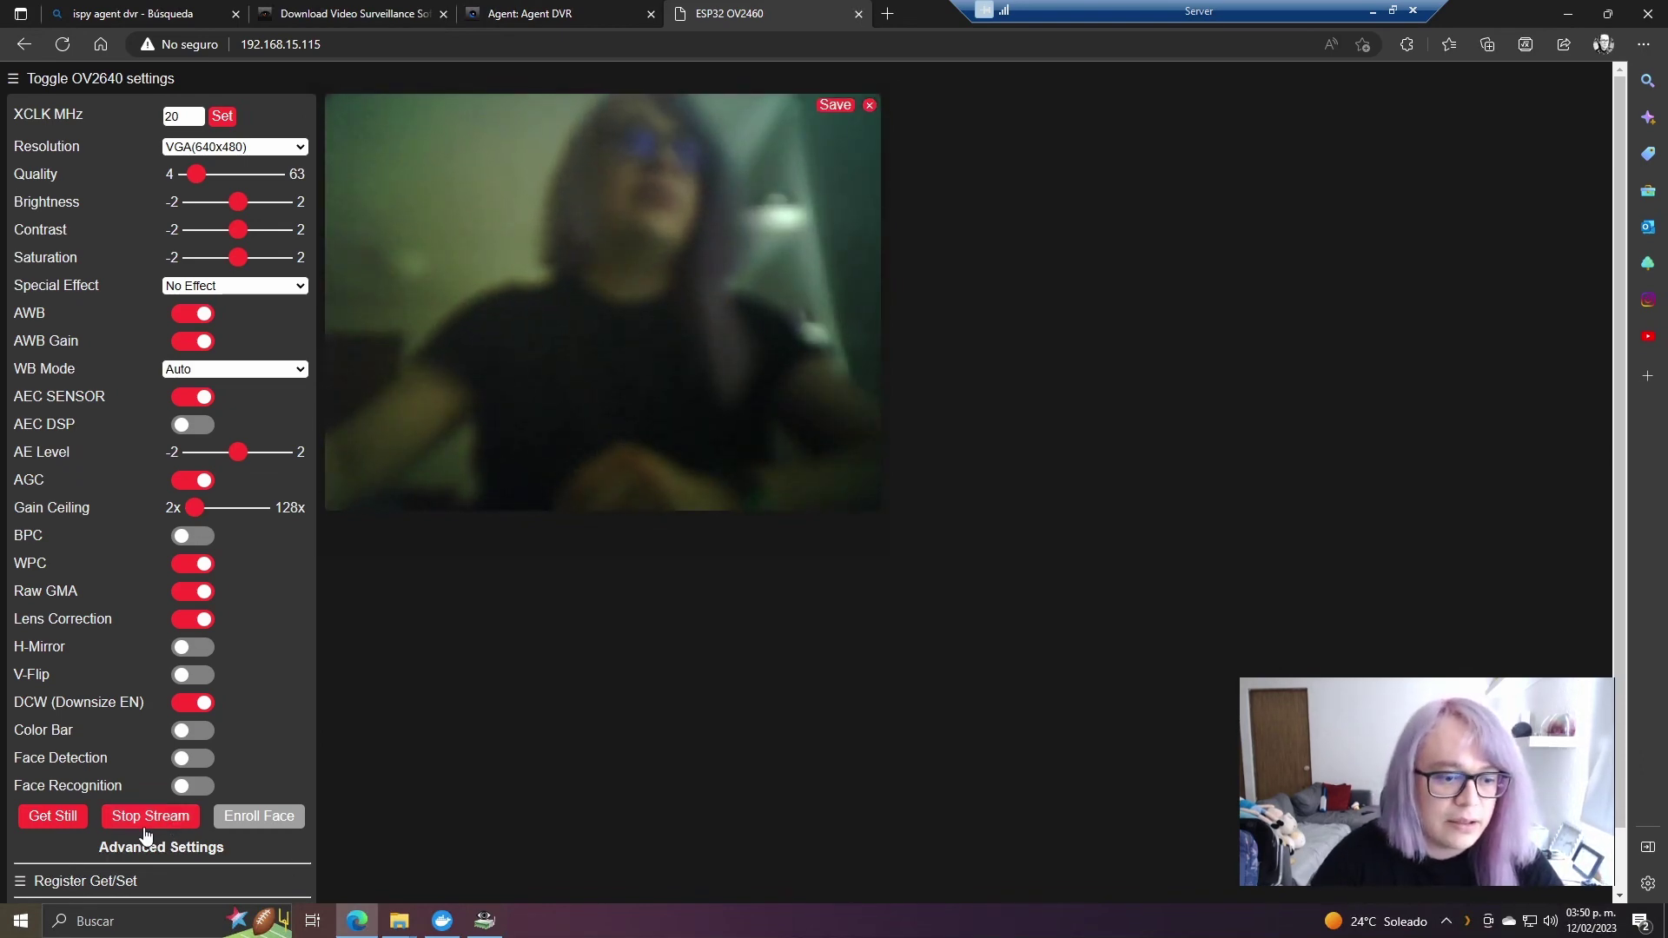
pyautogui.click(146, 832)
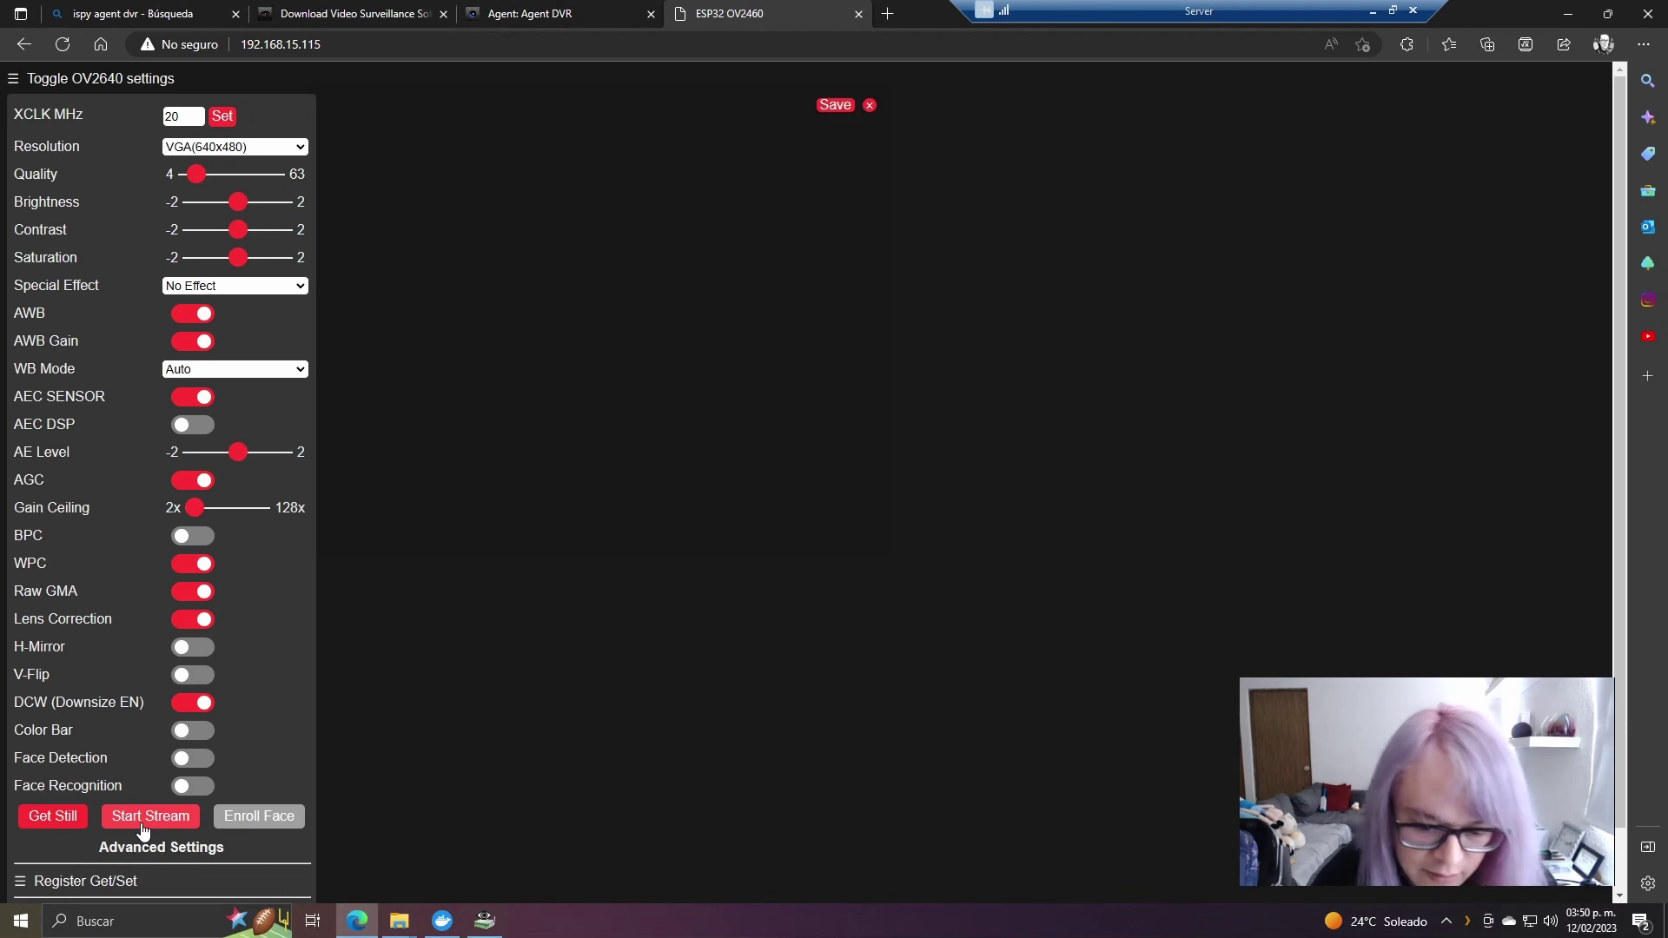
pyautogui.press('super+Tab')
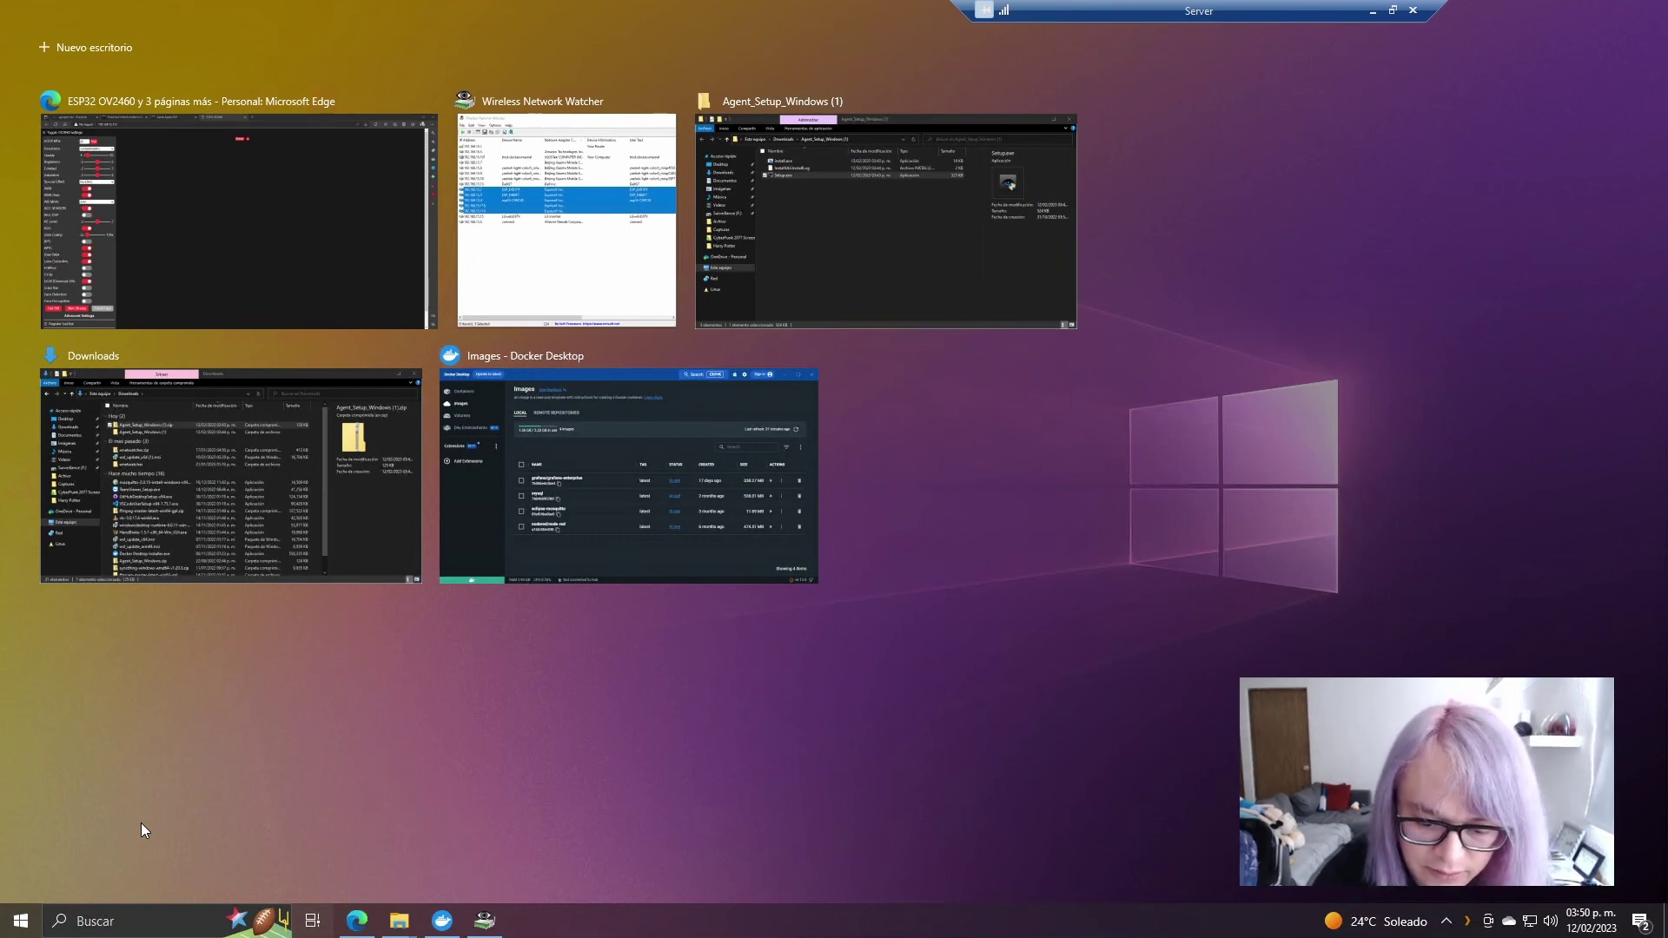
pyautogui.click(337, 261)
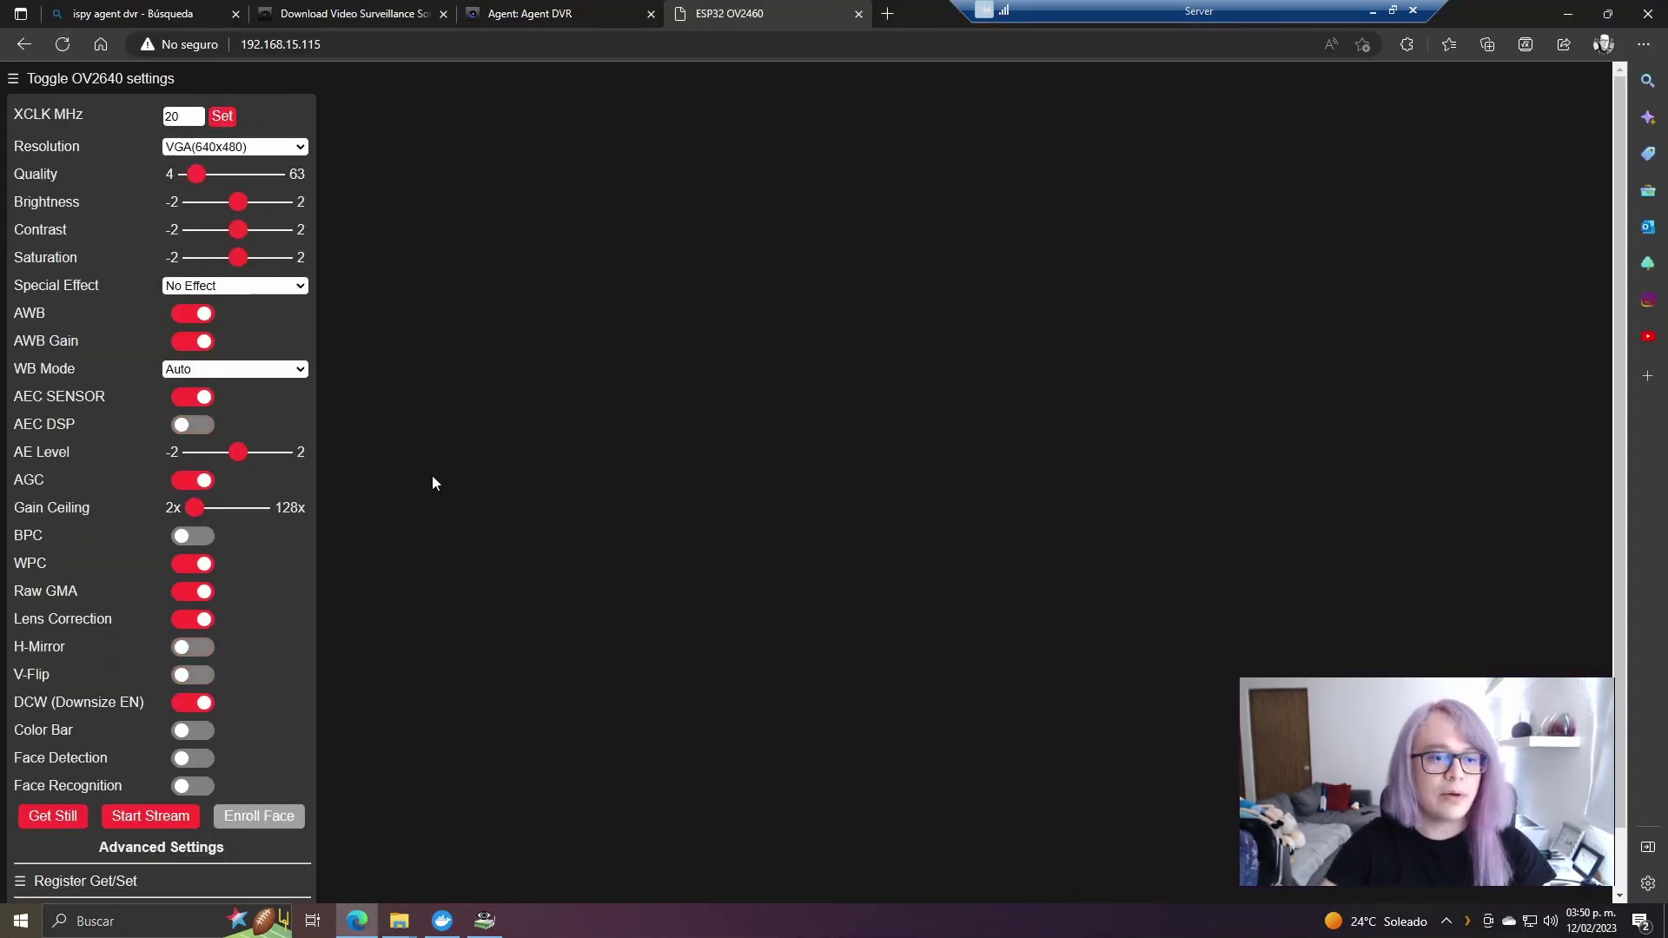
pyautogui.click(125, 821)
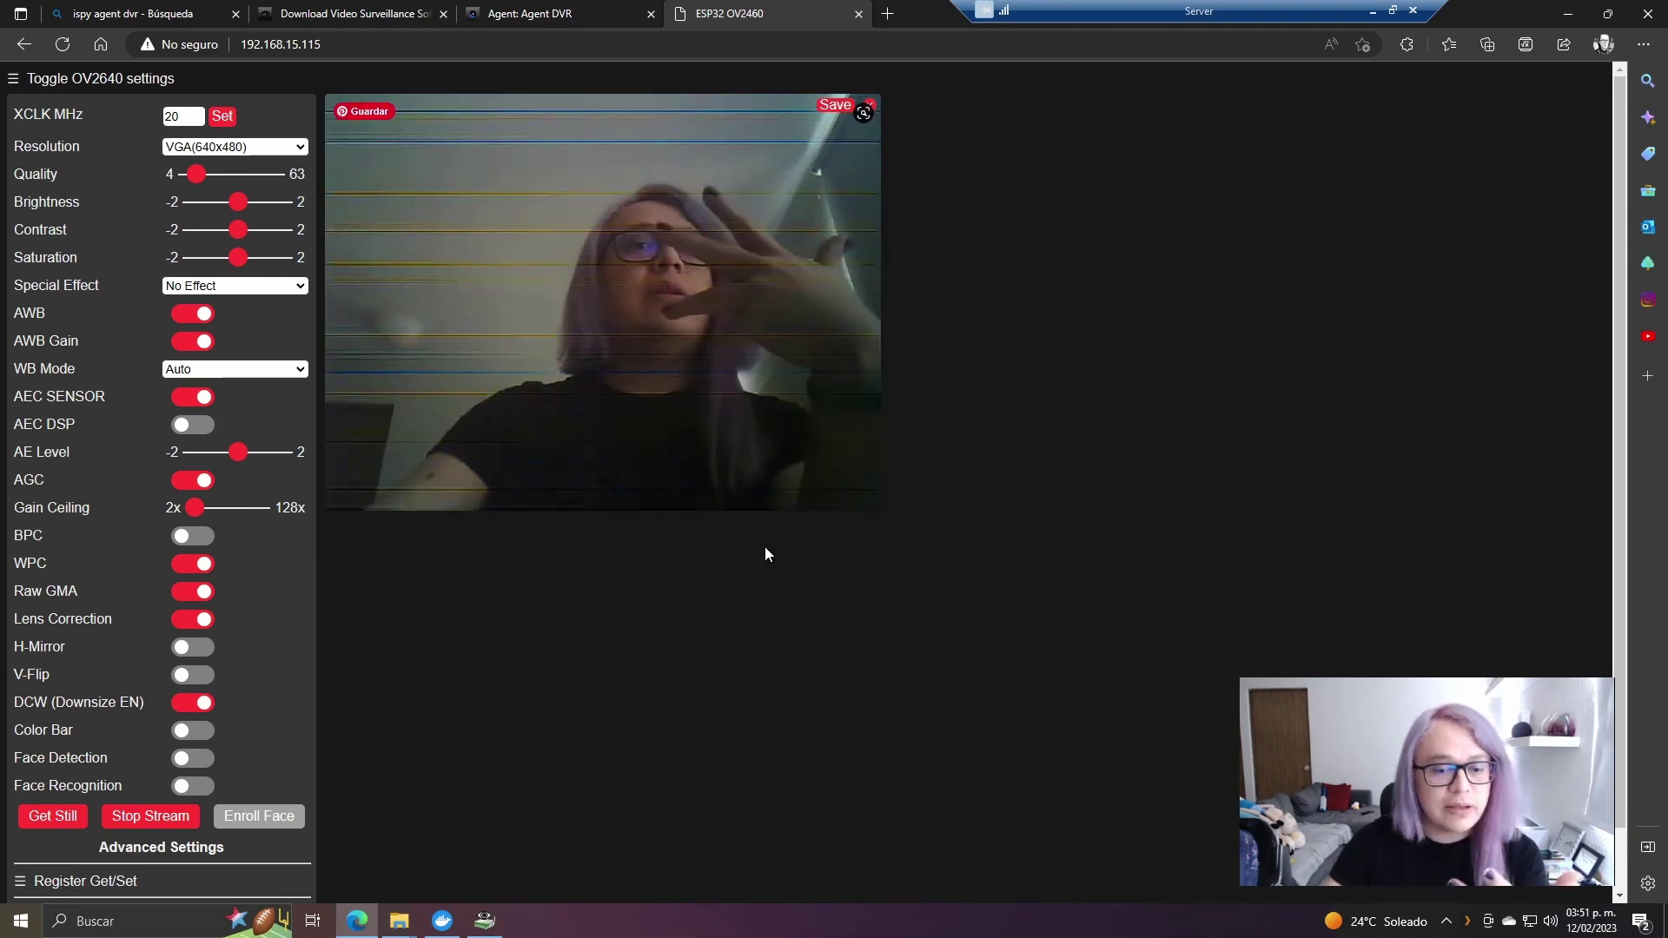
# - Switch to Wireless Network Watcher and set the User Text of device 192.168.15.115 to Camara1-Desktop
pyautogui.click(484, 921)
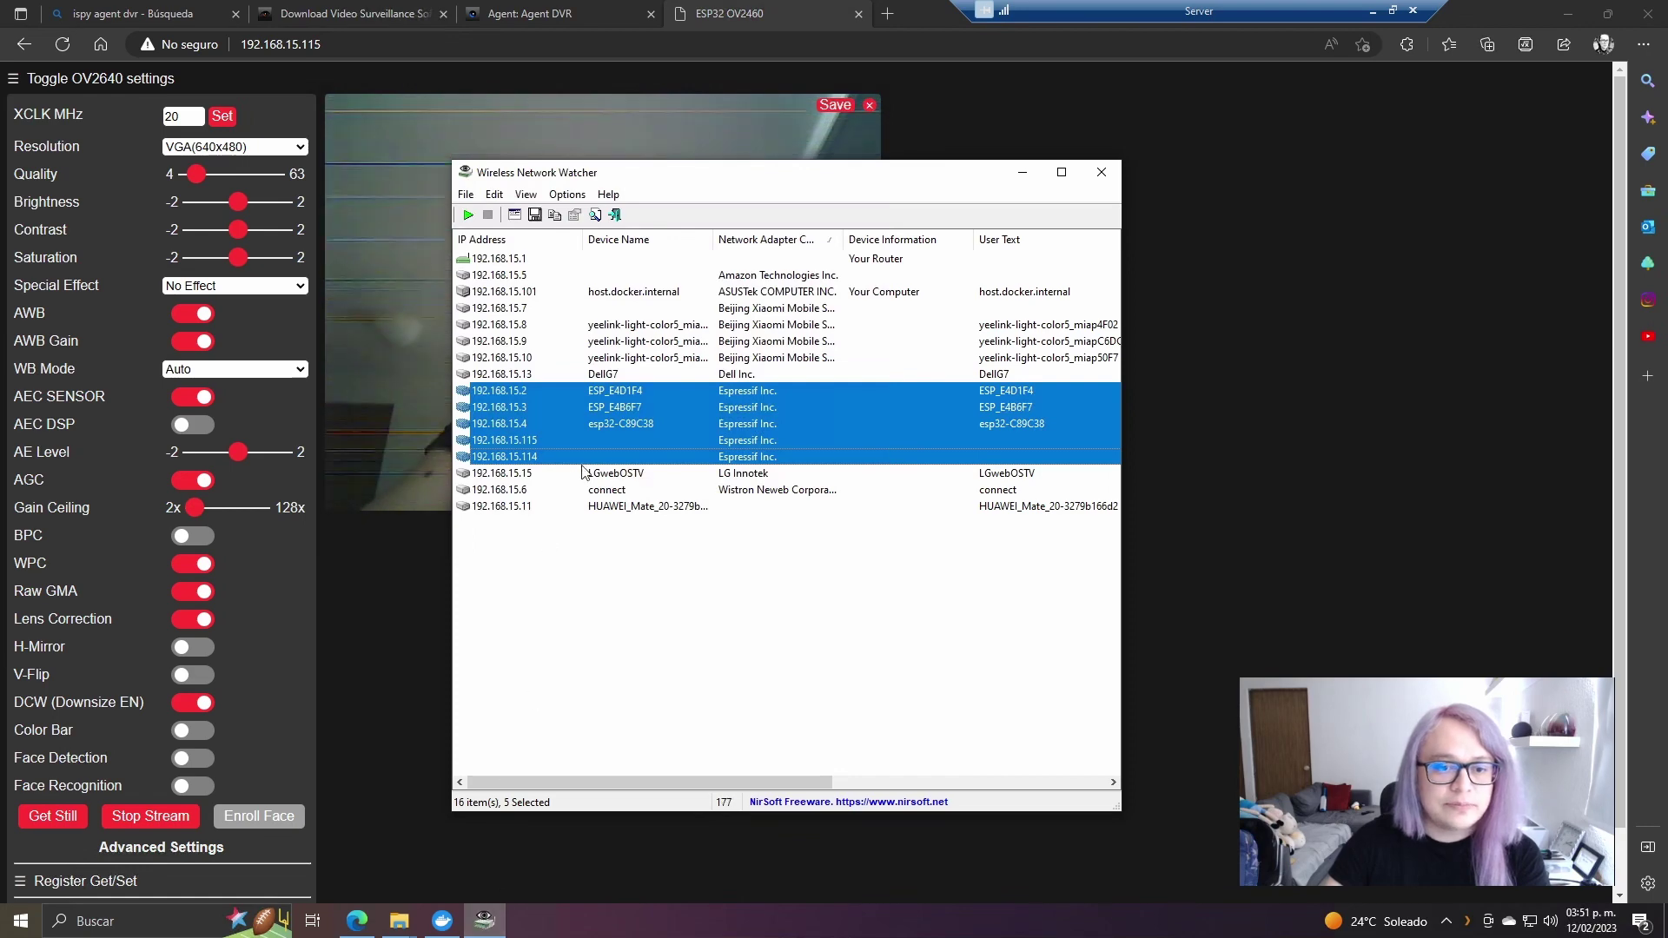
pyautogui.click(603, 443)
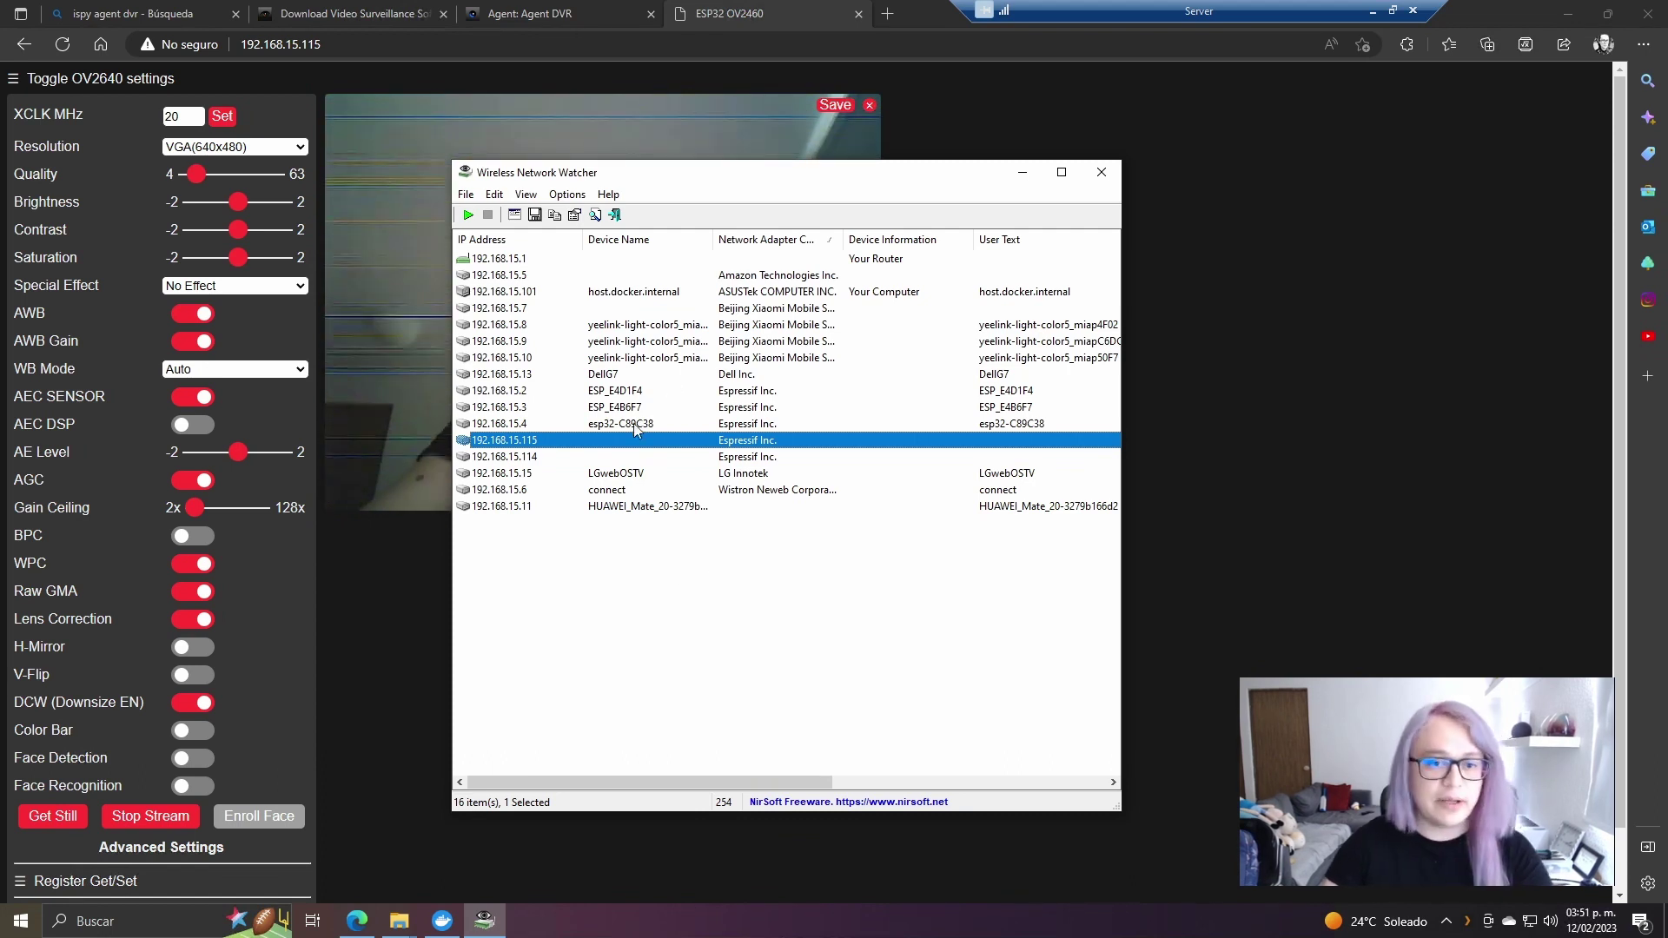
pyautogui.doubleClick(608, 443)
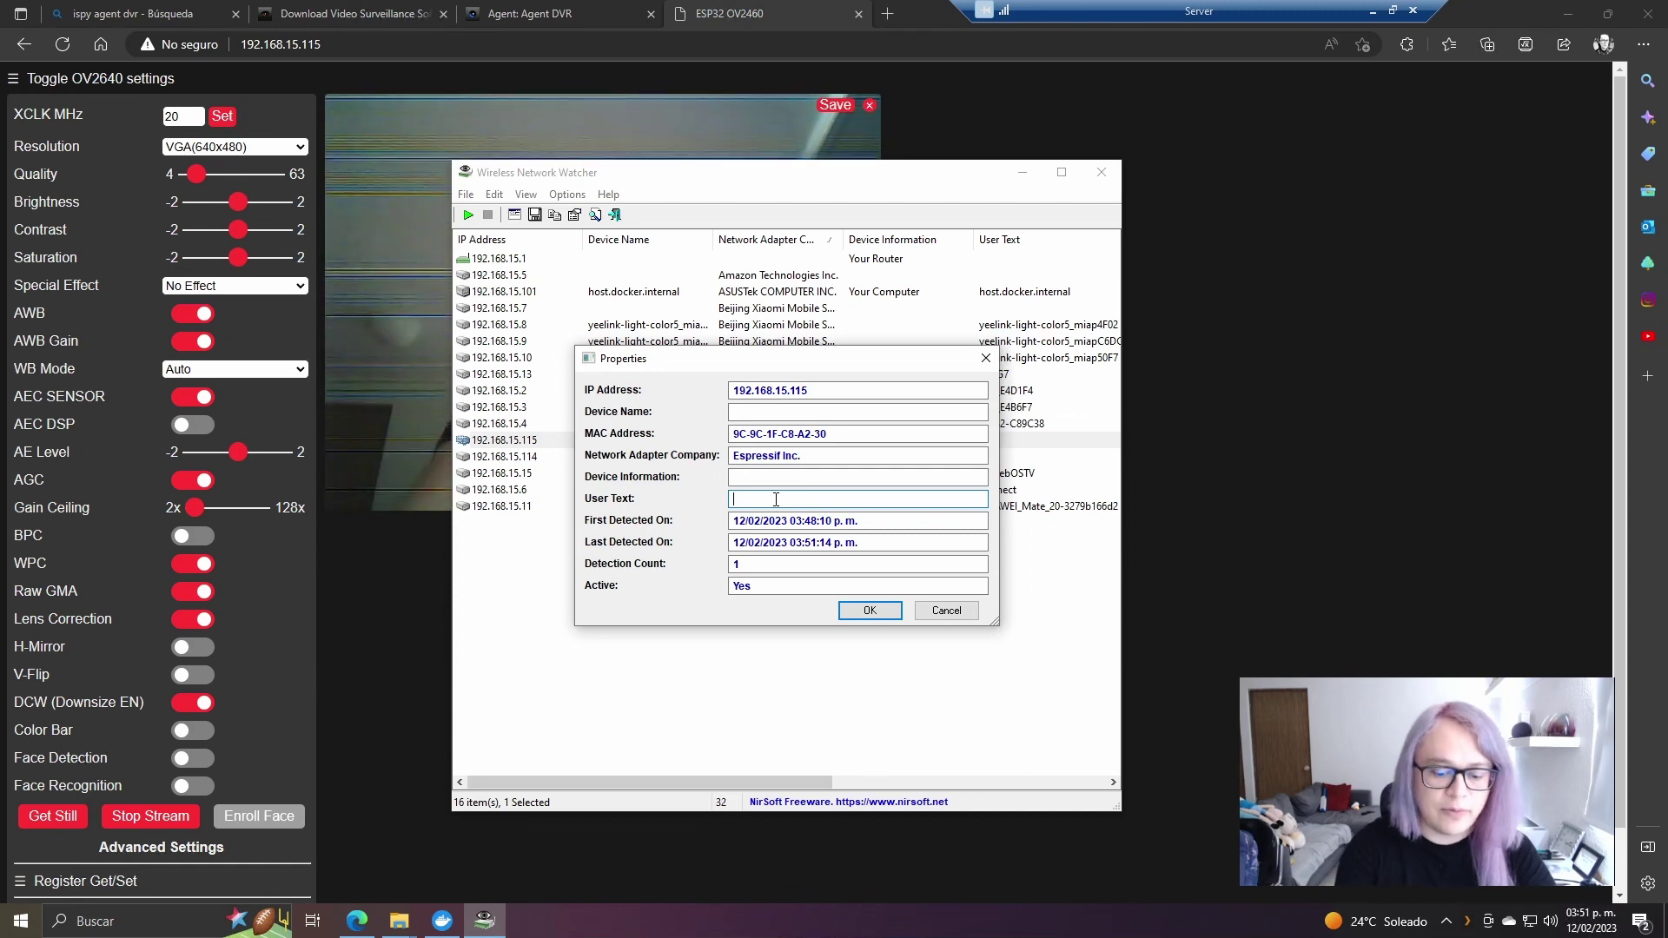
pyautogui.write('Camara1-De')
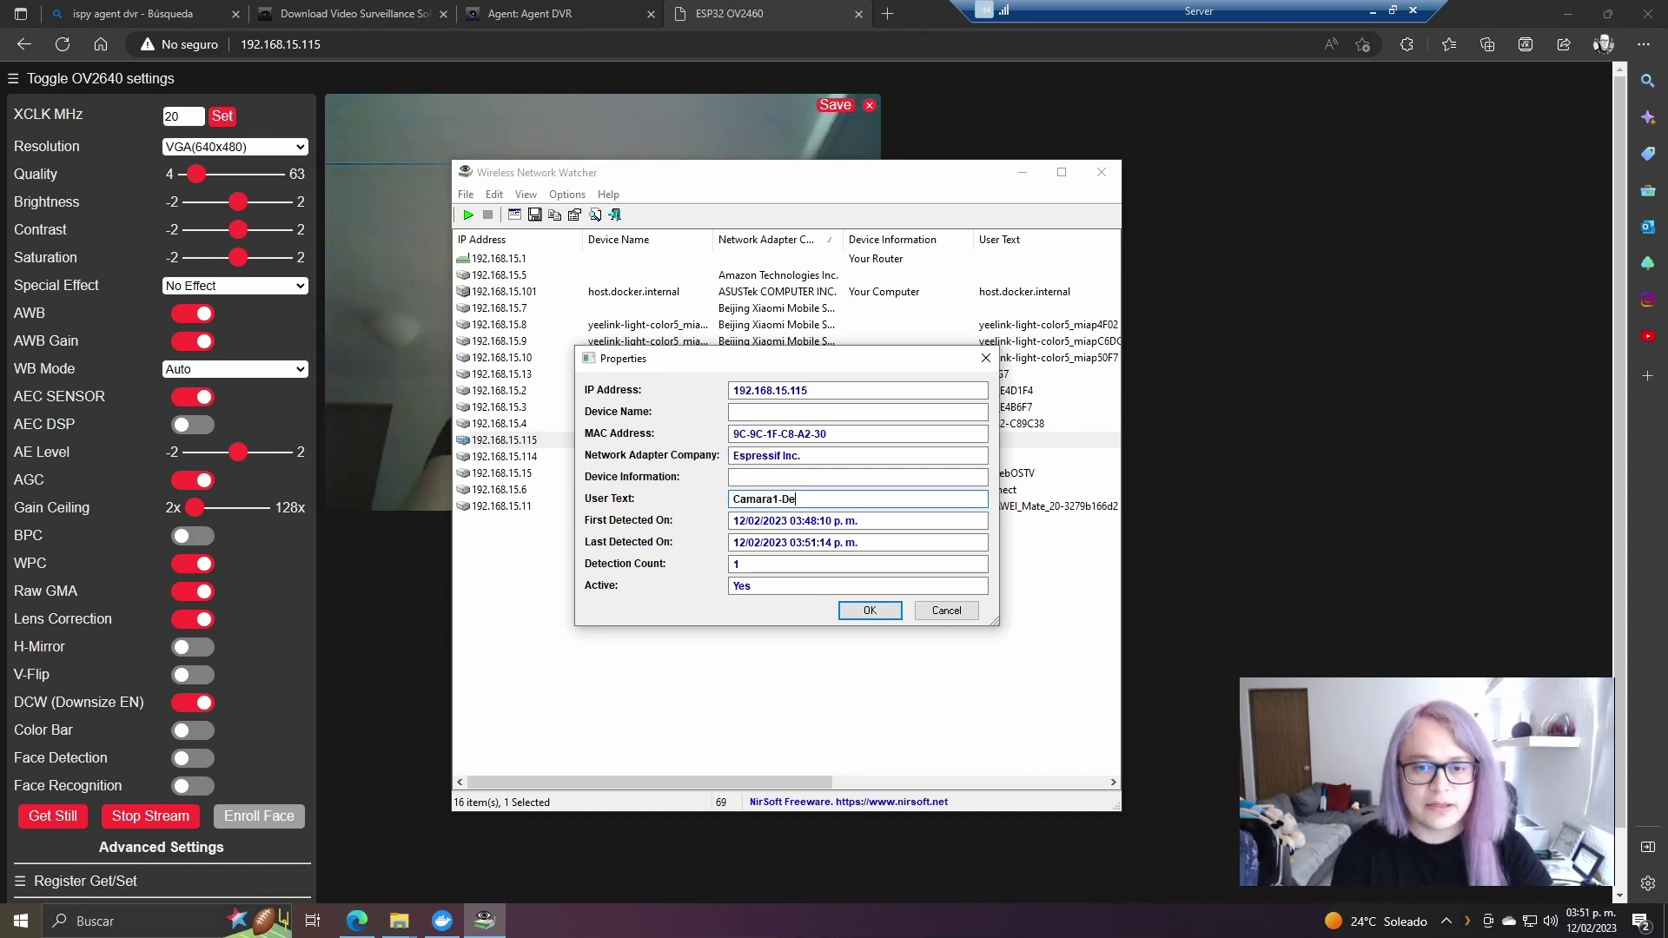
pyautogui.write('sktop')
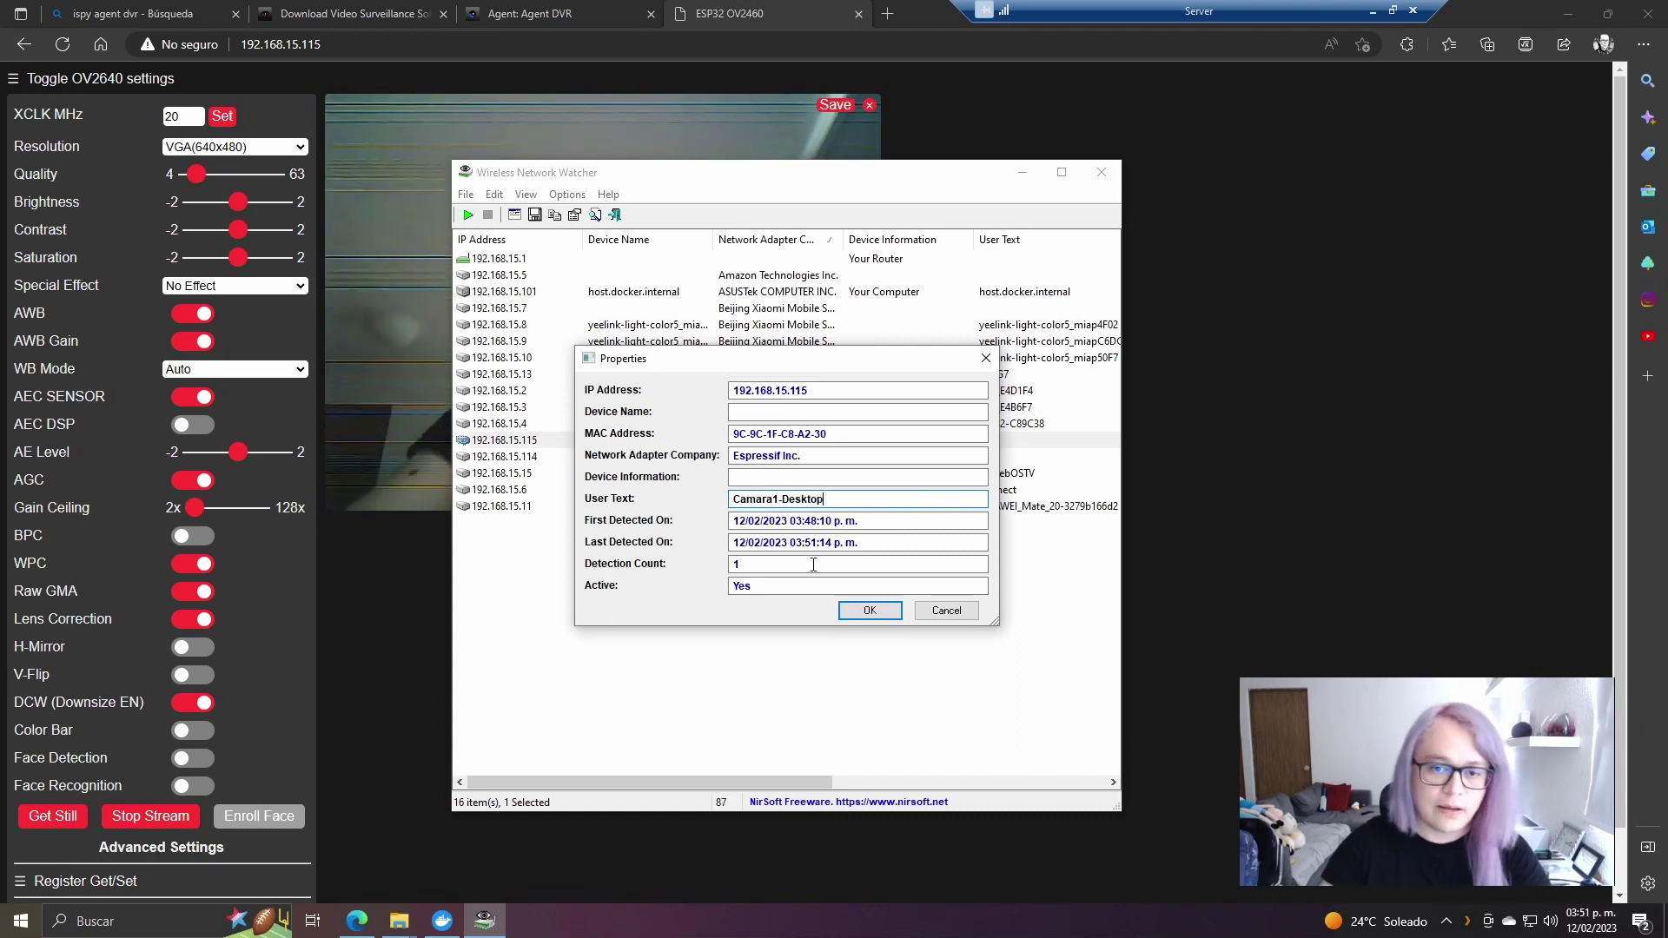
pyautogui.click(870, 609)
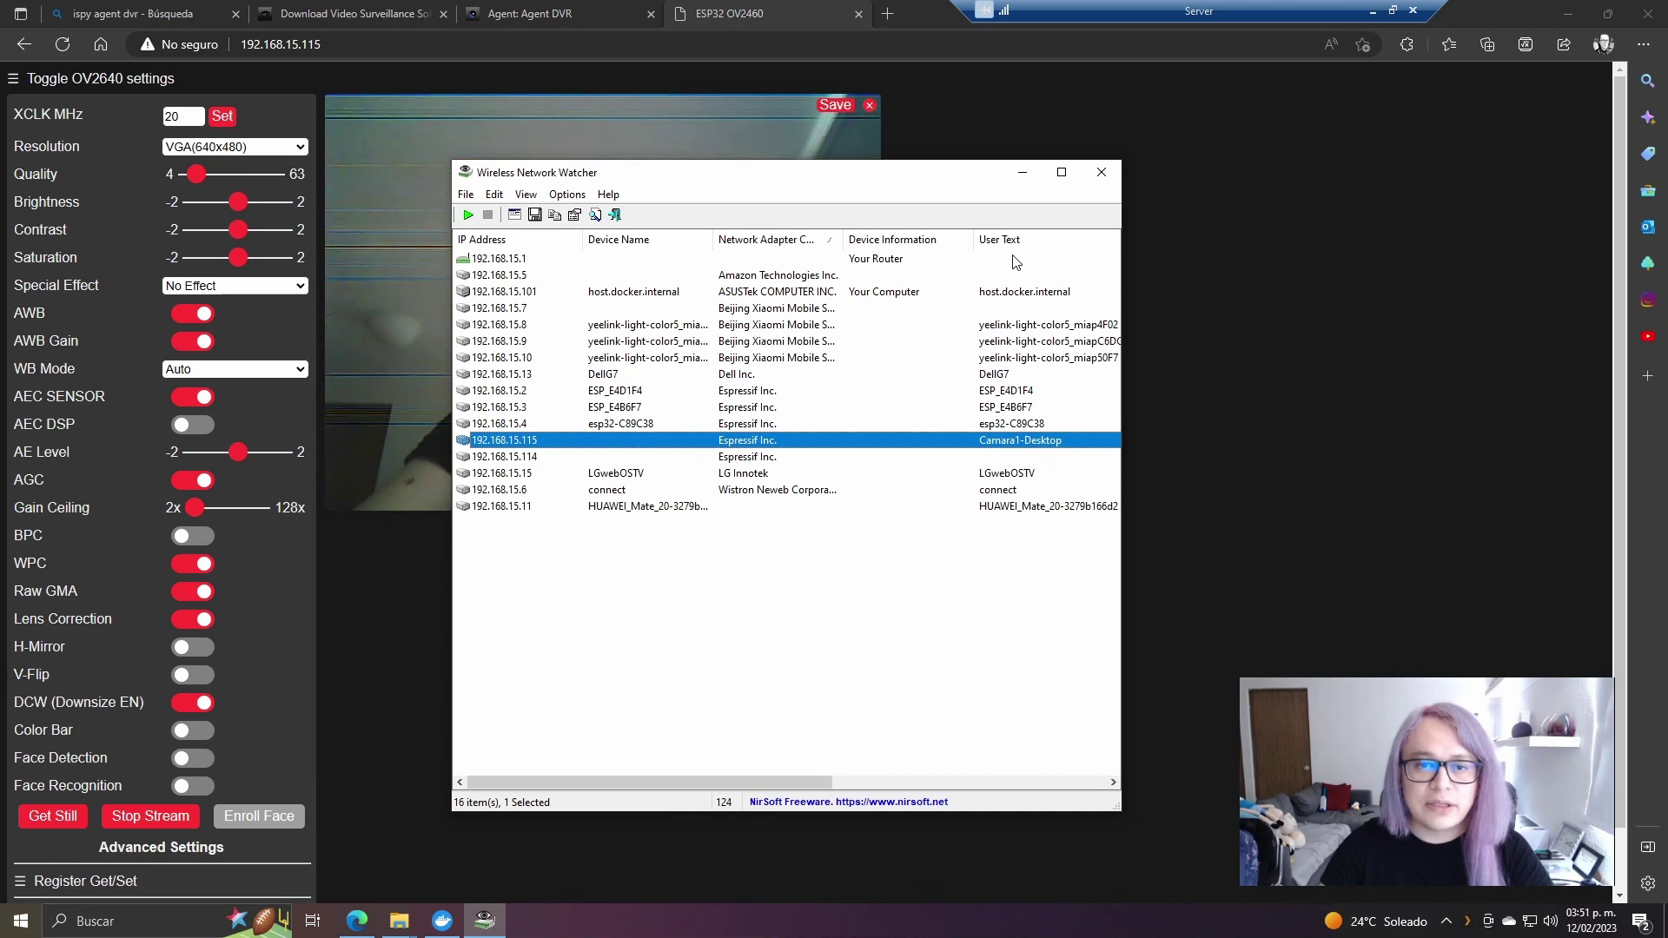
# - Reopen the properties of device 192.168.15.115 and review its Device Information and User Text fields
pyautogui.doubleClick(583, 443)
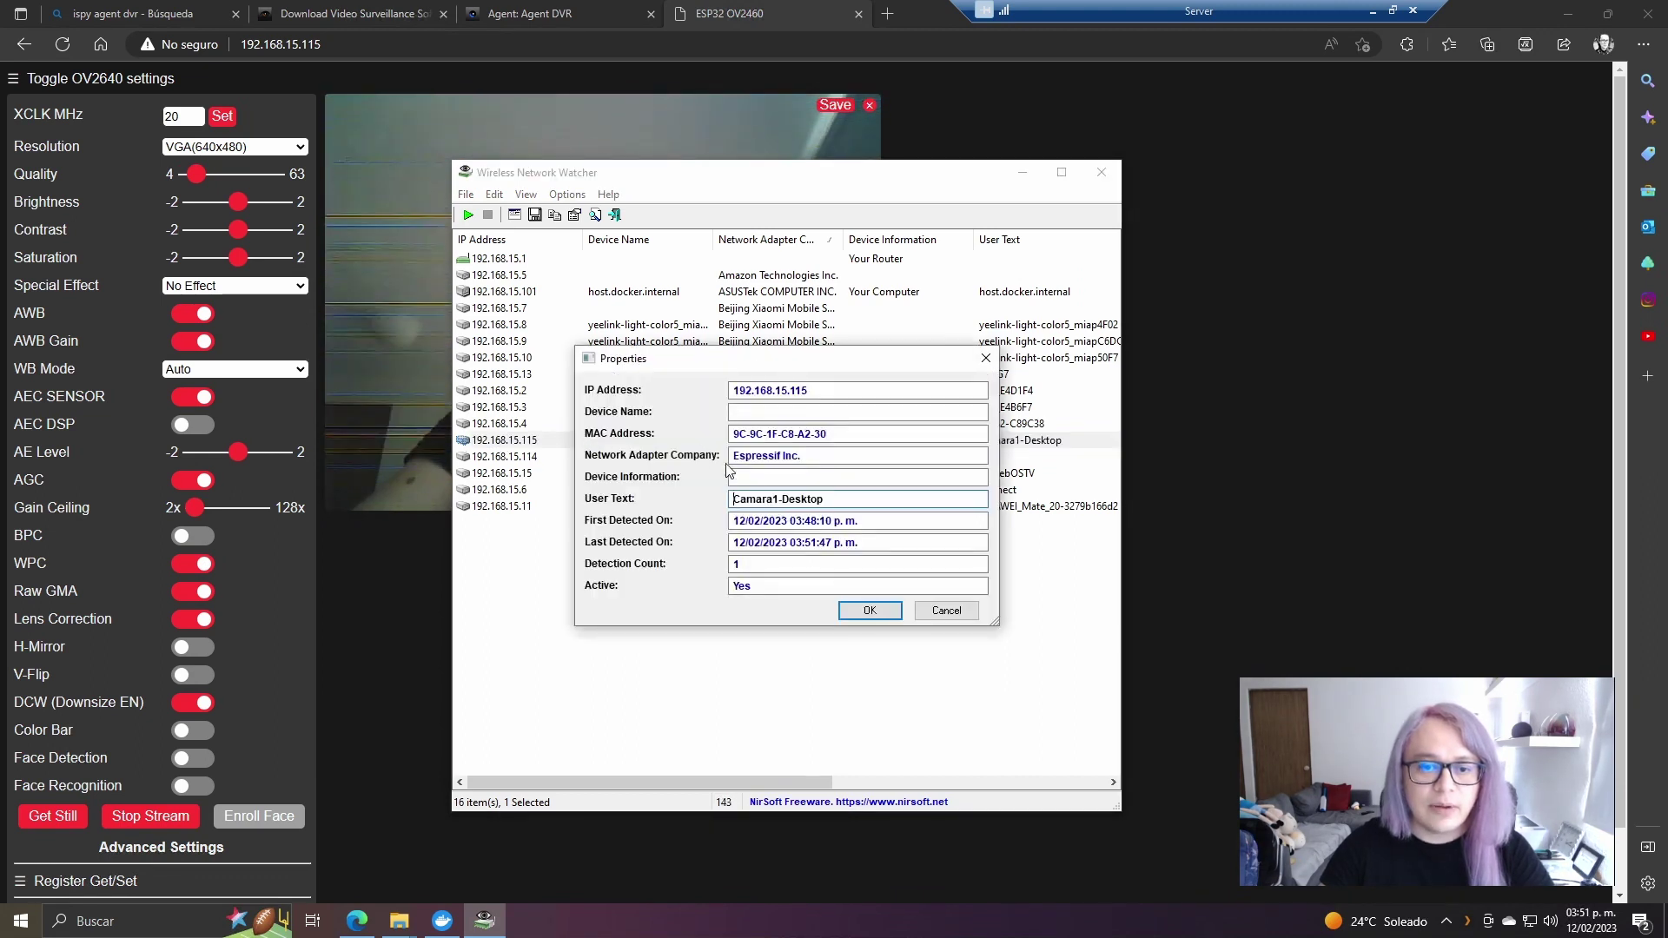
pyautogui.click(767, 477)
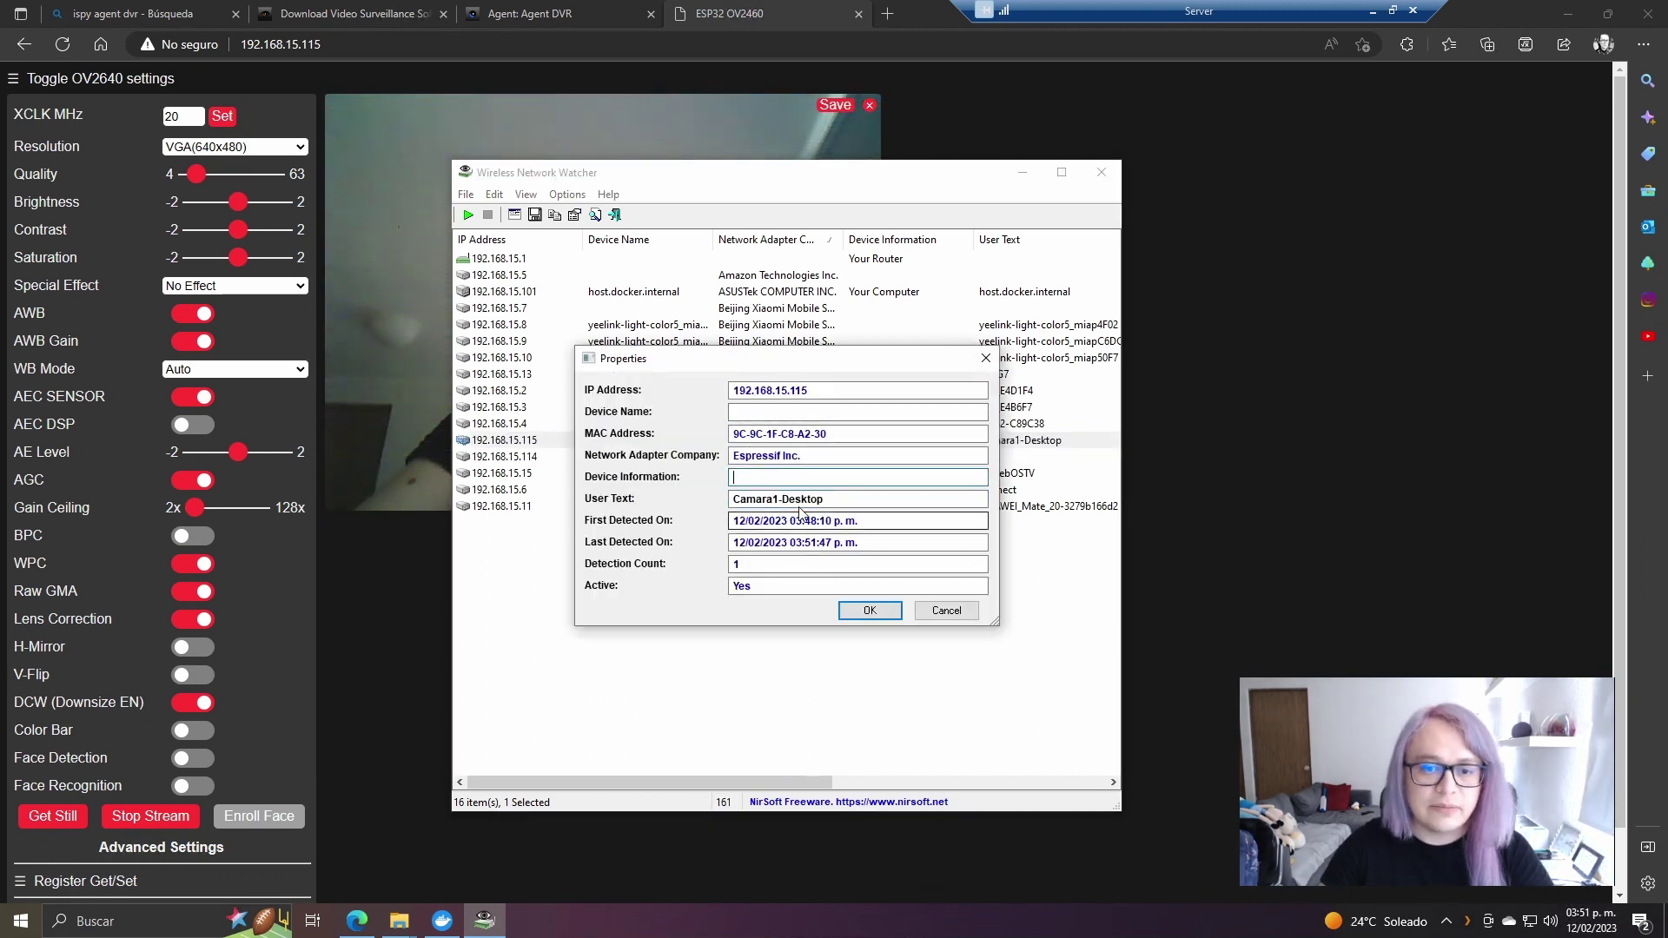
pyautogui.moveTo(829, 498); pyautogui.dragTo(738, 496)
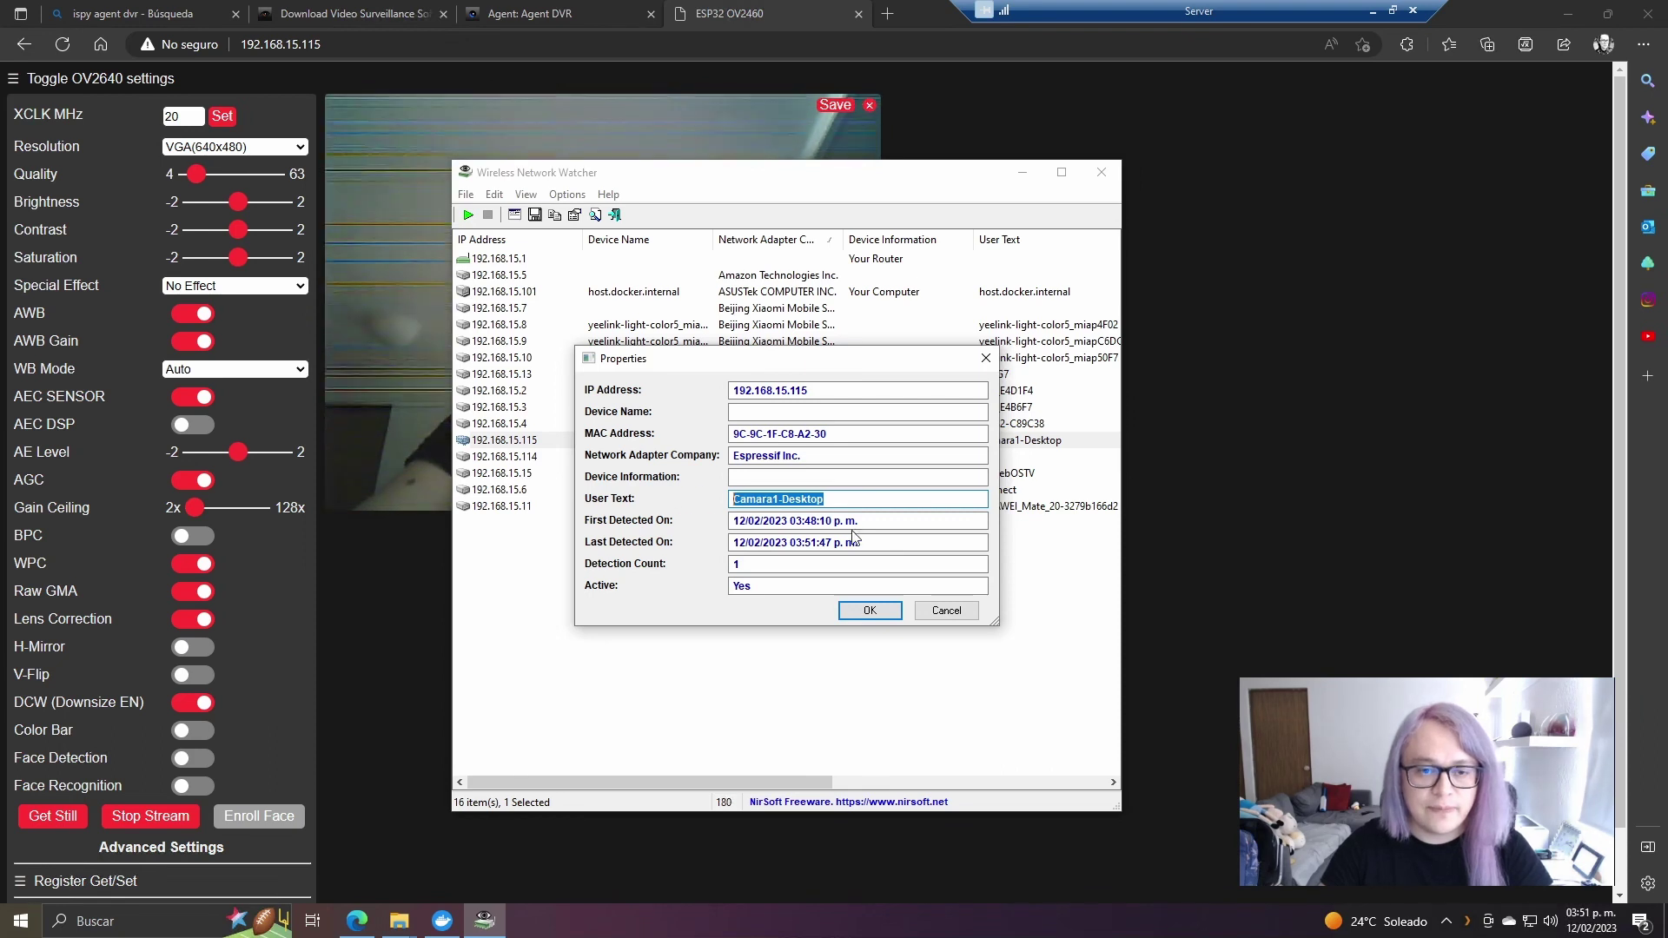
pyautogui.click(869, 611)
# - Move the User Text column directly after IP Address in the device list and select the 192.168.15.5 entry
pyautogui.moveTo(1007, 240); pyautogui.dragTo(608, 243)
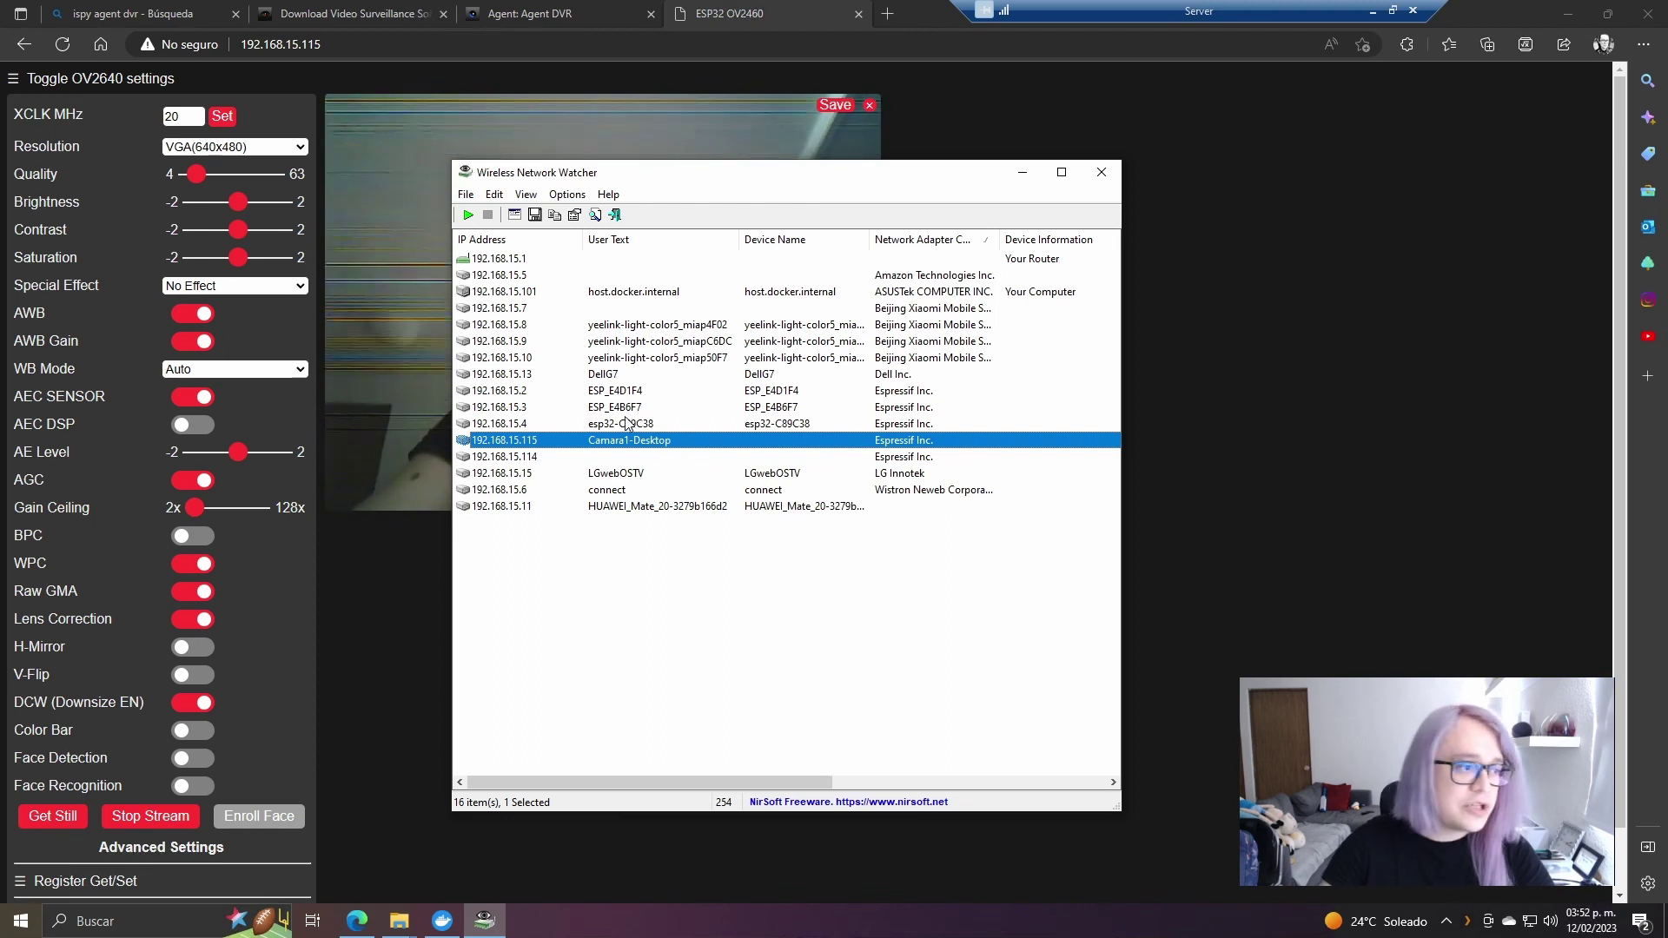
pyautogui.click(619, 260)
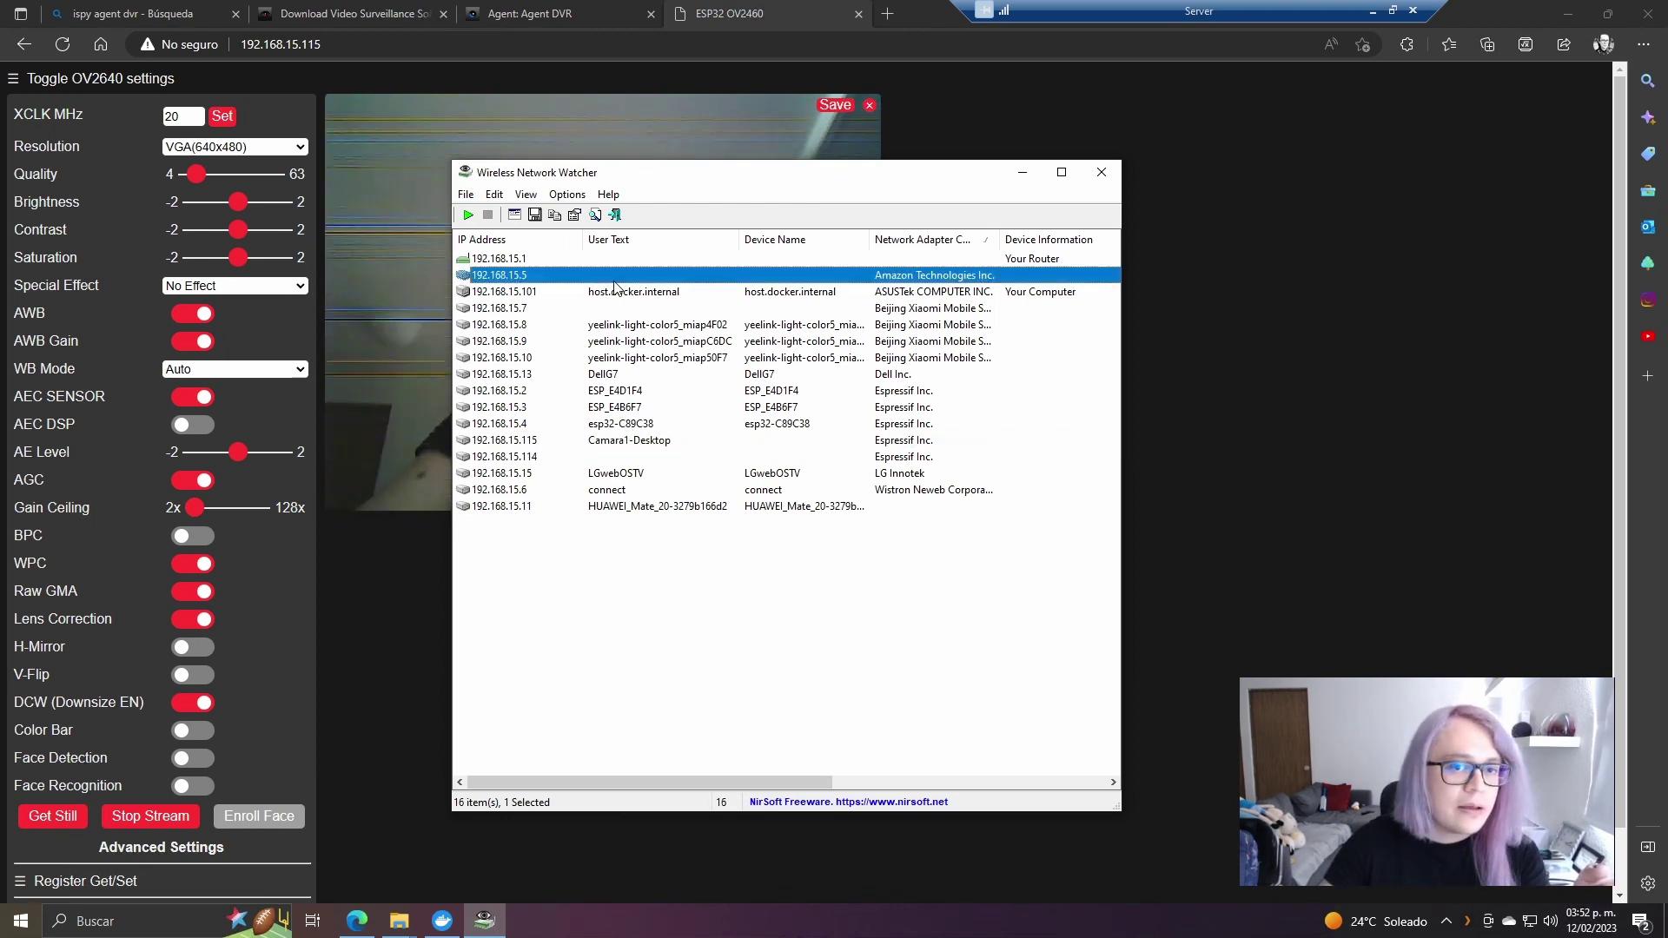
# - Set the User Text of device 192.168.15.1 to Router
pyautogui.doubleClick(619, 260)
pyautogui.write('Ro')
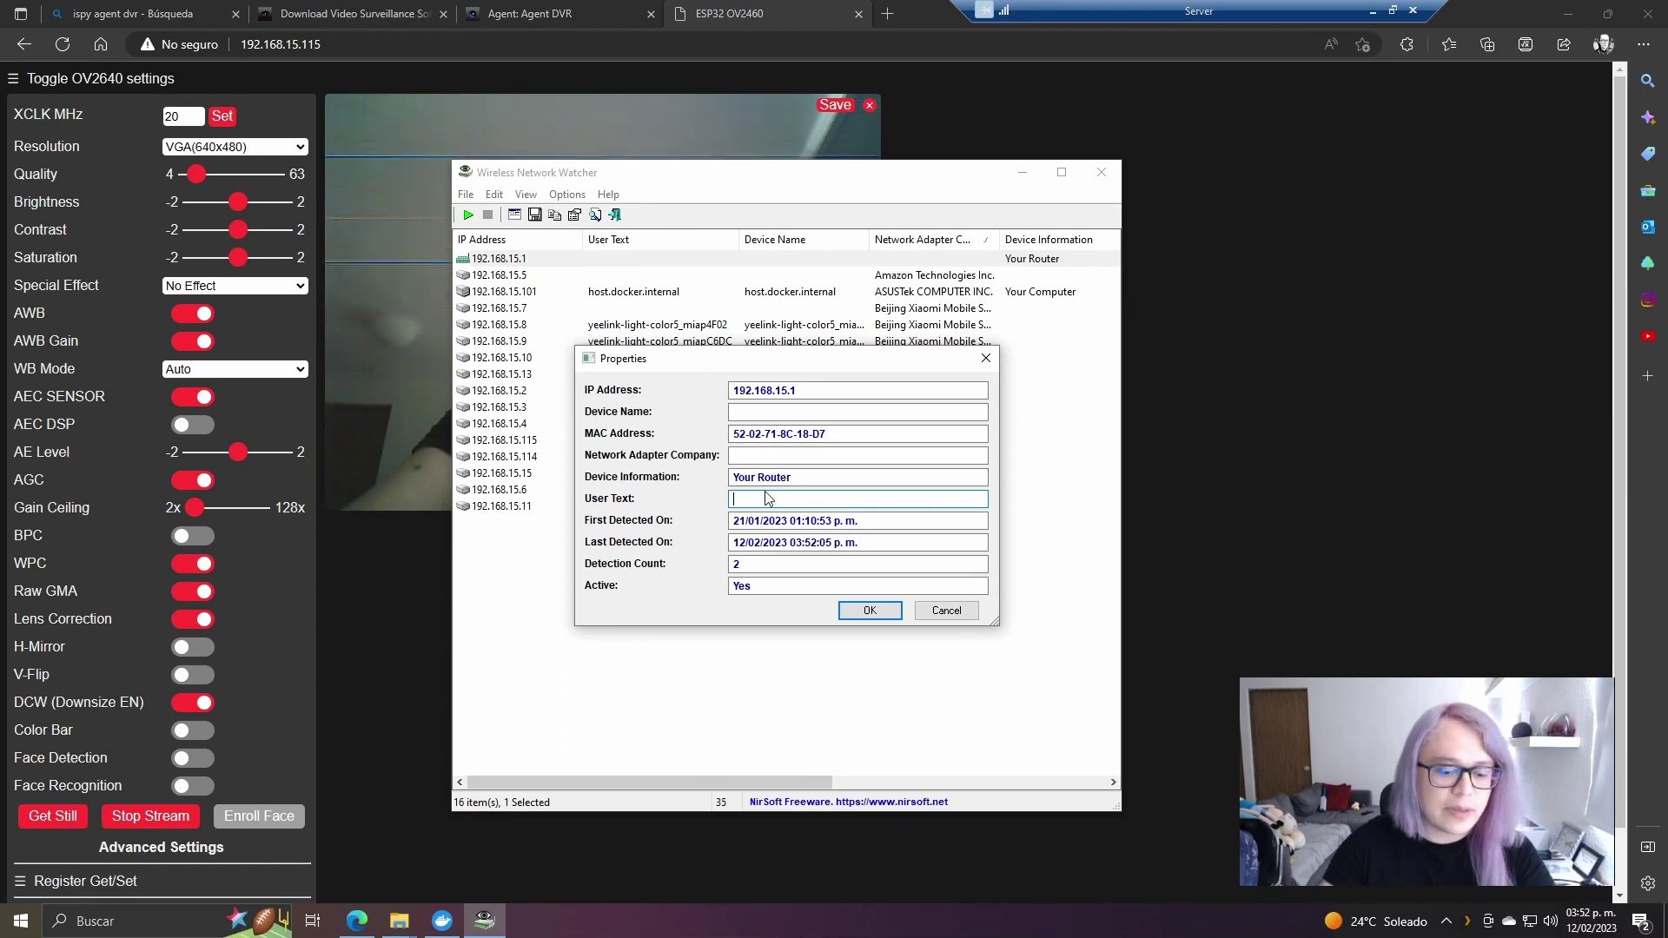
pyautogui.write('uter')
pyautogui.press('Return')
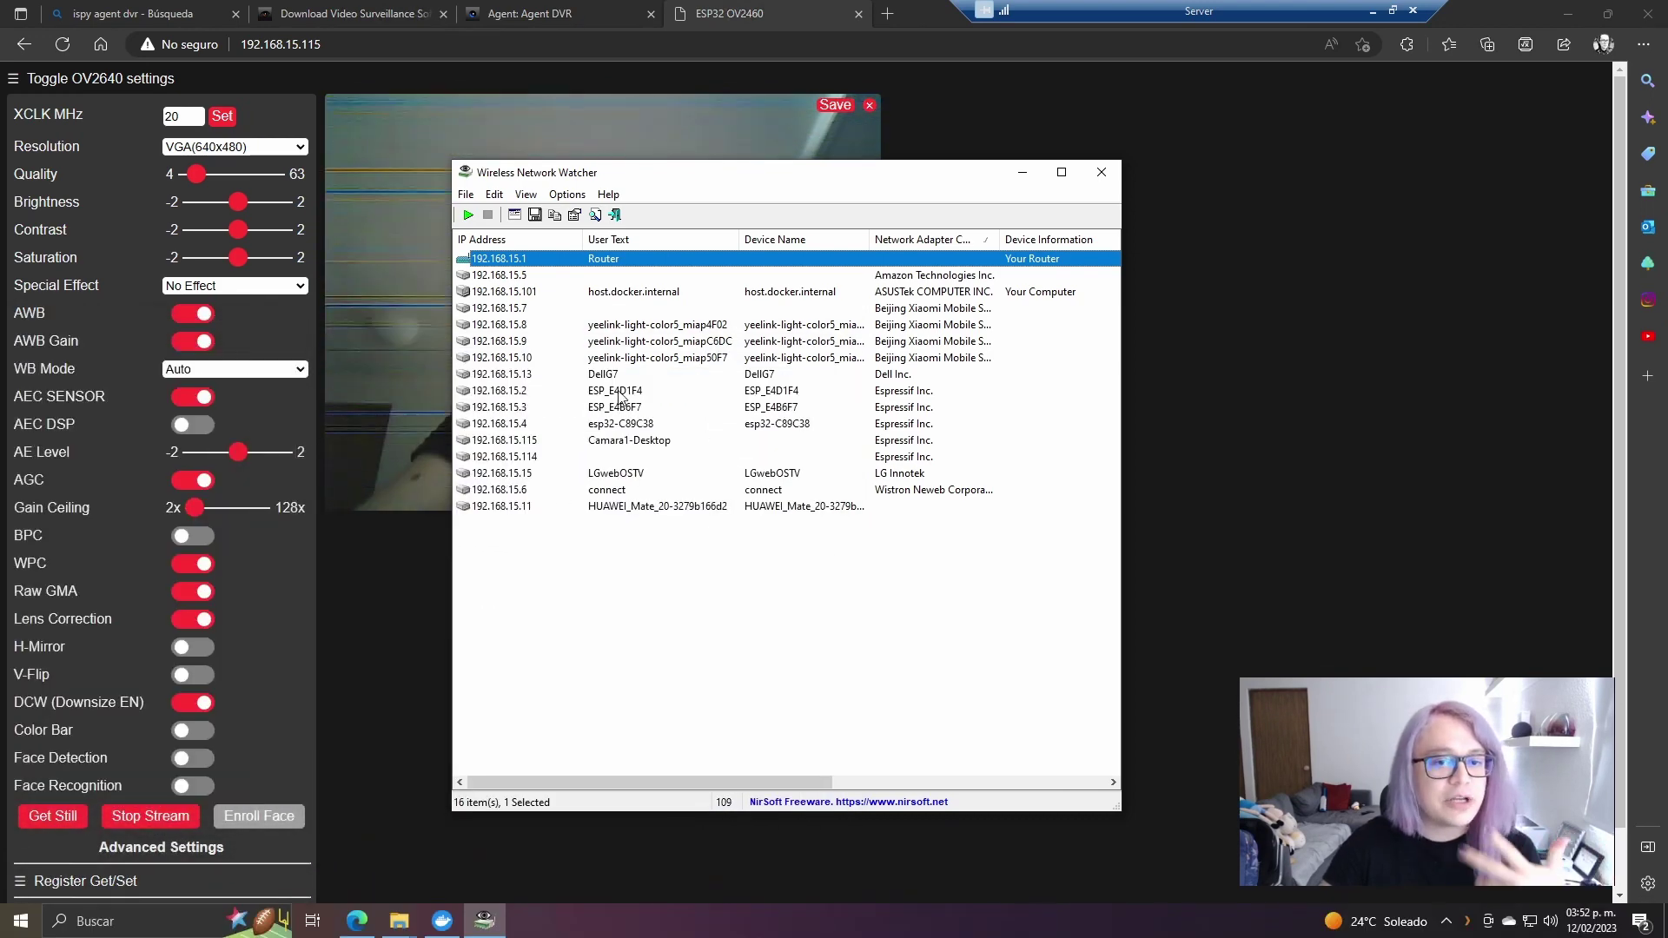
# - Move the Wireless Network Watcher window clear of the camera stream and set the User Text of device 192.168.15.5 to Alexa
pyautogui.moveTo(701, 181); pyautogui.dragTo(1144, 163)
pyautogui.click(1045, 257)
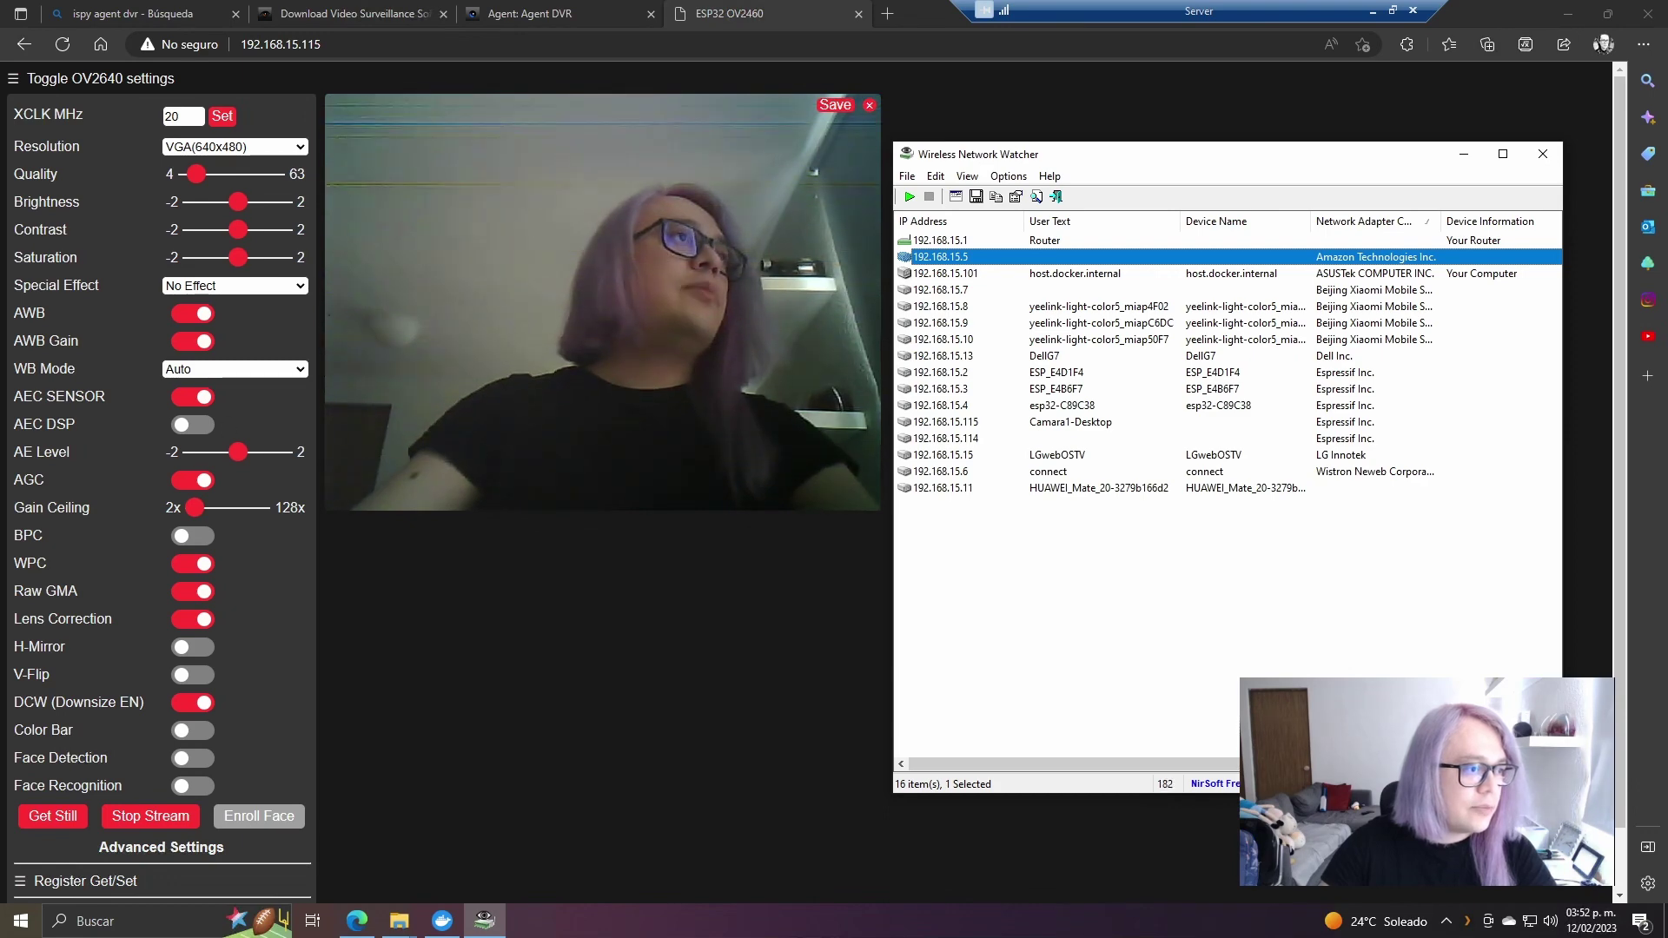
pyautogui.doubleClick(1064, 253)
pyautogui.write('A')
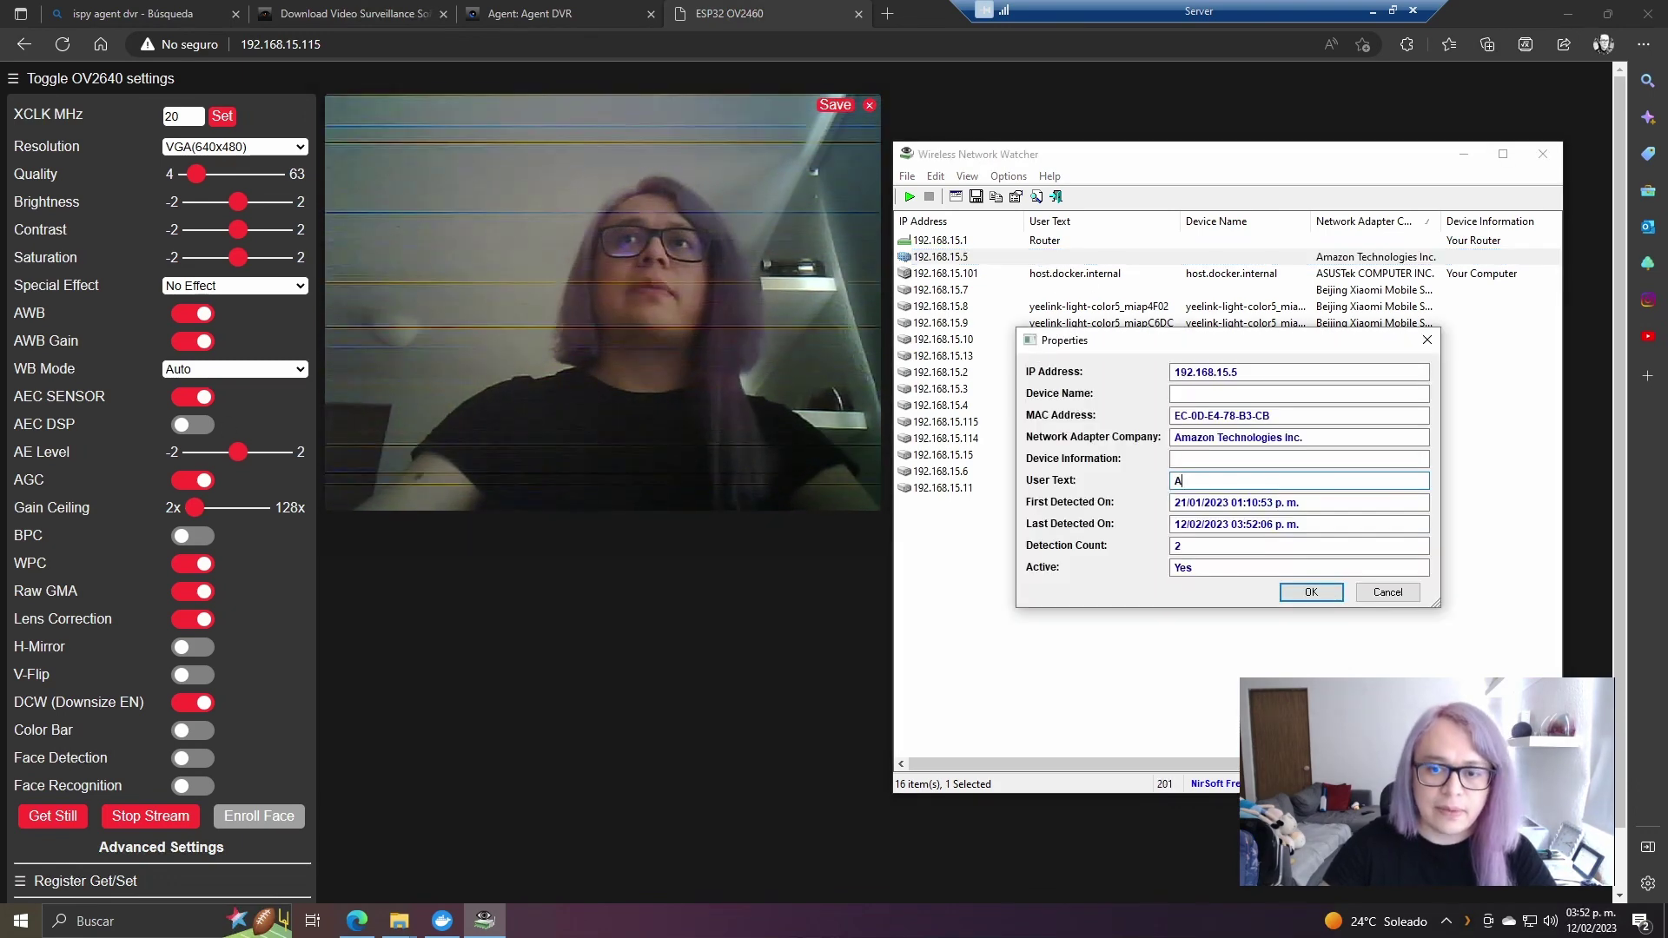
pyautogui.write('lexa')
pyautogui.press('Return')
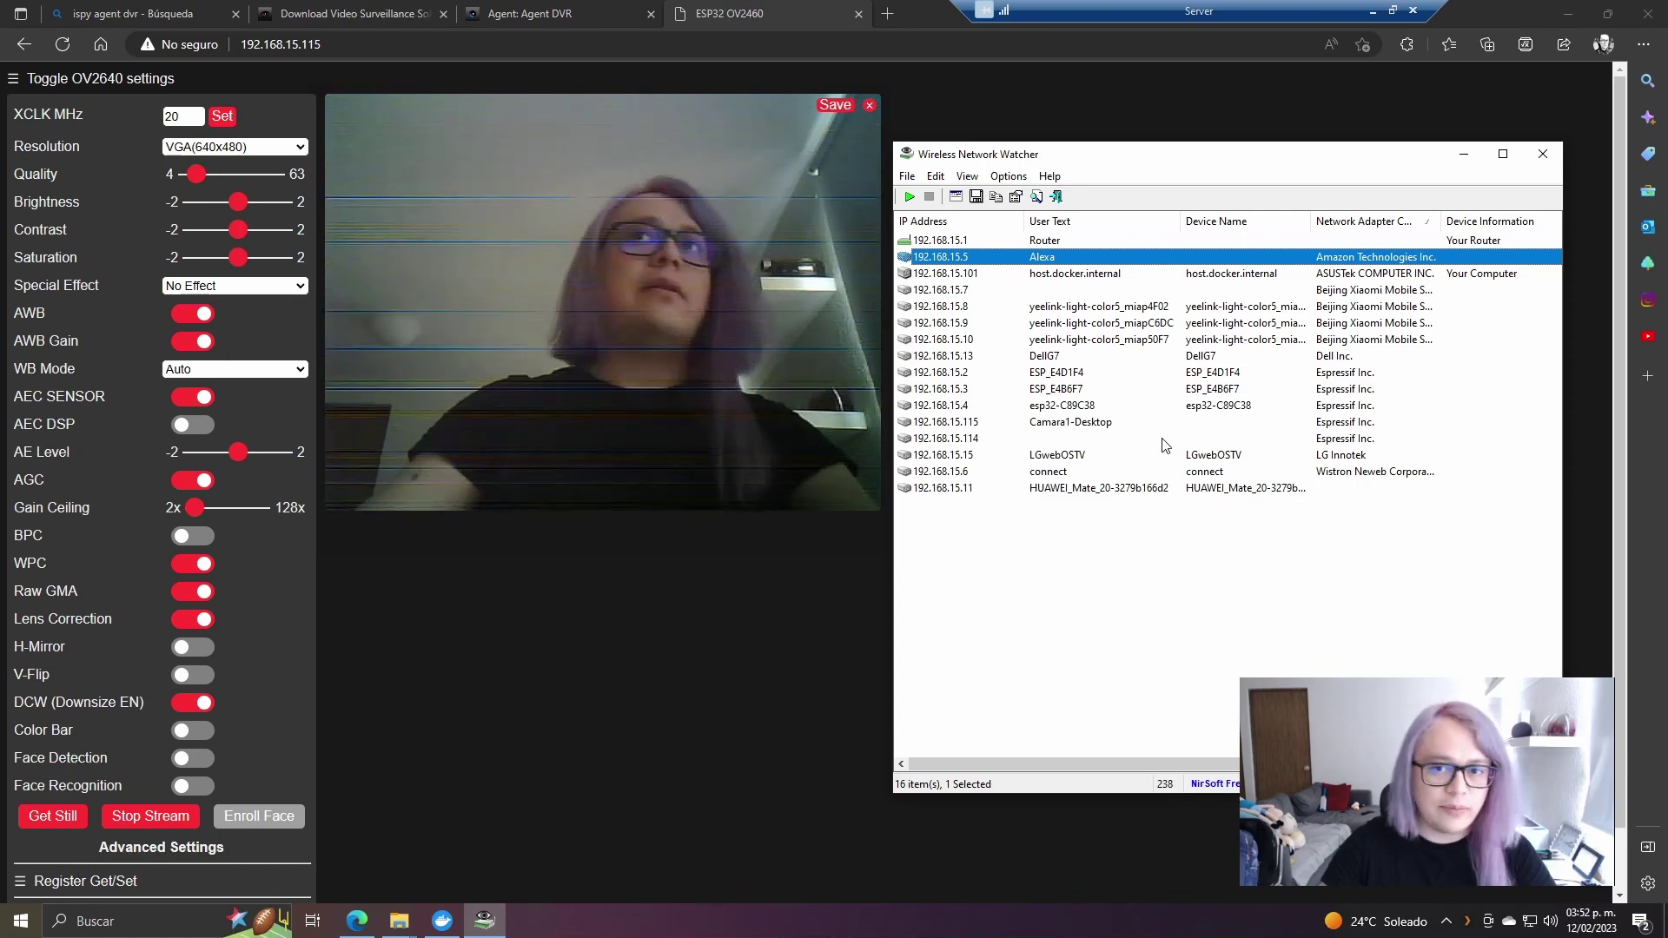
# - Sort the device list by IP Address and set the User Text of device 192.168.15.2 to Lampara de Piso
pyautogui.click(972, 219)
pyautogui.click(1085, 258)
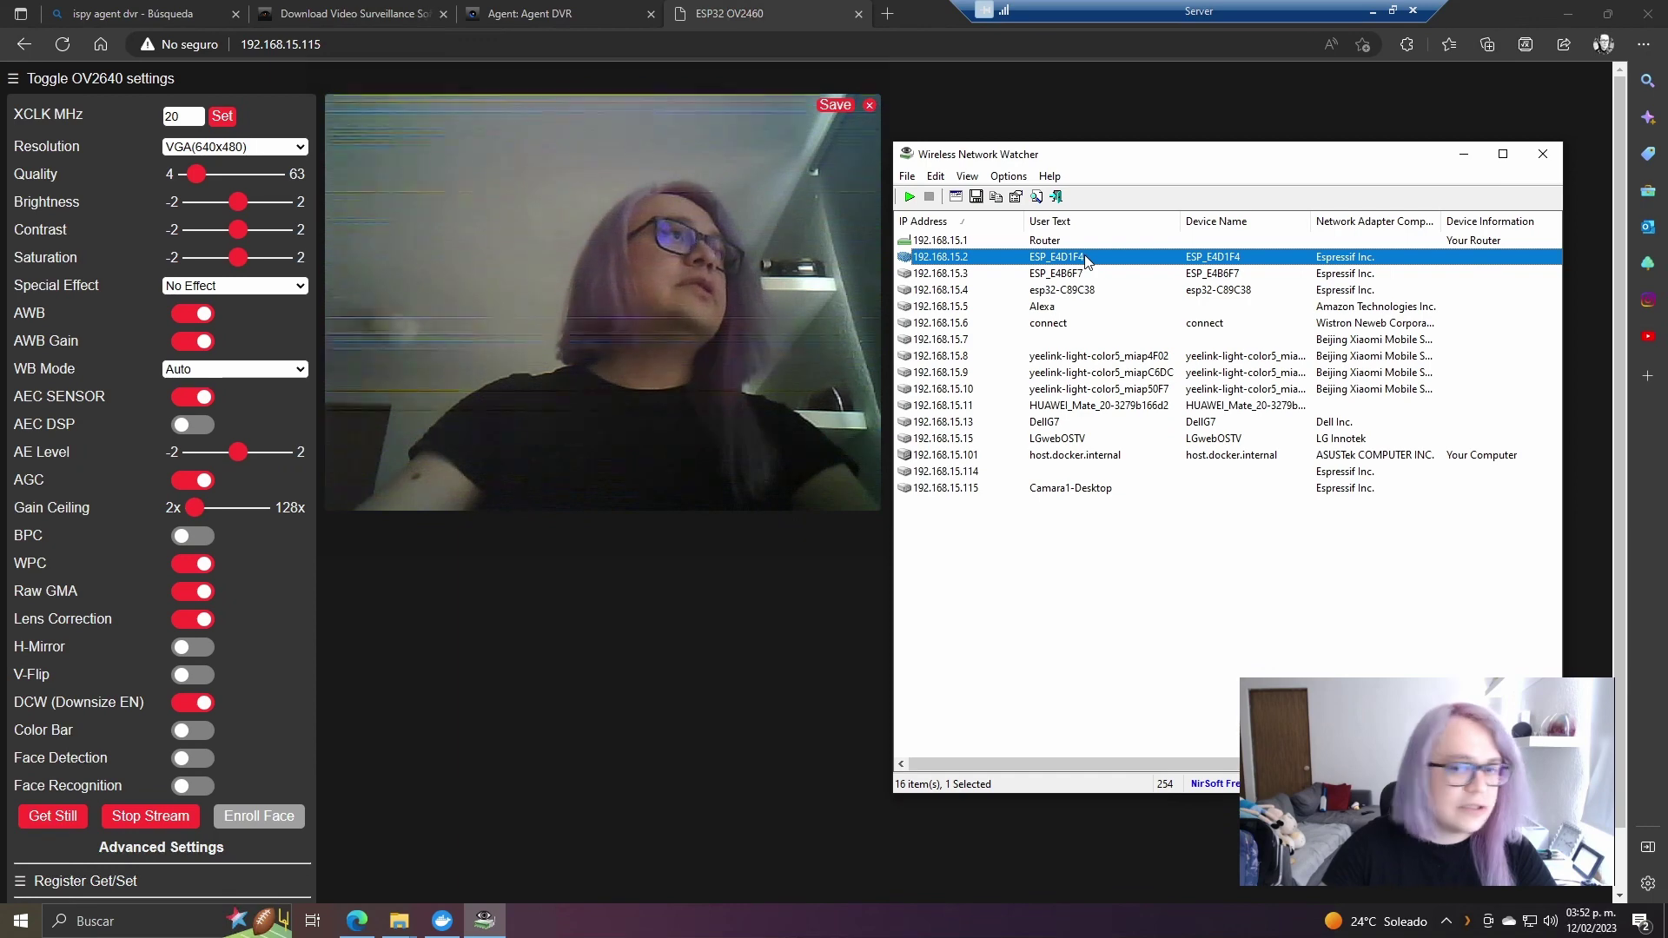
pyautogui.doubleClick(1086, 258)
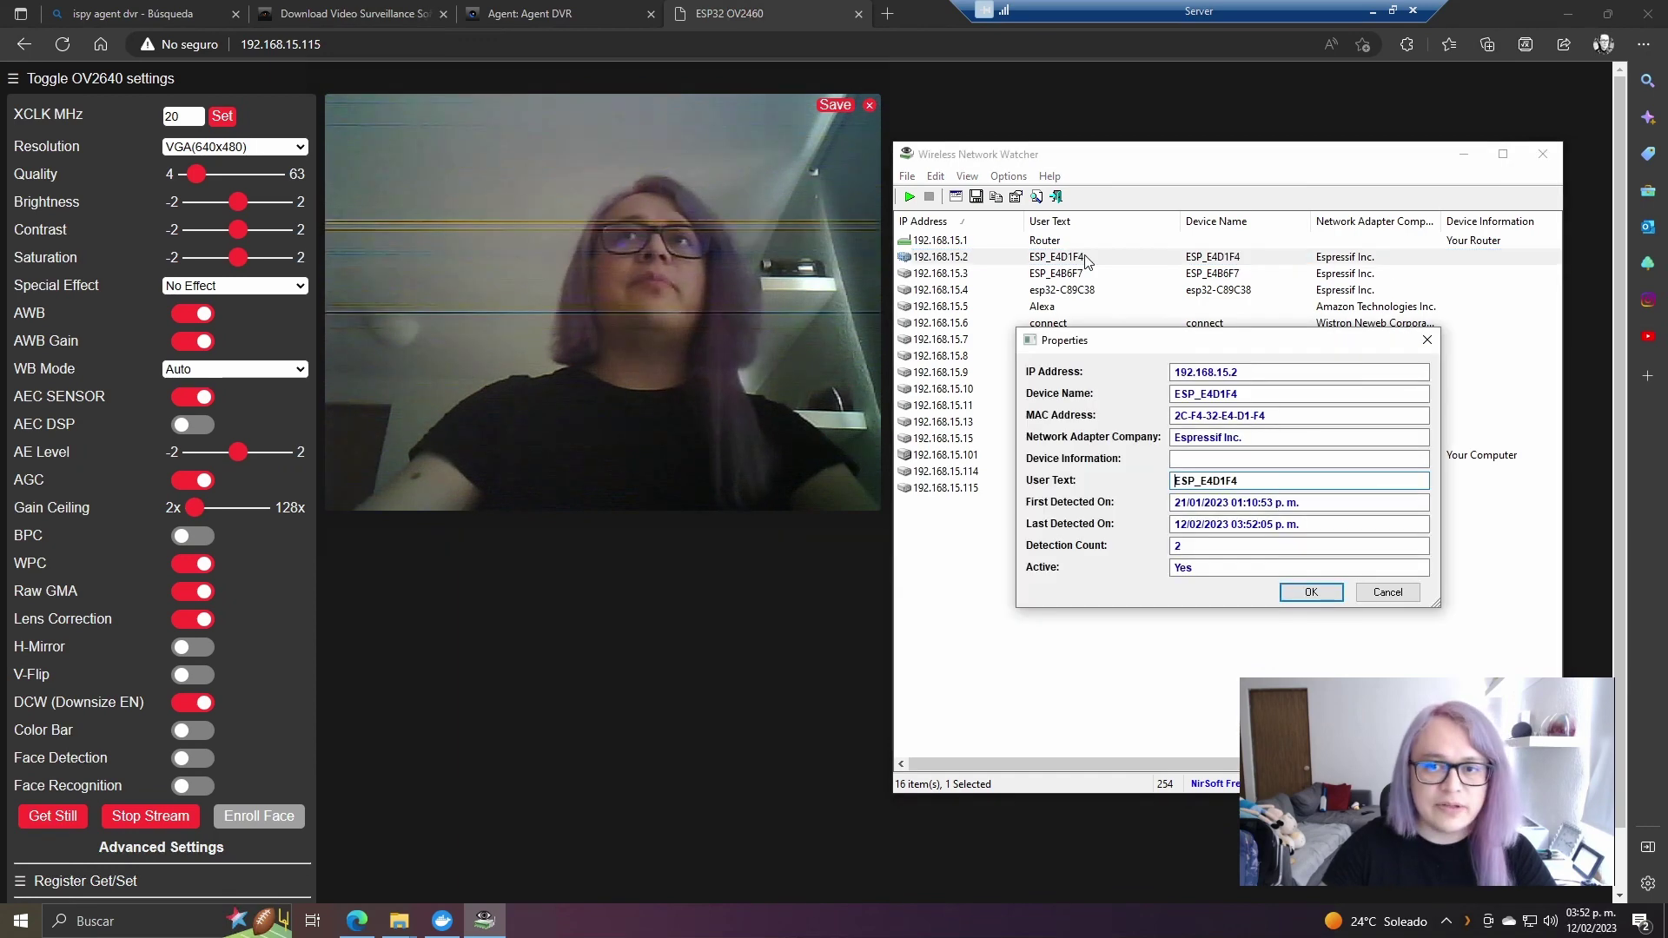
pyautogui.doubleClick(1240, 489)
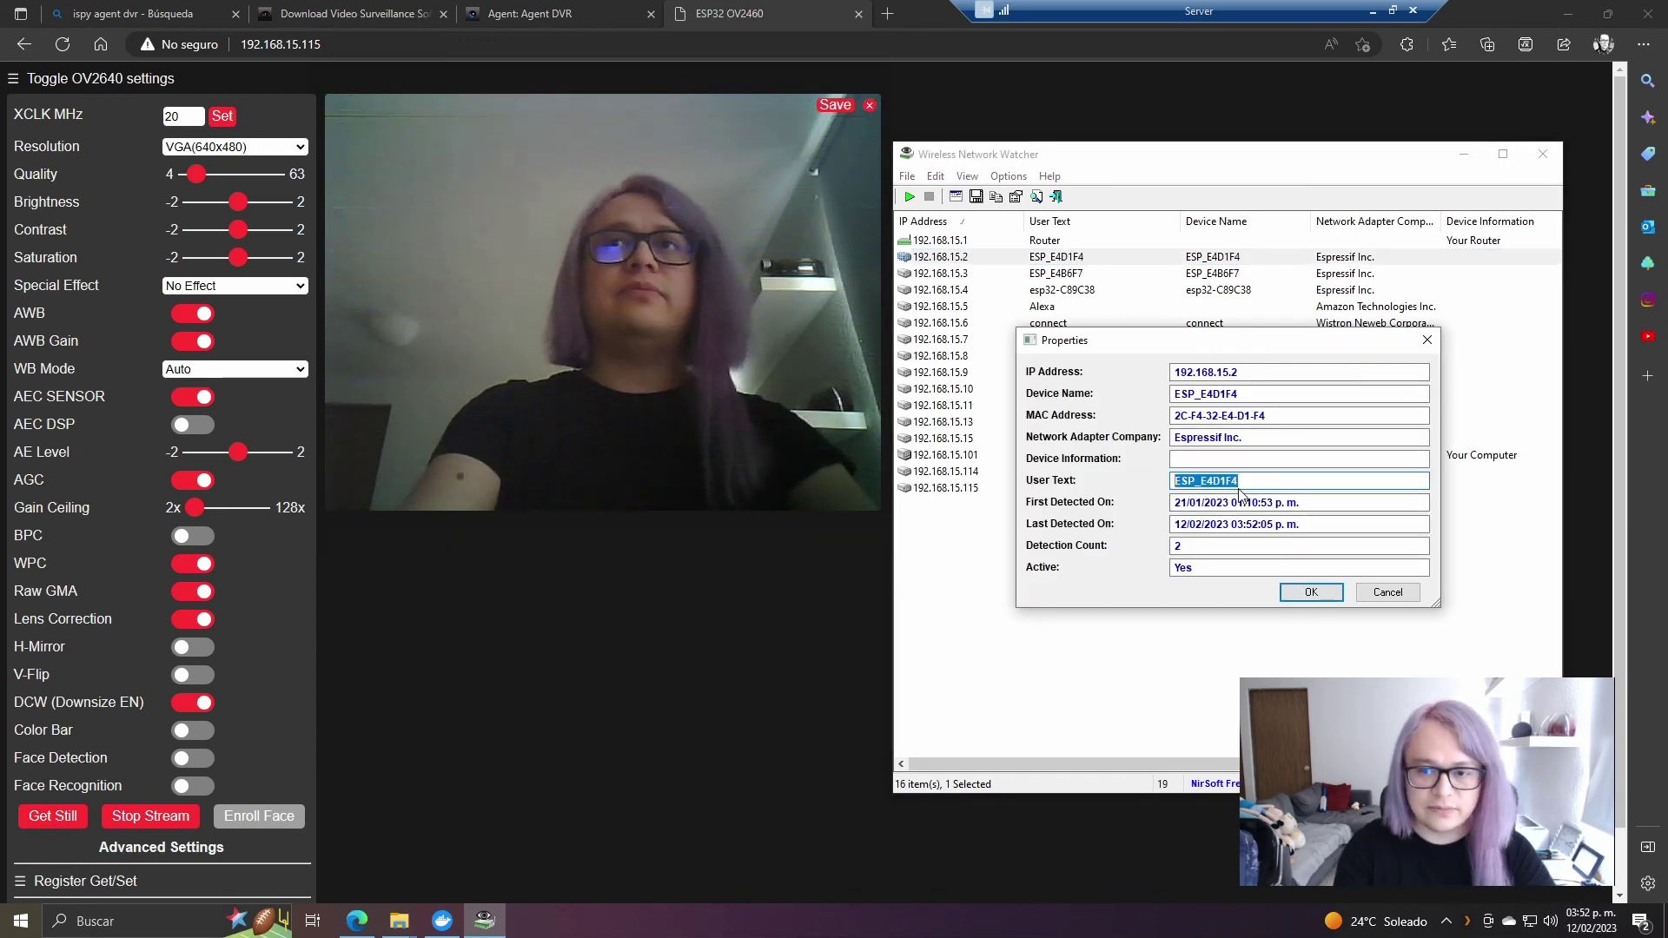
pyautogui.write('Lampara de Piso')
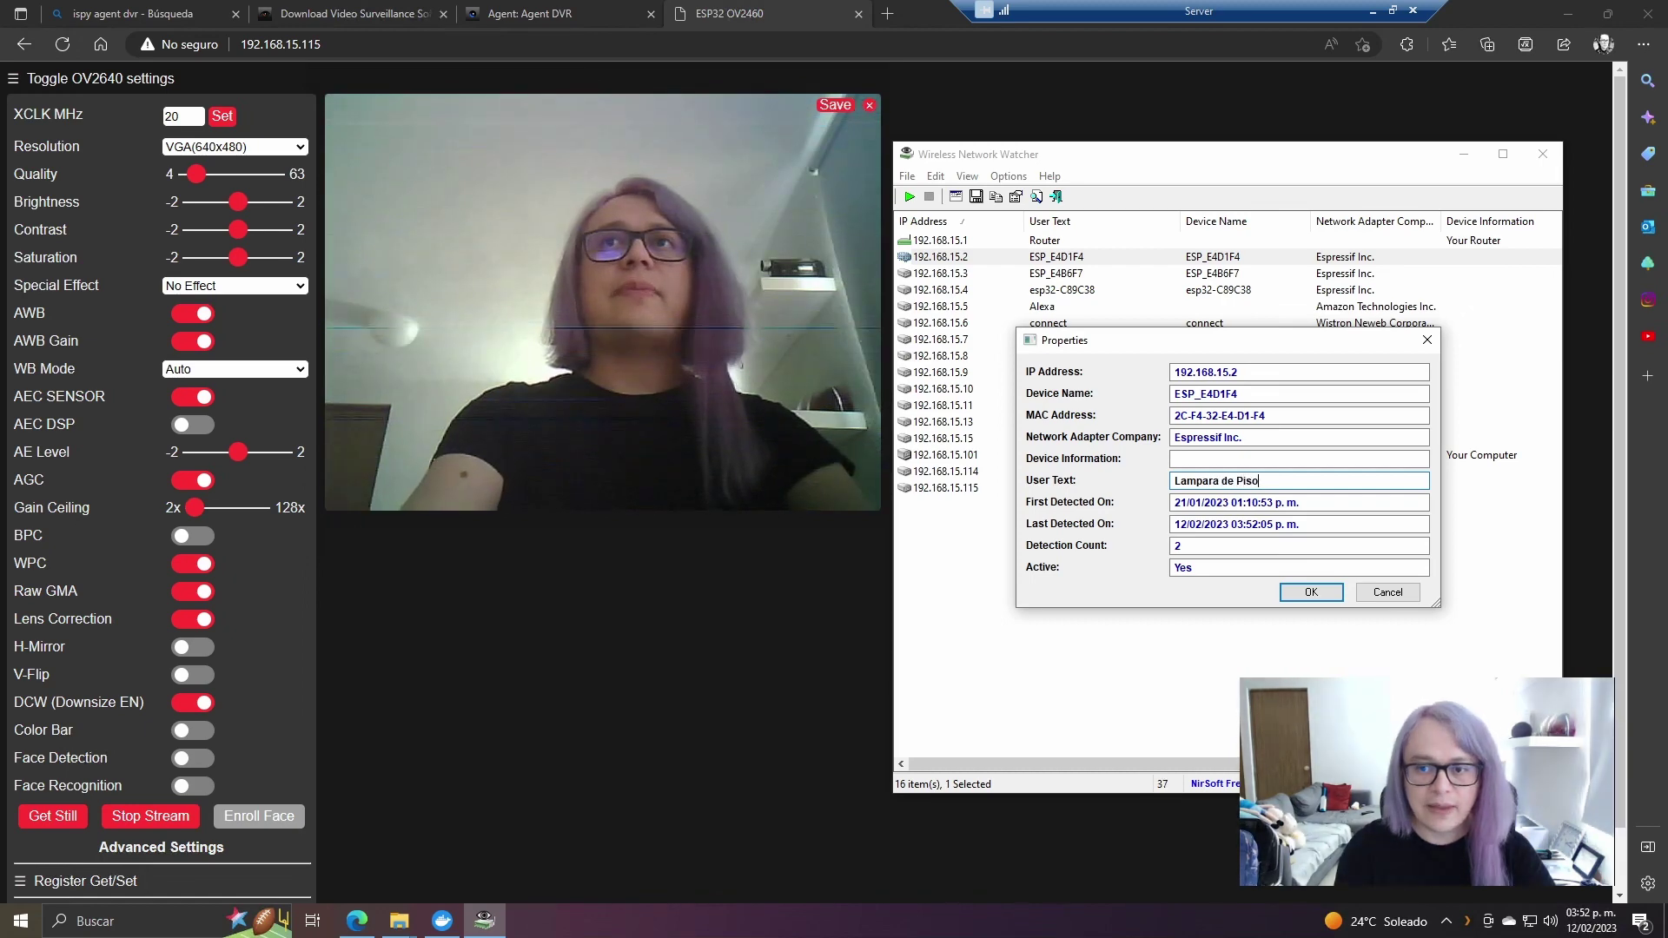
pyautogui.press('Return')
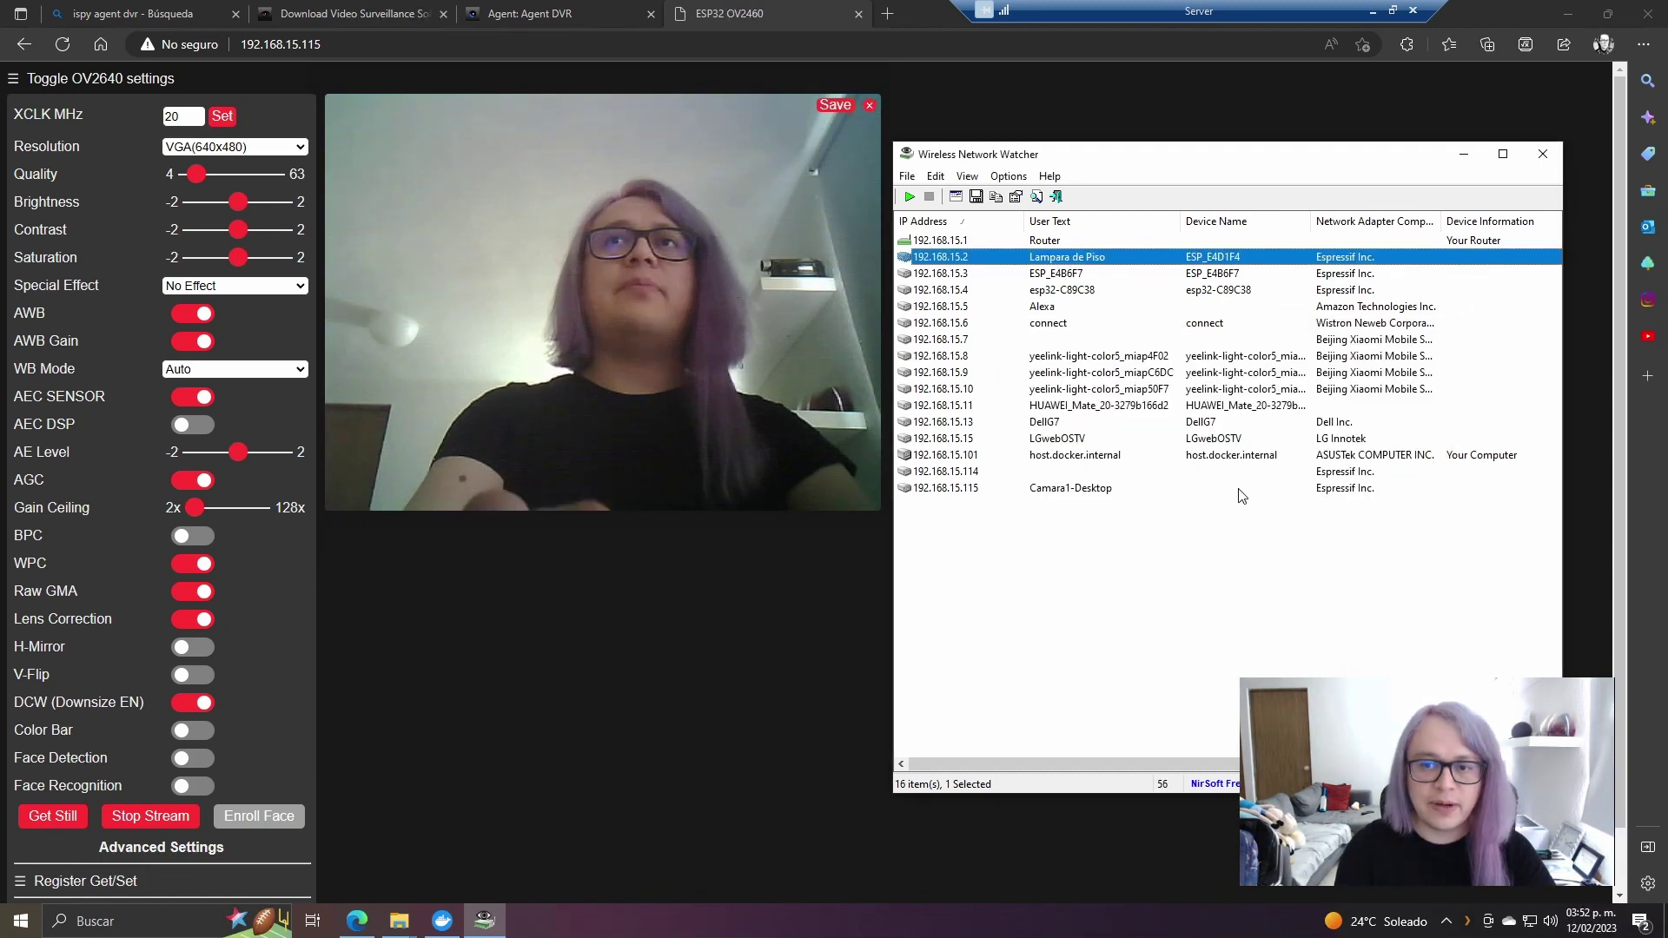
# - Replace the User Text of device 192.168.15.3 with Lampara de Mesa
pyautogui.click(1079, 277)
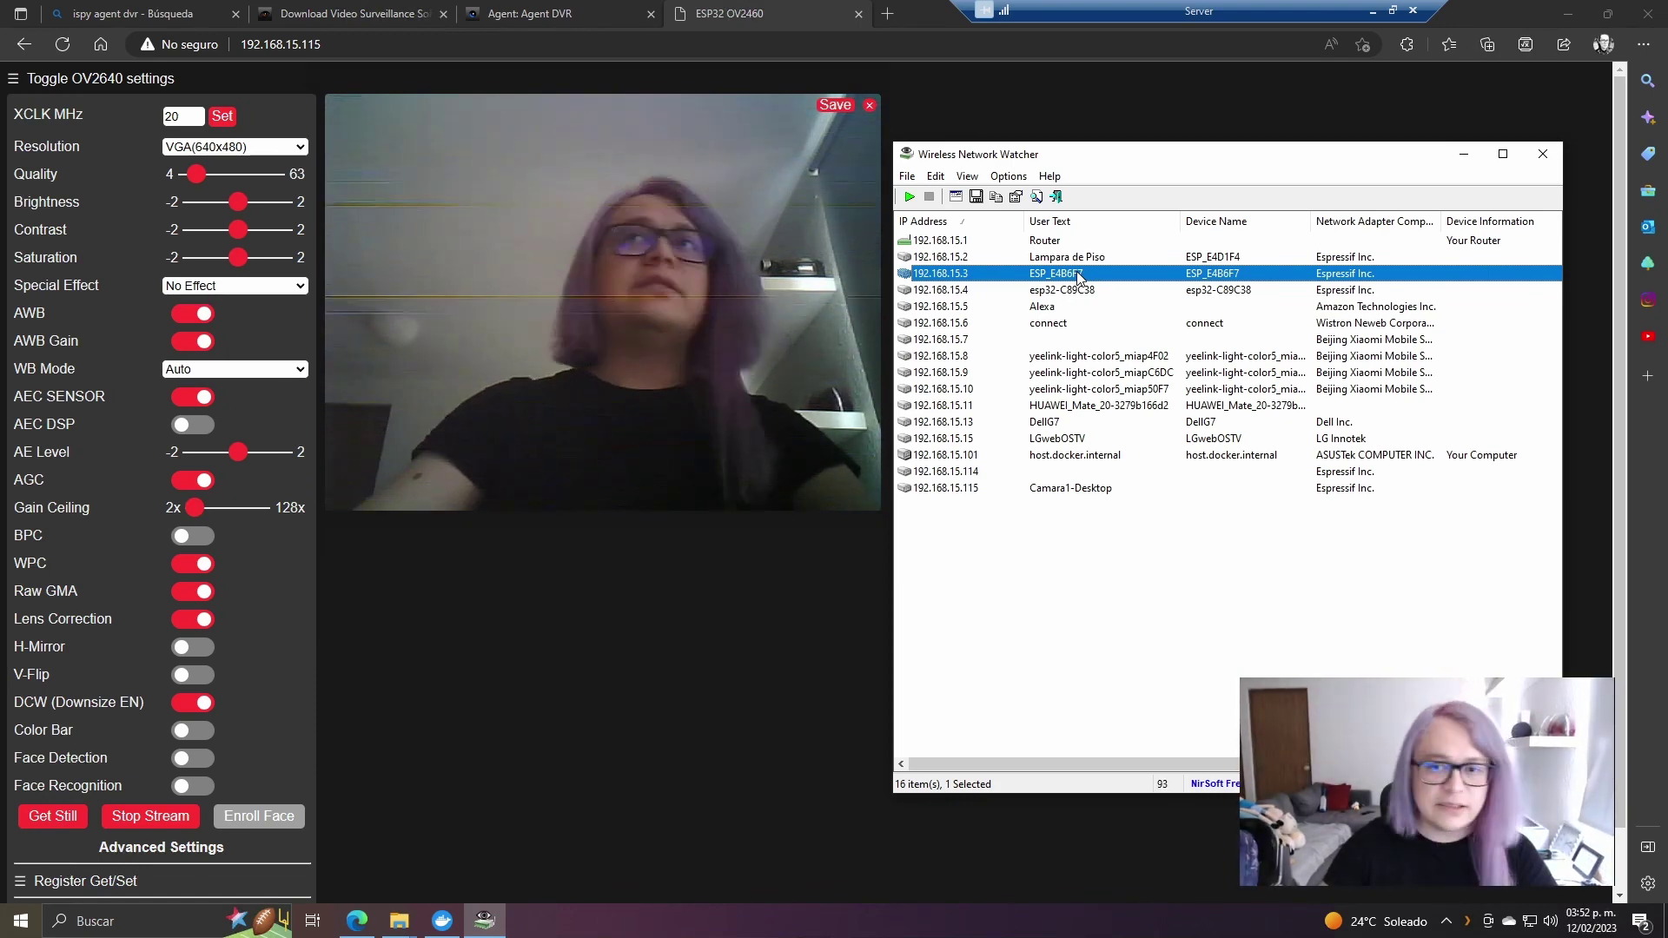
pyautogui.doubleClick(1078, 276)
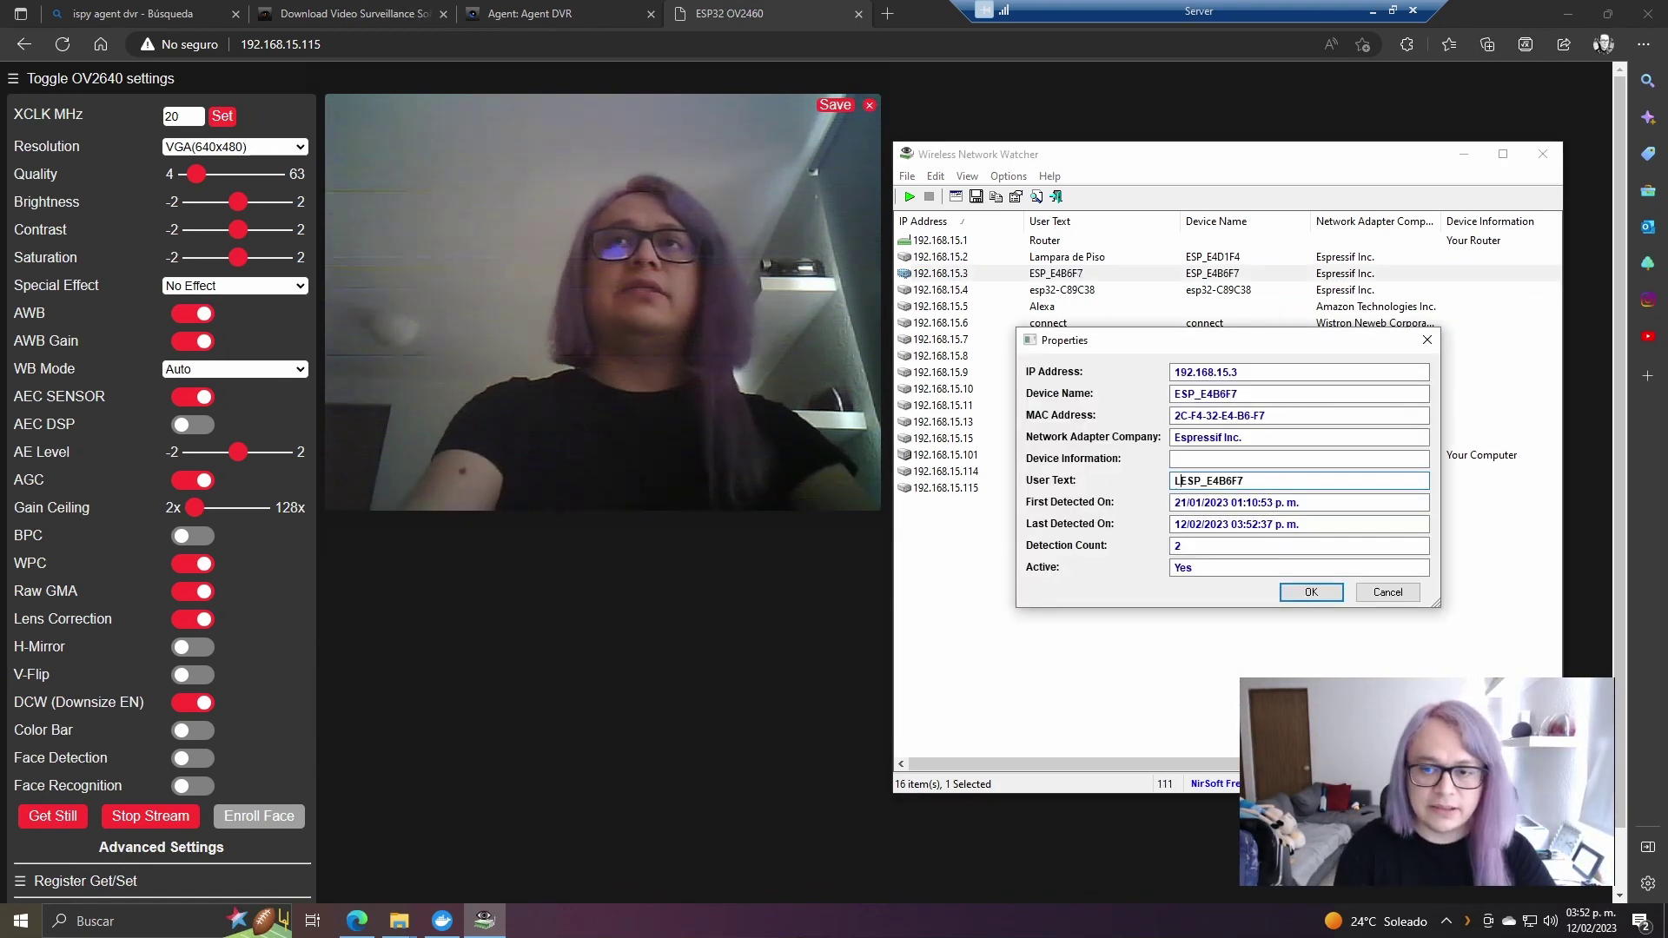
pyautogui.write('Lampara de Mesa')
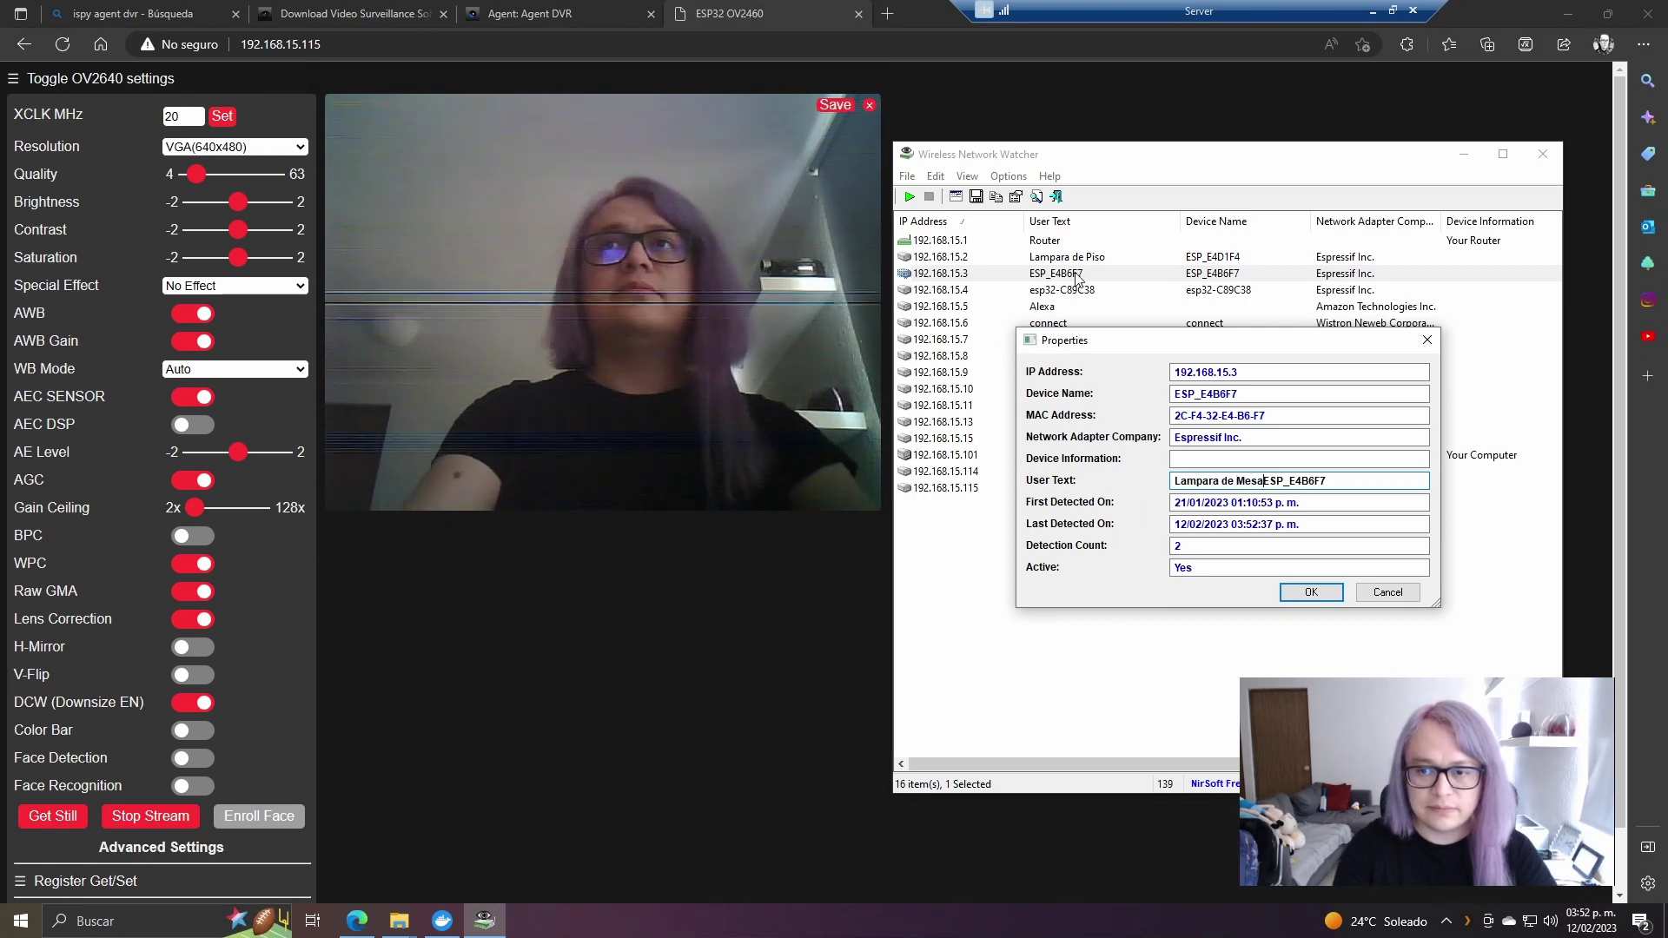
pyautogui.hotkey('shift', 'End')
pyautogui.write('a')
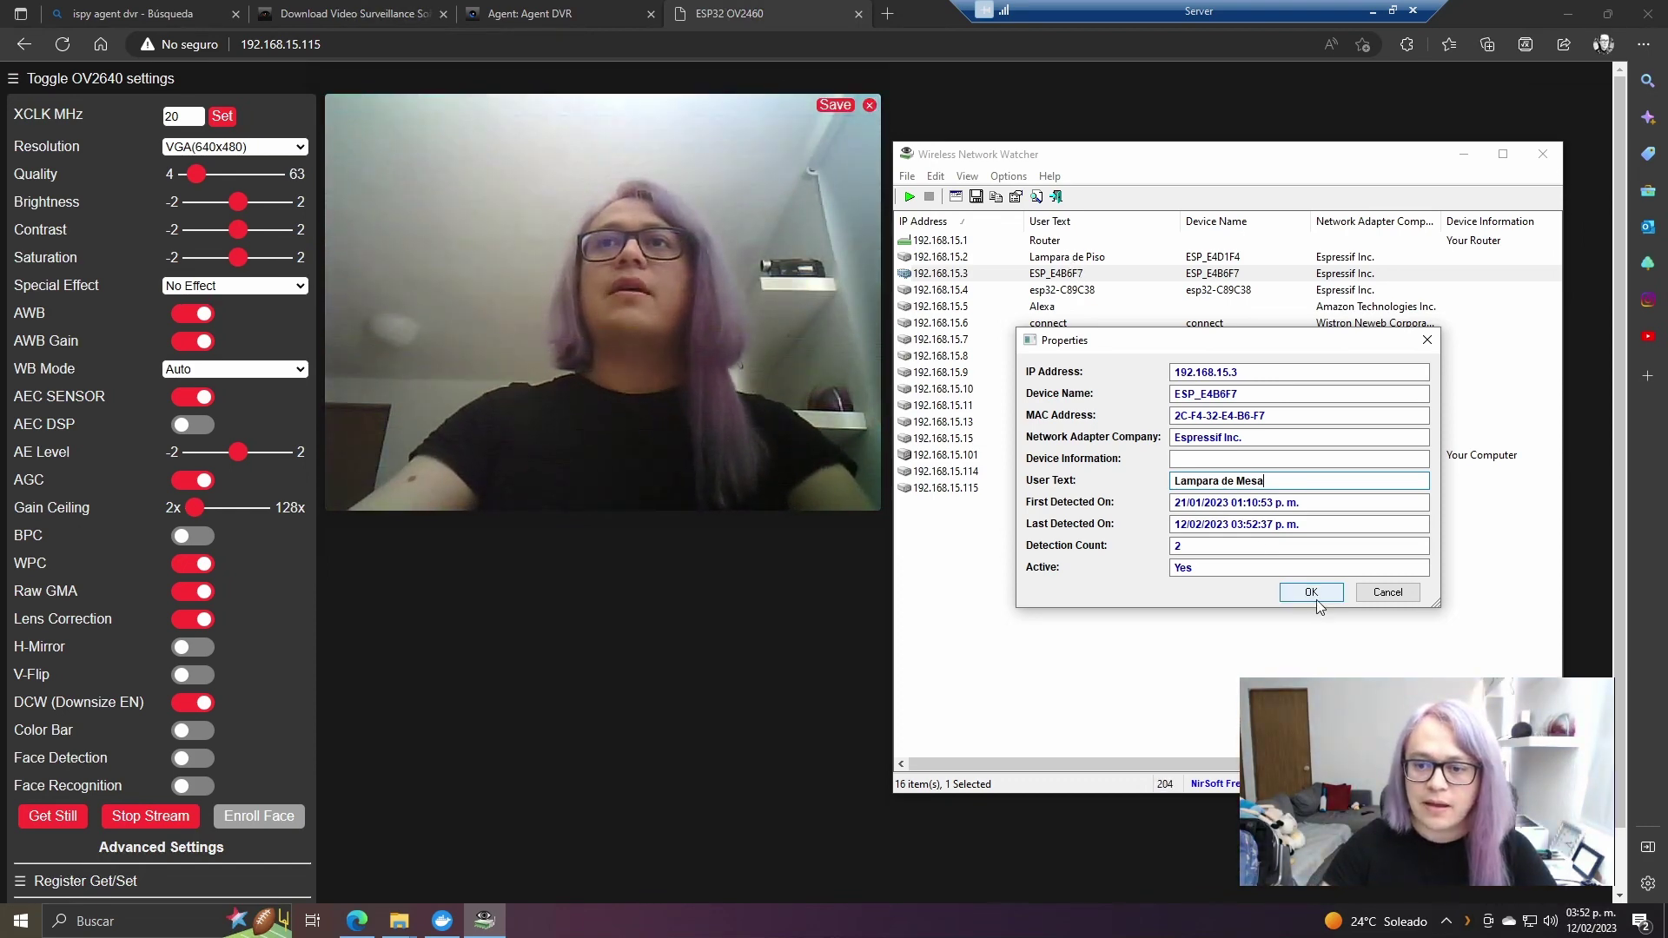
pyautogui.click(1310, 592)
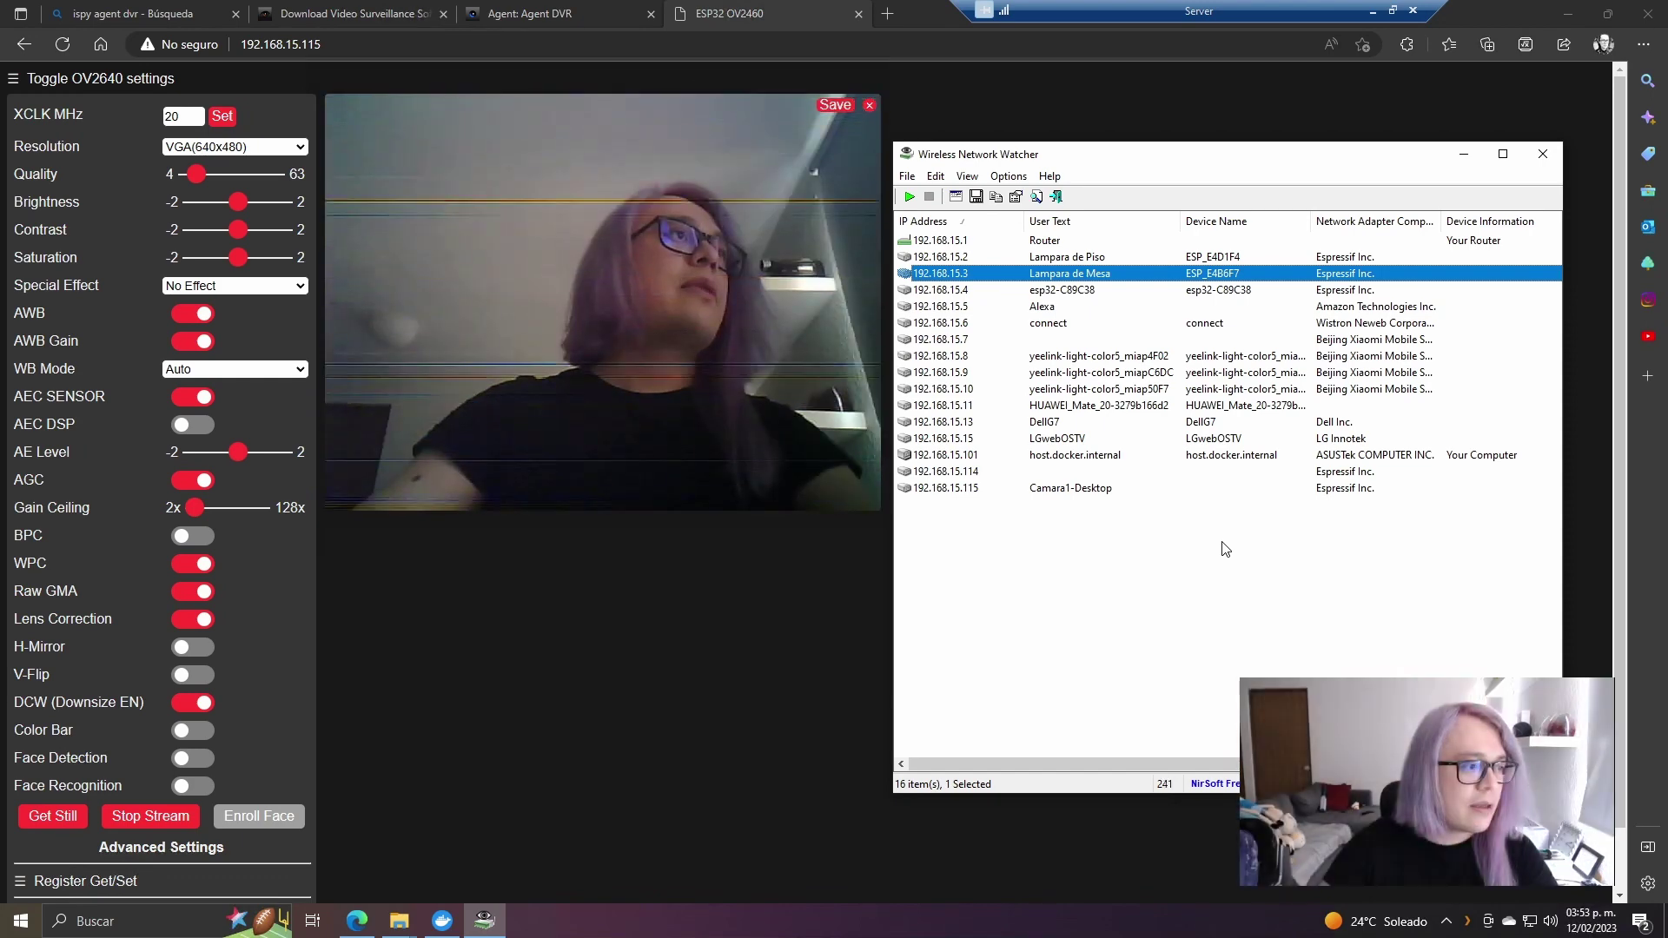
# - Change the User Text of device 192.168.15.6 to August Connect
pyautogui.click(1036, 292)
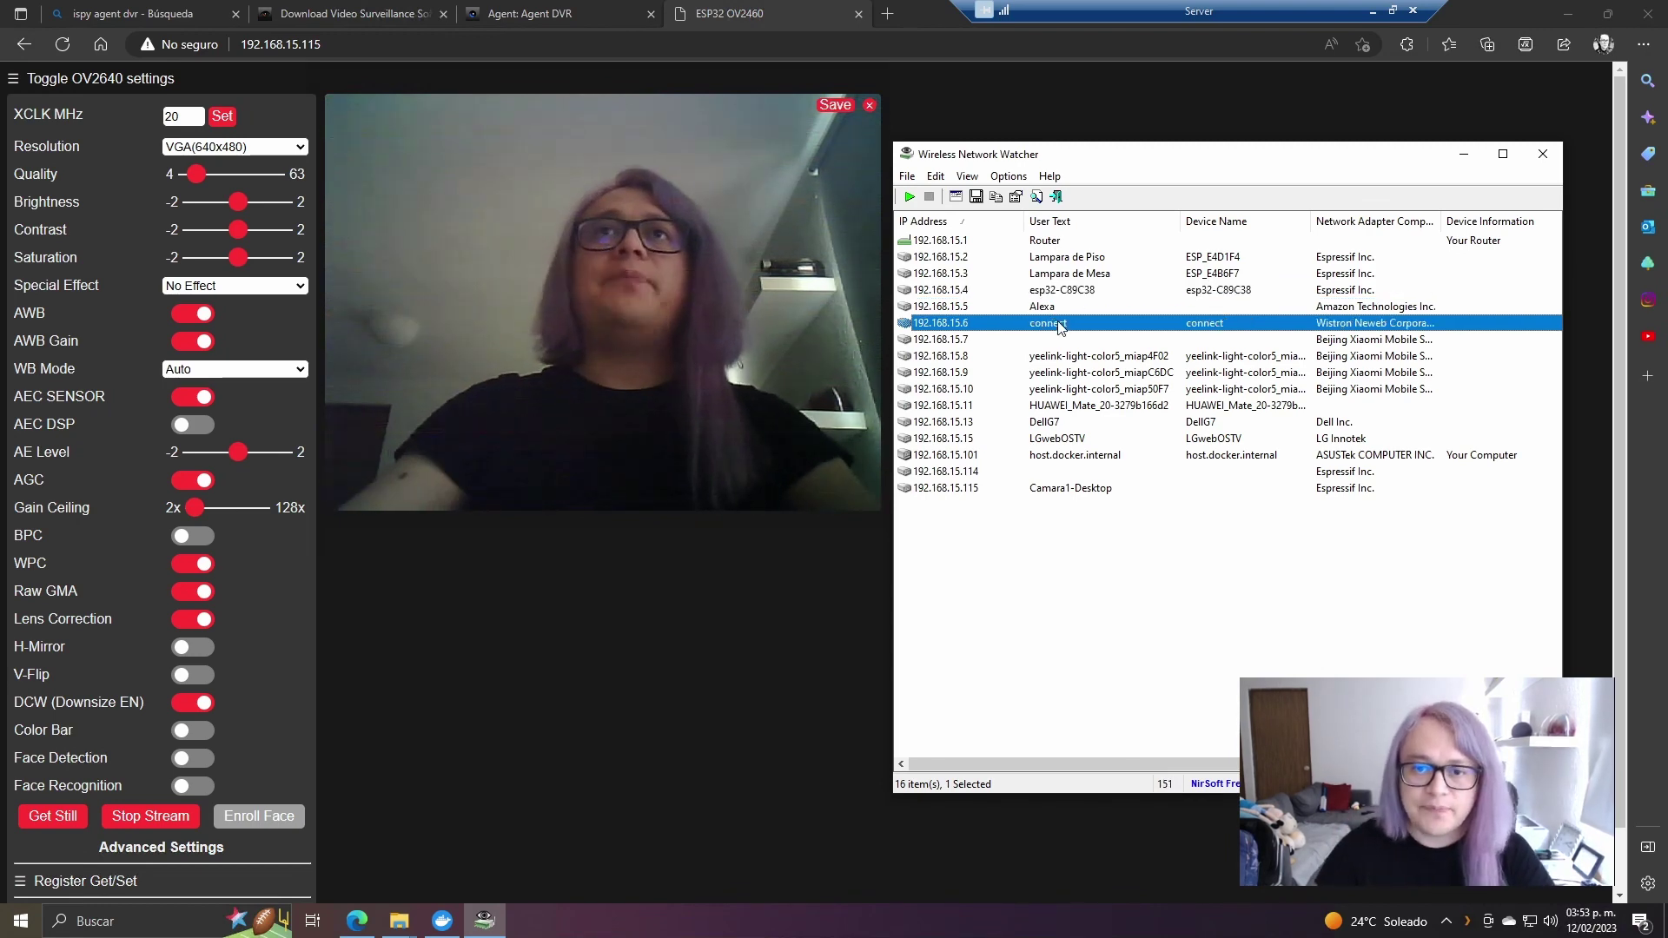
pyautogui.click(1060, 323)
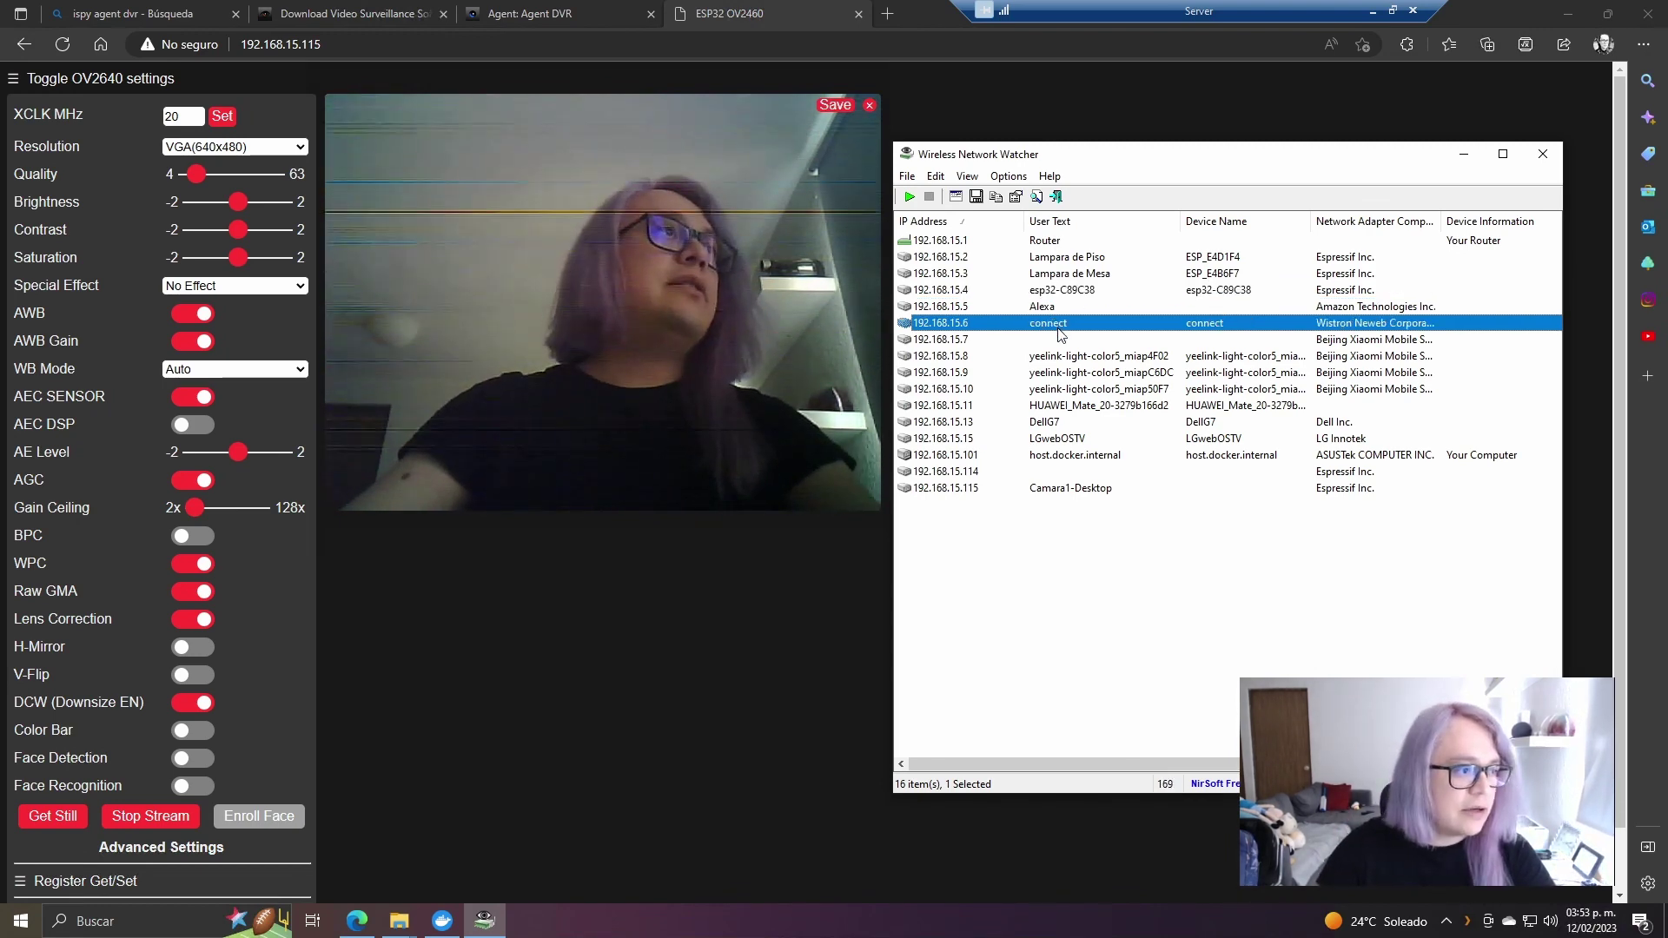
pyautogui.doubleClick(1059, 331)
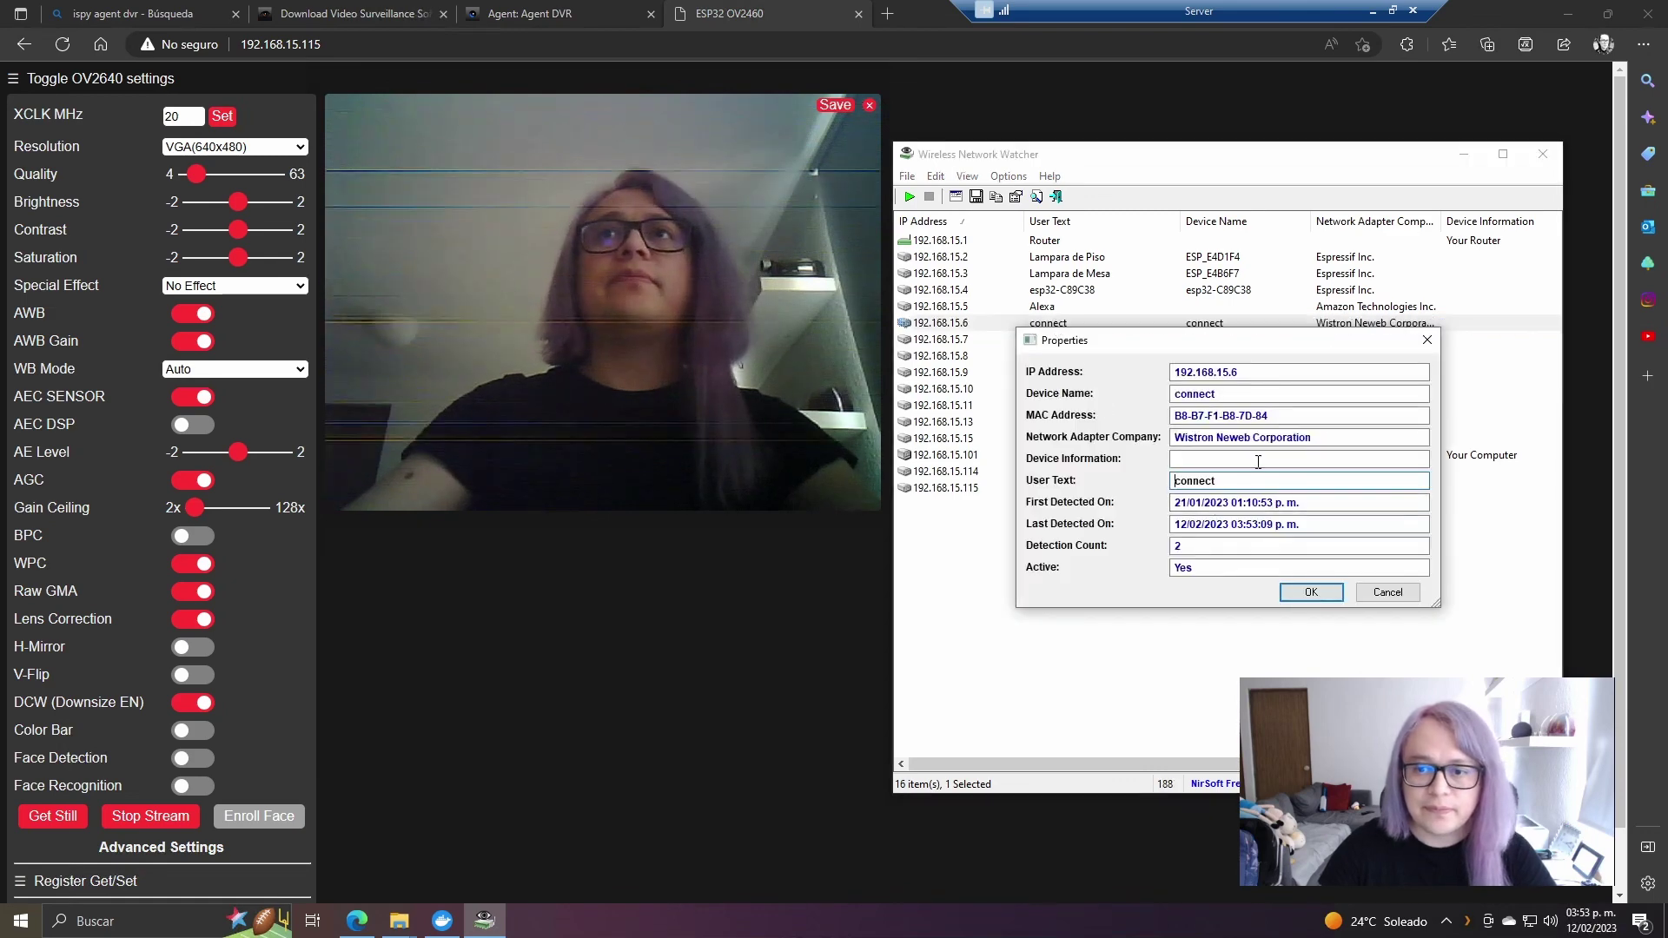
pyautogui.write('August C')
pyautogui.press('Delete')
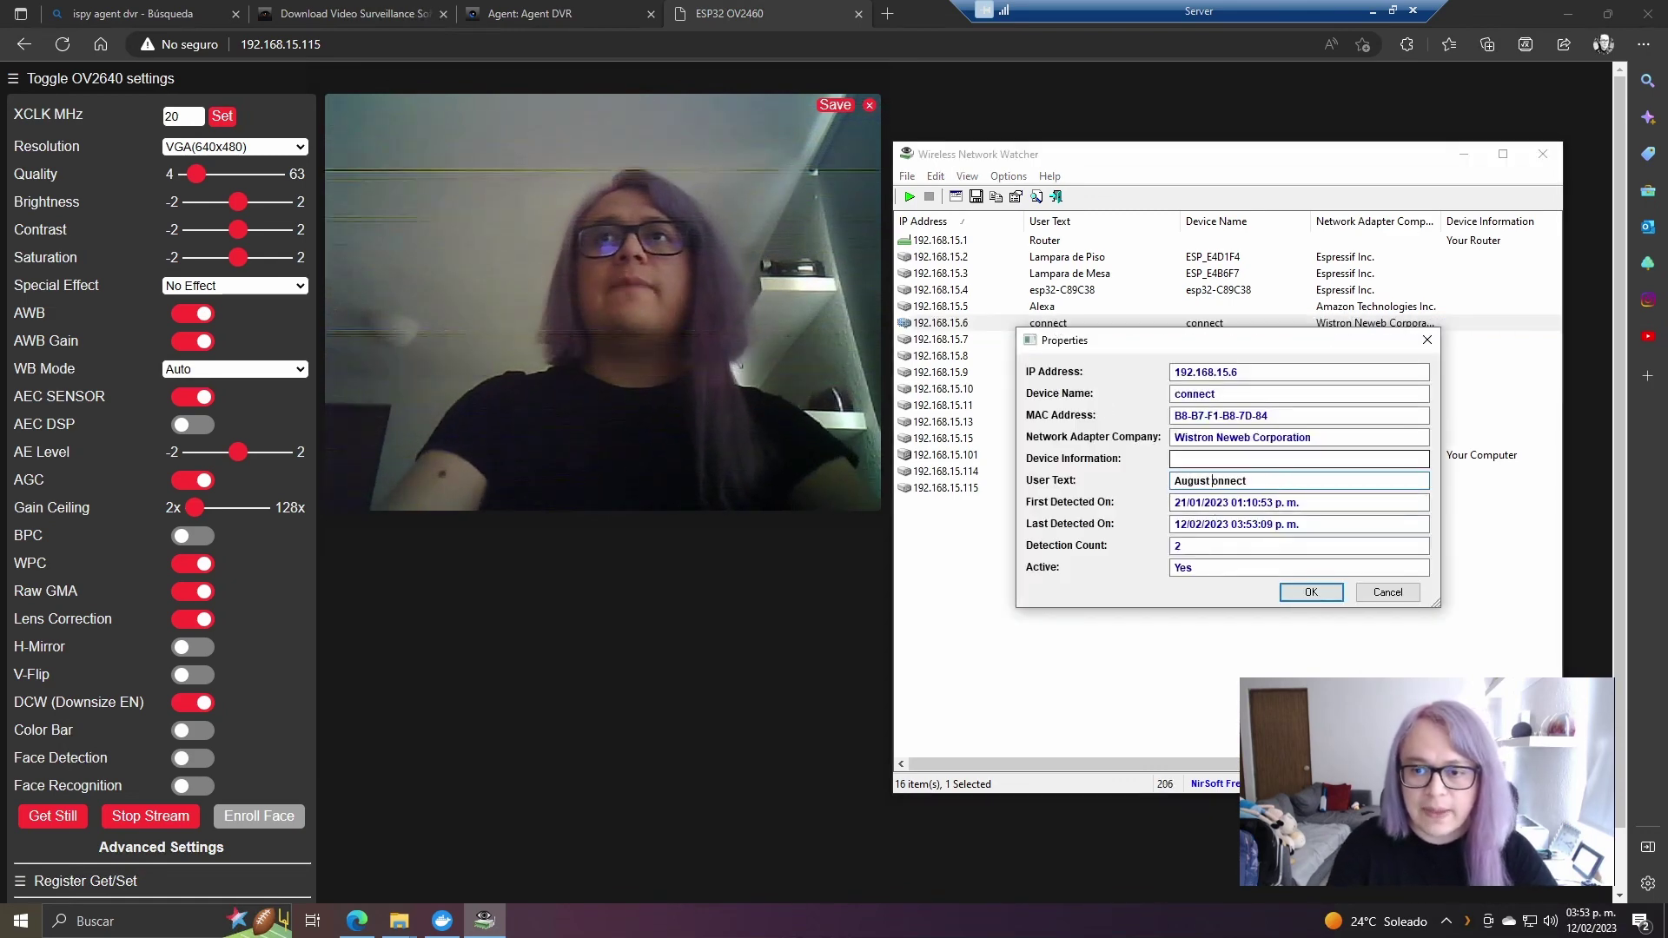
pyautogui.click(1286, 591)
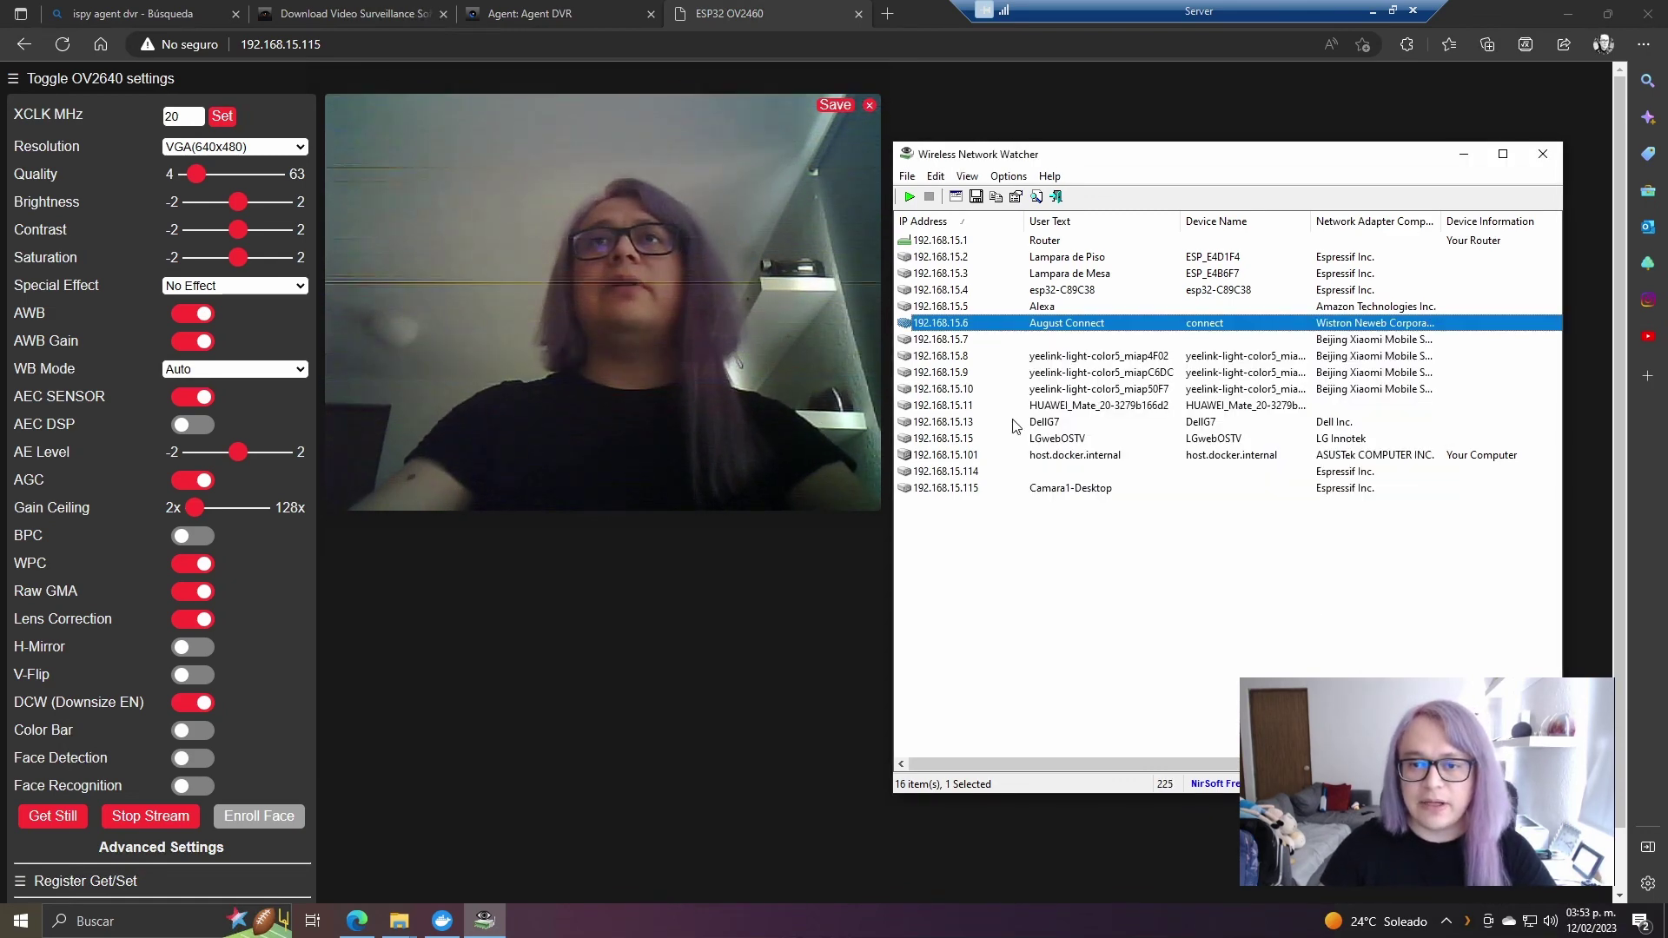
# - Label device 192.168.15.7 as Foco Pasillo in its User Text
pyautogui.click(1039, 342)
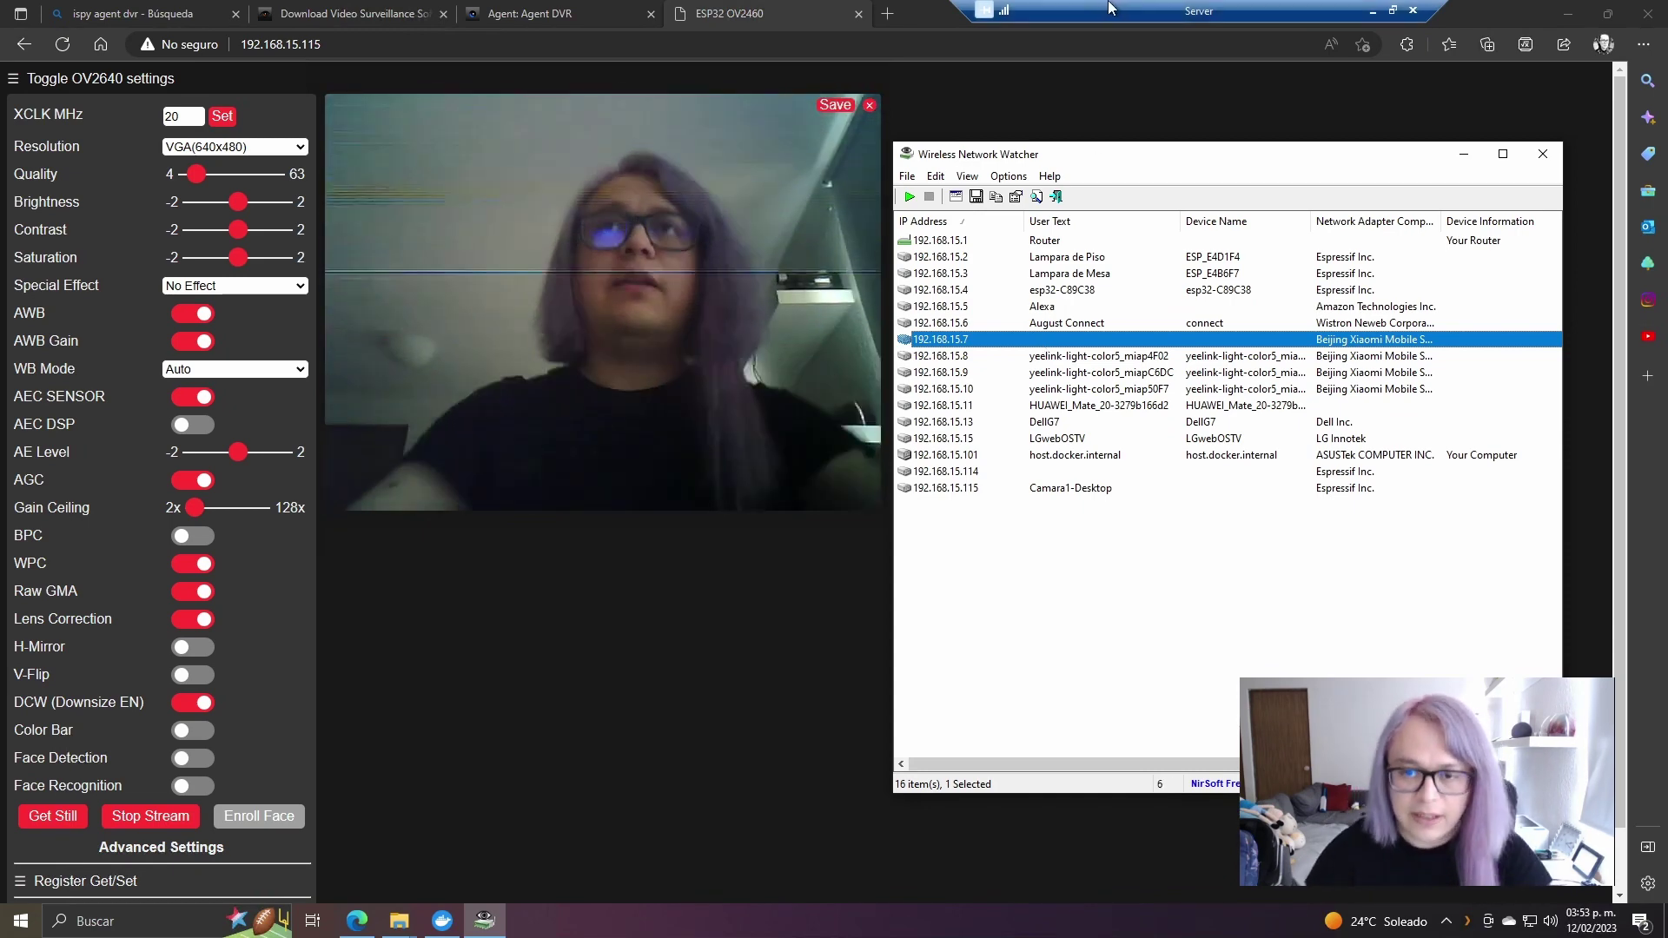
pyautogui.click(1032, 326)
pyautogui.doubleClick(1034, 339)
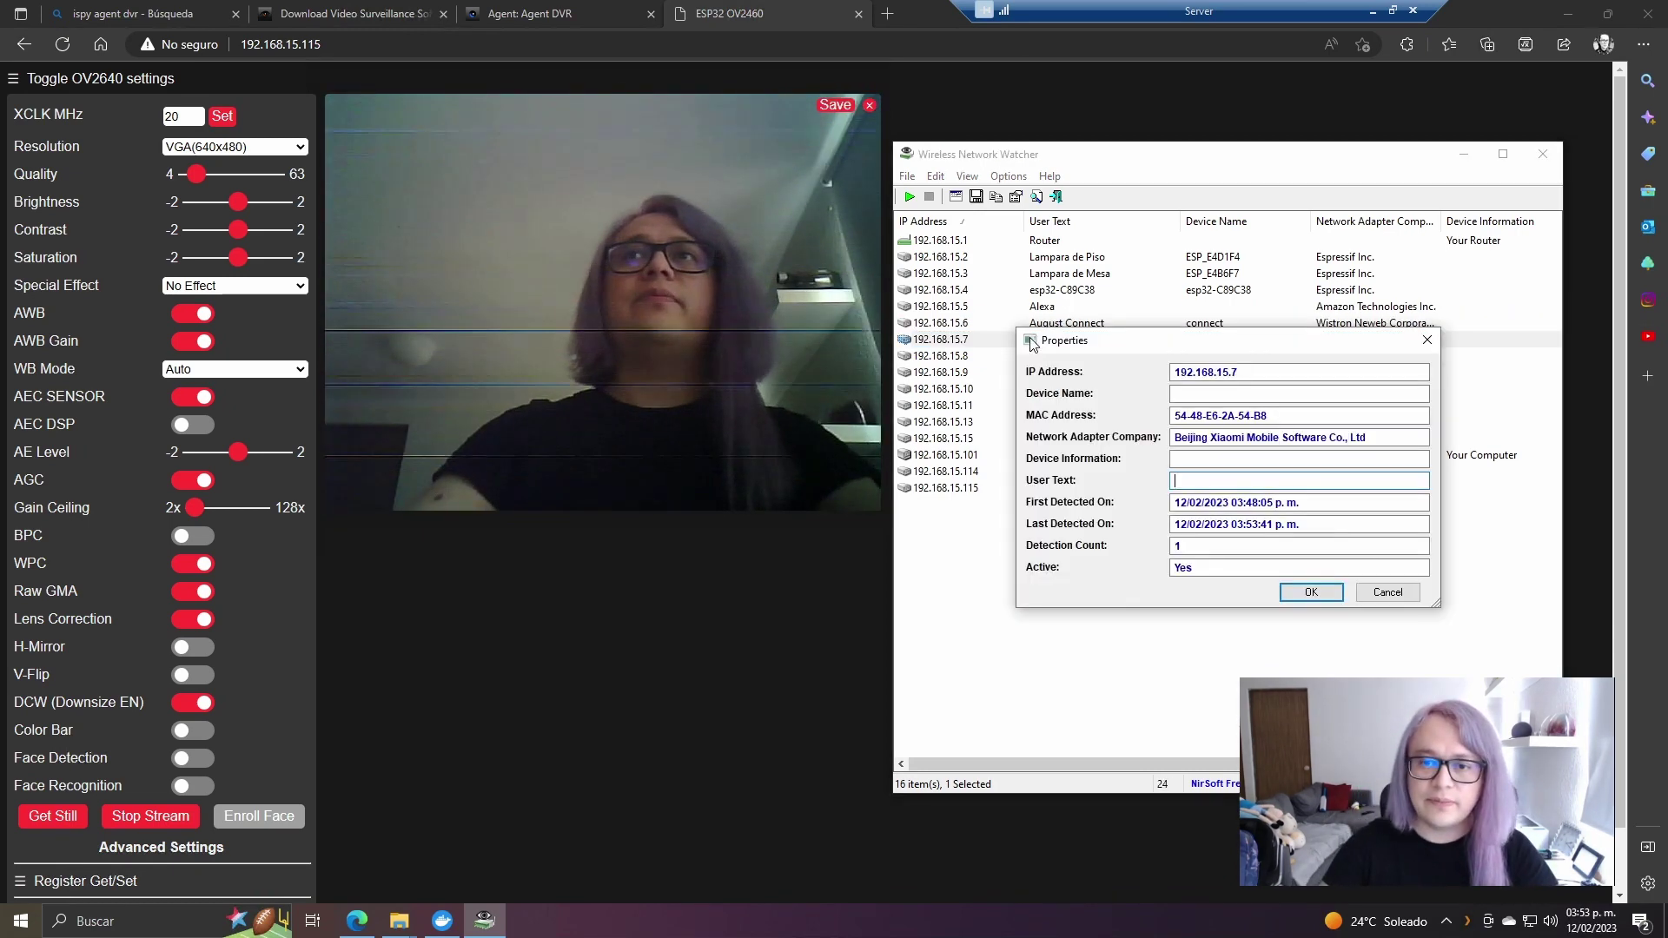
pyautogui.write('F')
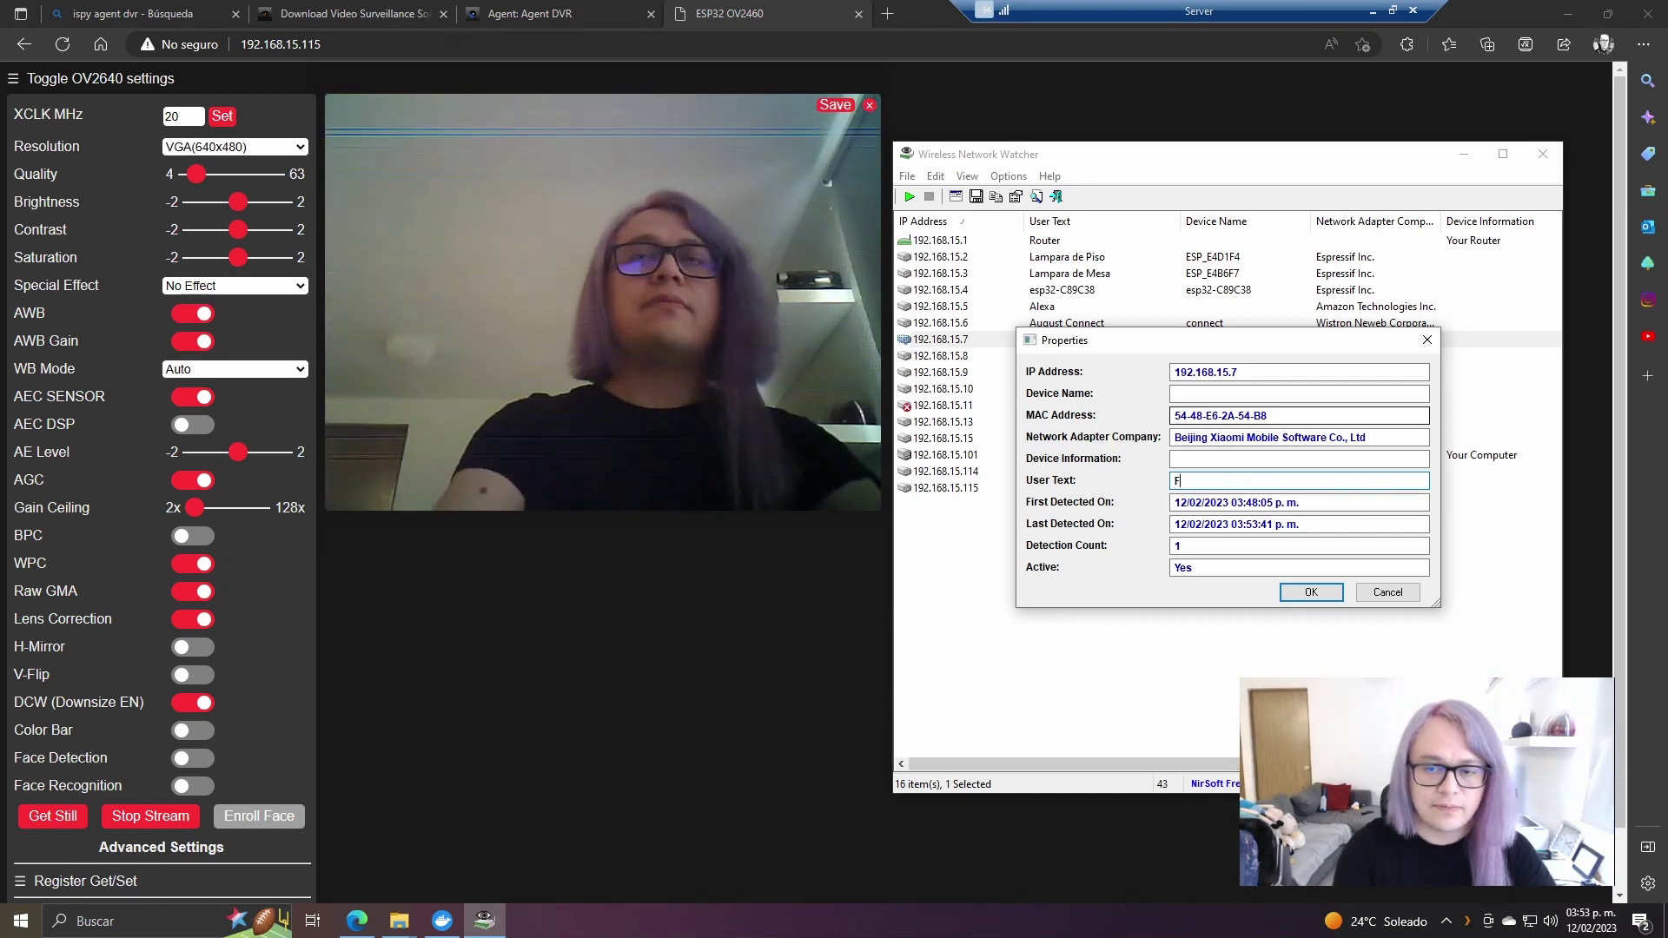
pyautogui.write('oco Pasillo')
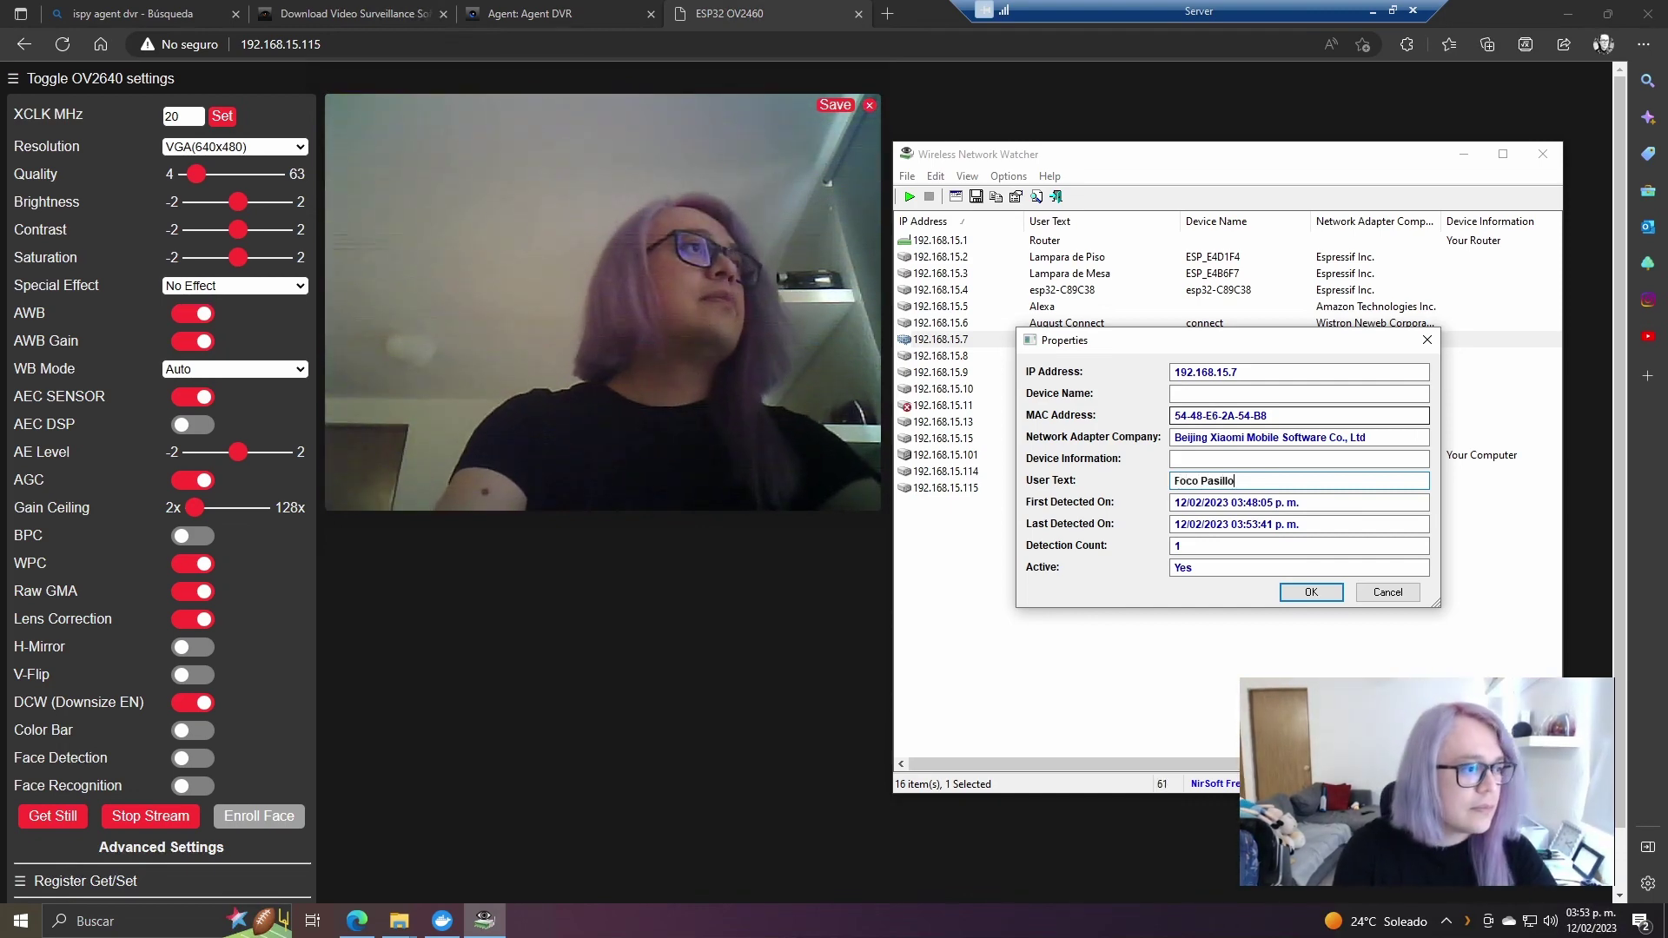
pyautogui.press('Return')
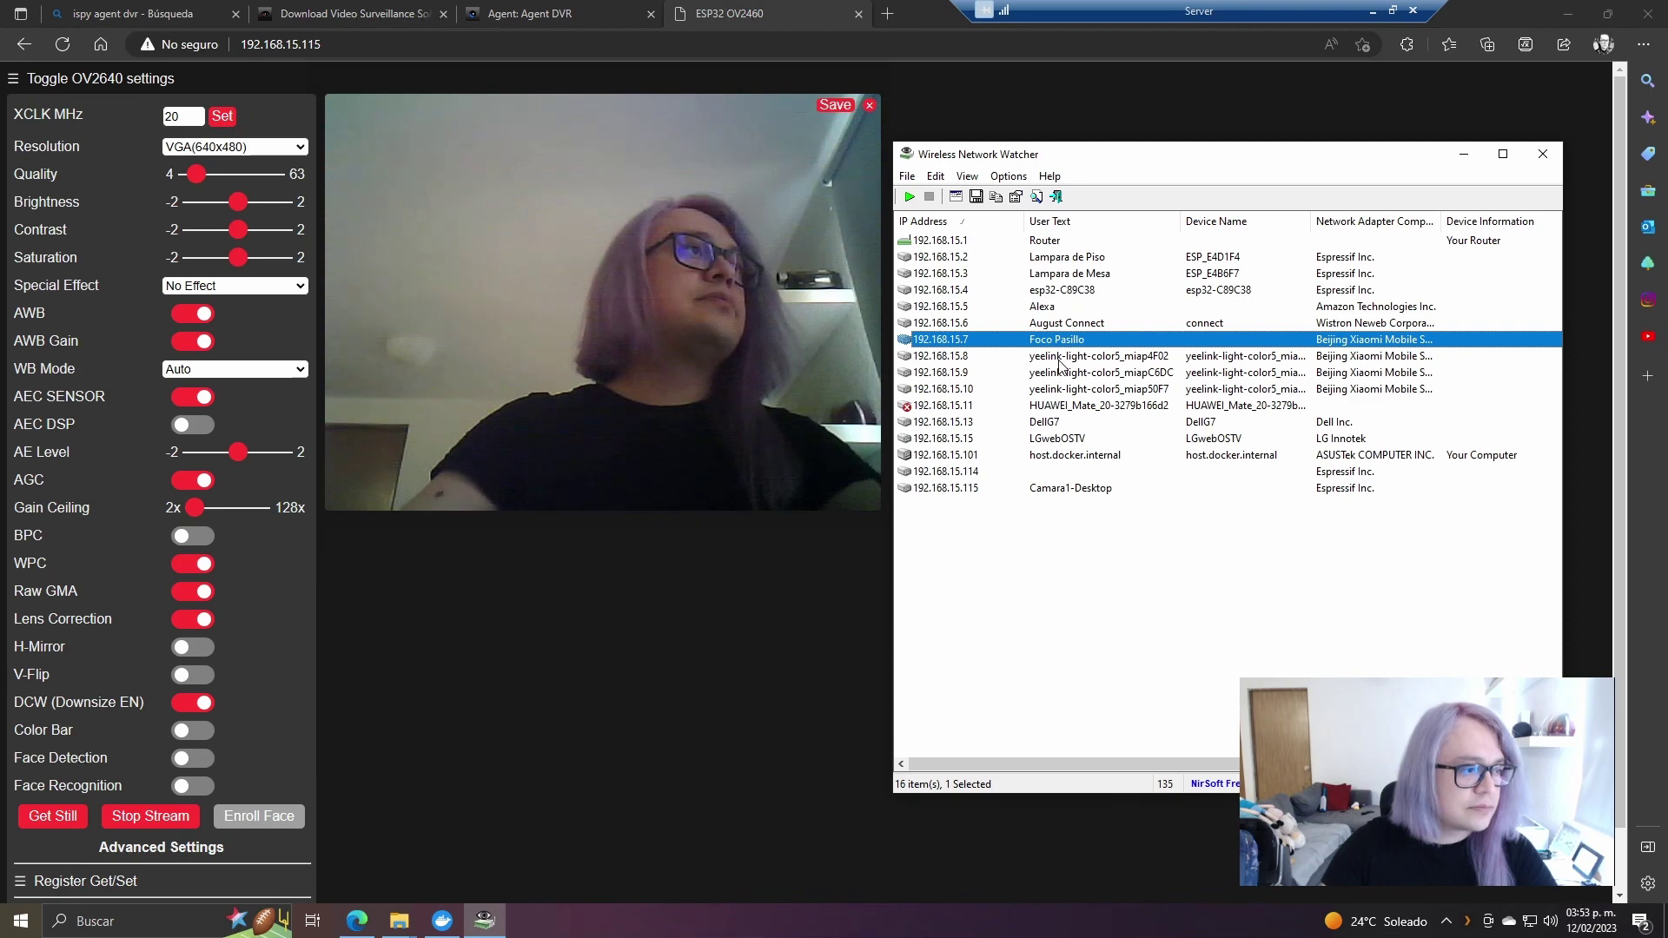
# - Replace the User Text of device 192.168.15.8 with Foco Habitación
pyautogui.doubleClick(1059, 357)
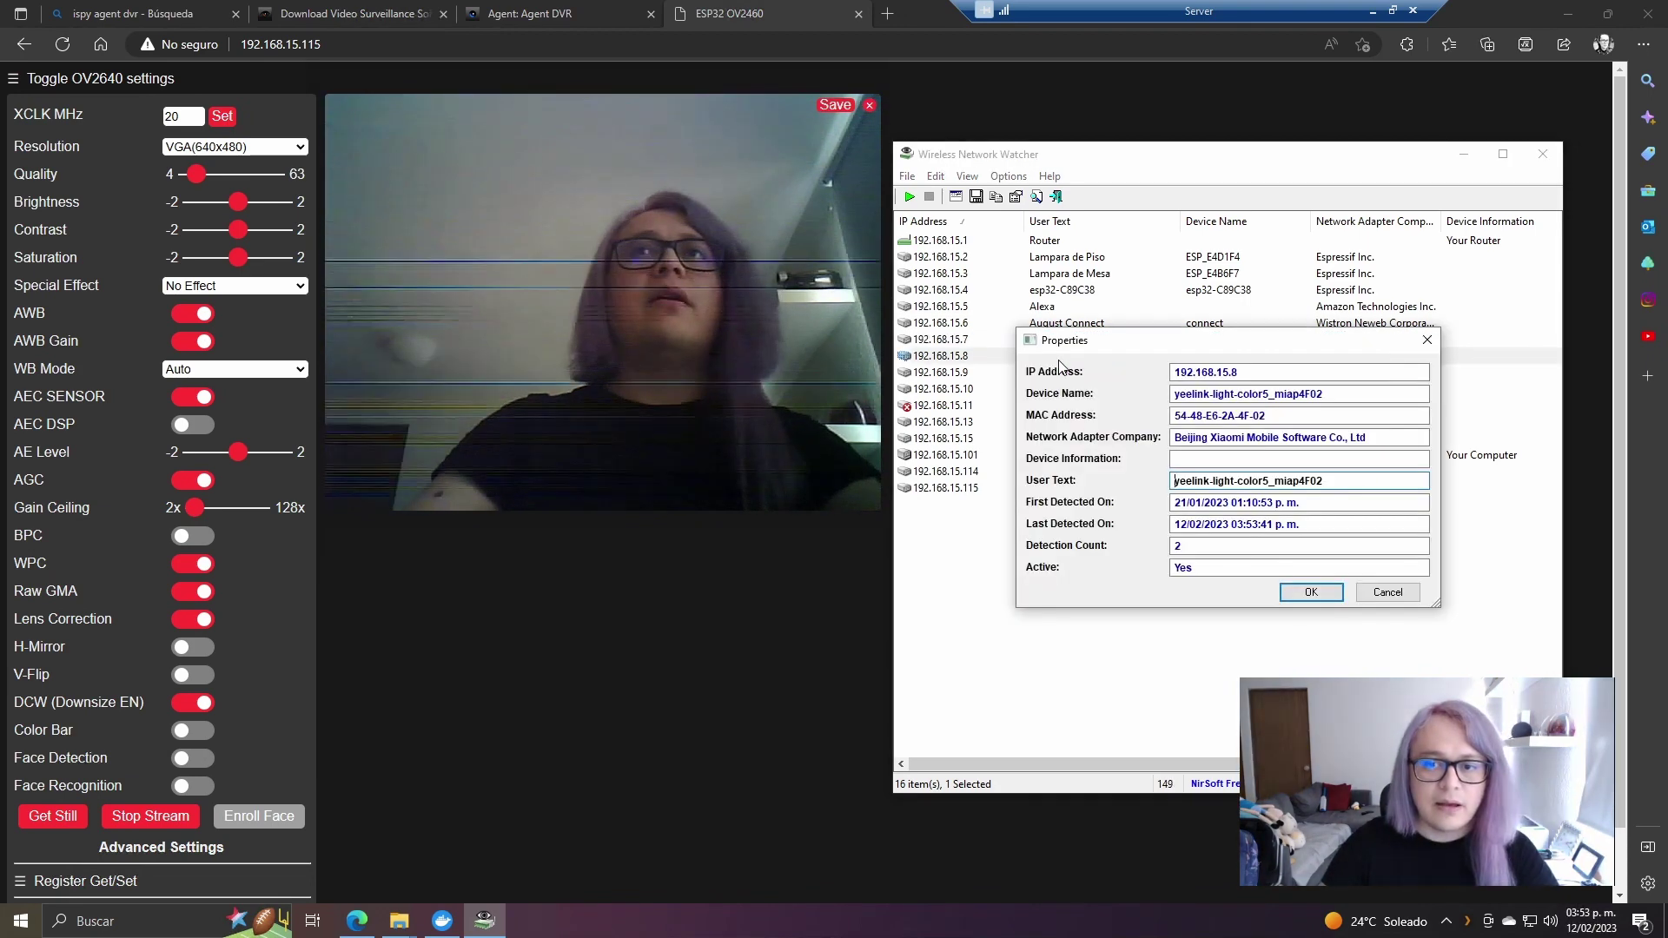
pyautogui.doubleClick(1235, 479)
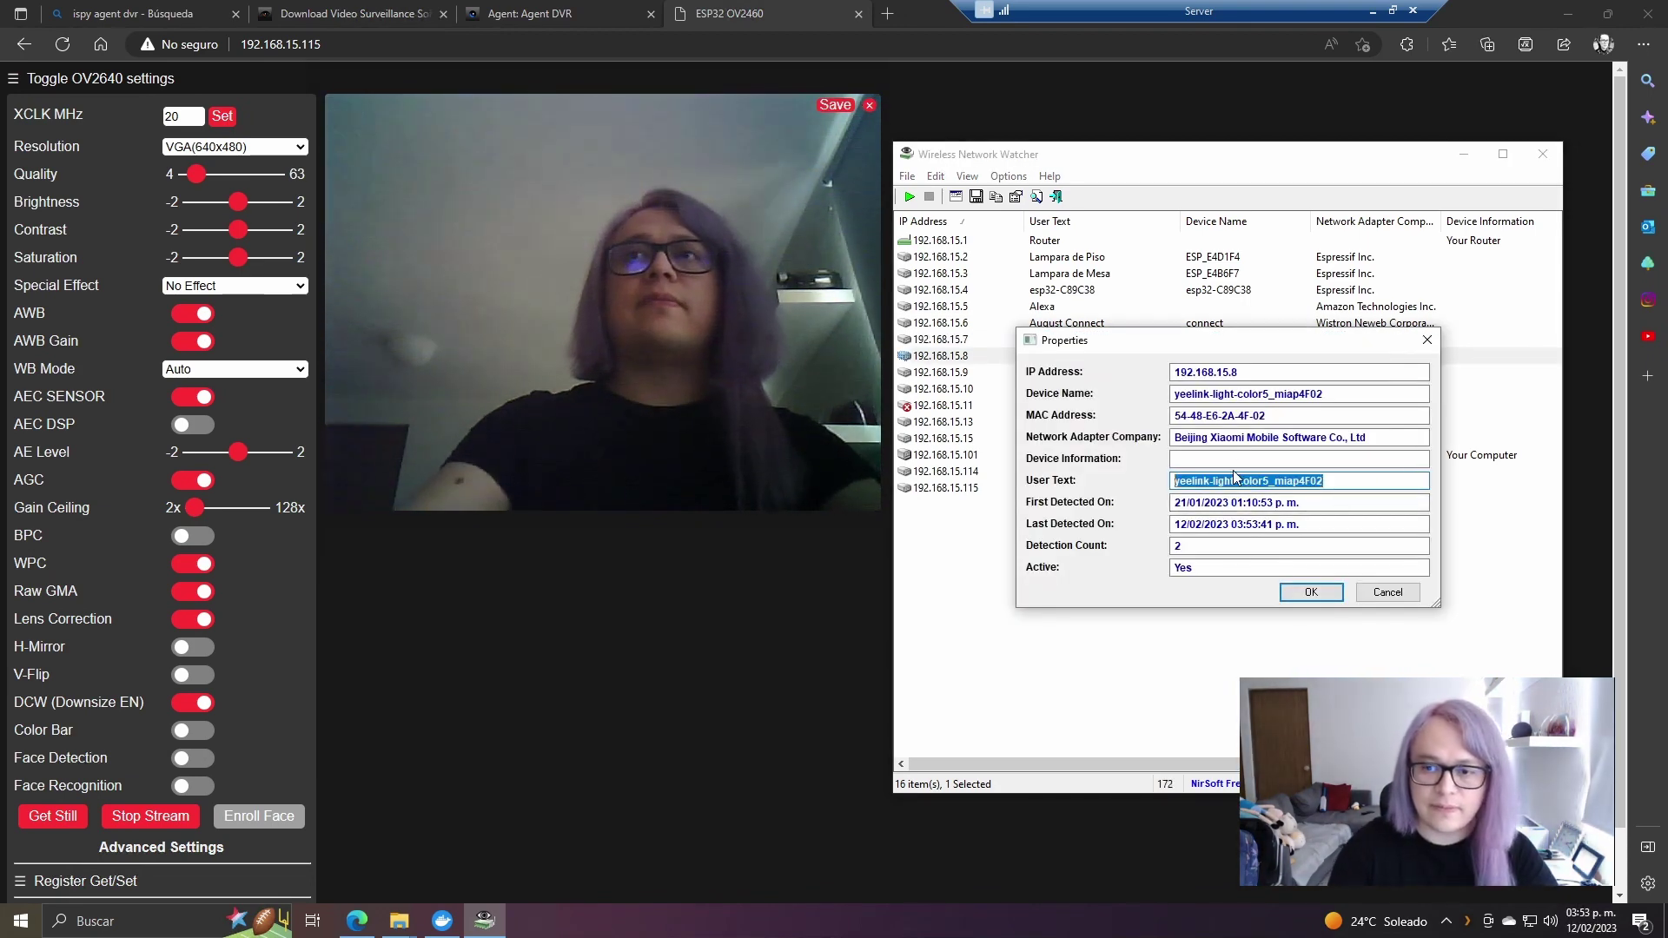
pyautogui.write('Foco Habitación')
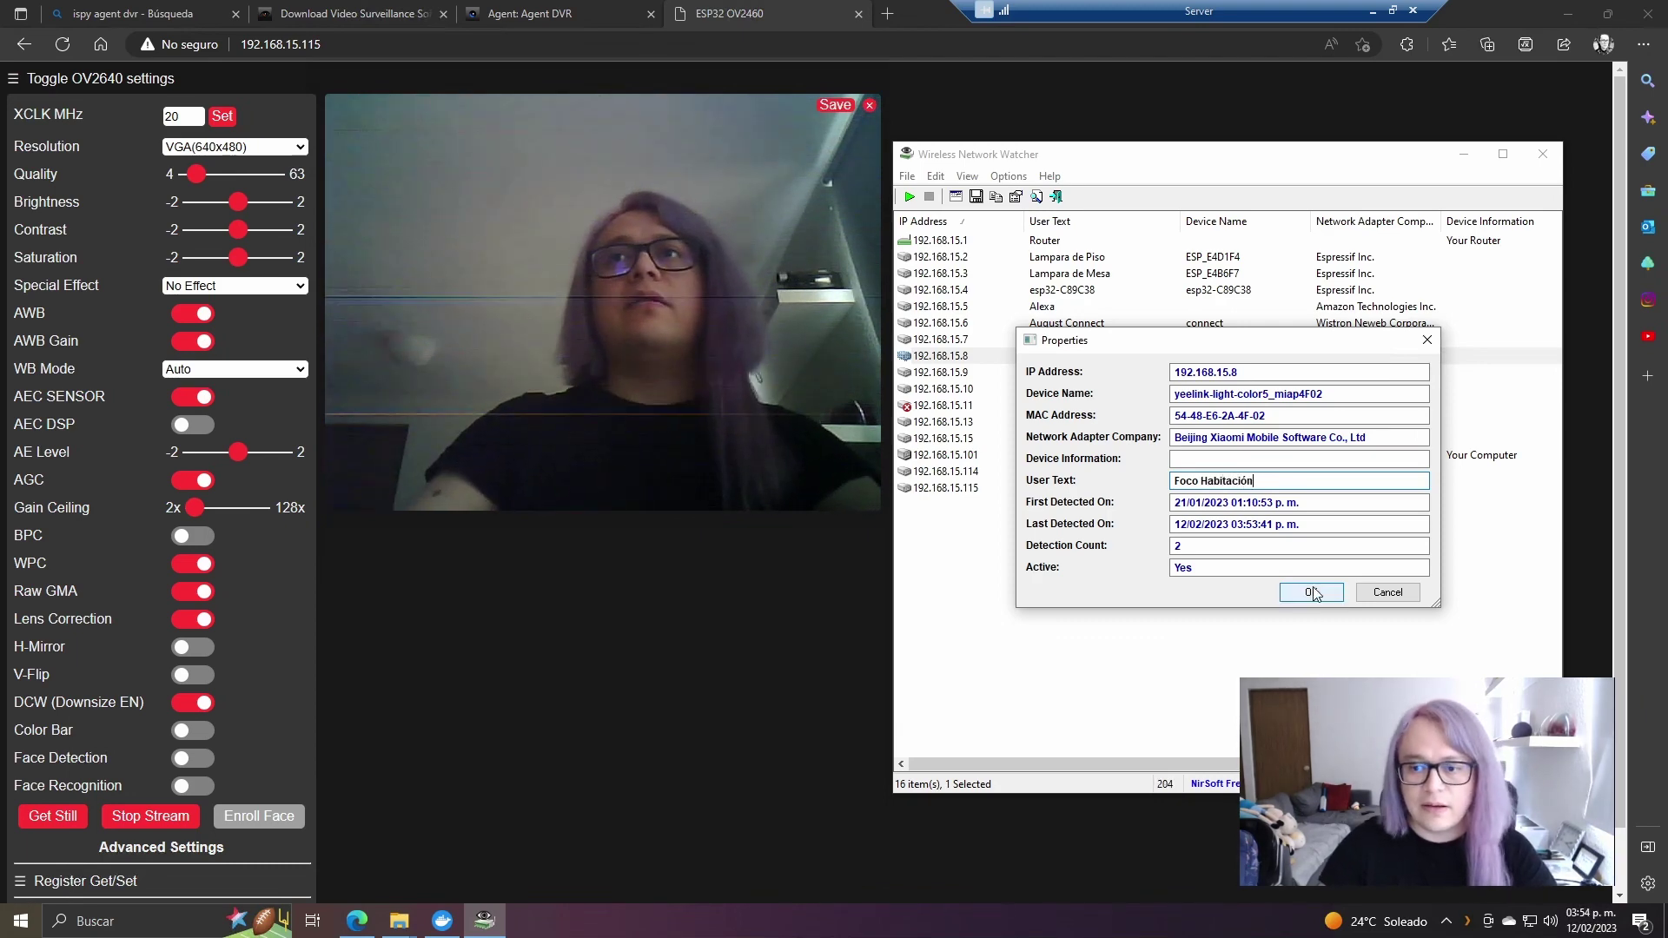
pyautogui.click(1310, 593)
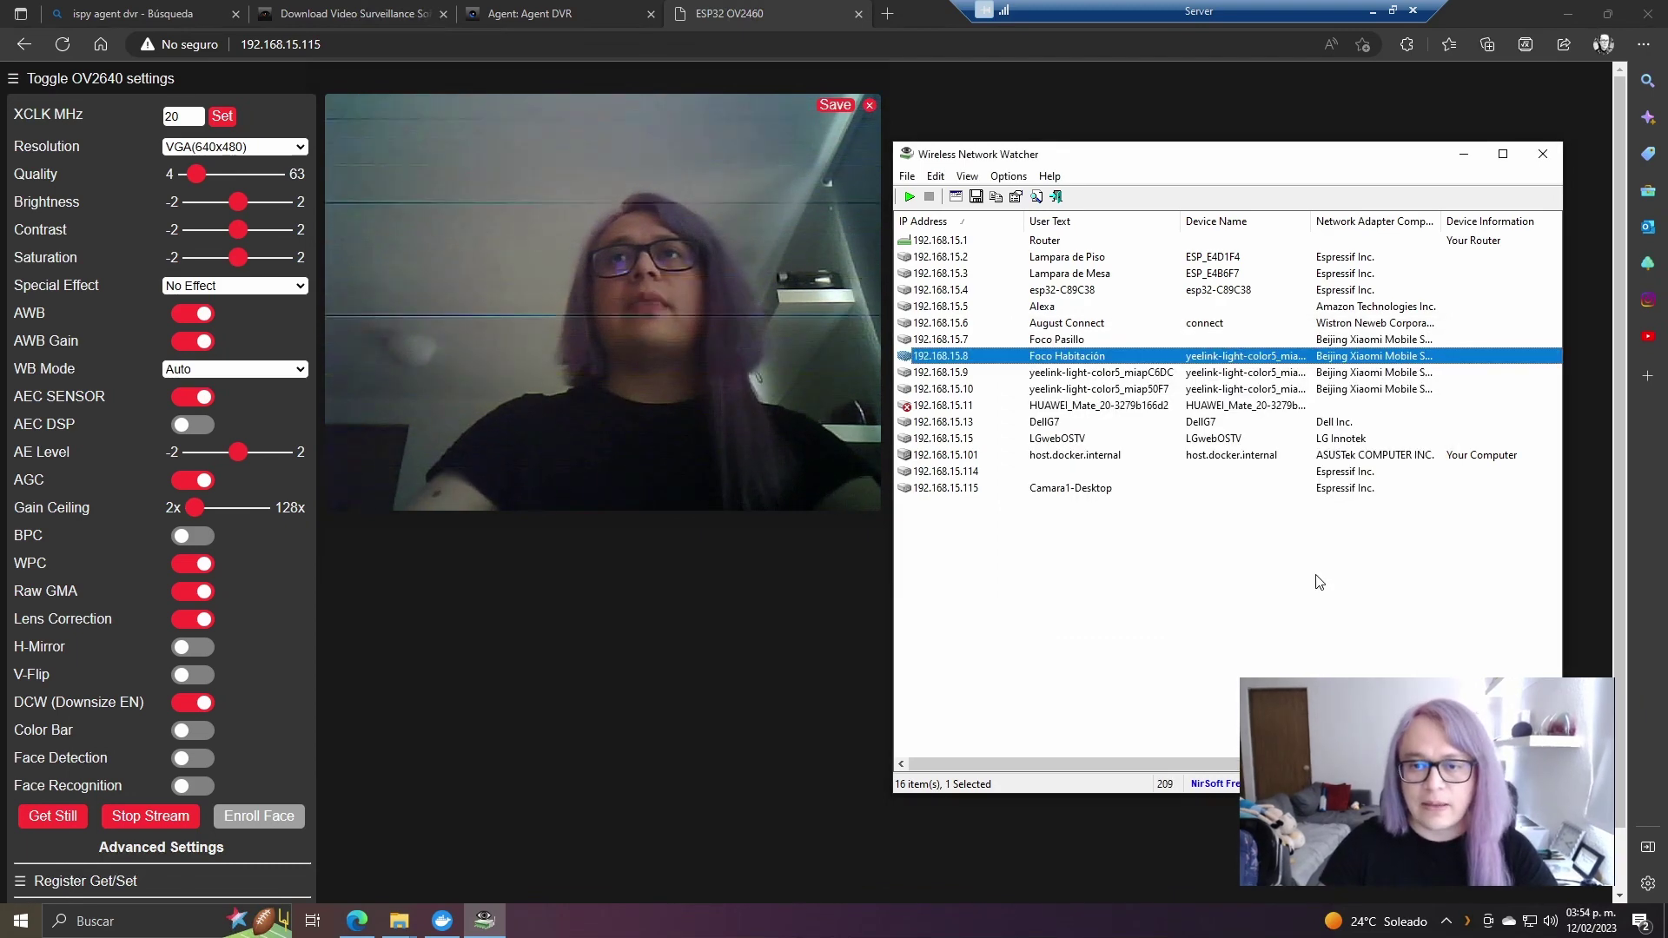
# - Replace the User Text of device 192.168.15.9 with Foco Oficina
pyautogui.click(1062, 374)
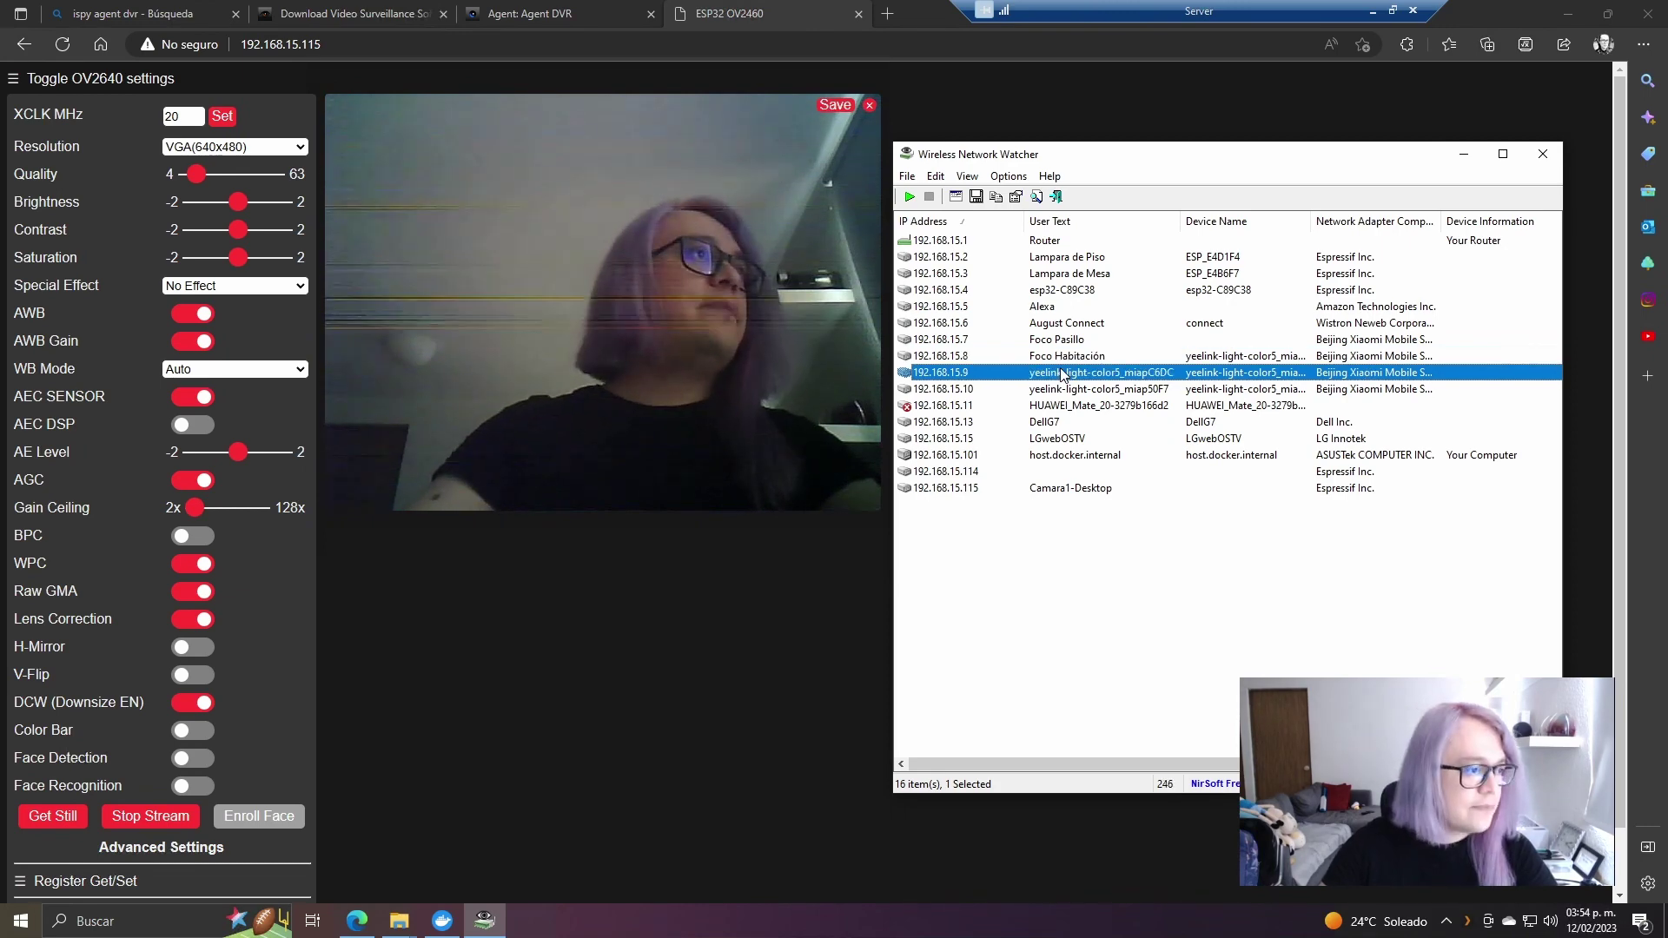
pyautogui.doubleClick(1062, 375)
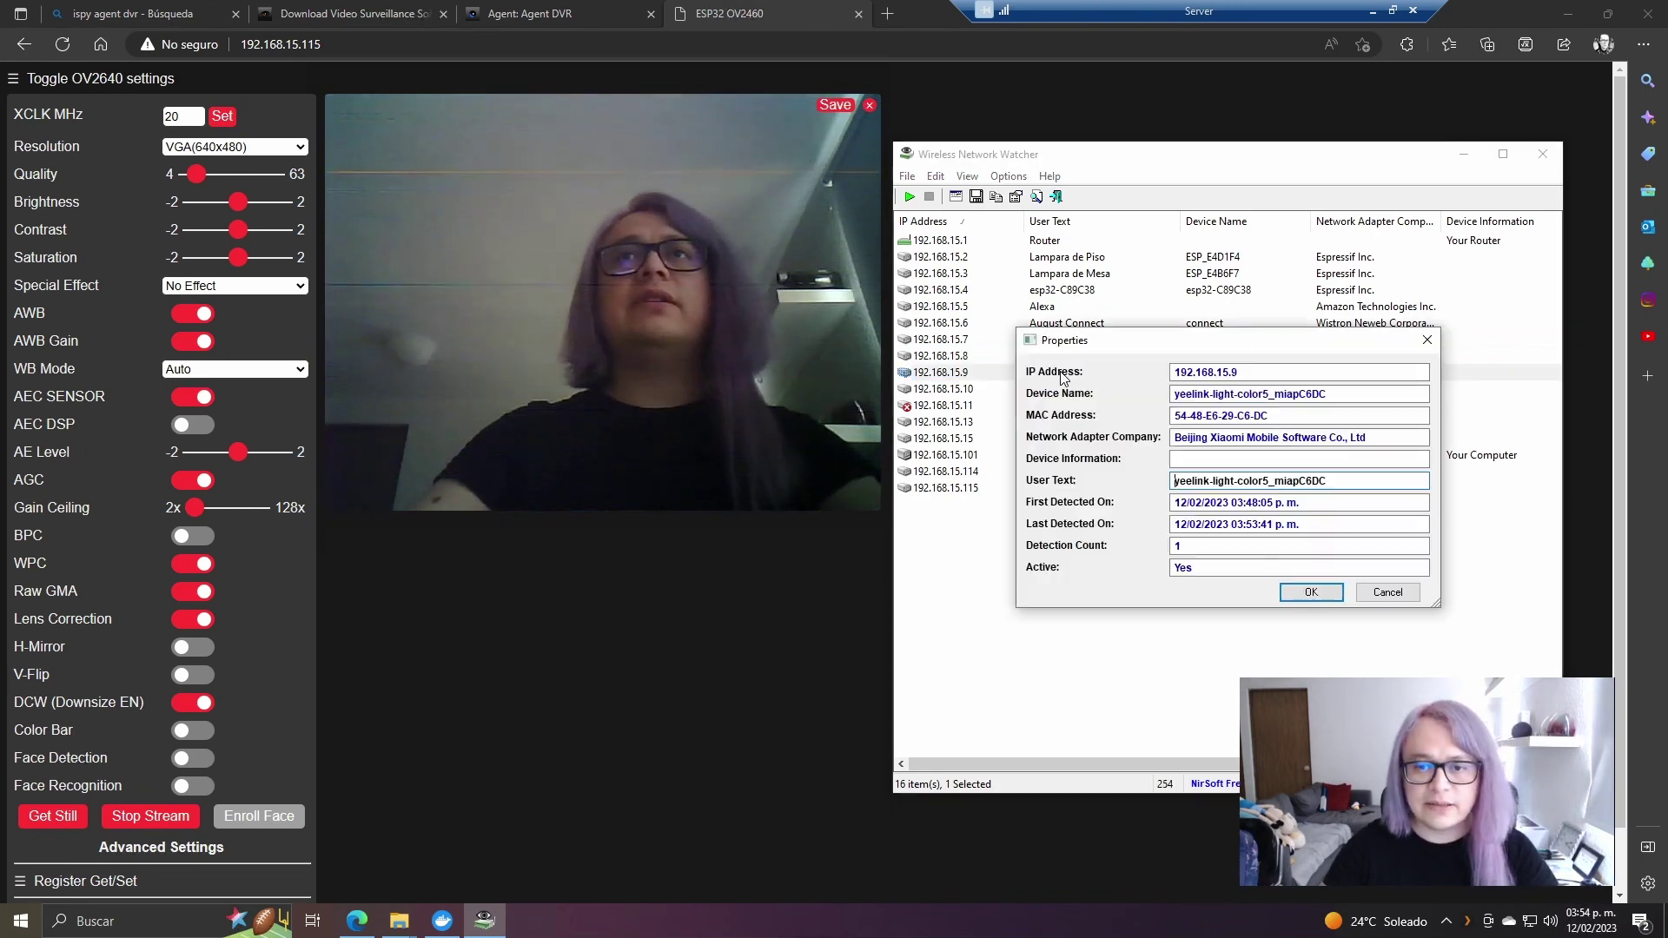
pyautogui.doubleClick(1233, 487)
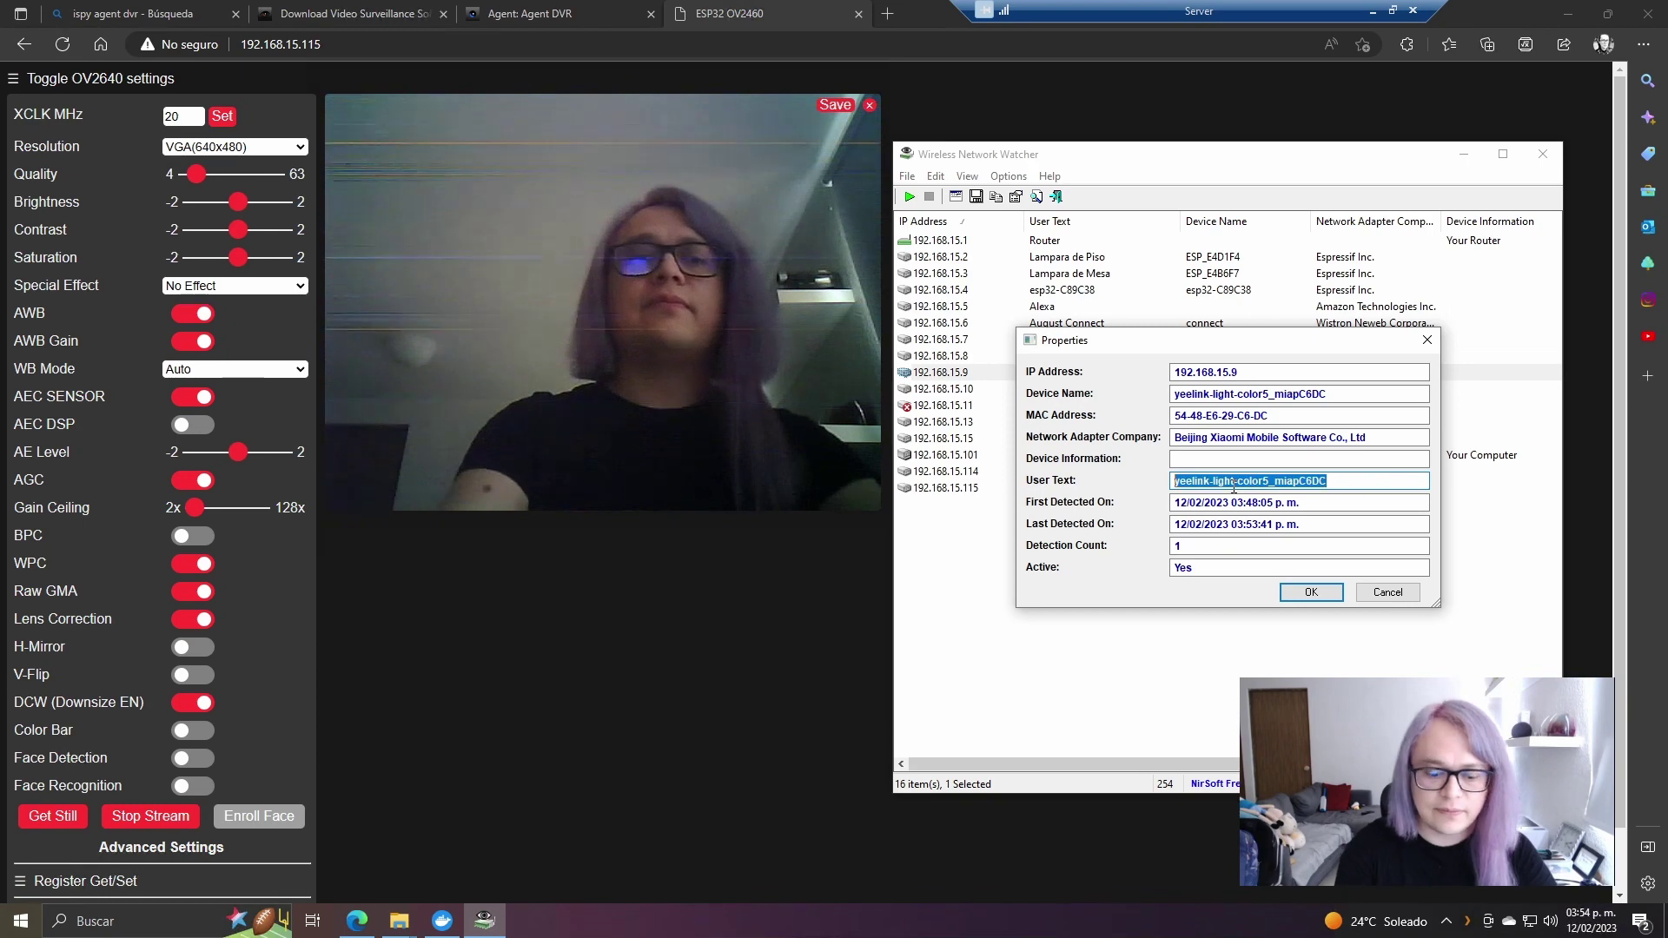
pyautogui.write('Foco Sala')
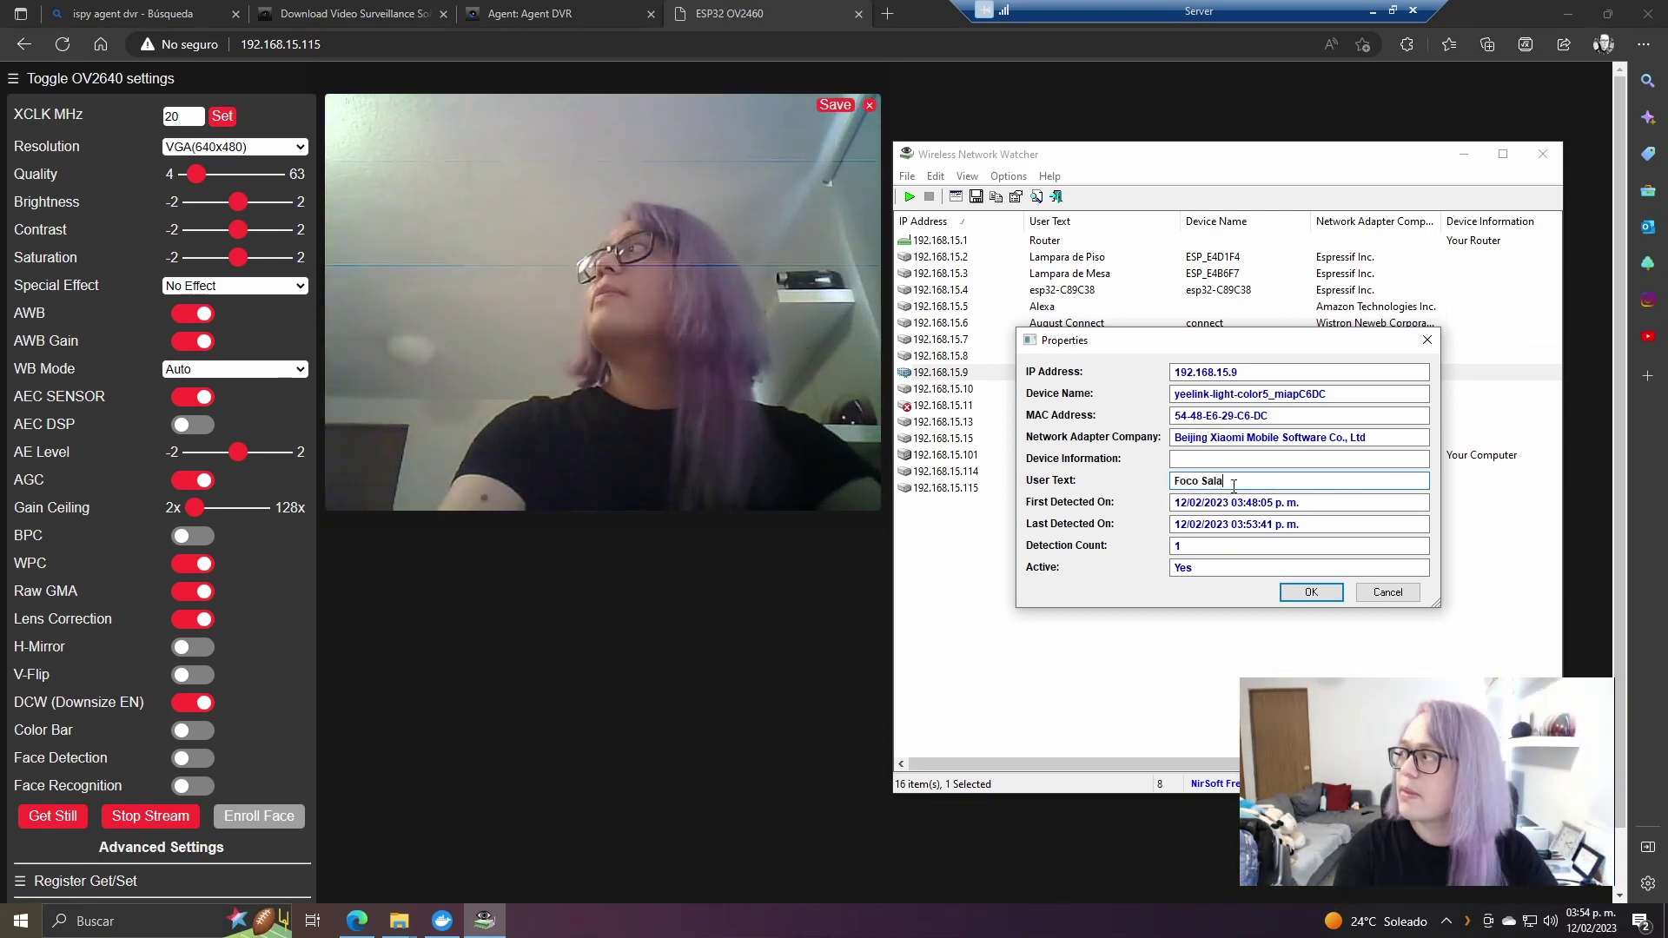
pyautogui.press('BackSpace')
pyautogui.press('BackSpace')
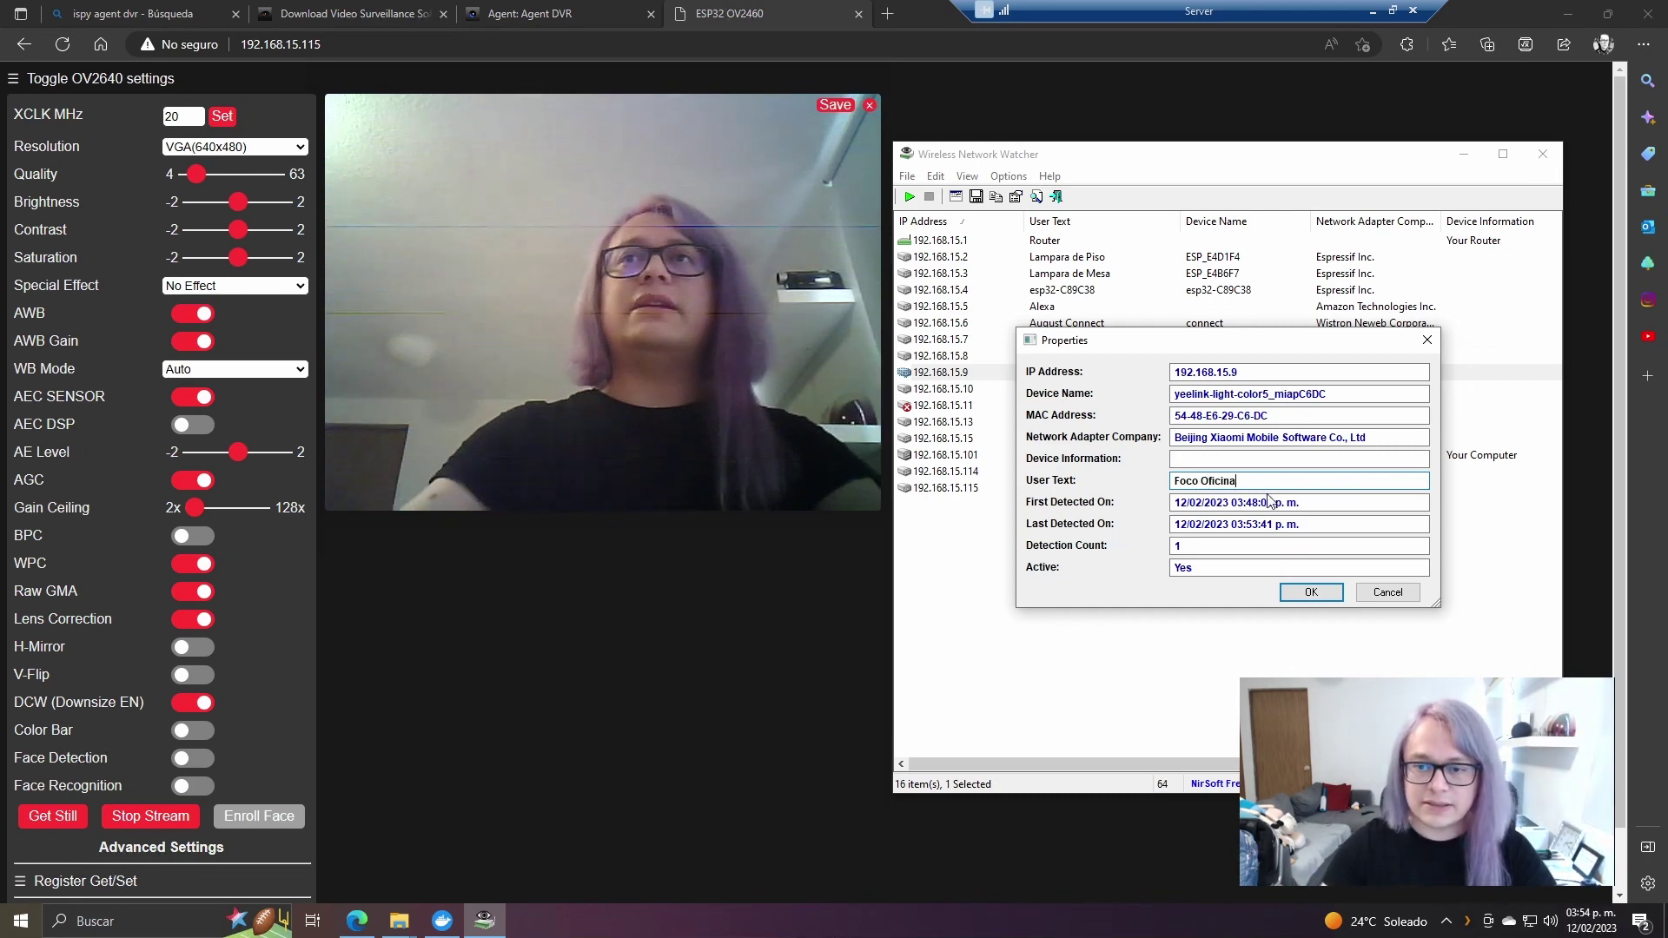
pyautogui.click(1294, 594)
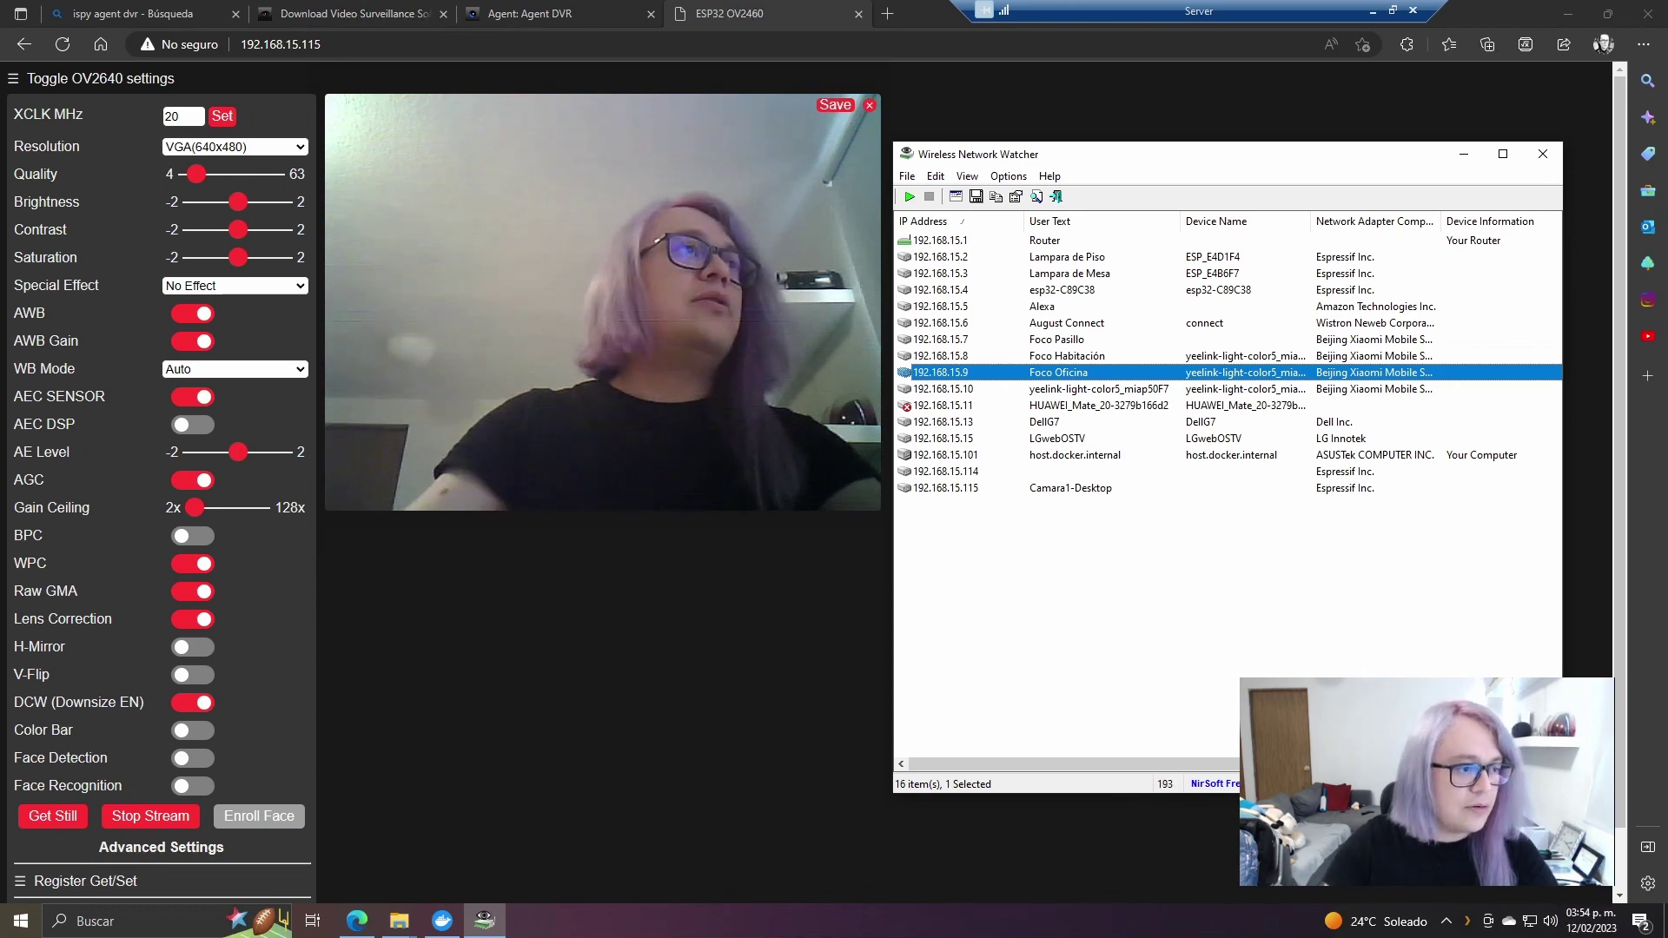
# - Replace the User Text of device 192.168.15.10 with Foco Oficina
pyautogui.doubleClick(1081, 389)
pyautogui.moveTo(1337, 480); pyautogui.dragTo(1121, 473)
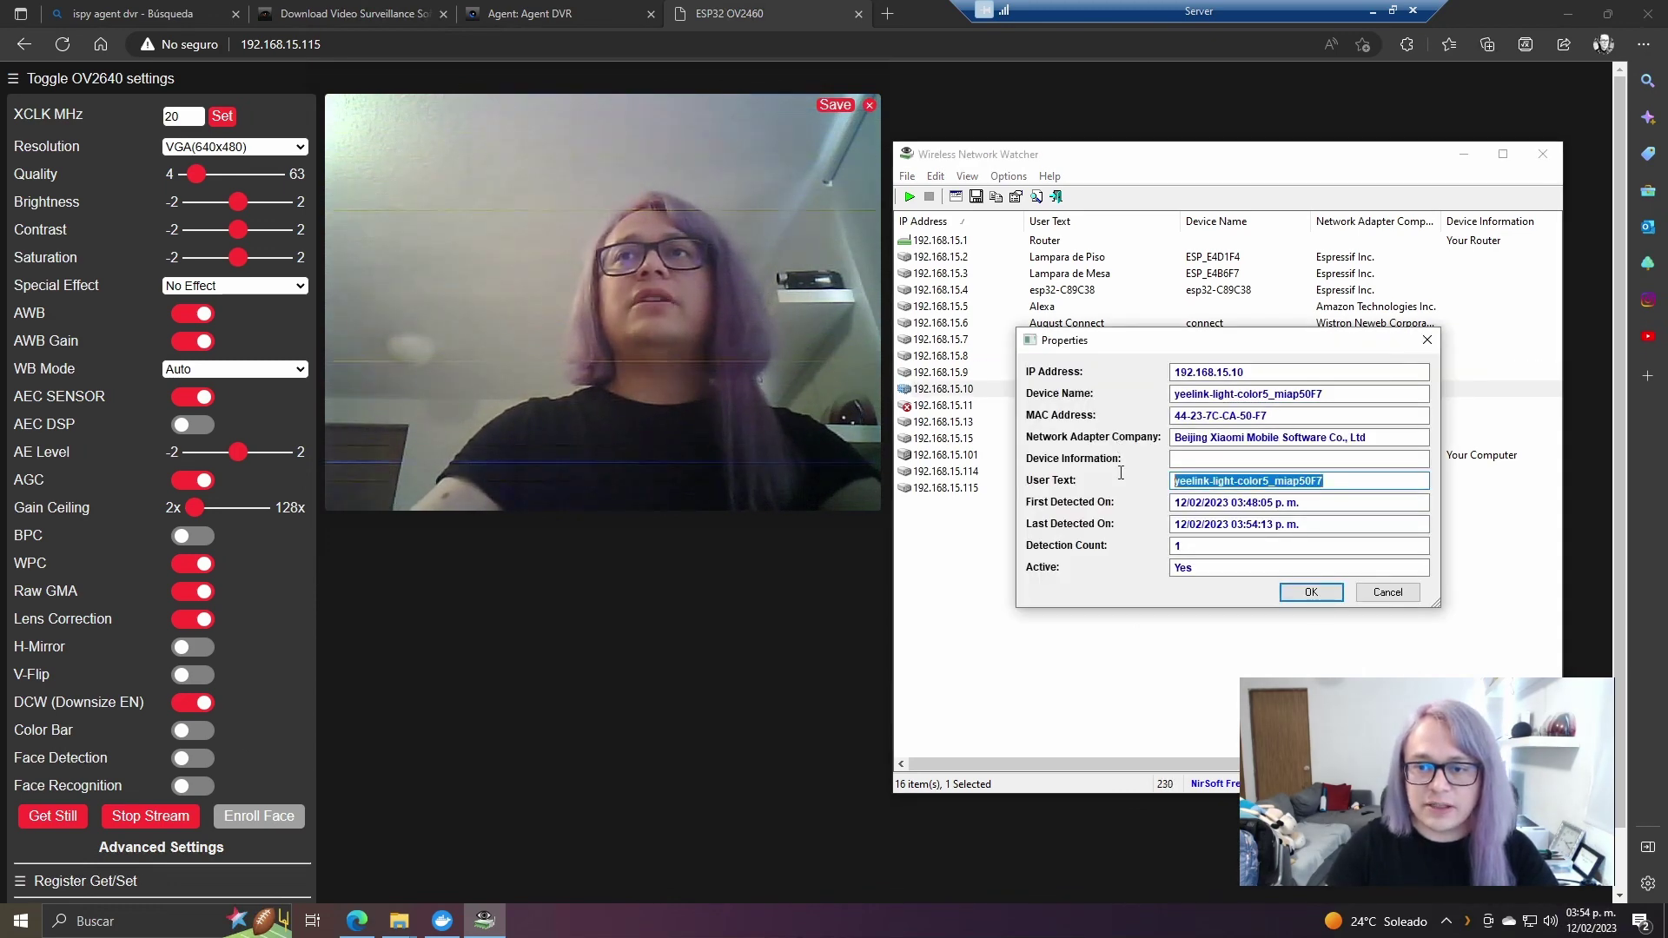
pyautogui.write('Foco Sa')
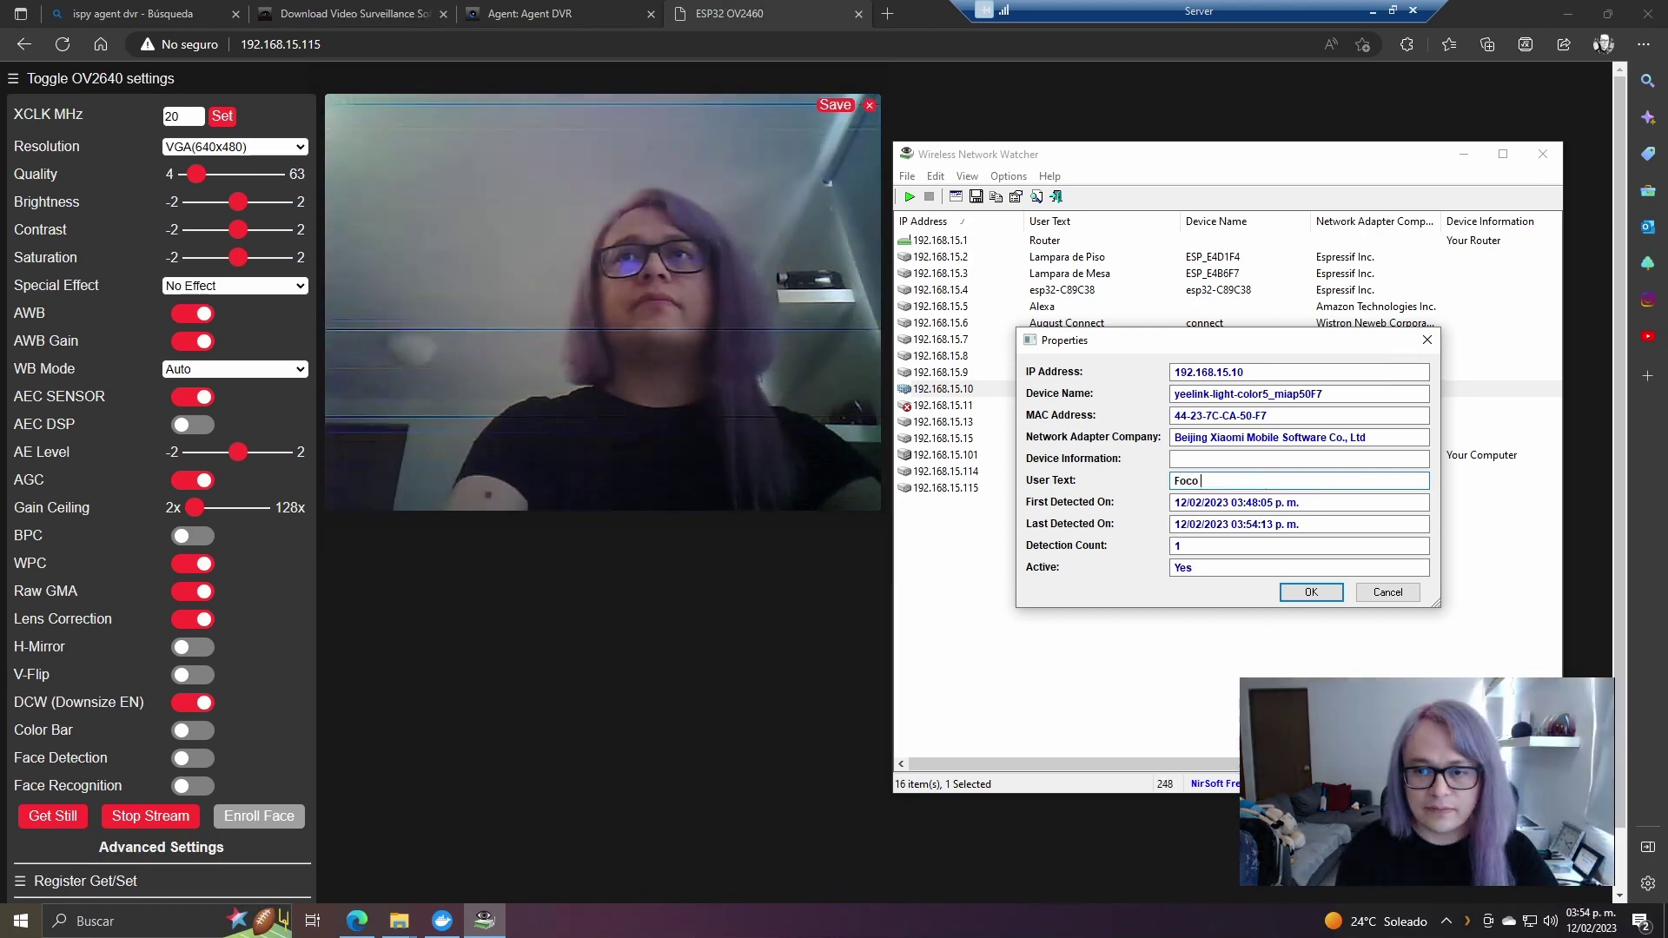
pyautogui.press('BackSpace')
pyautogui.press('BackSpace')
pyautogui.write('Ofi')
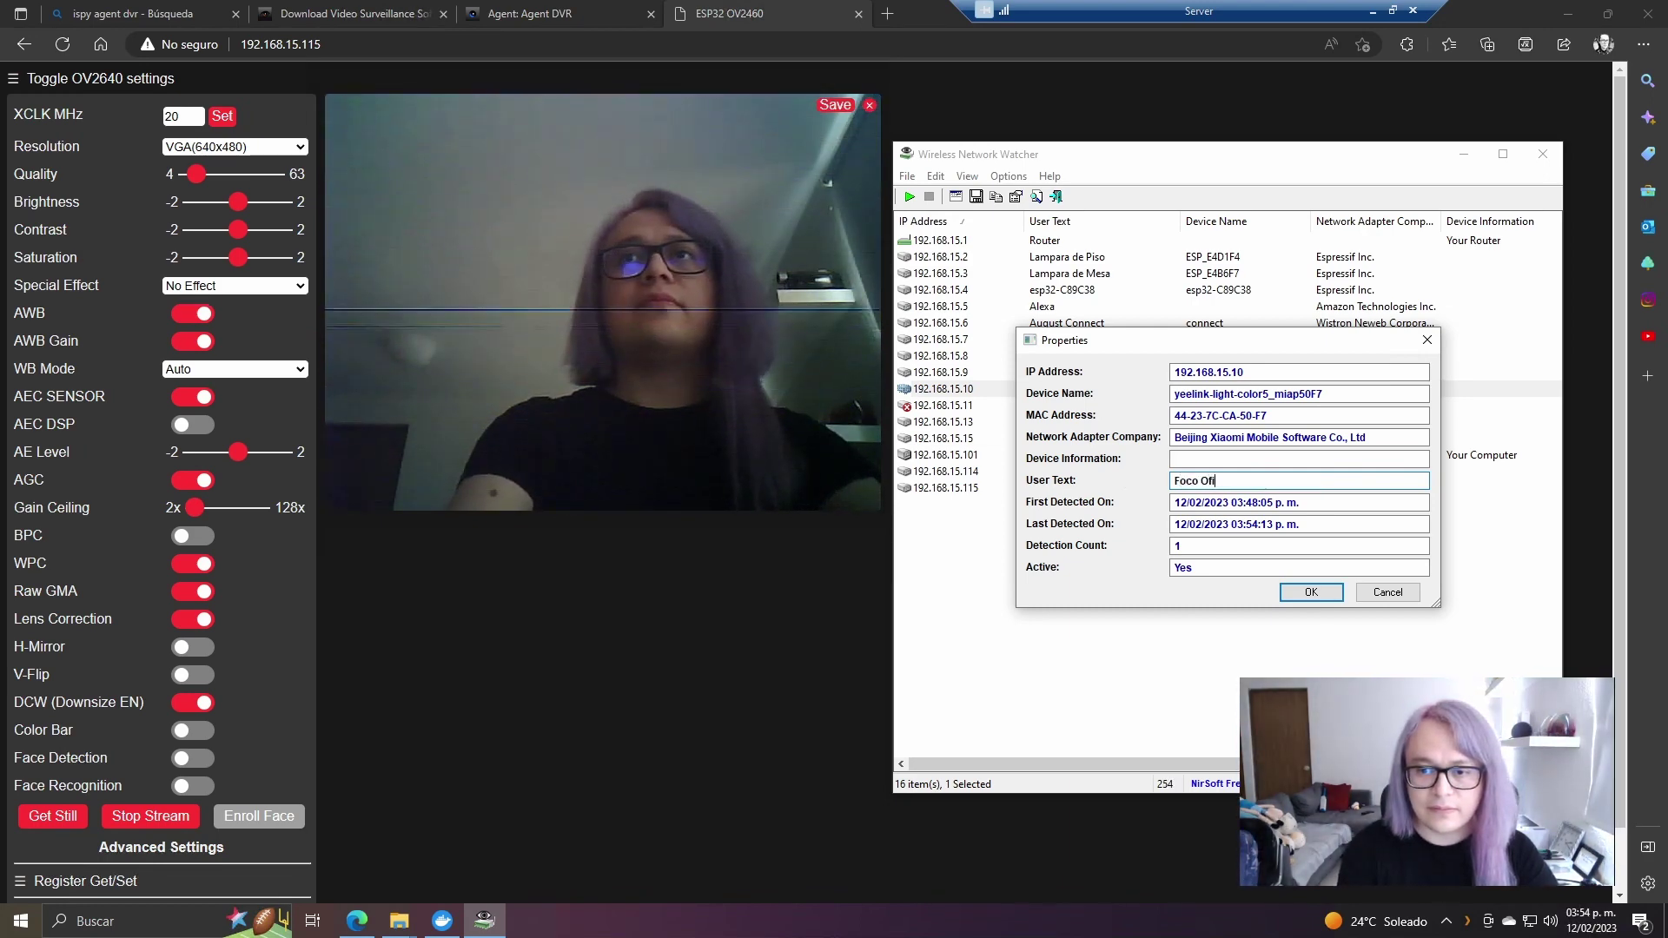
pyautogui.write('cina')
pyautogui.press('Return')
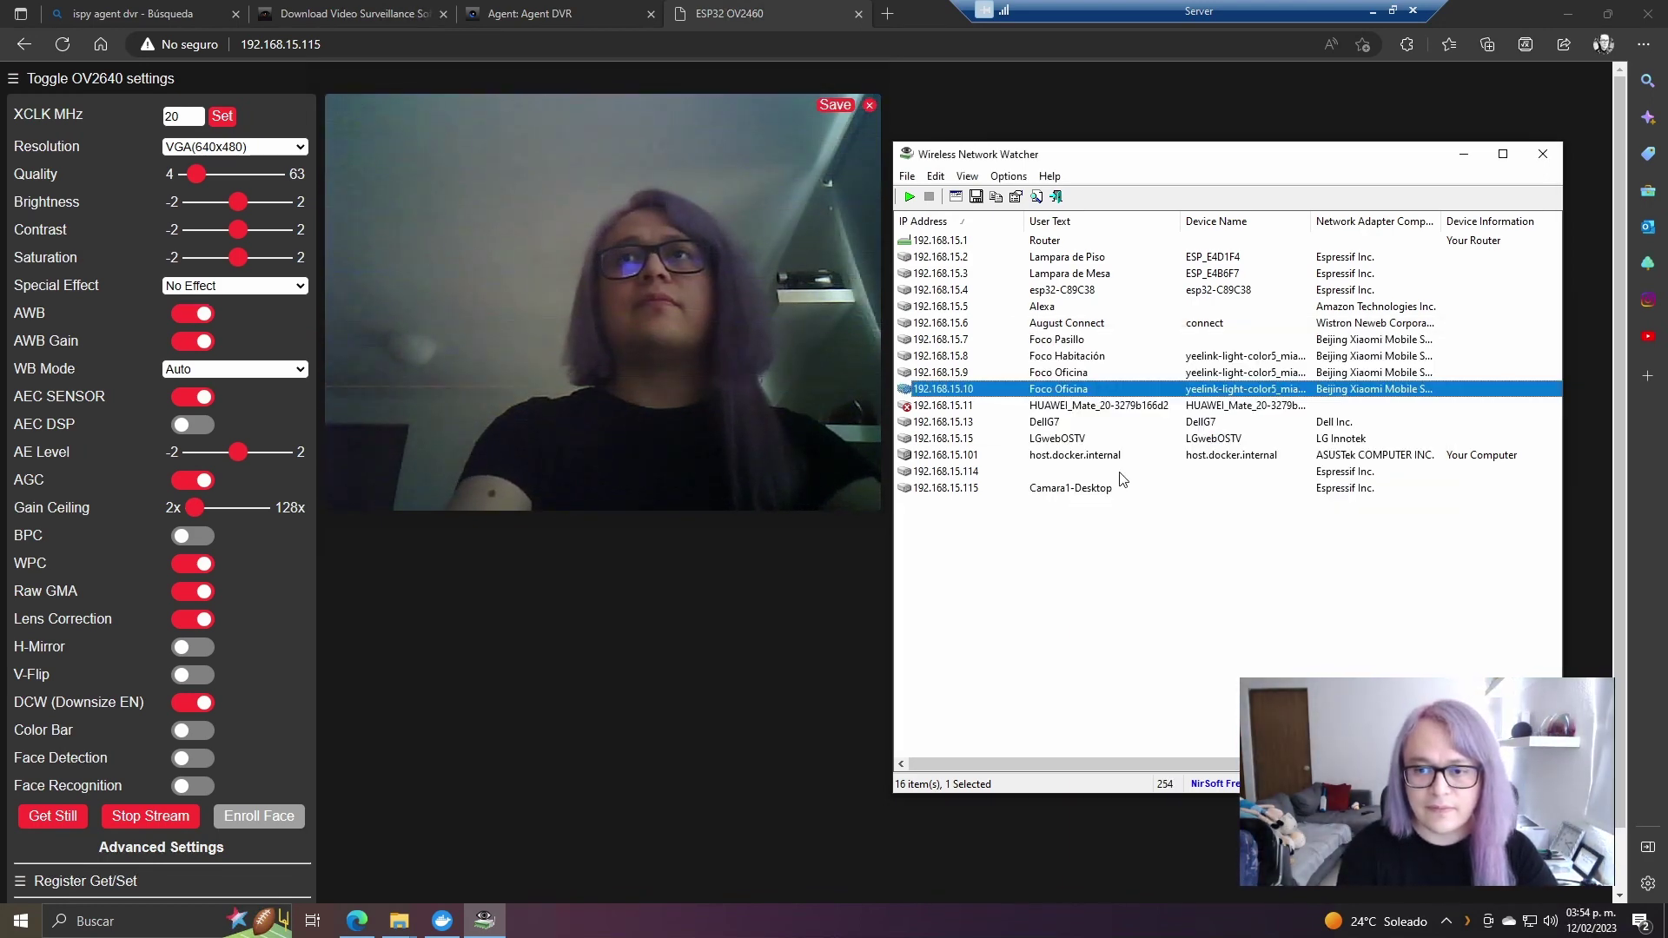
# - Change the User Text of device 192.168.15.10 to Foco Sala
pyautogui.doubleClick(1071, 382)
pyautogui.moveTo(1236, 481); pyautogui.dragTo(1199, 482)
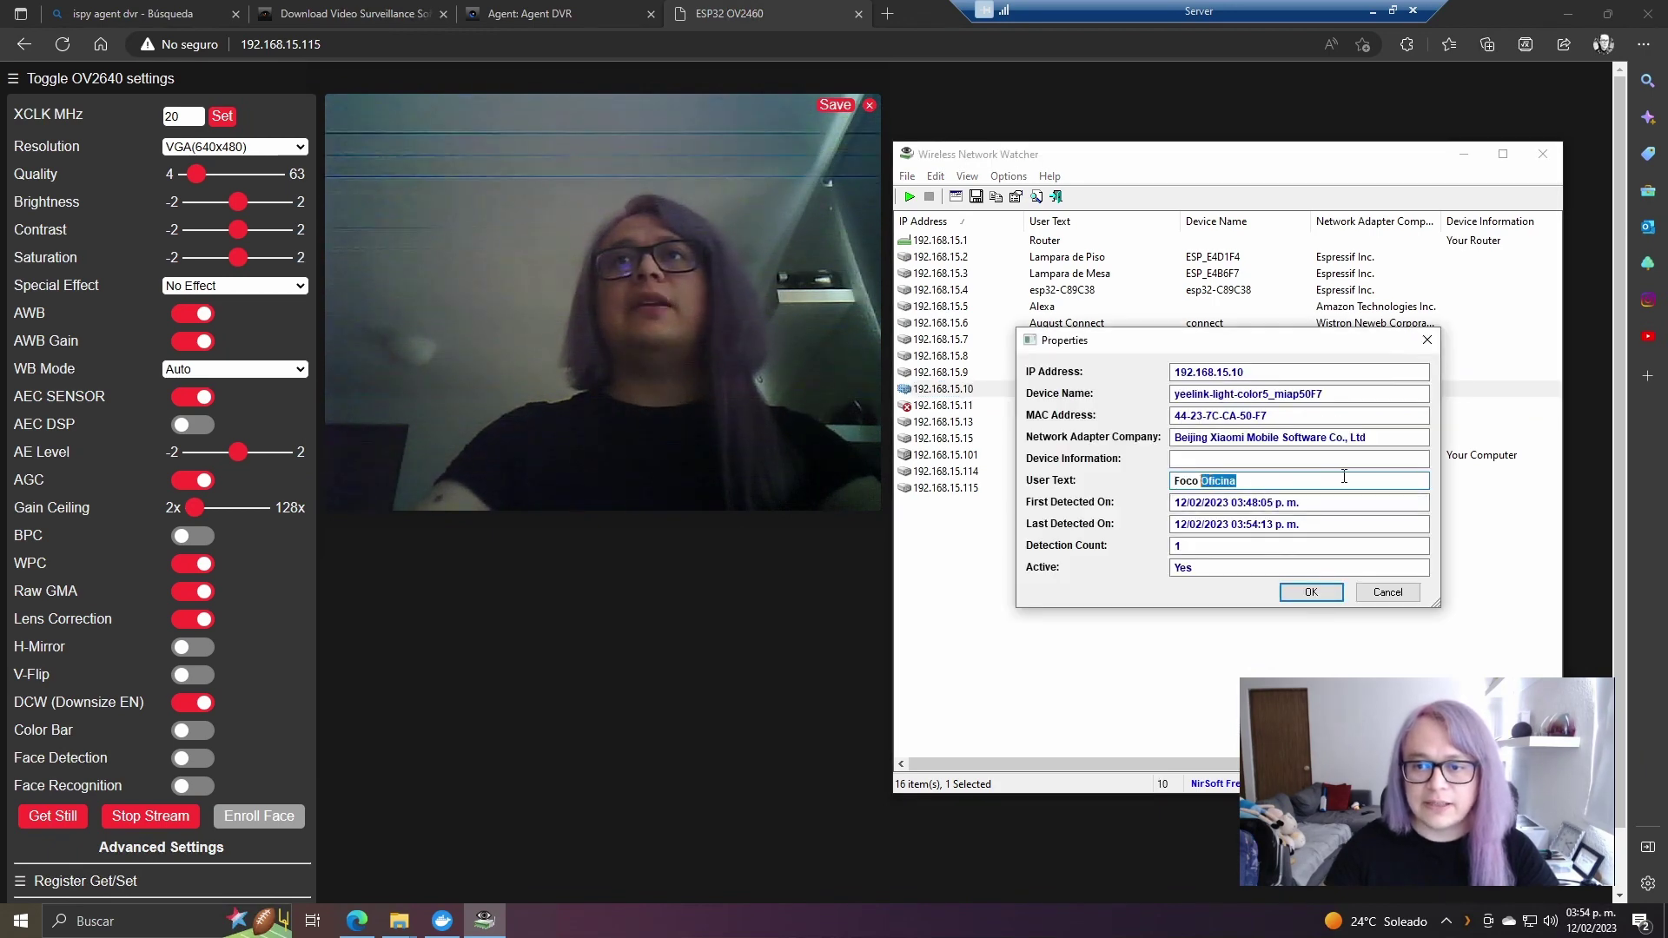
pyautogui.write('Sal')
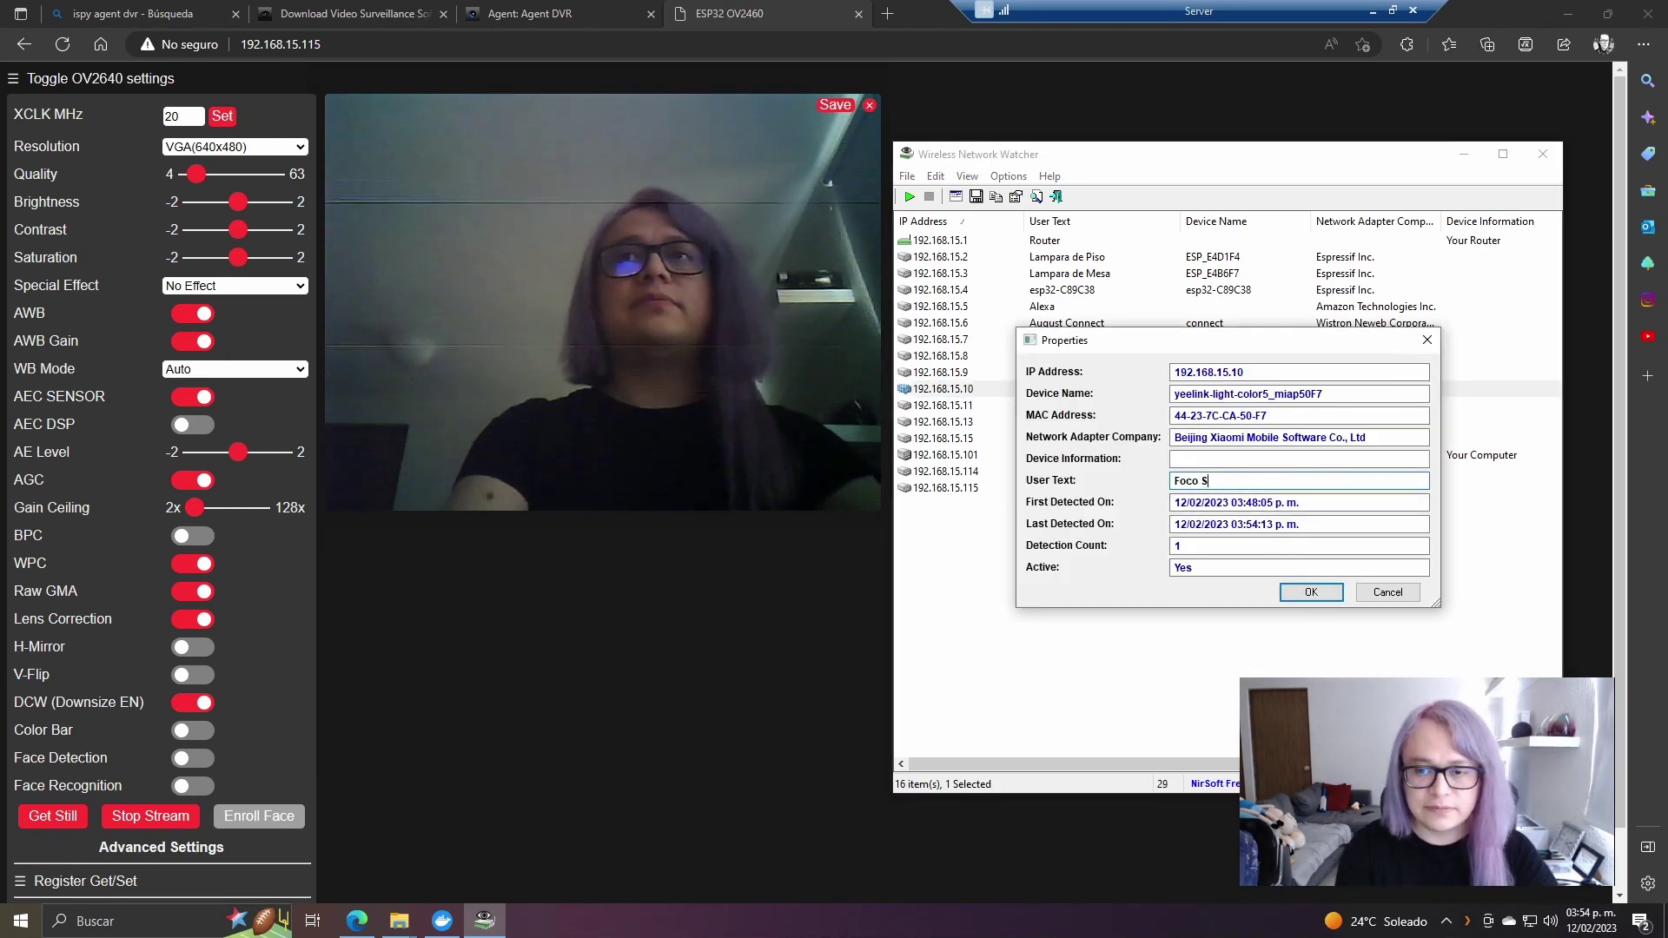
pyautogui.press('BackSpace')
pyautogui.write('la')
pyautogui.press('Return')
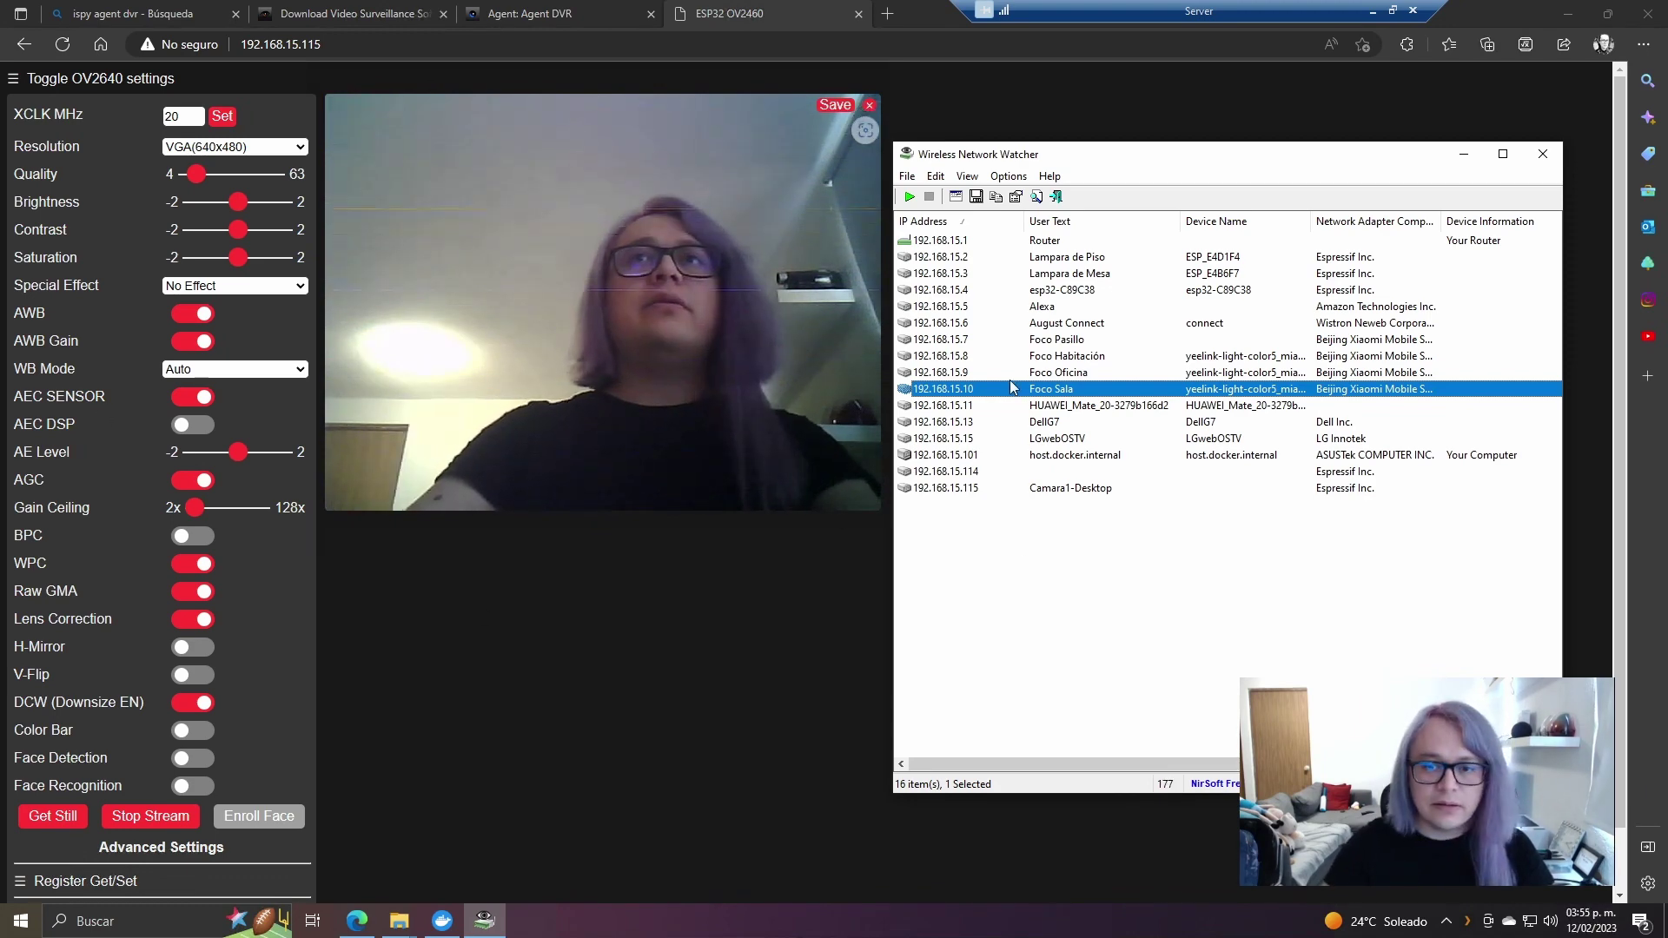
# - Shorten the User Text of the Huawei phone at 192.168.15.11 to Mate20
pyautogui.click(1027, 406)
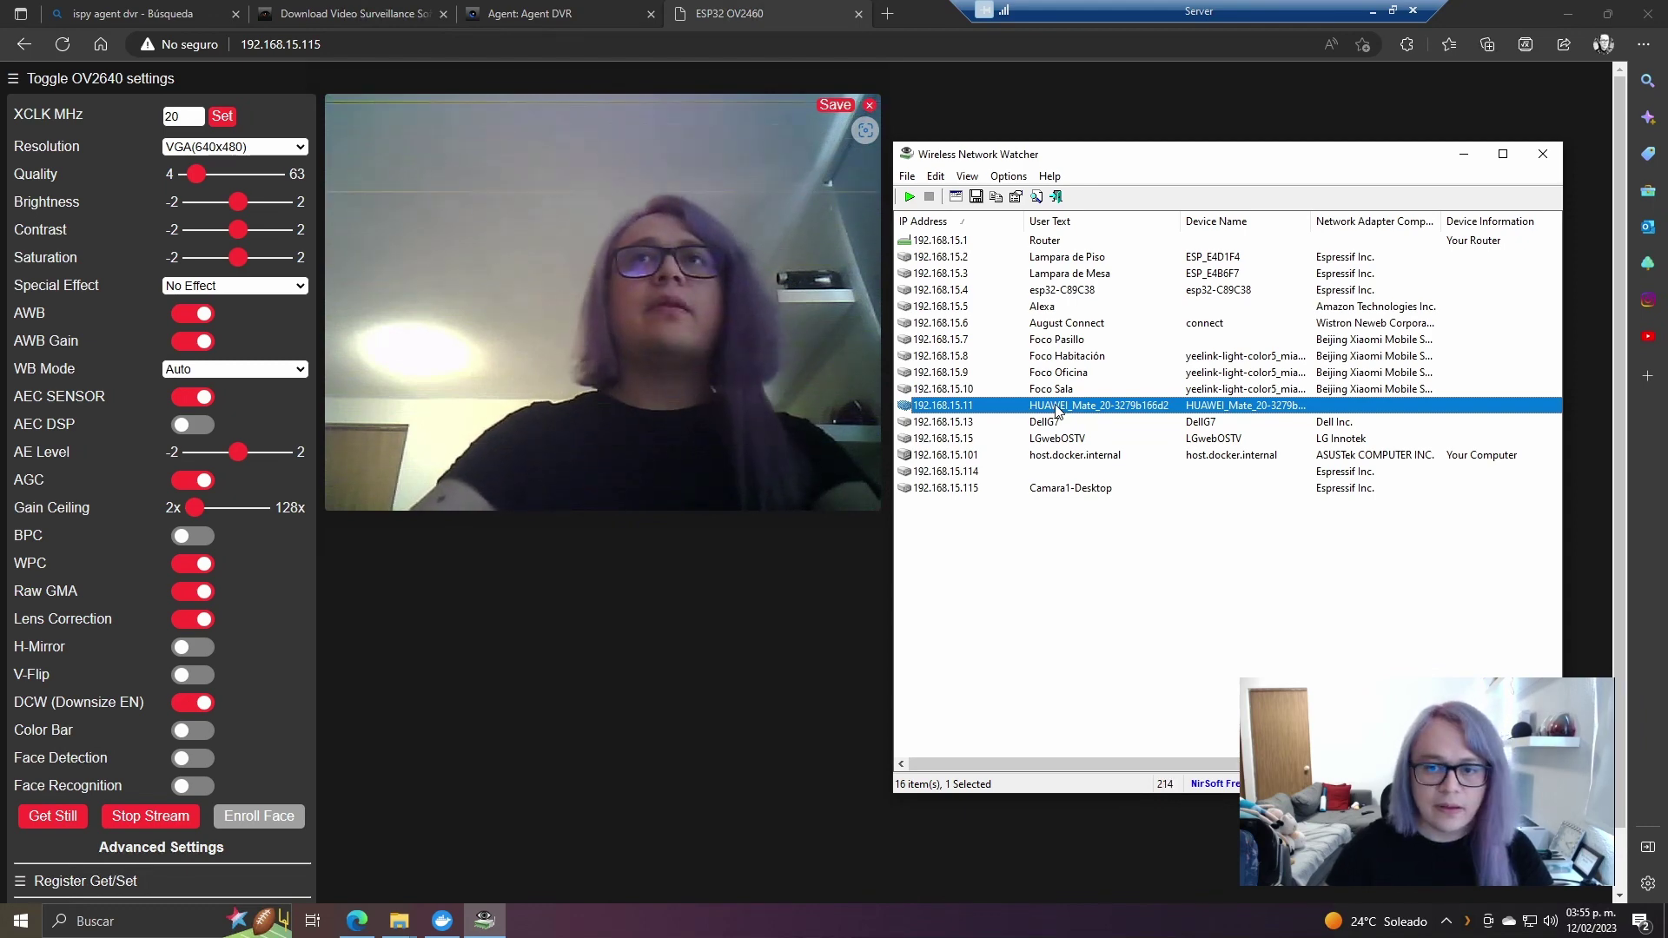
pyautogui.doubleClick(1056, 406)
pyautogui.press('End')
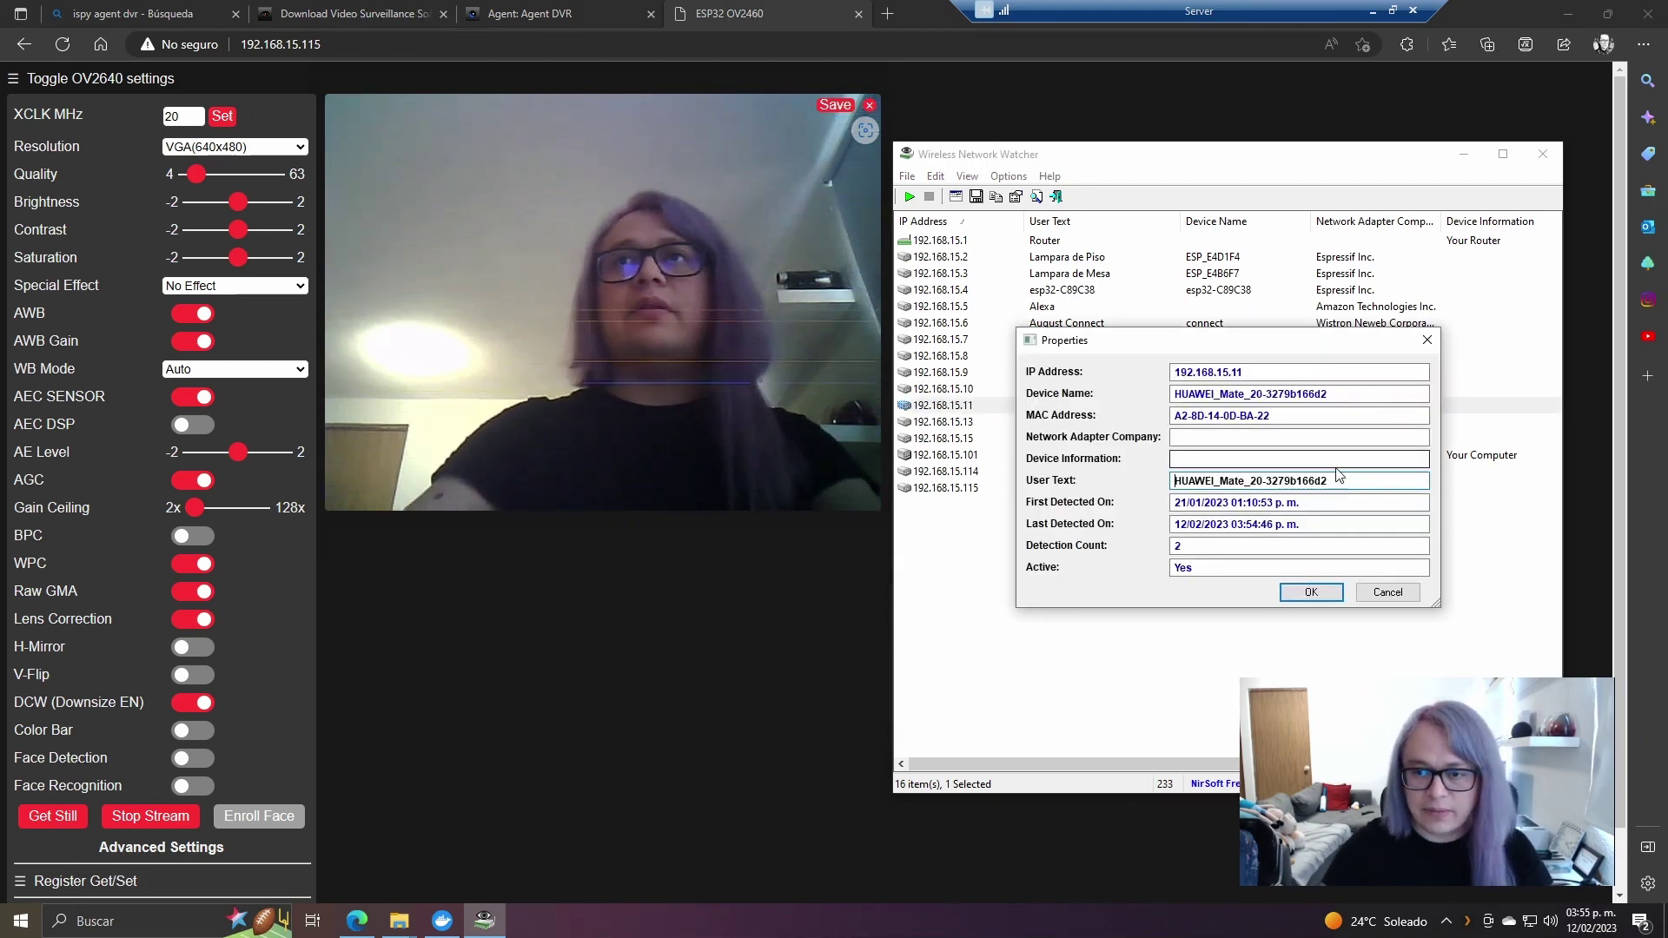
pyautogui.hotkey('ctrl', 'shift', 'Left')
pyautogui.hotkey('ctrl', 'shift', 'Left')
pyautogui.hotkey('ctrl', 'shift', 'Left')
pyautogui.write('Mate20')
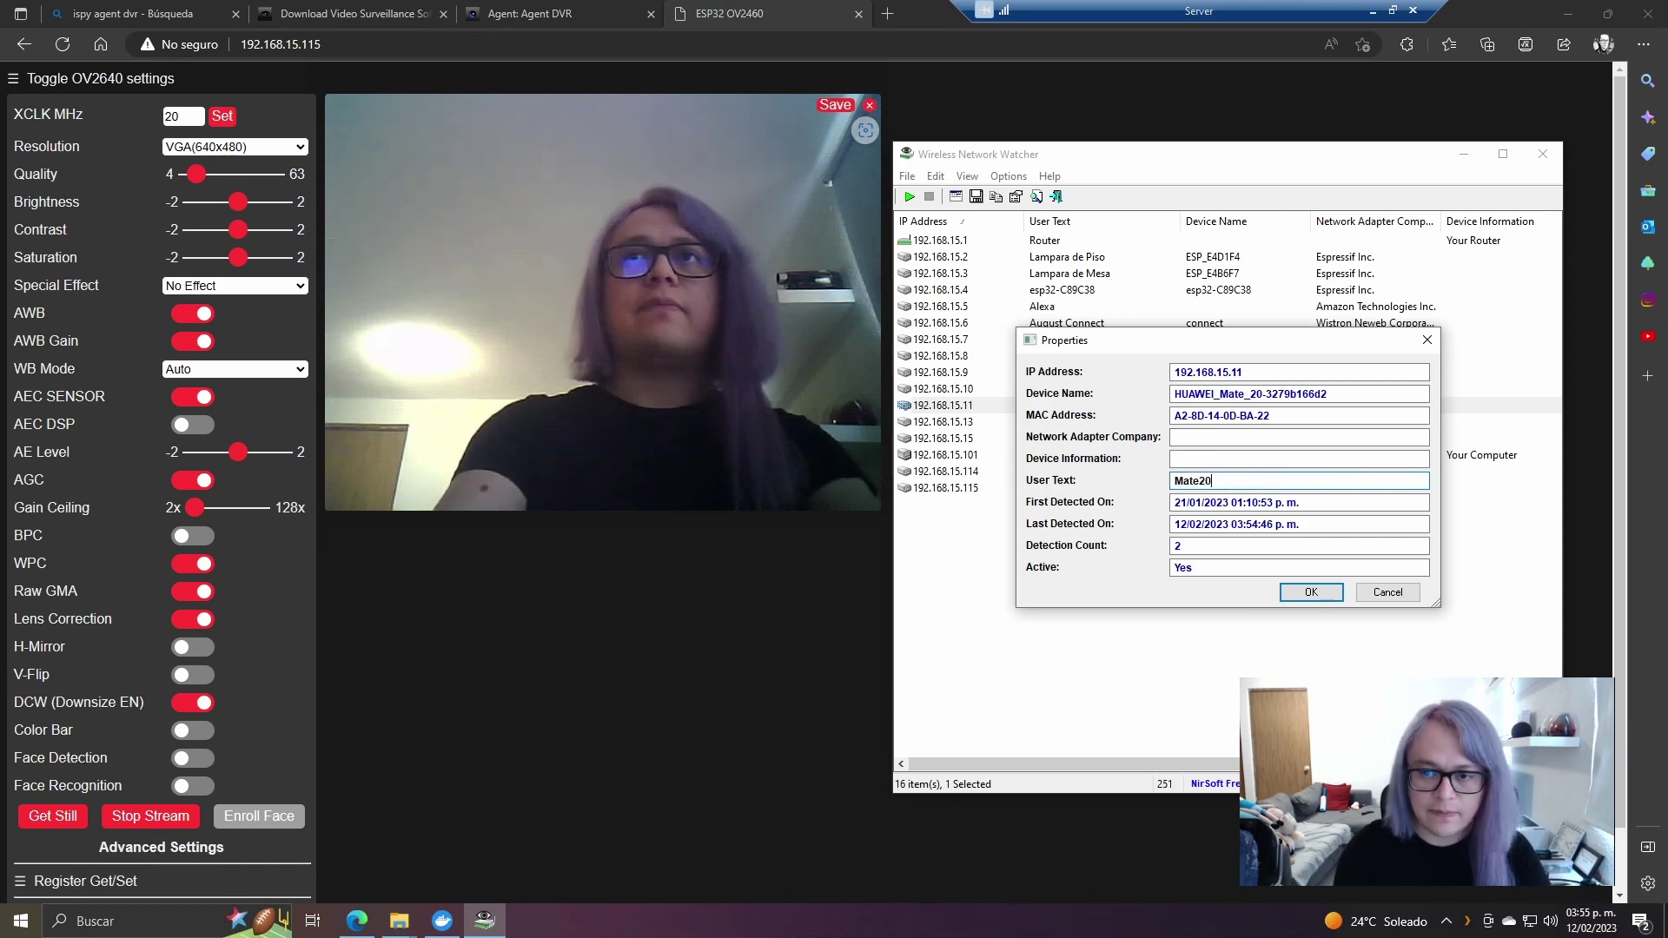
pyautogui.press('Return')
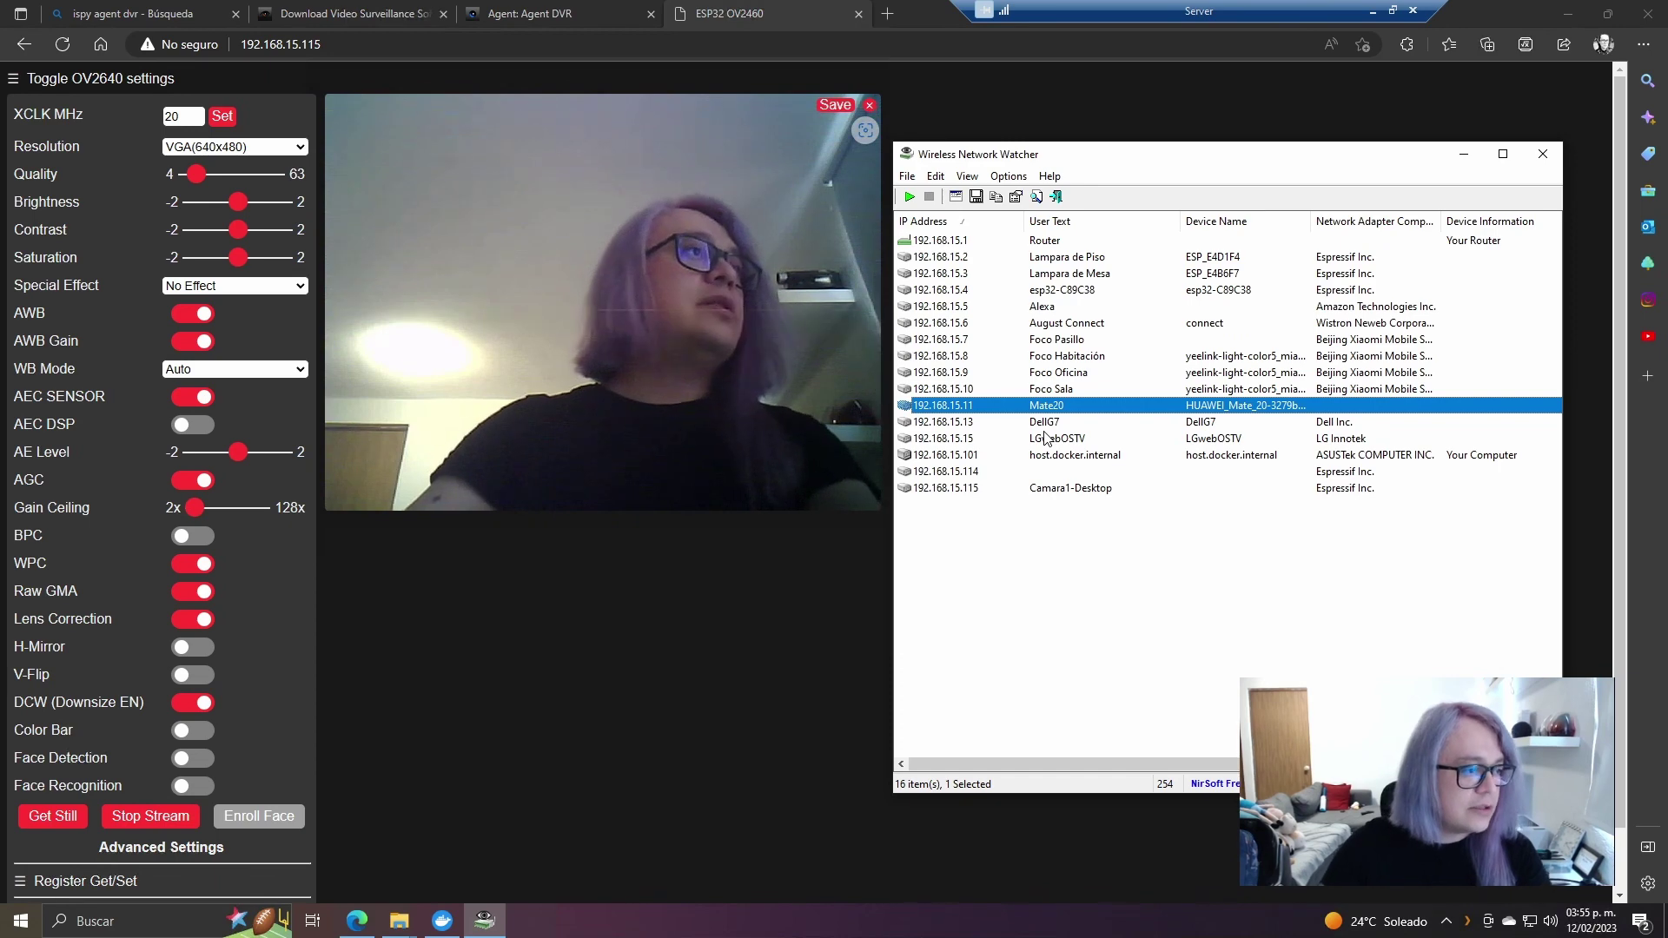
# - Replace the User Text of the computer at 192.168.15.101 with Server
pyautogui.click(1070, 443)
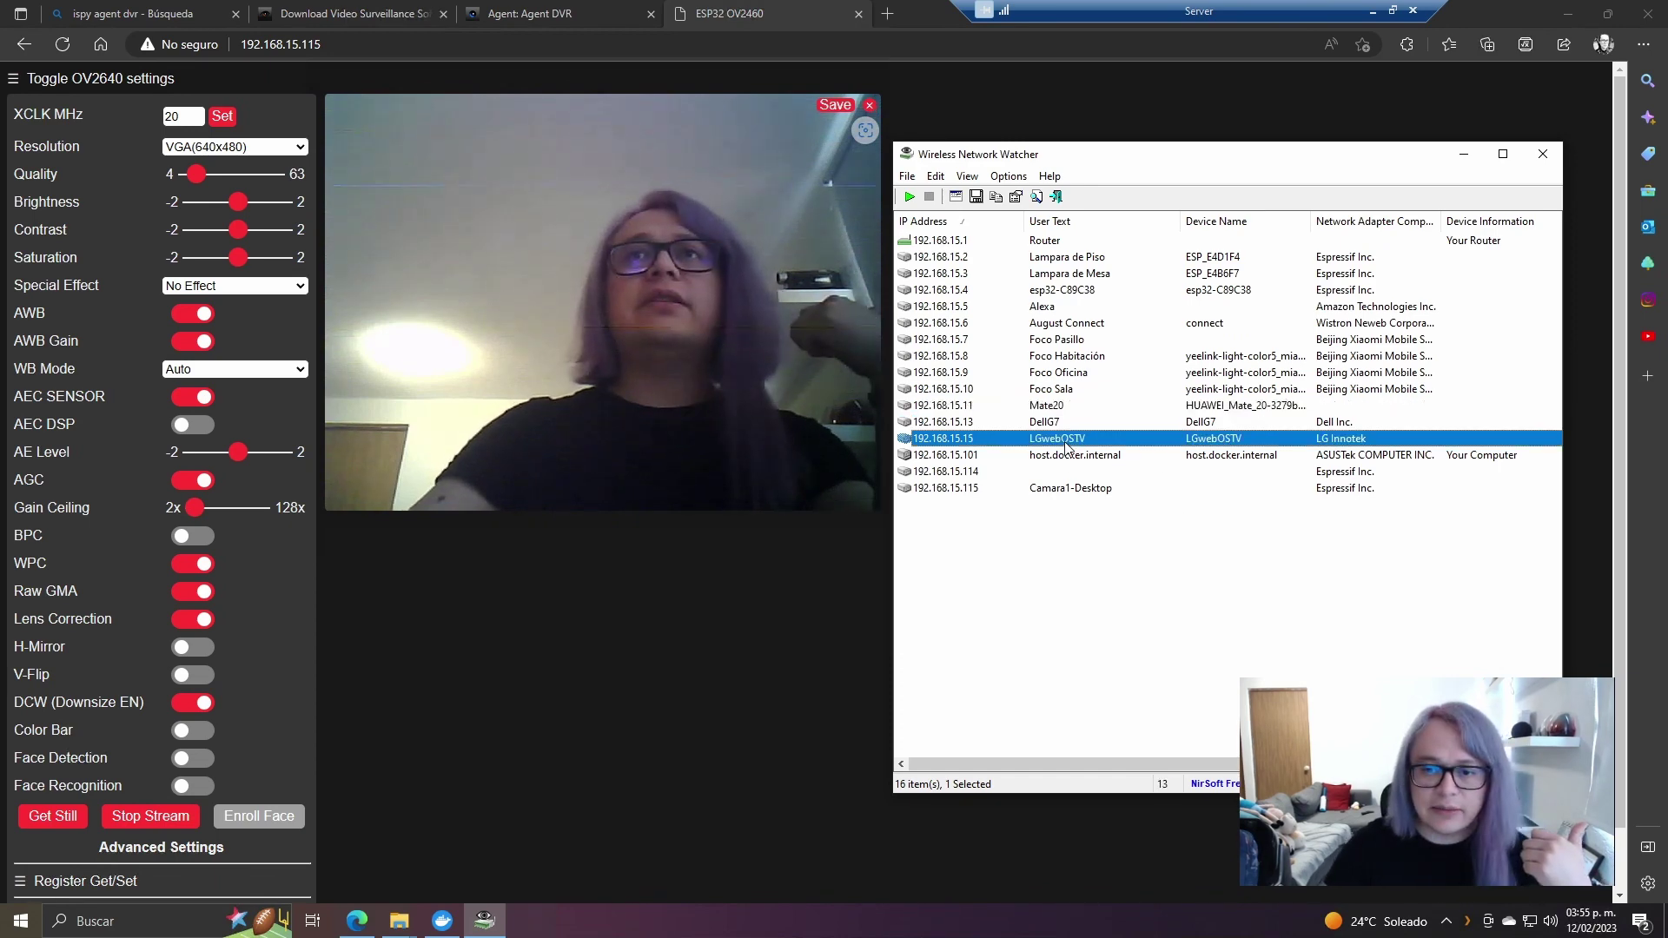
pyautogui.click(1077, 458)
pyautogui.doubleClick(1077, 458)
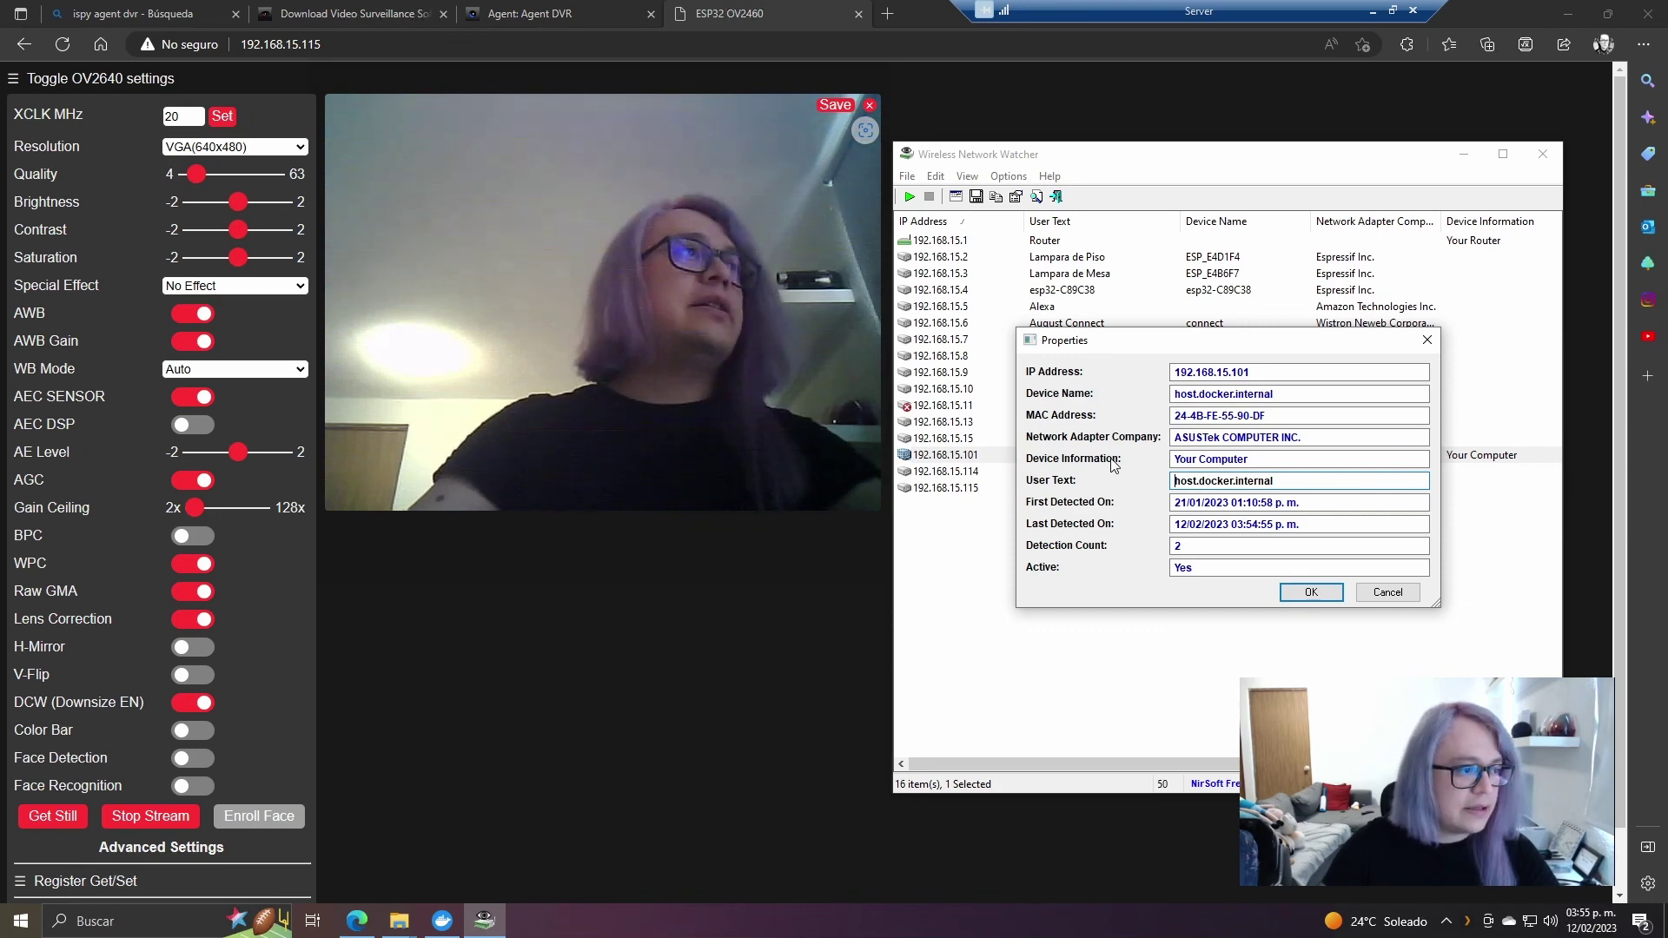
pyautogui.hotkey('ctrl', 'a')
pyautogui.write('Se')
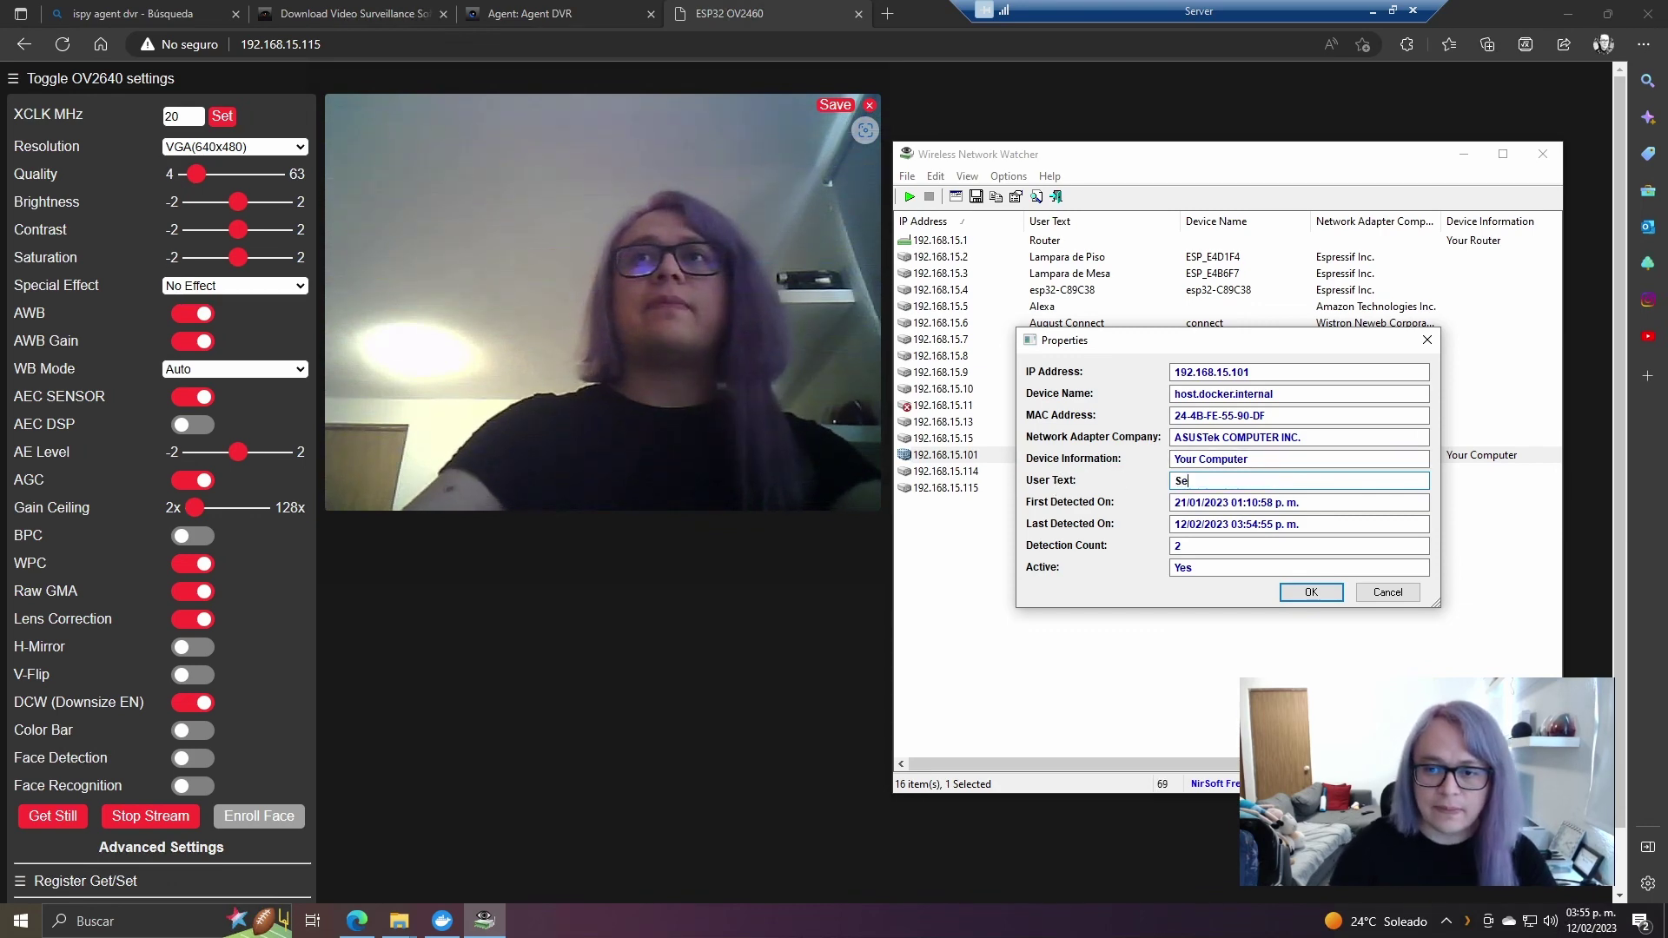
pyautogui.write('rver')
pyautogui.click(1327, 590)
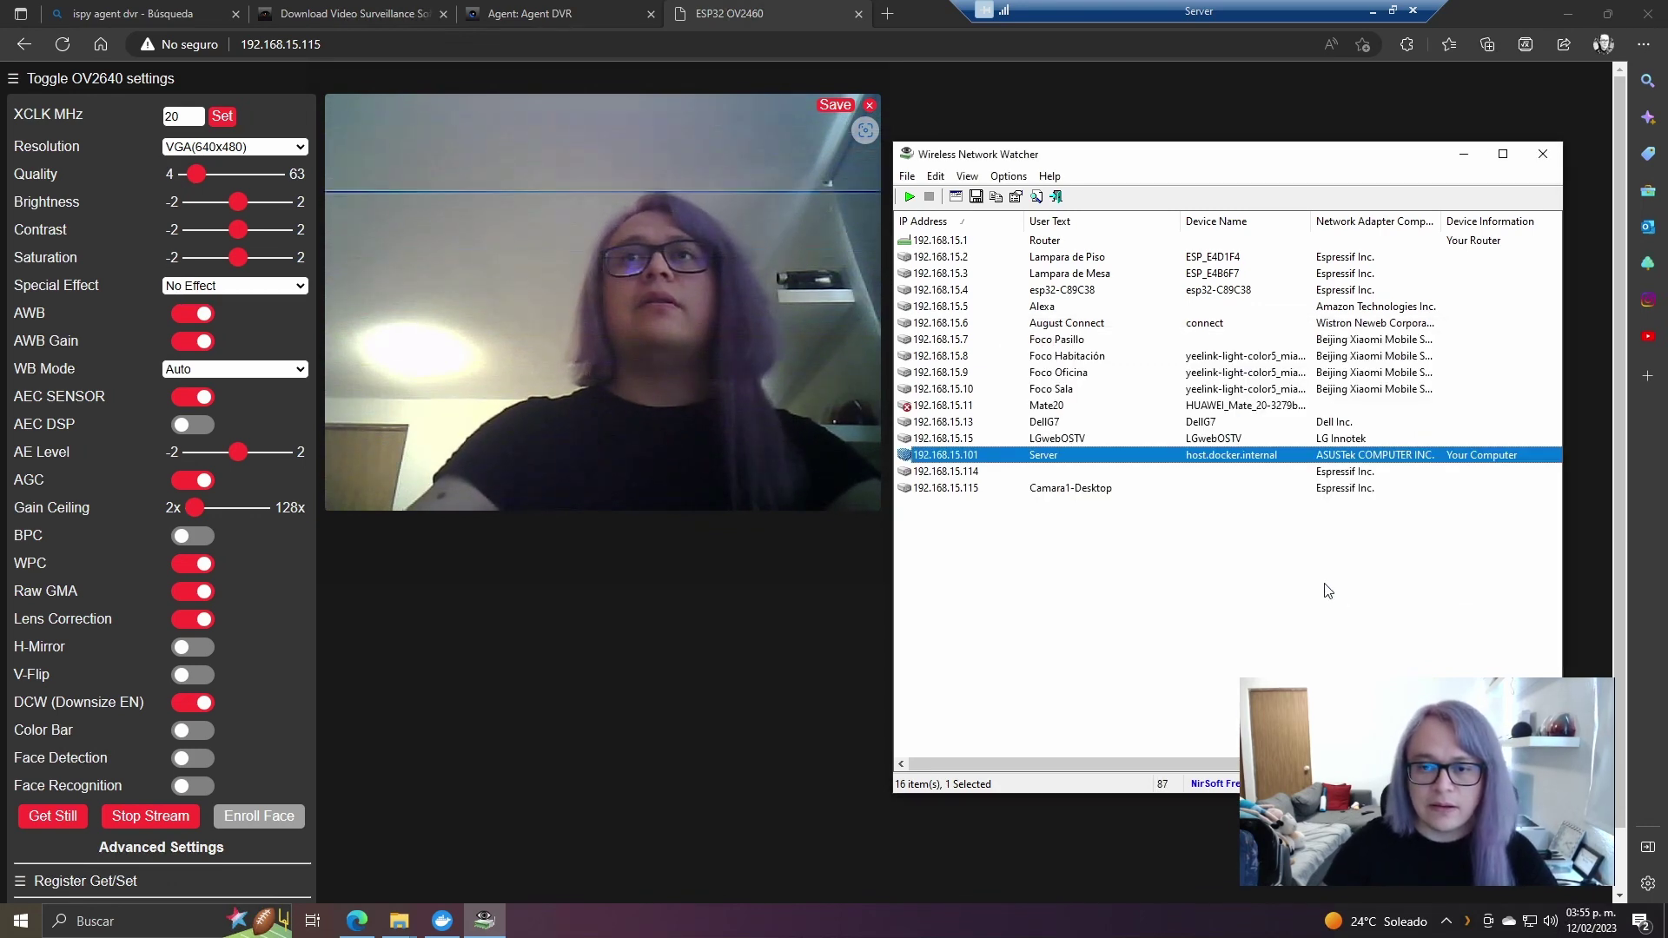
# - Switch to the browser and try to open the address 192.1681.15.14 in a new tab
pyautogui.click(1049, 473)
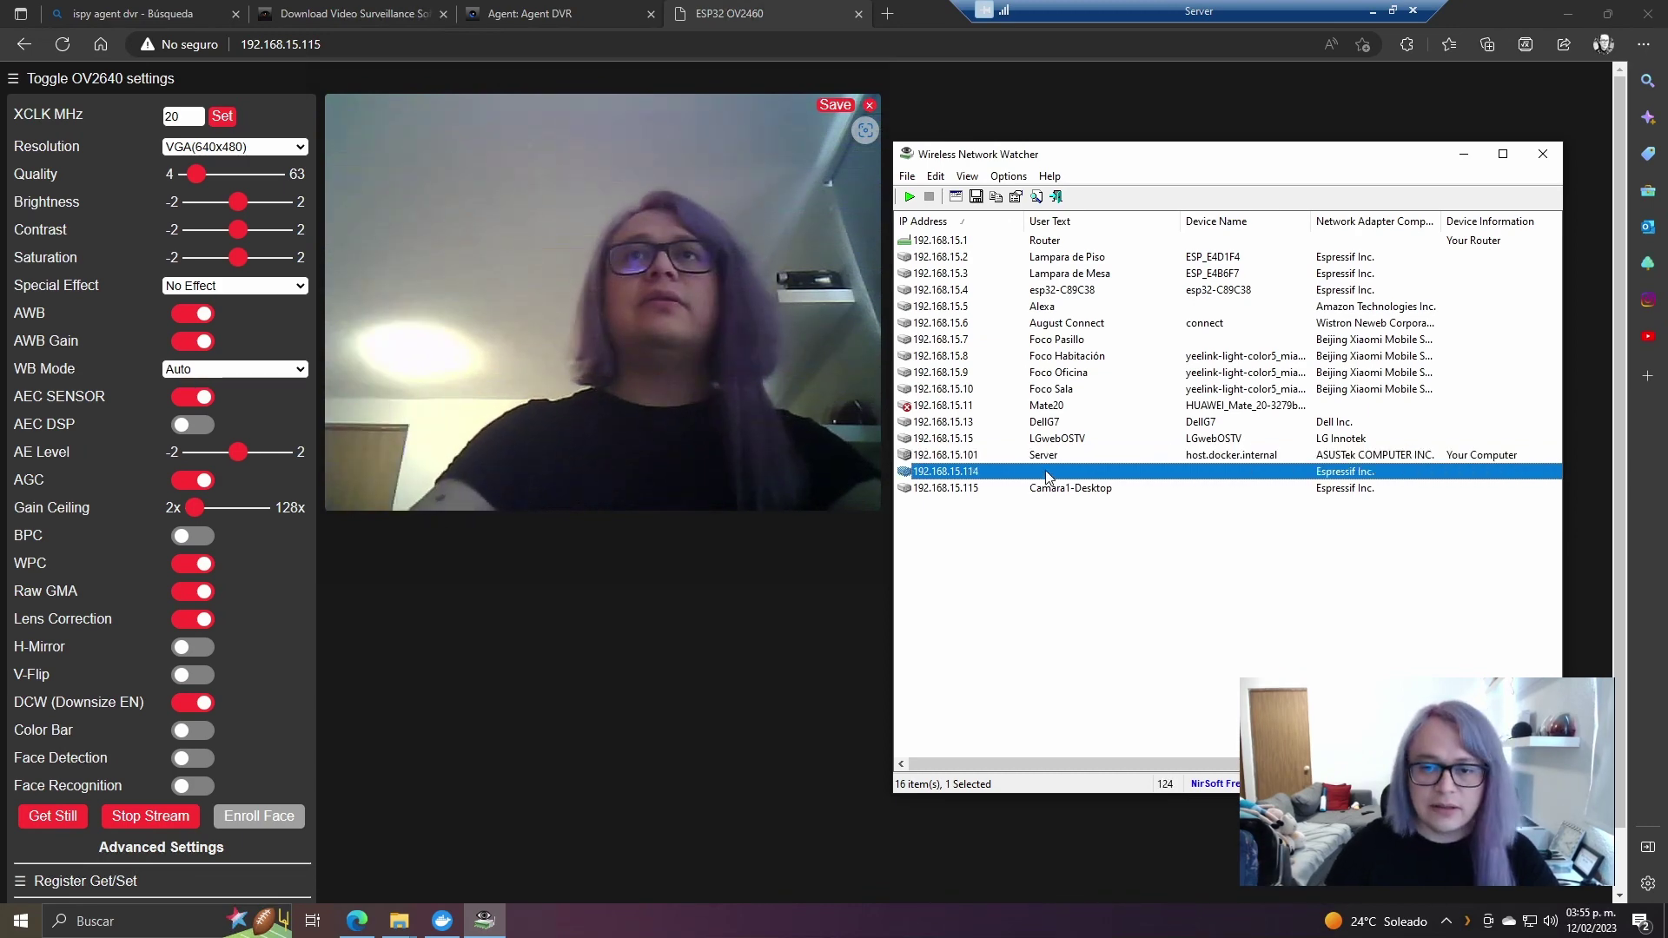
pyautogui.click(887, 14)
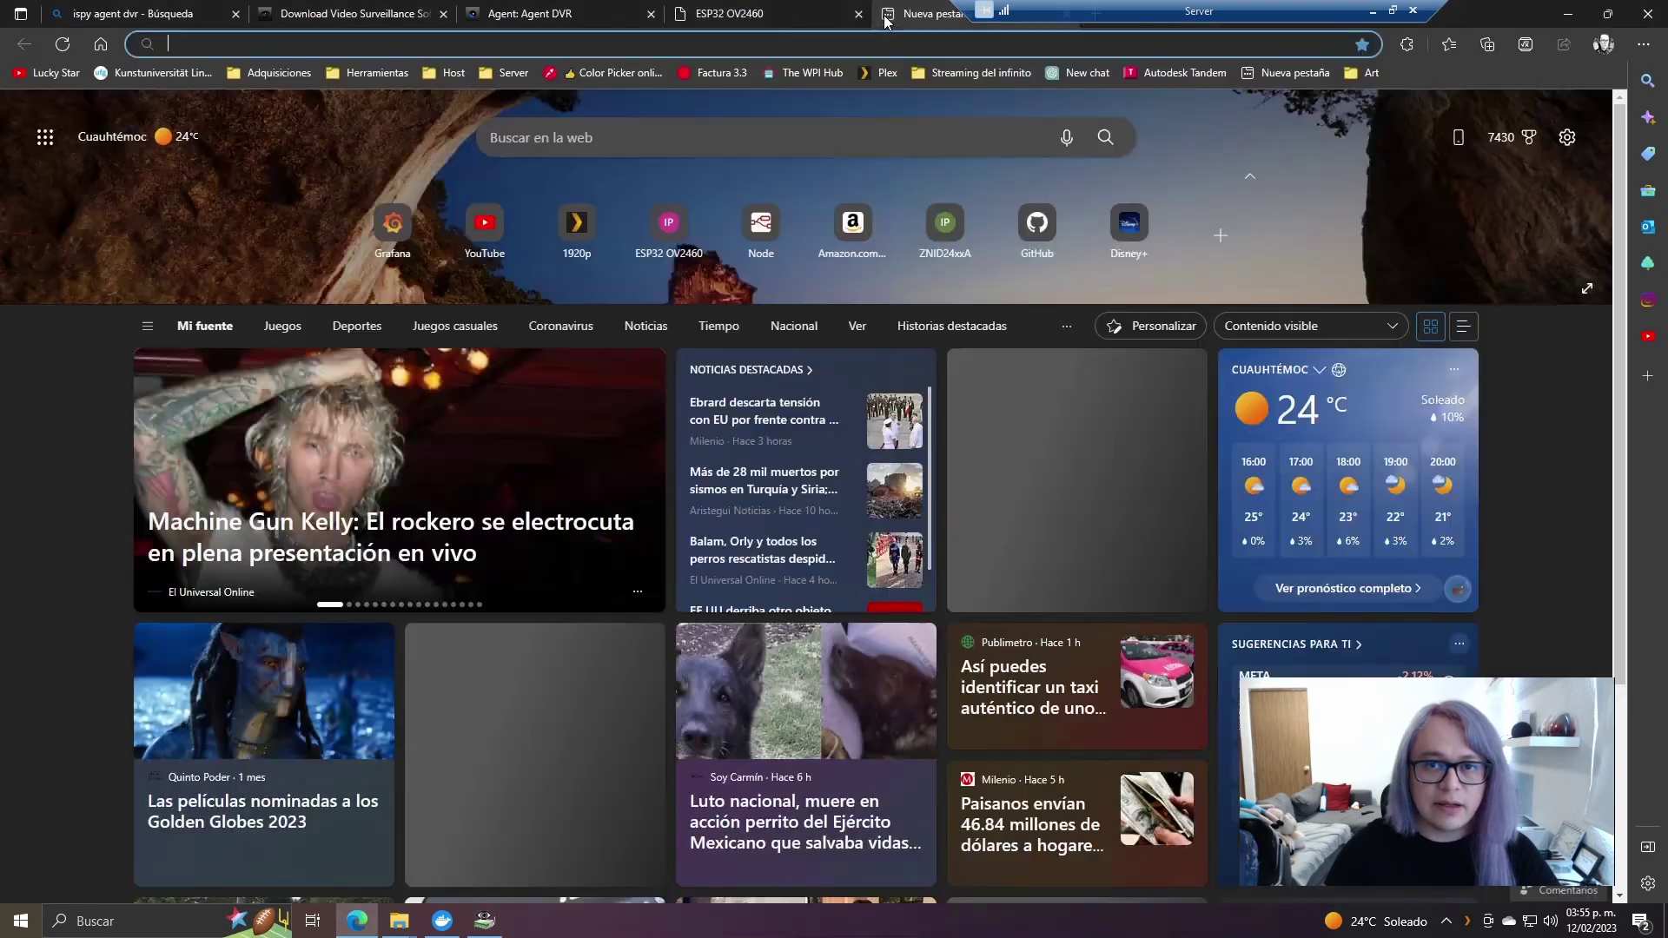
pyautogui.click(795, 45)
pyautogui.write('190')
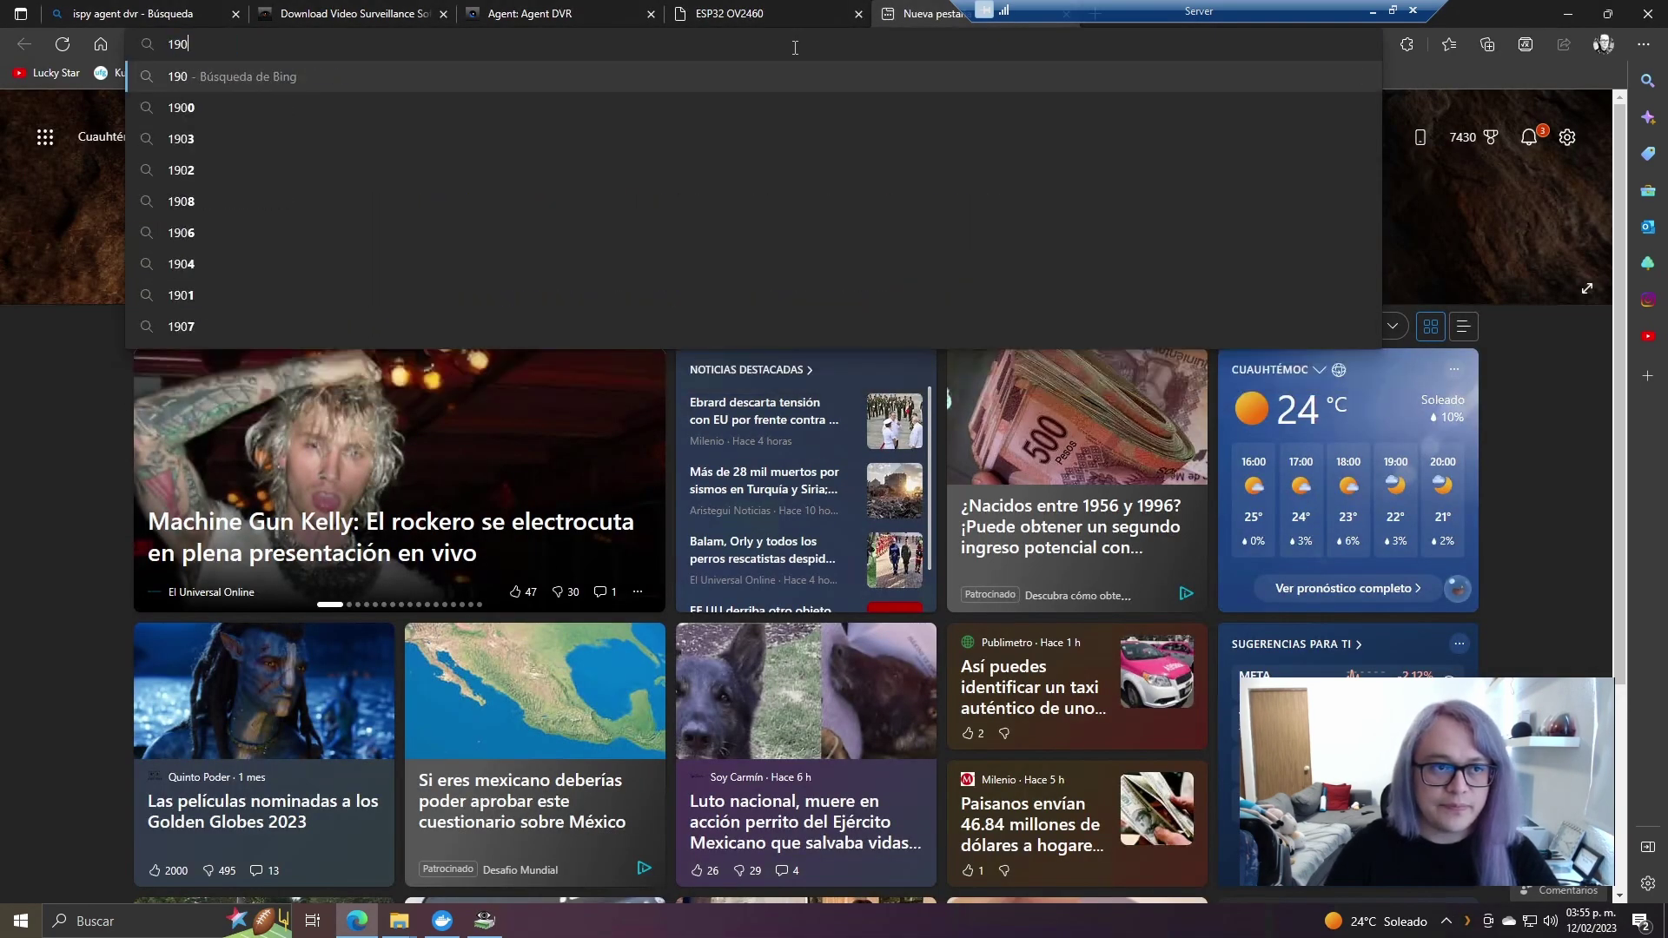
pyautogui.press('BackSpace')
pyautogui.write('2.168')
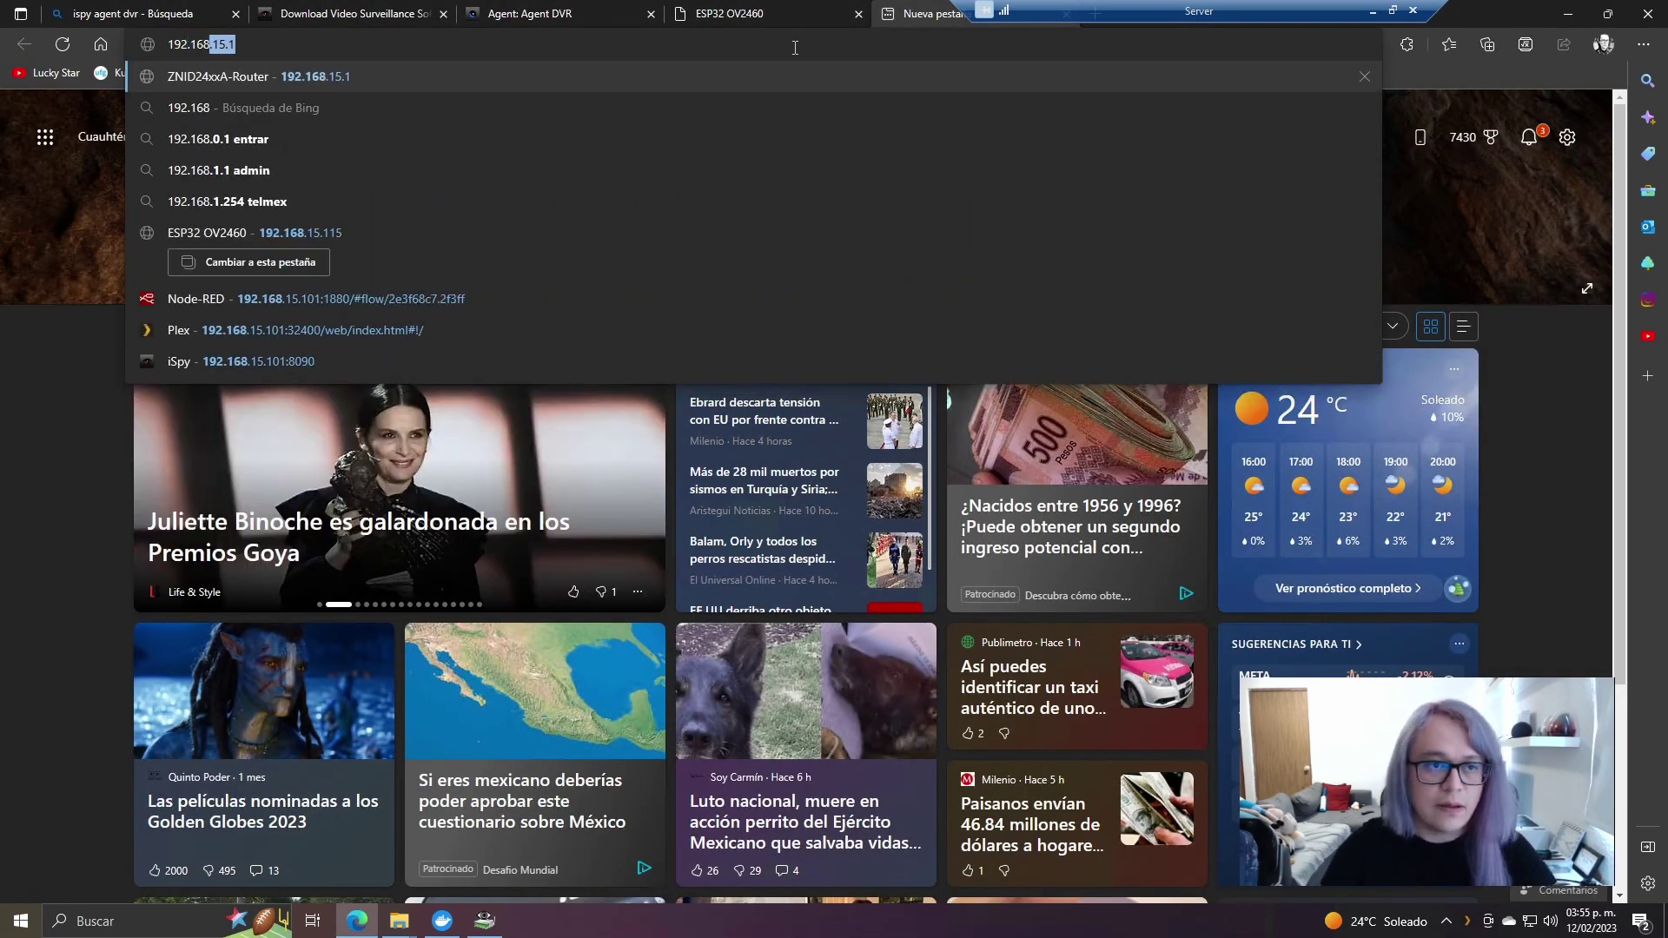
pyautogui.write('1.15.')
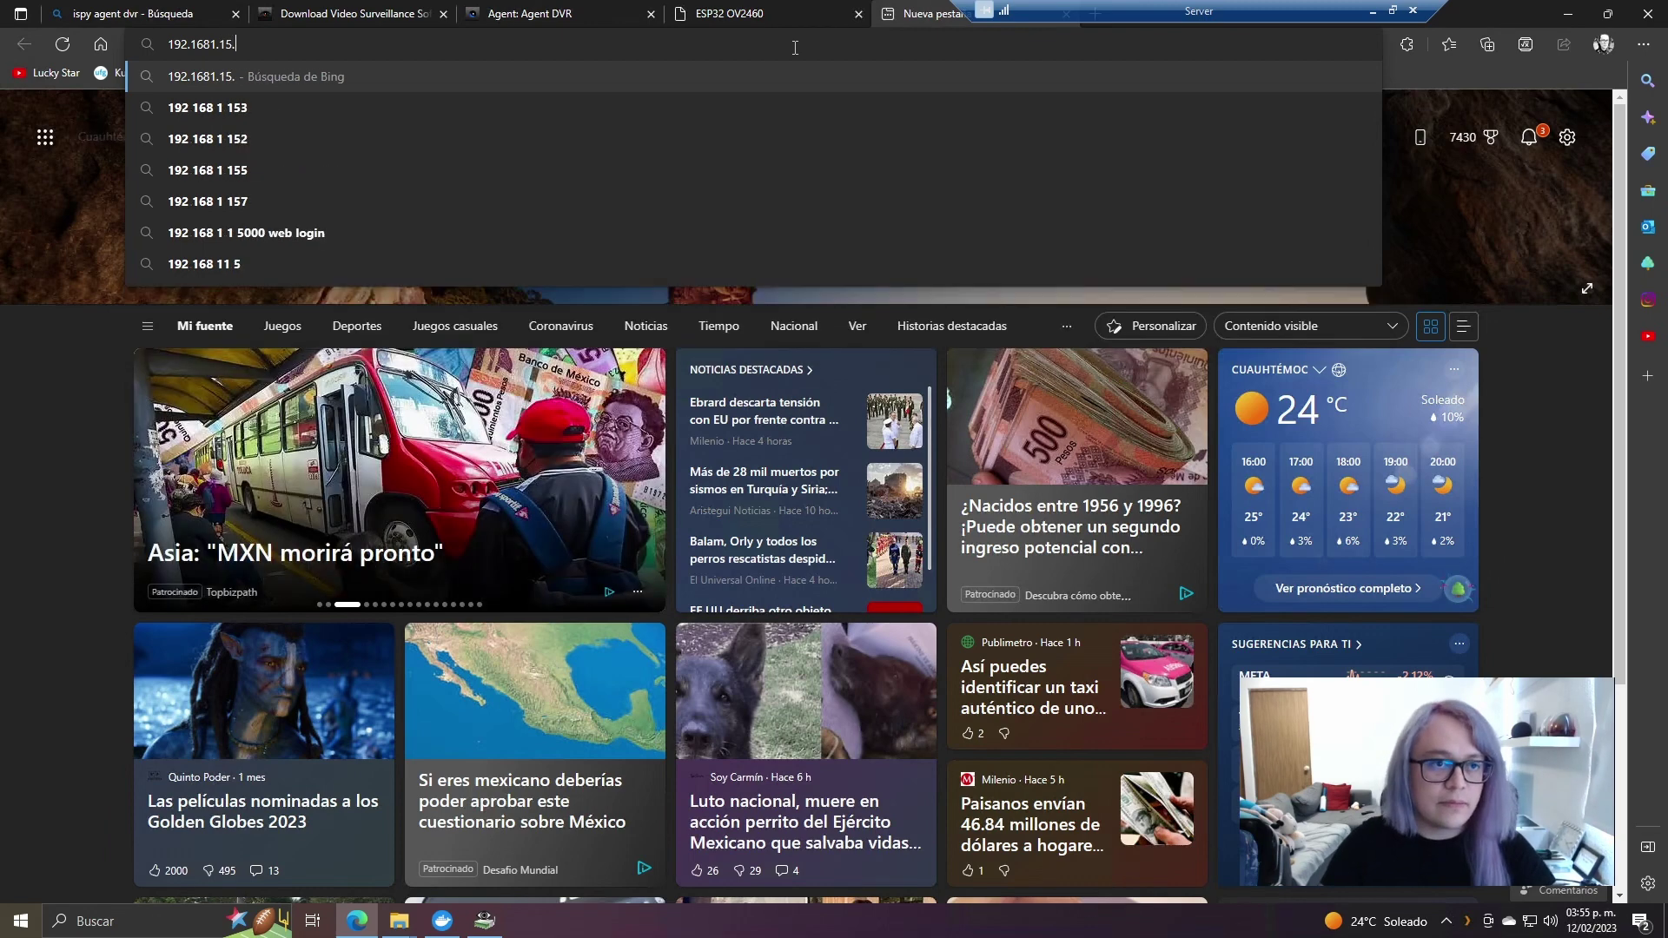
pyautogui.write('14')
pyautogui.press('Return')
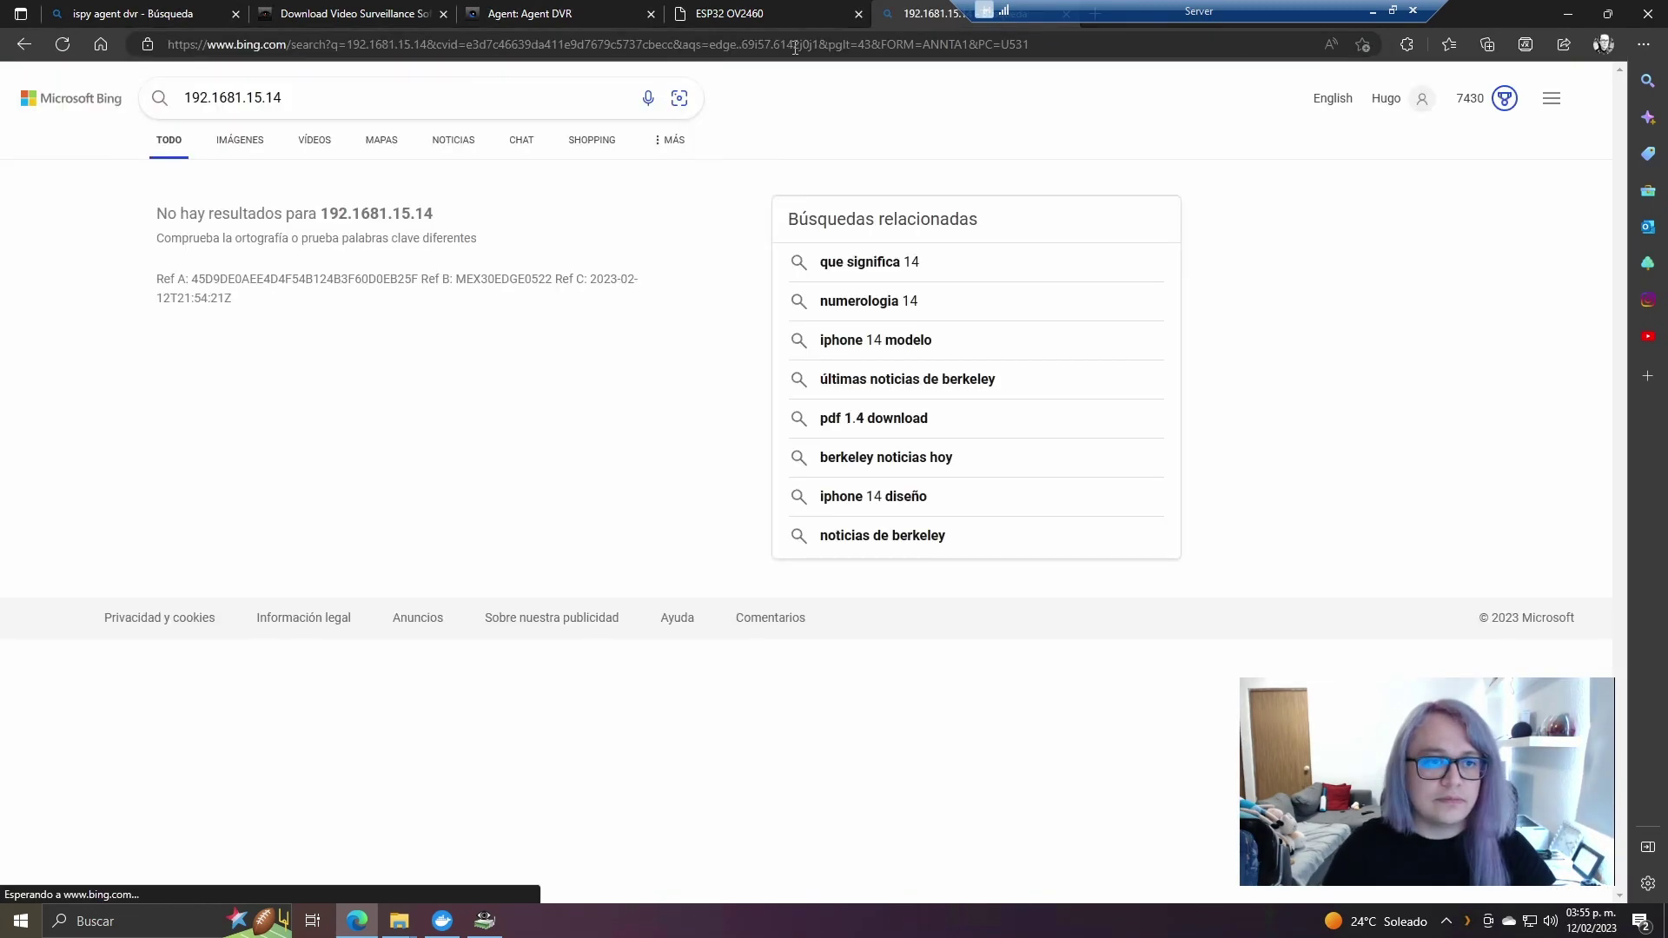
# - Load the device page at 192.168.15.114 in the current browser tab
pyautogui.click(257, 44)
pyautogui.write('192.168')
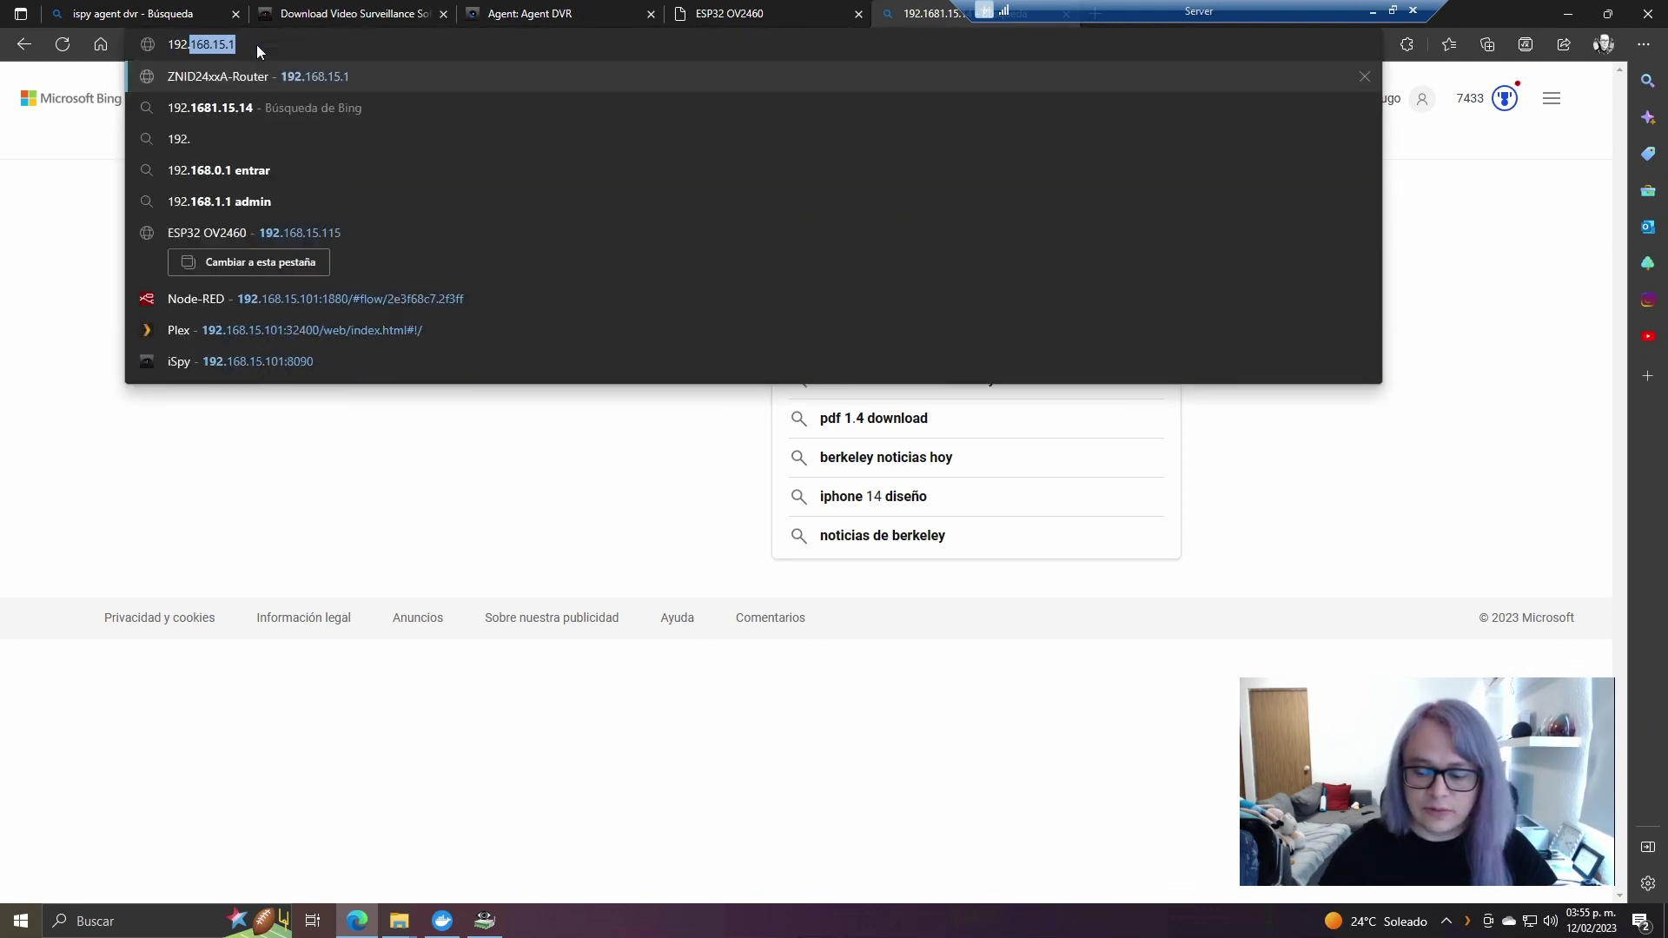
pyautogui.write('.15.14')
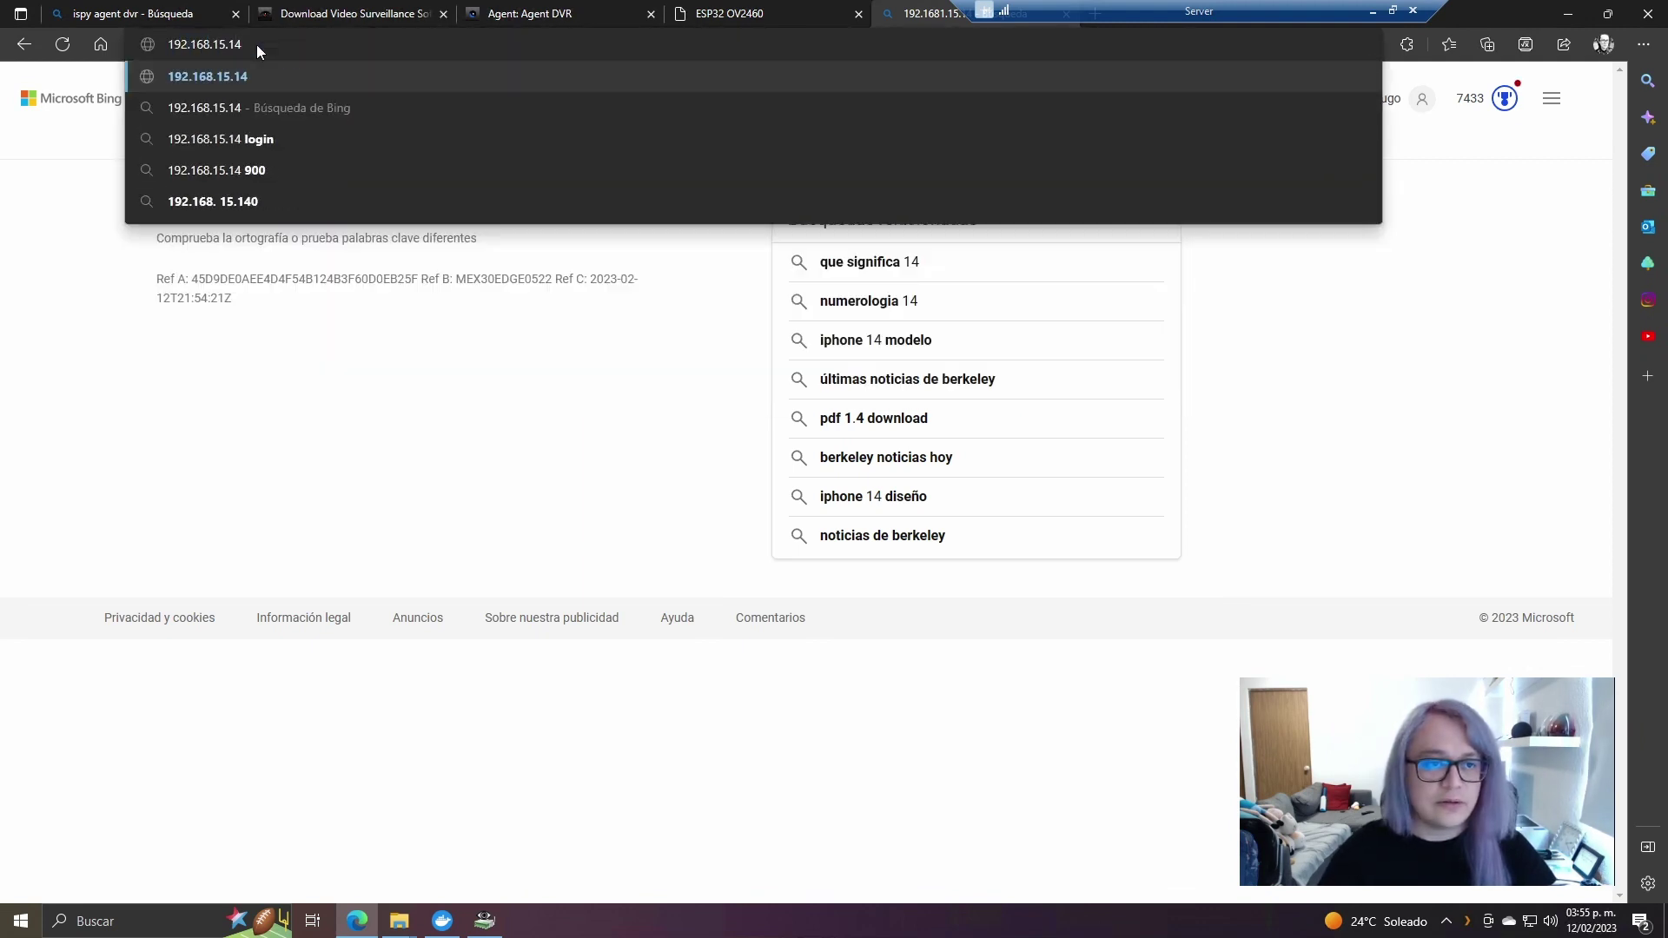
pyautogui.press('BackSpace')
pyautogui.write('14')
pyautogui.press('Return')
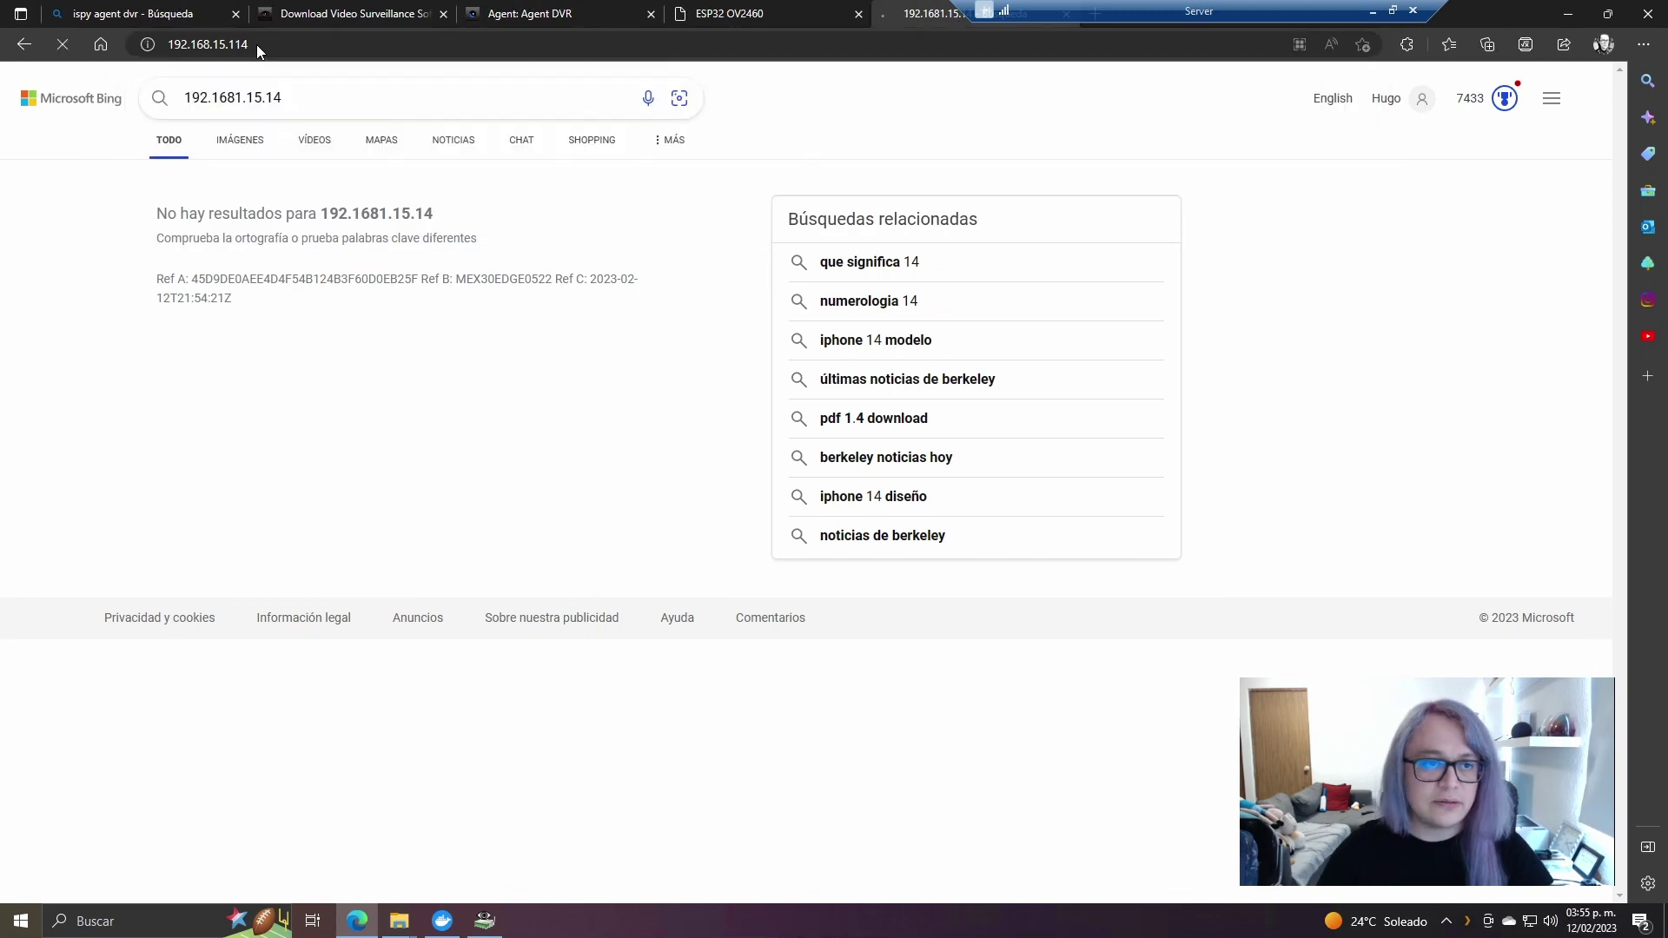
# - Start and stop the video stream of the camera at 192.168.15.114, and return to Wireless Network Watcher
pyautogui.click(167, 813)
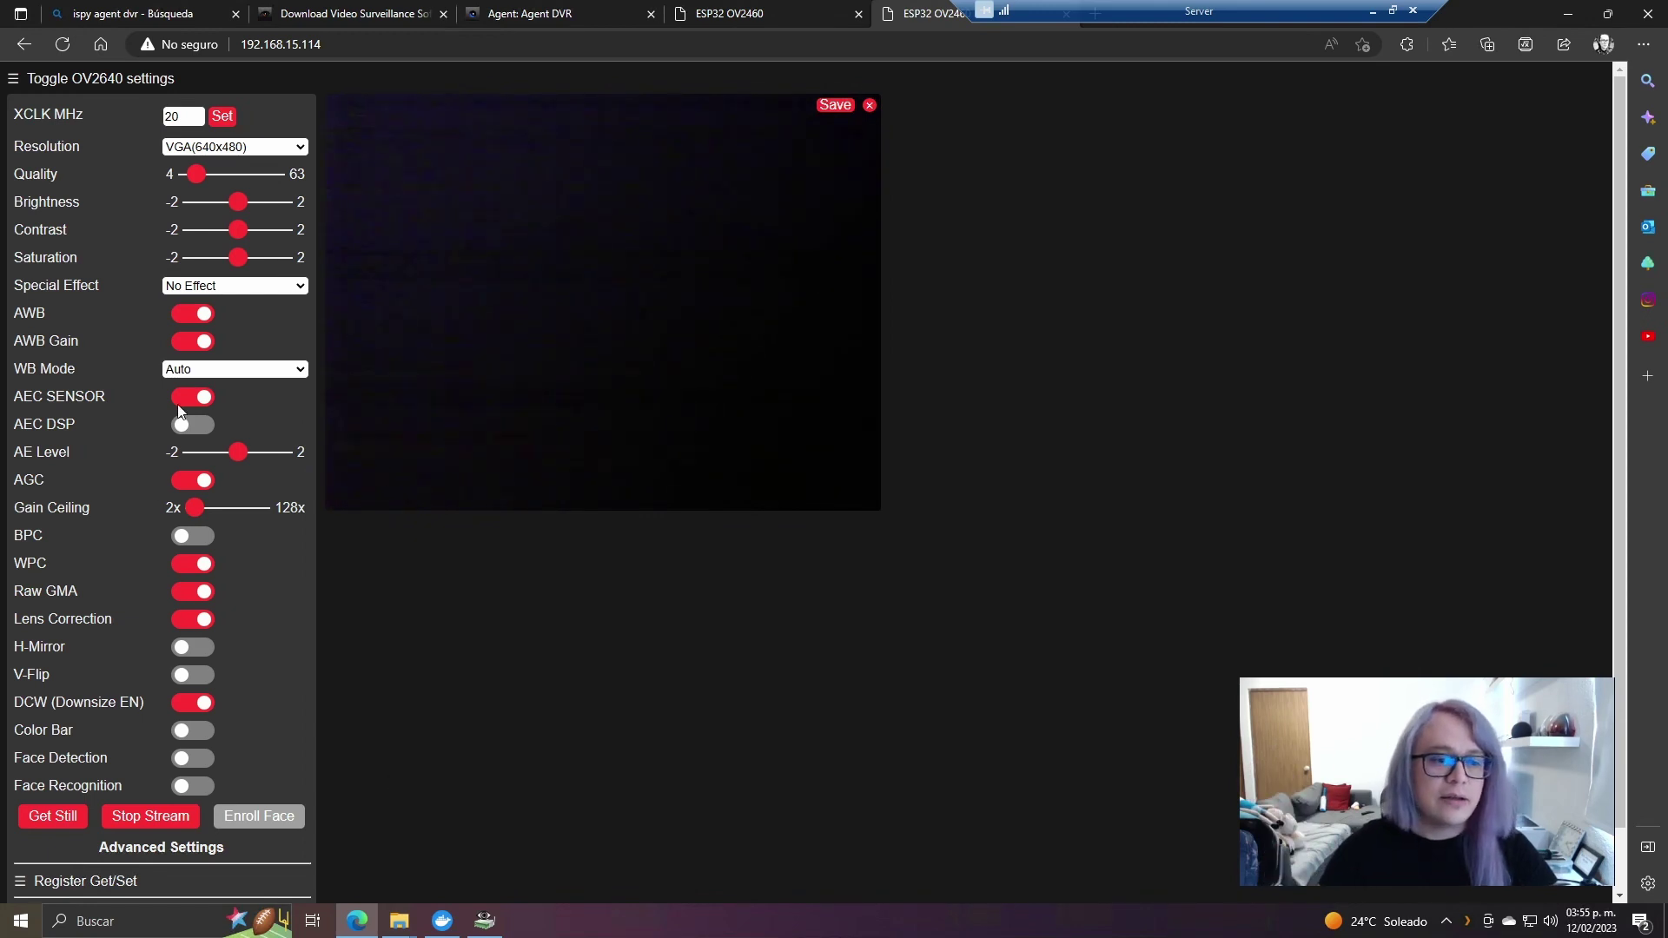
pyautogui.click(180, 820)
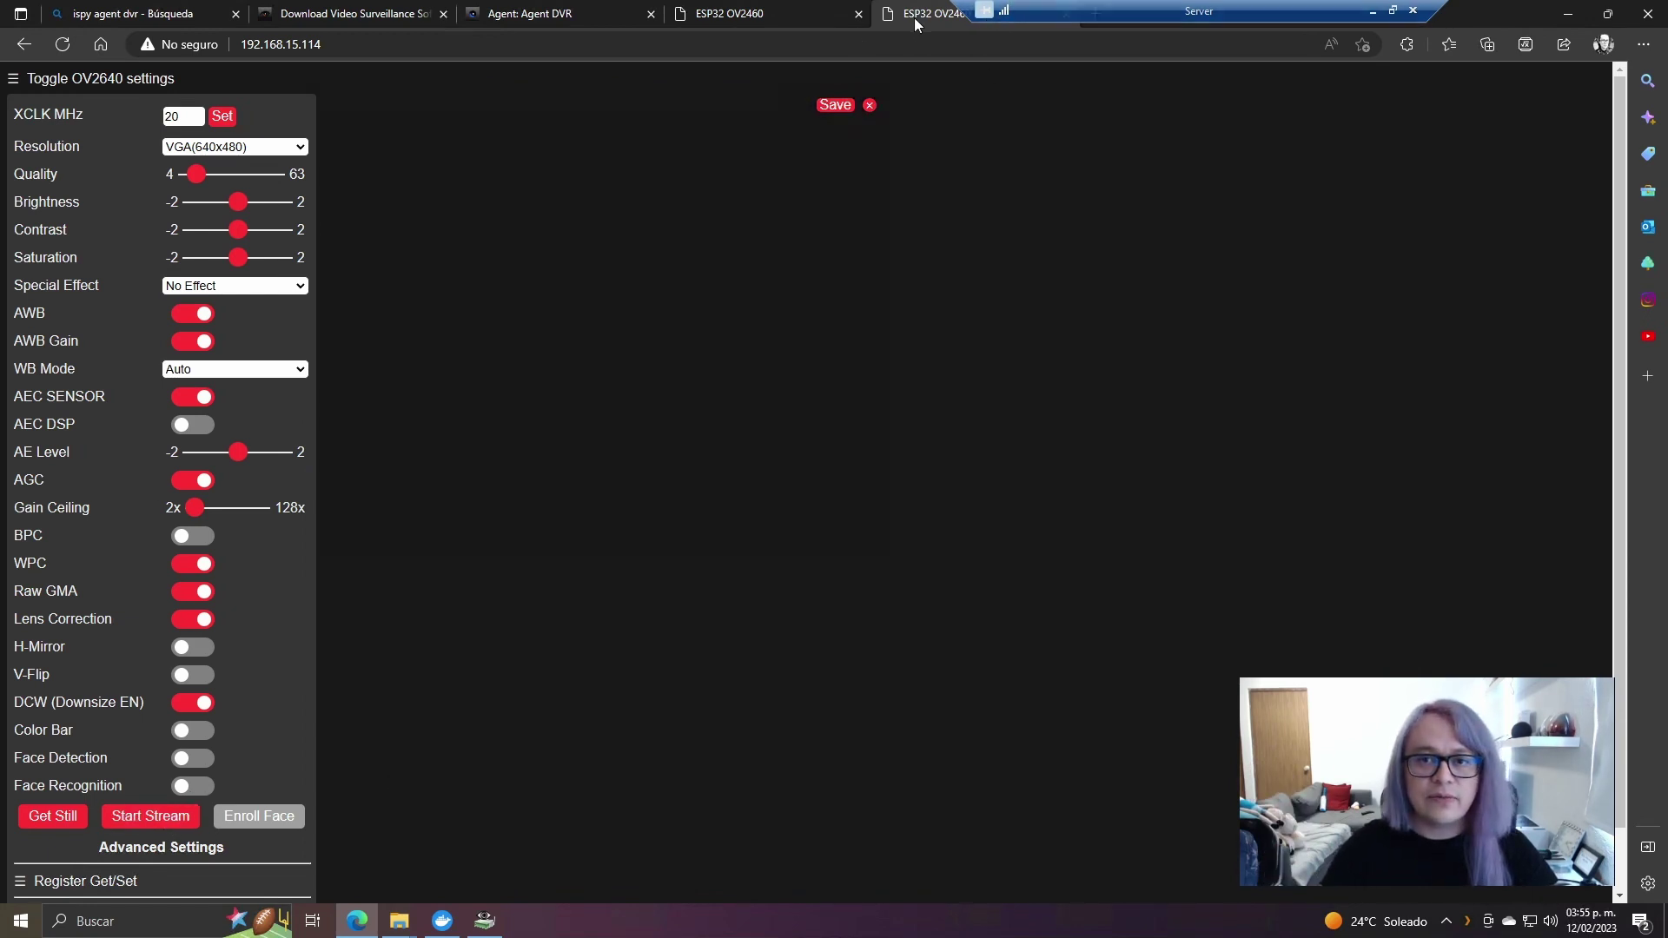
pyautogui.click(732, 14)
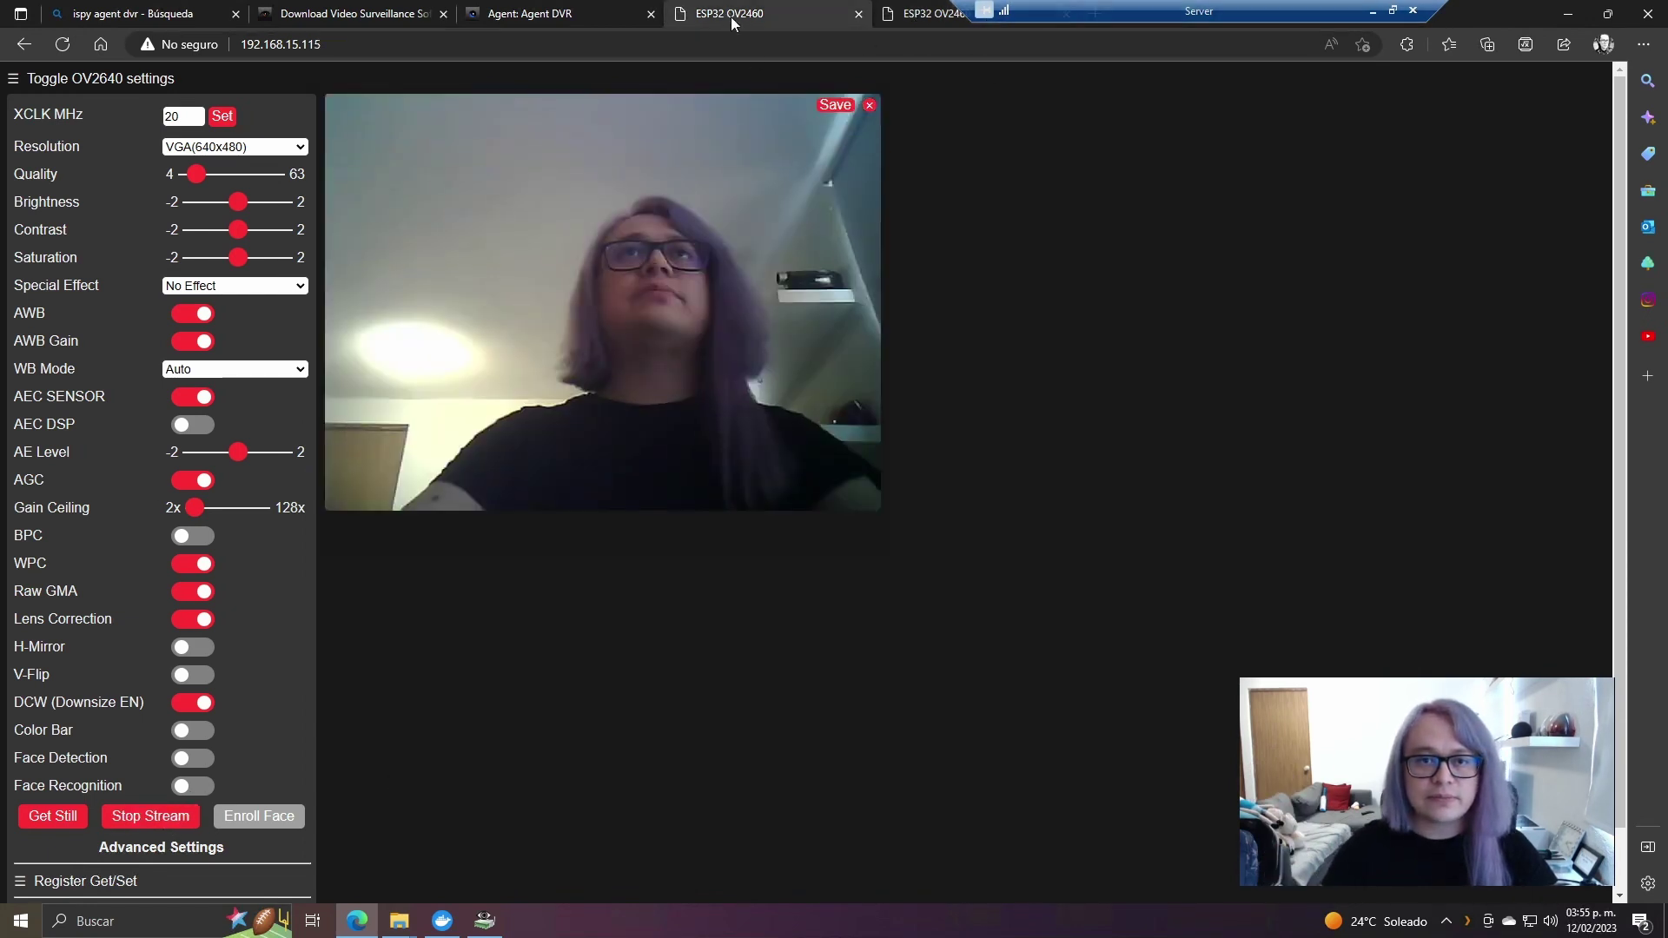
pyautogui.hotkey('alt', 'Tab')
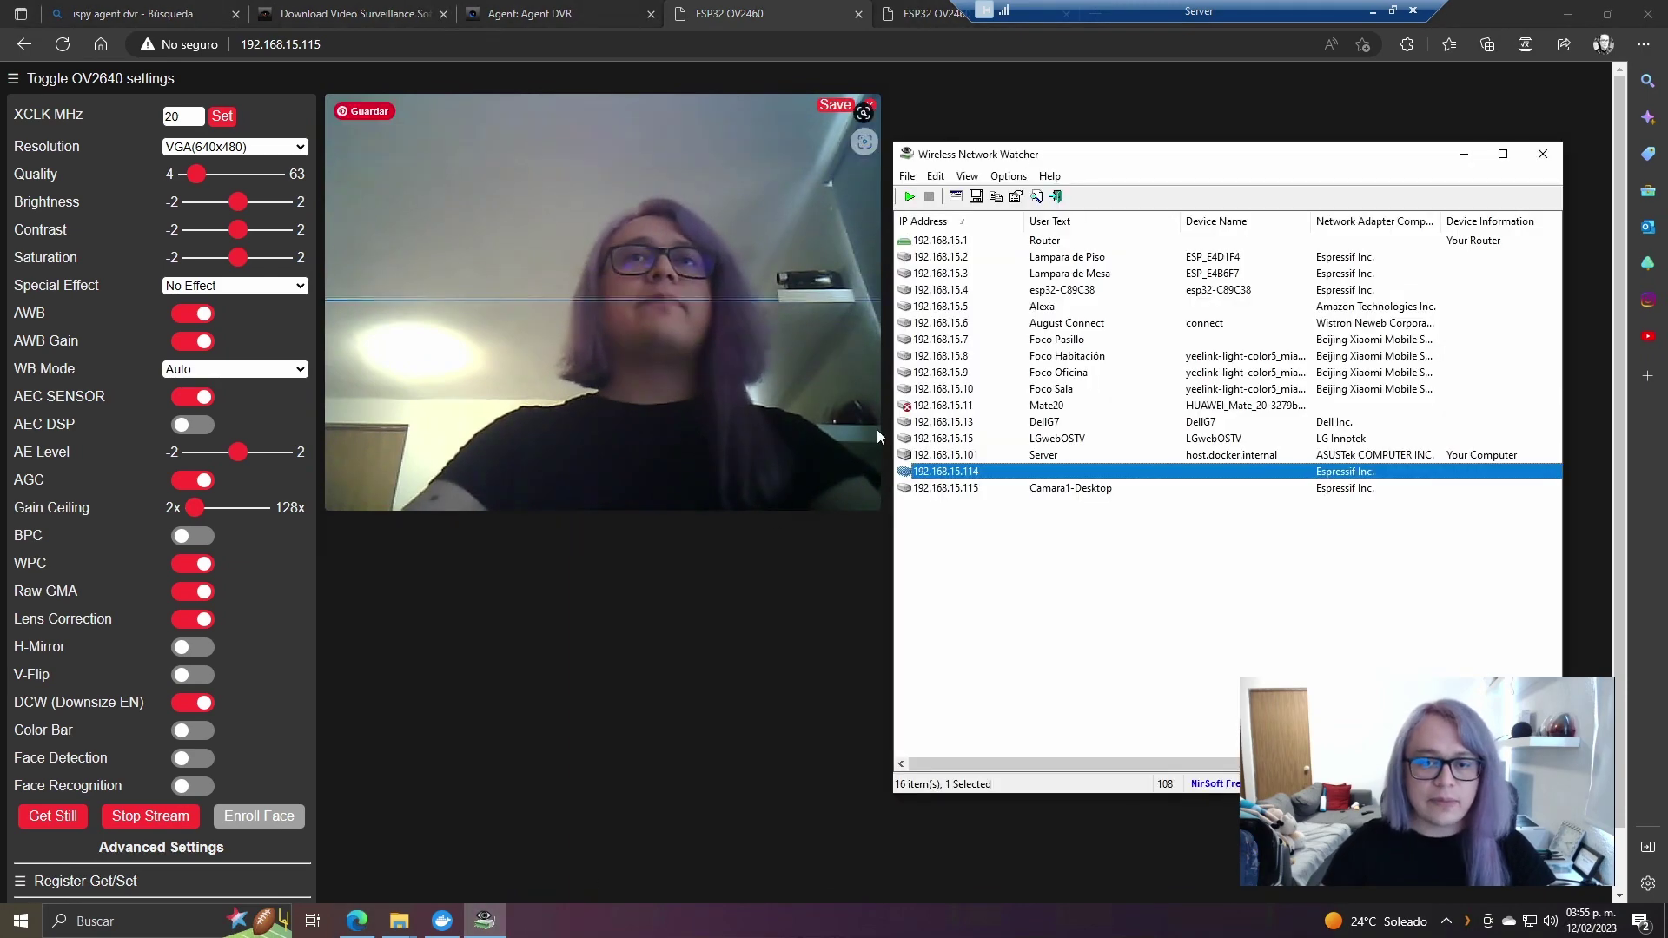
# - Set the User Text of device 192.168.15.114 to Camara Puerta Afuera
pyautogui.doubleClick(1058, 477)
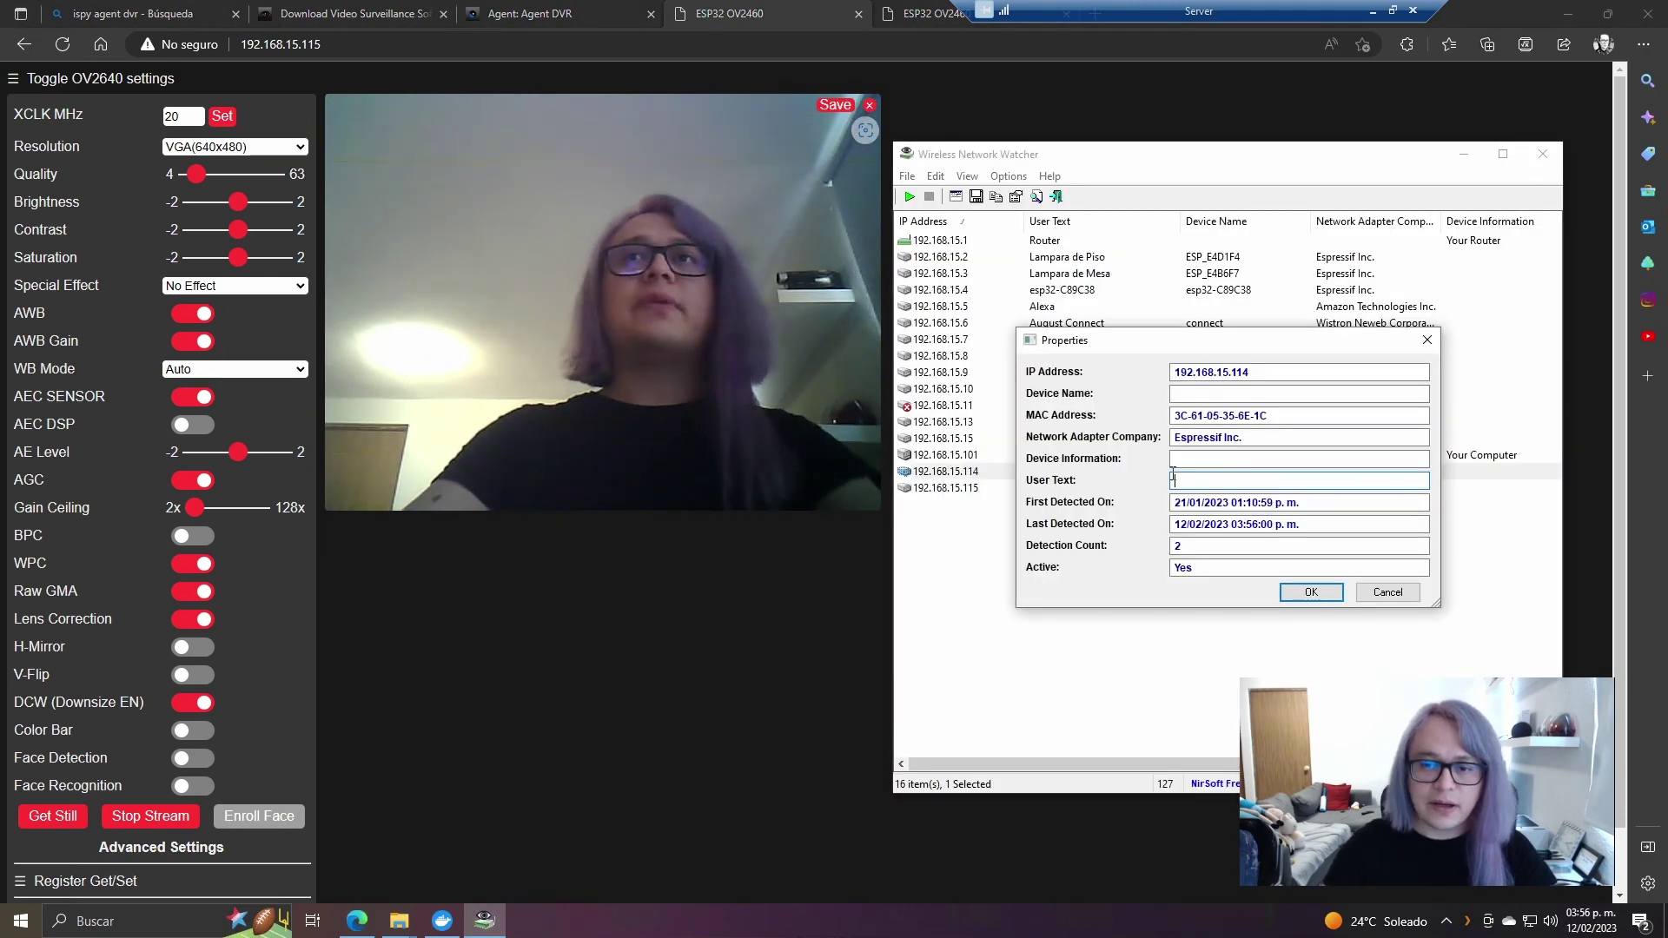
pyautogui.write('Camara Puerta')
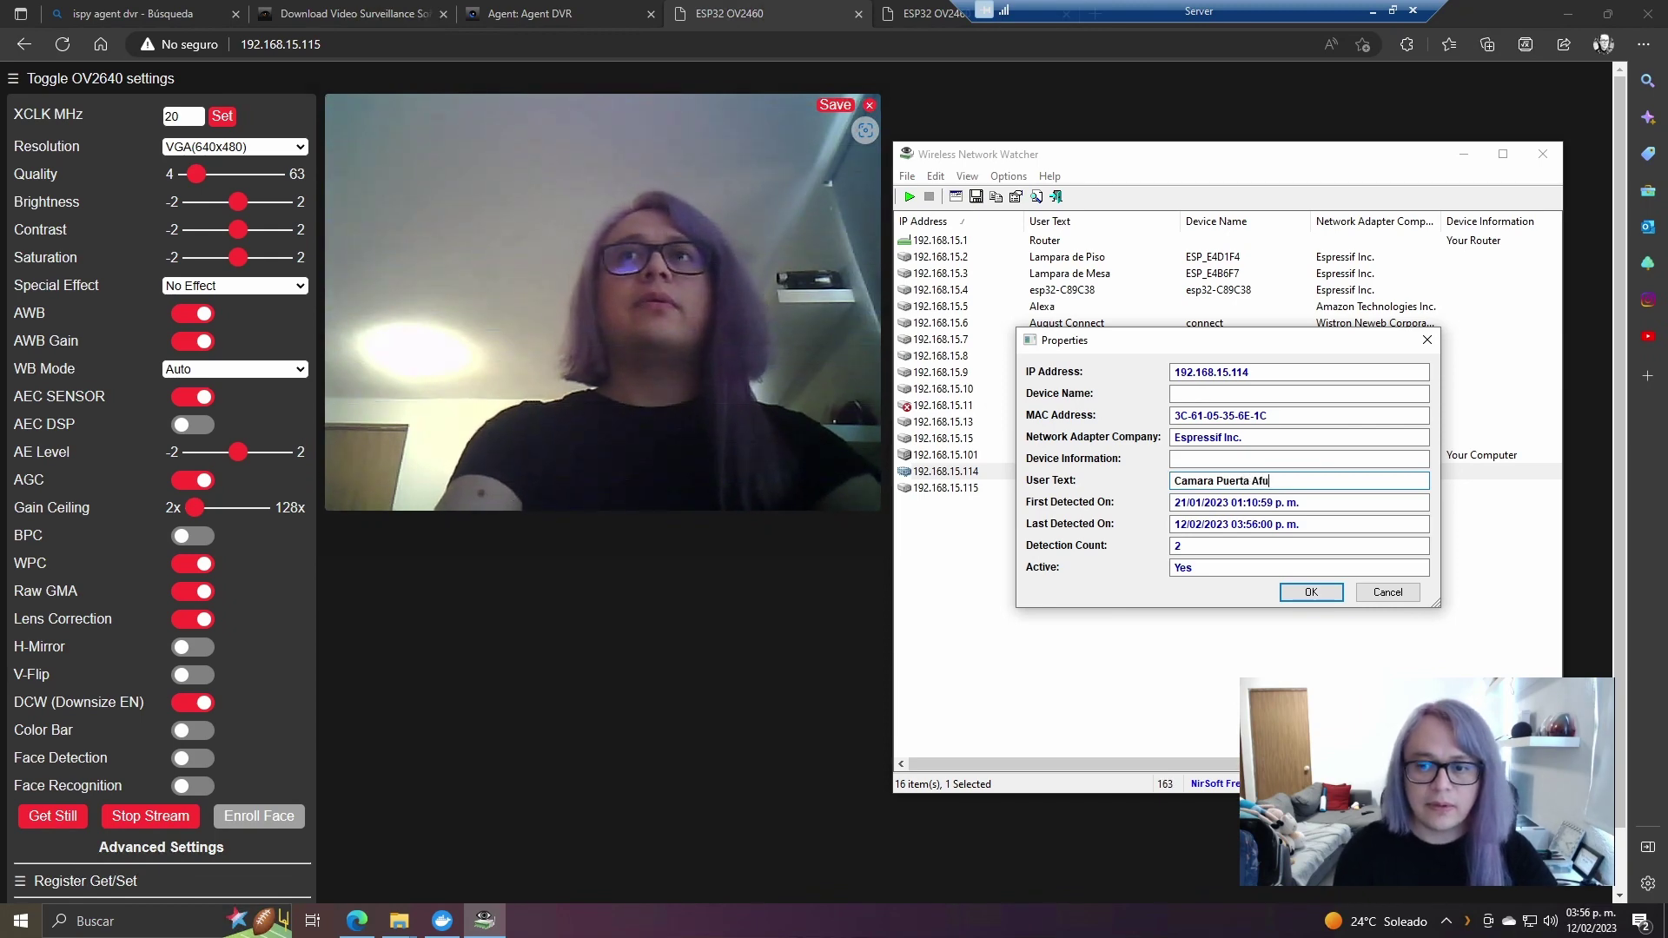
pyautogui.write(' Afuera')
pyautogui.click(1307, 594)
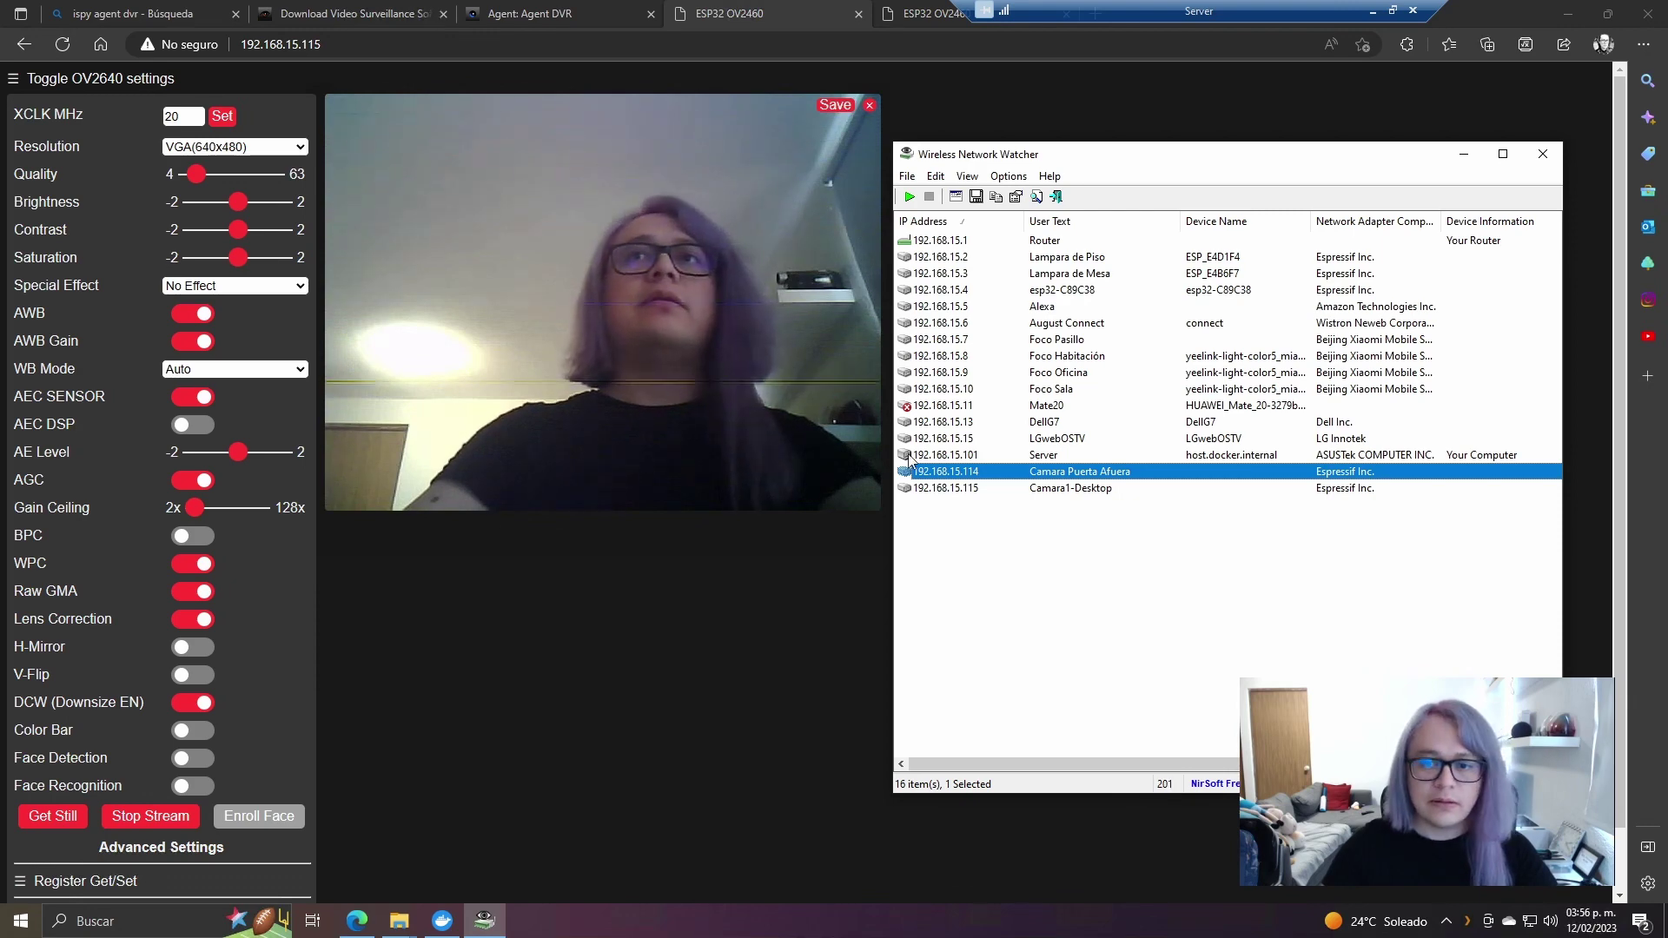
# - Change the User Text of device 192.168.15.114 to Camara2-Door-Out
pyautogui.doubleClick(1081, 476)
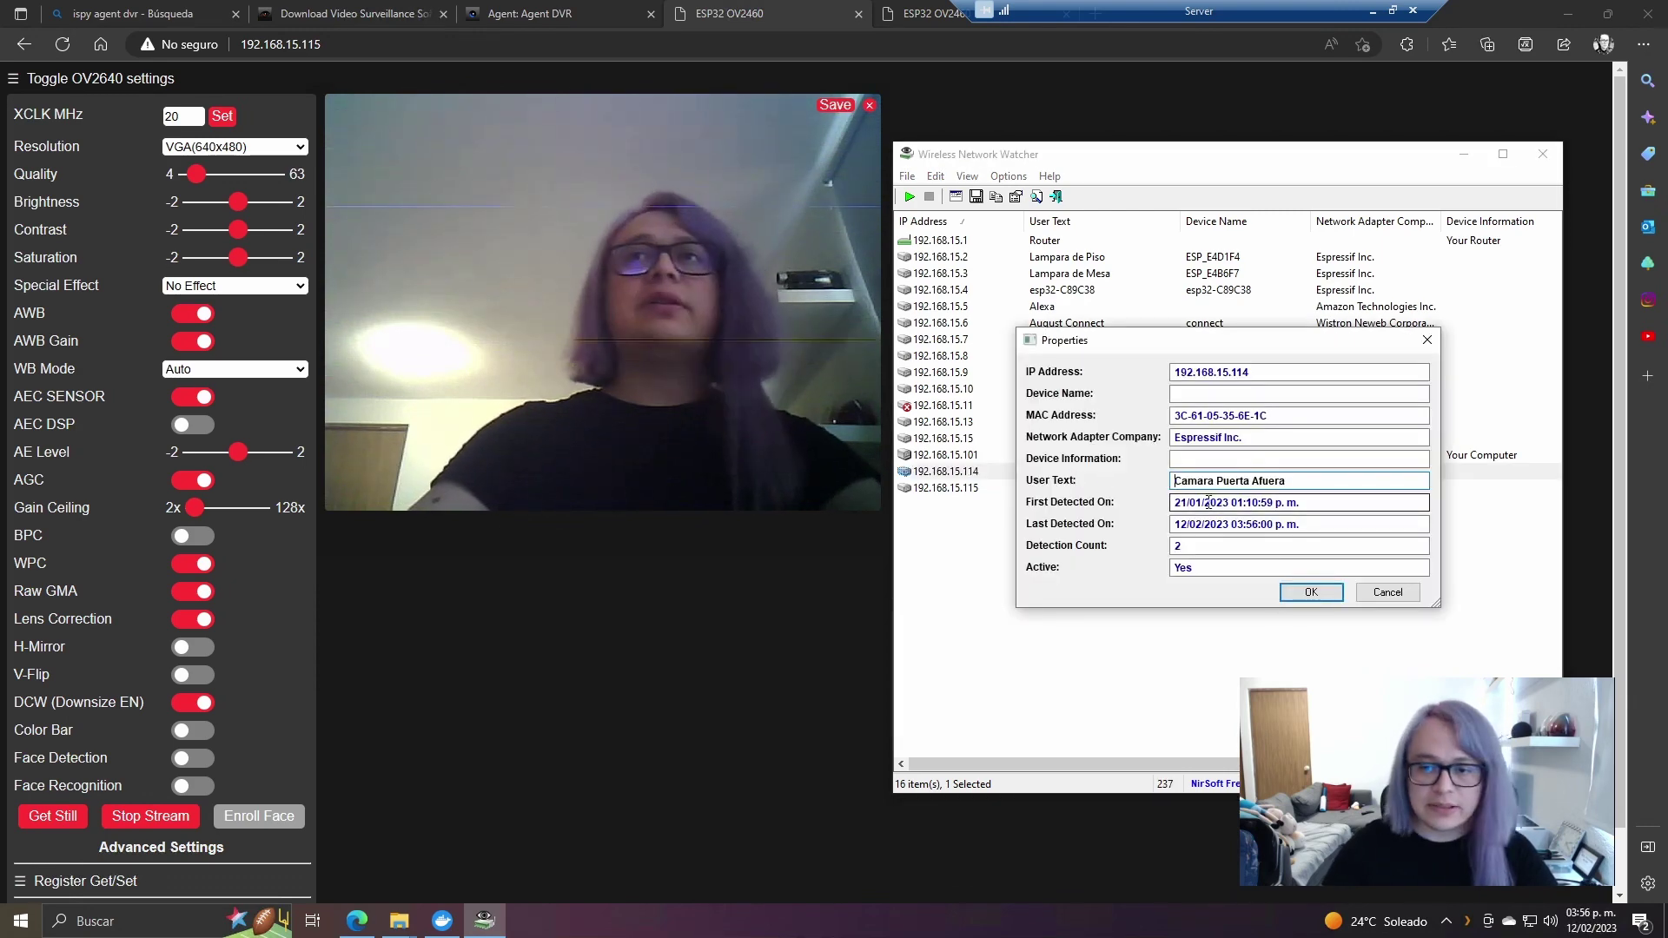
pyautogui.moveTo(1287, 480); pyautogui.dragTo(1125, 479)
pyautogui.write('Cam')
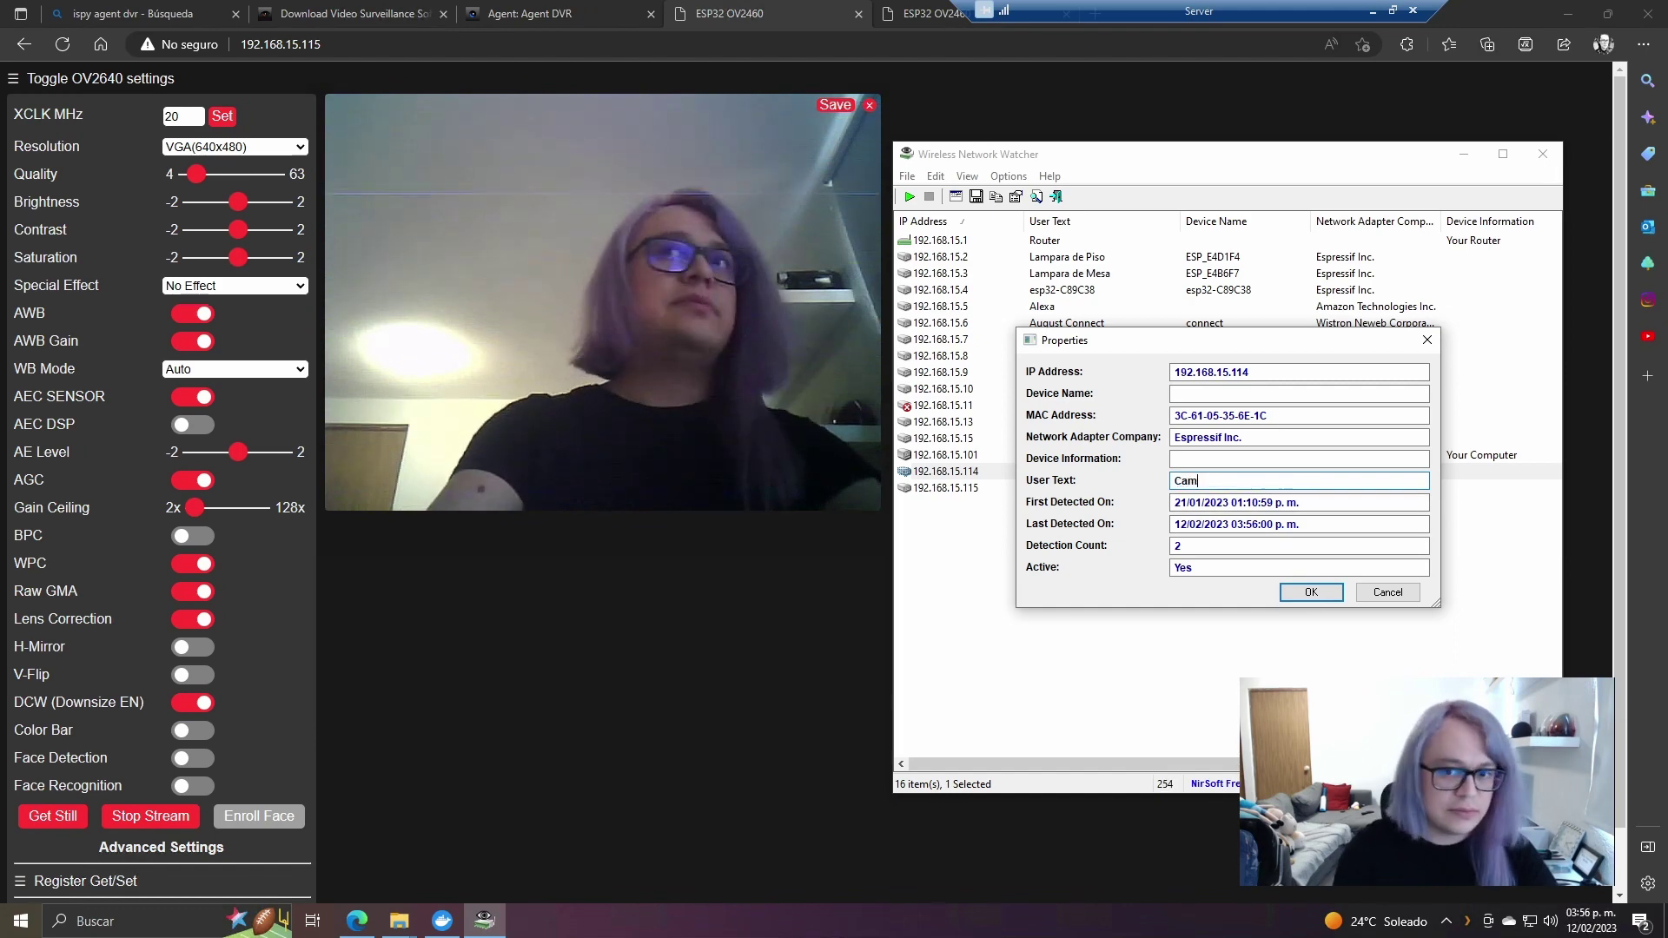
pyautogui.write('ara2-P')
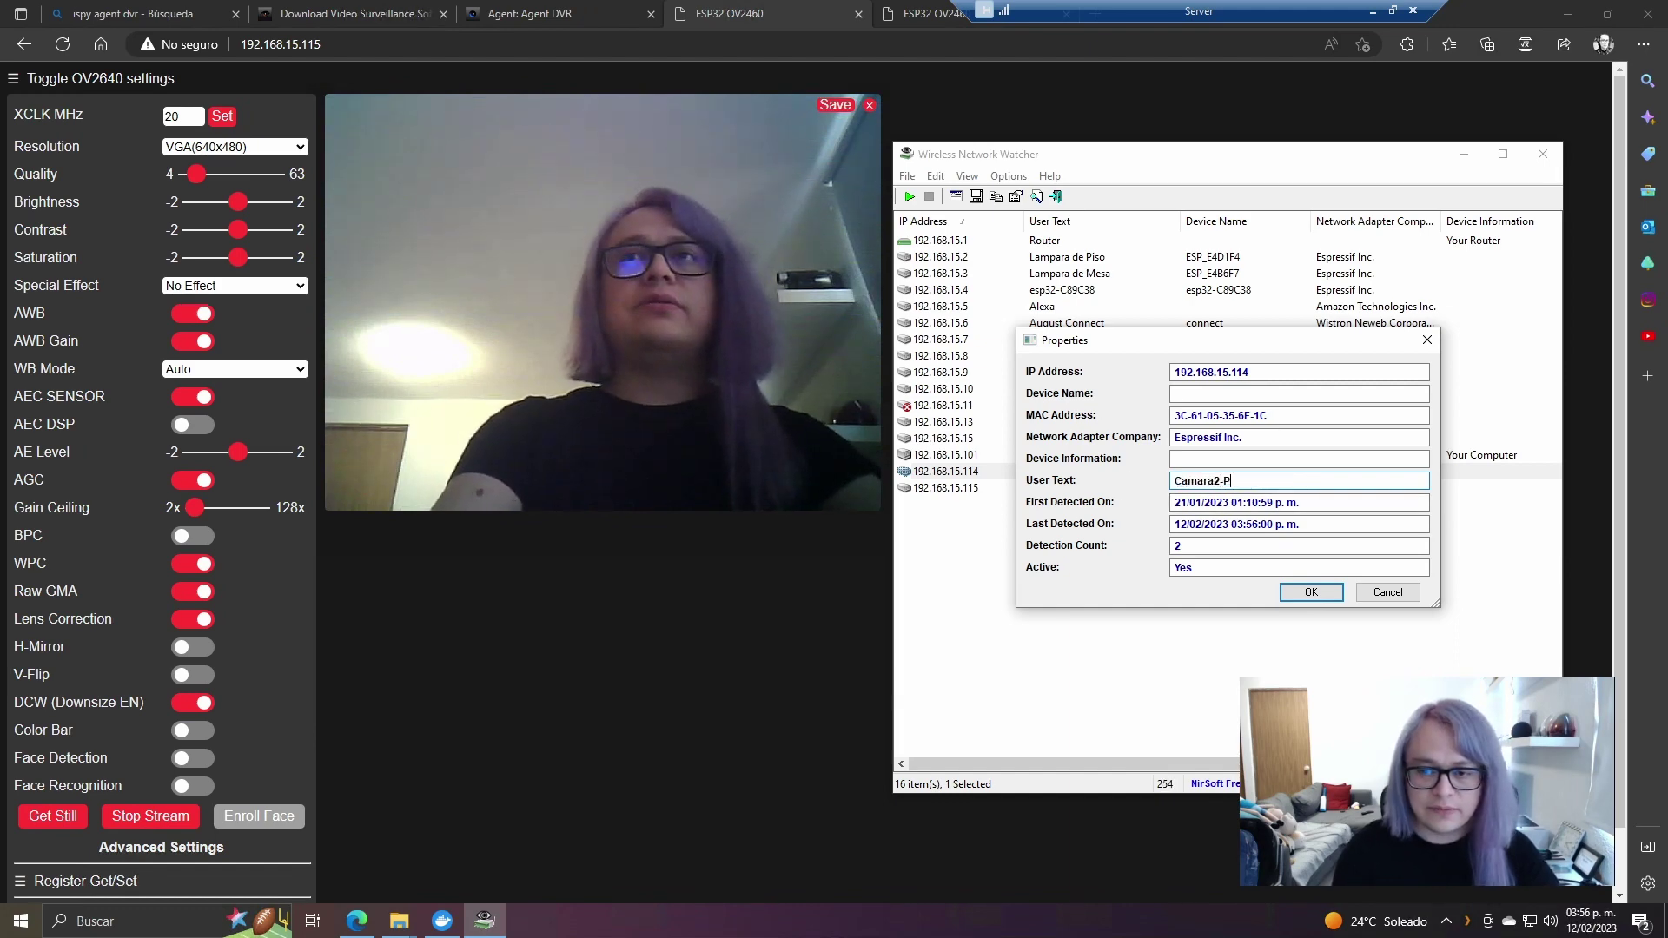
pyautogui.write('uerta')
pyautogui.press('BackSpace')
pyautogui.press('BackSpace')
pyautogui.press('BackSpace')
pyautogui.press('BackSpace')
pyautogui.press('BackSpace')
pyautogui.press('BackSpace')
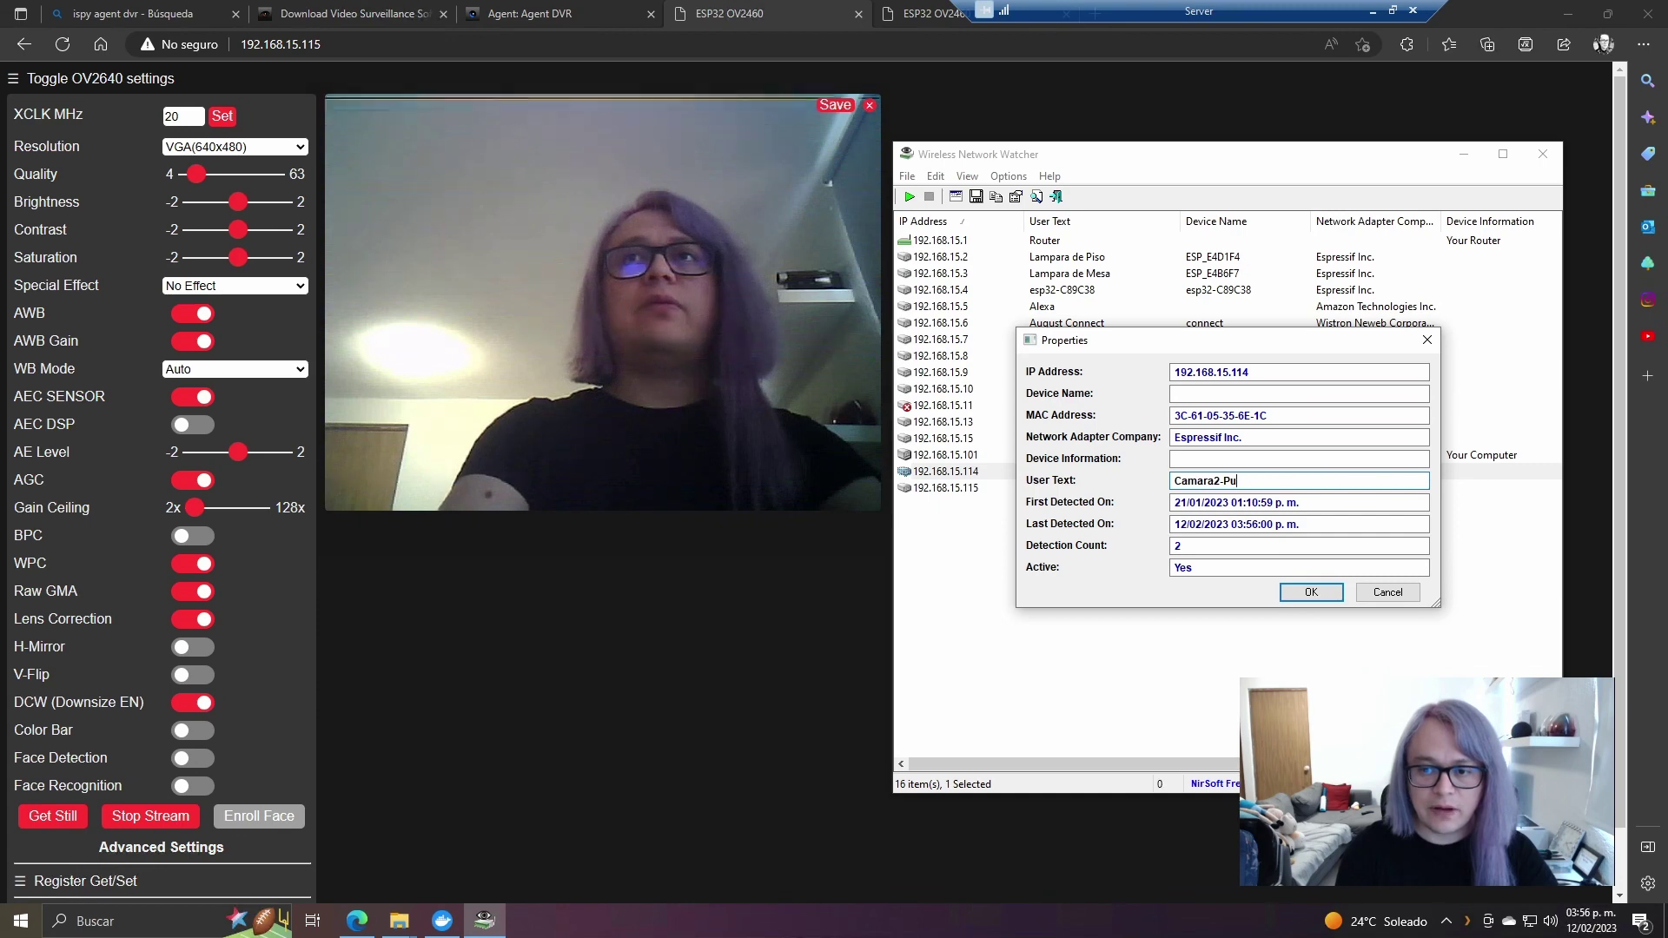
pyautogui.write('Door-')
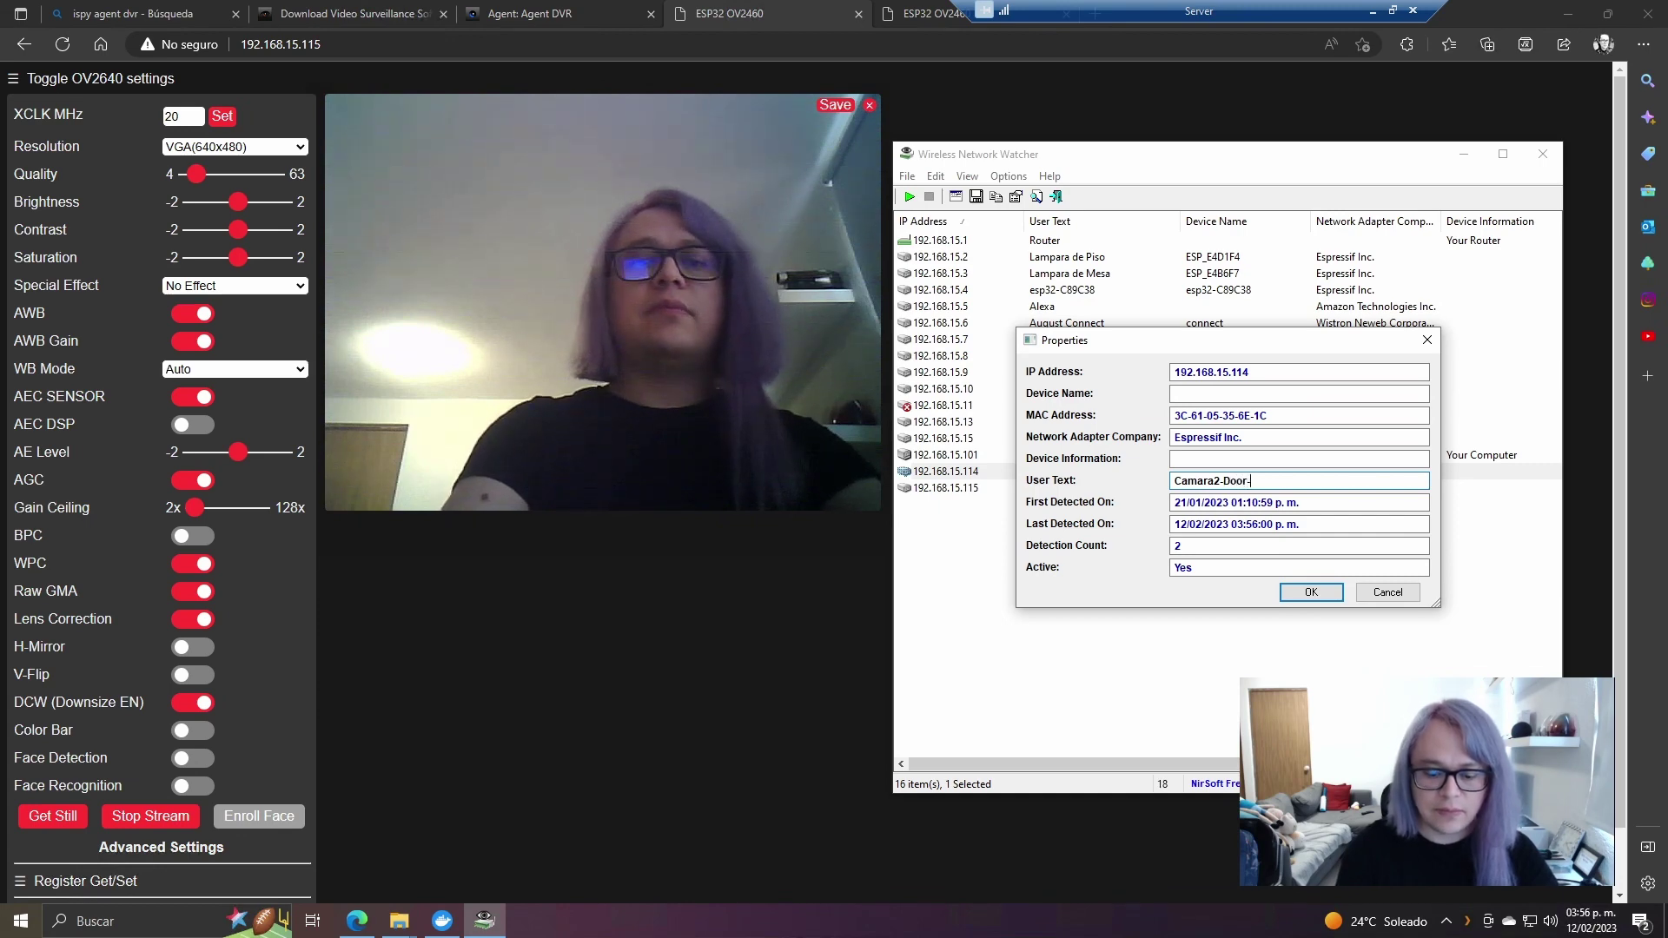
pyautogui.write('Out')
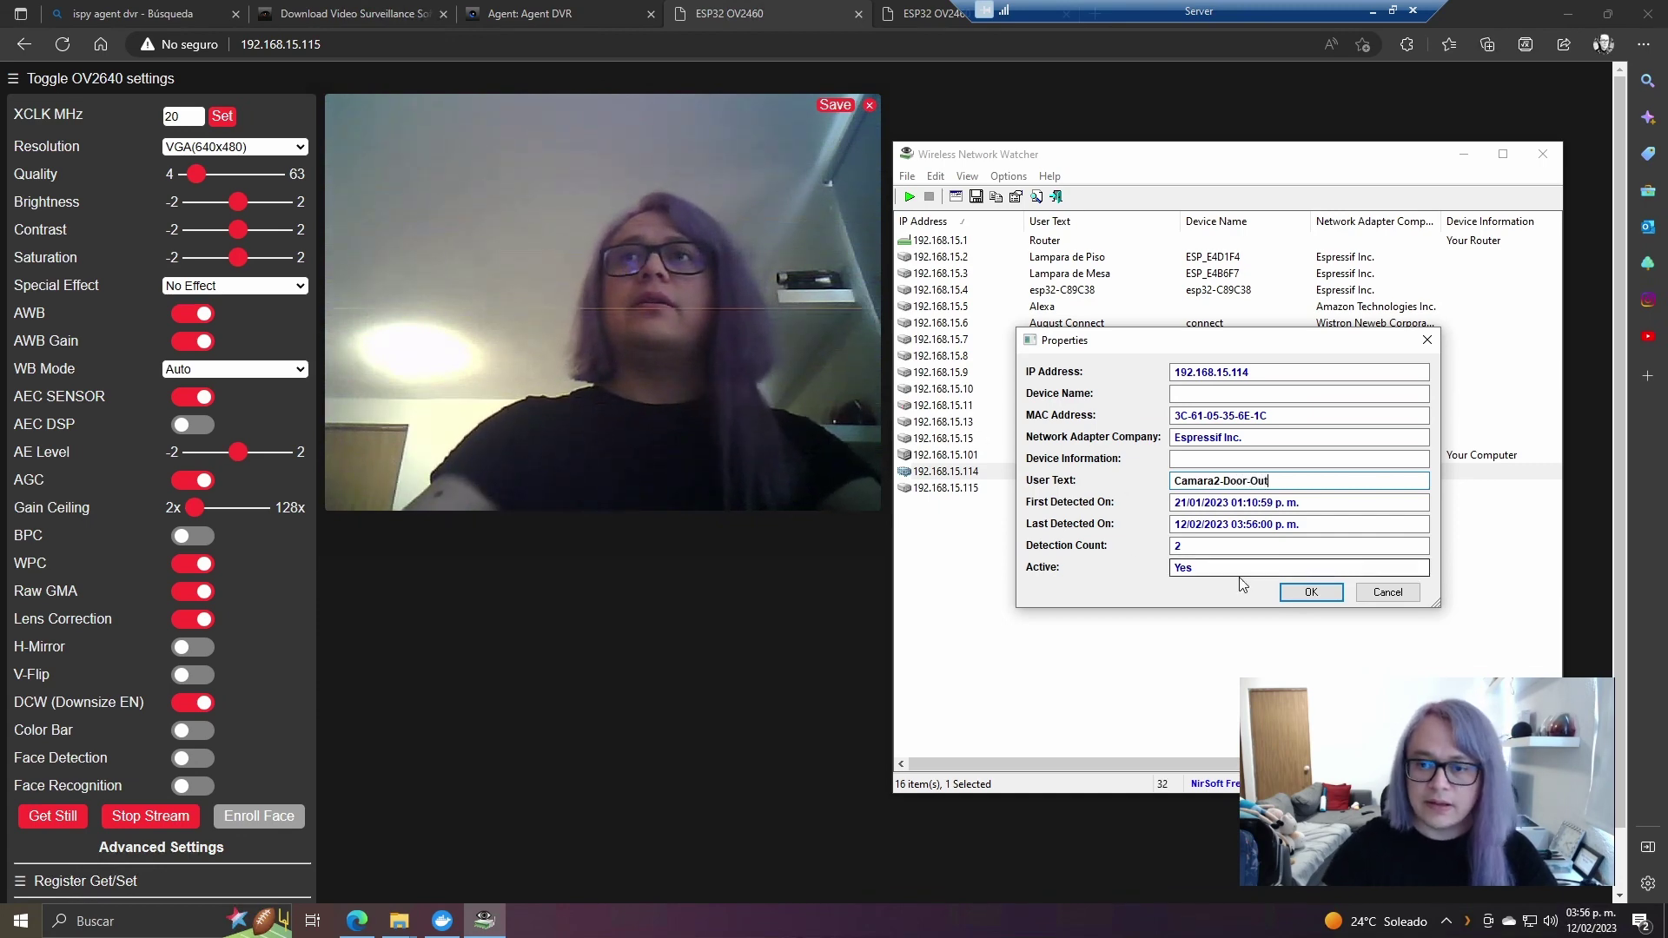
pyautogui.click(1313, 593)
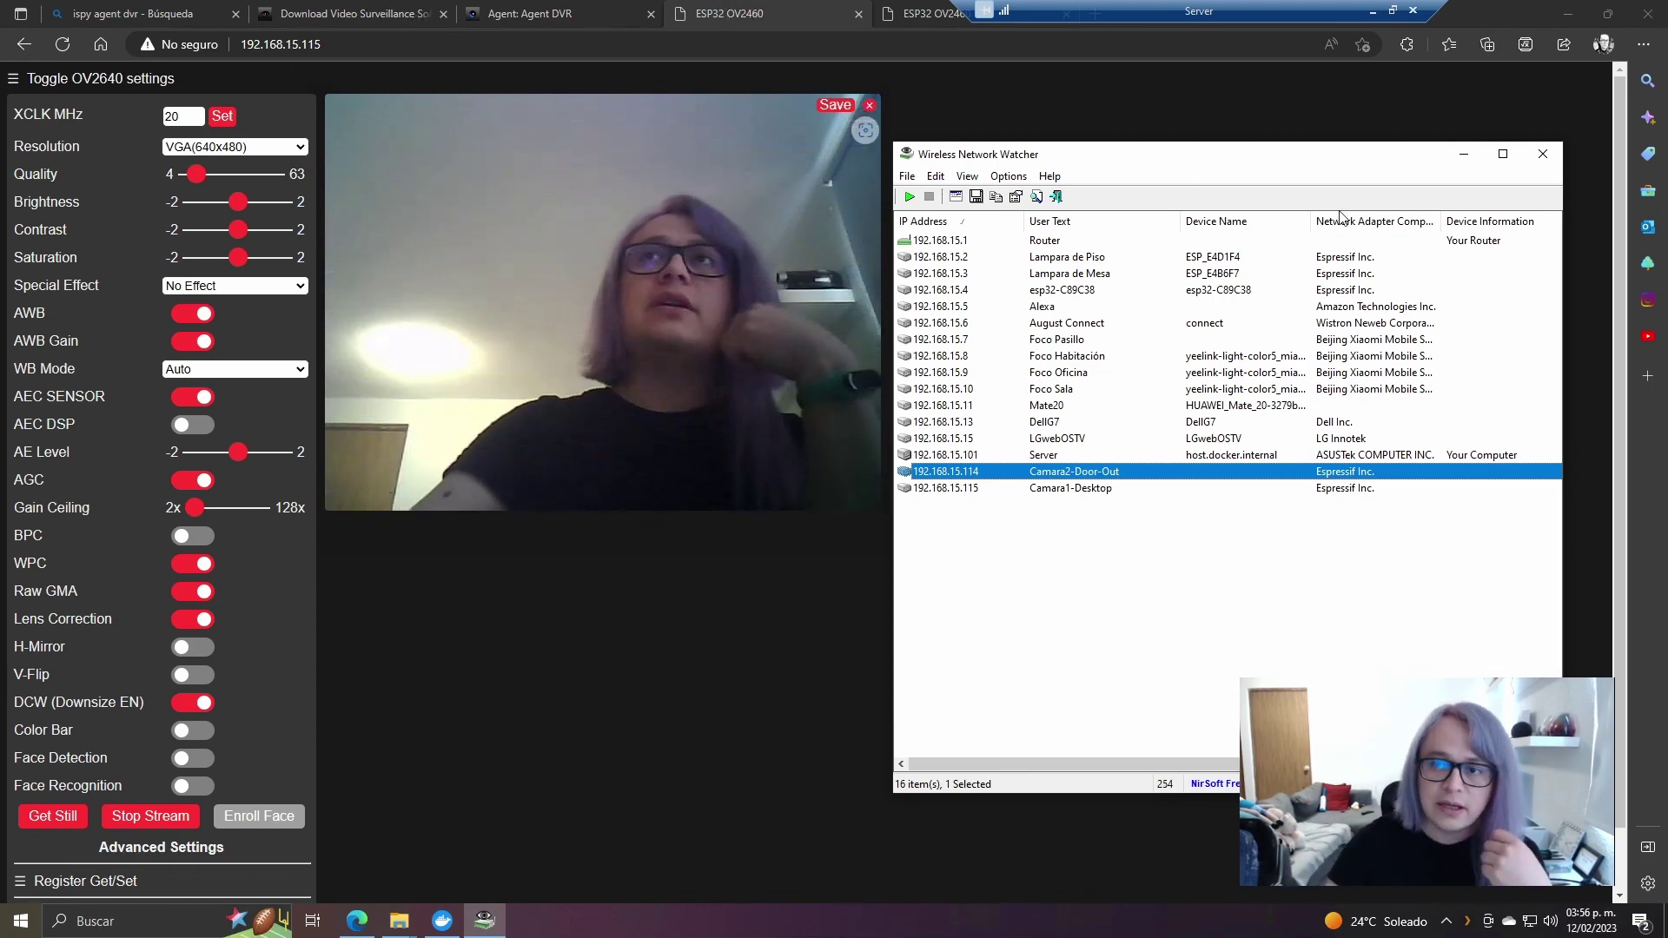
# - Stop the video stream of the camera at 192.168.15.115 and close both camera pages to return to Agent DVR
pyautogui.click(151, 816)
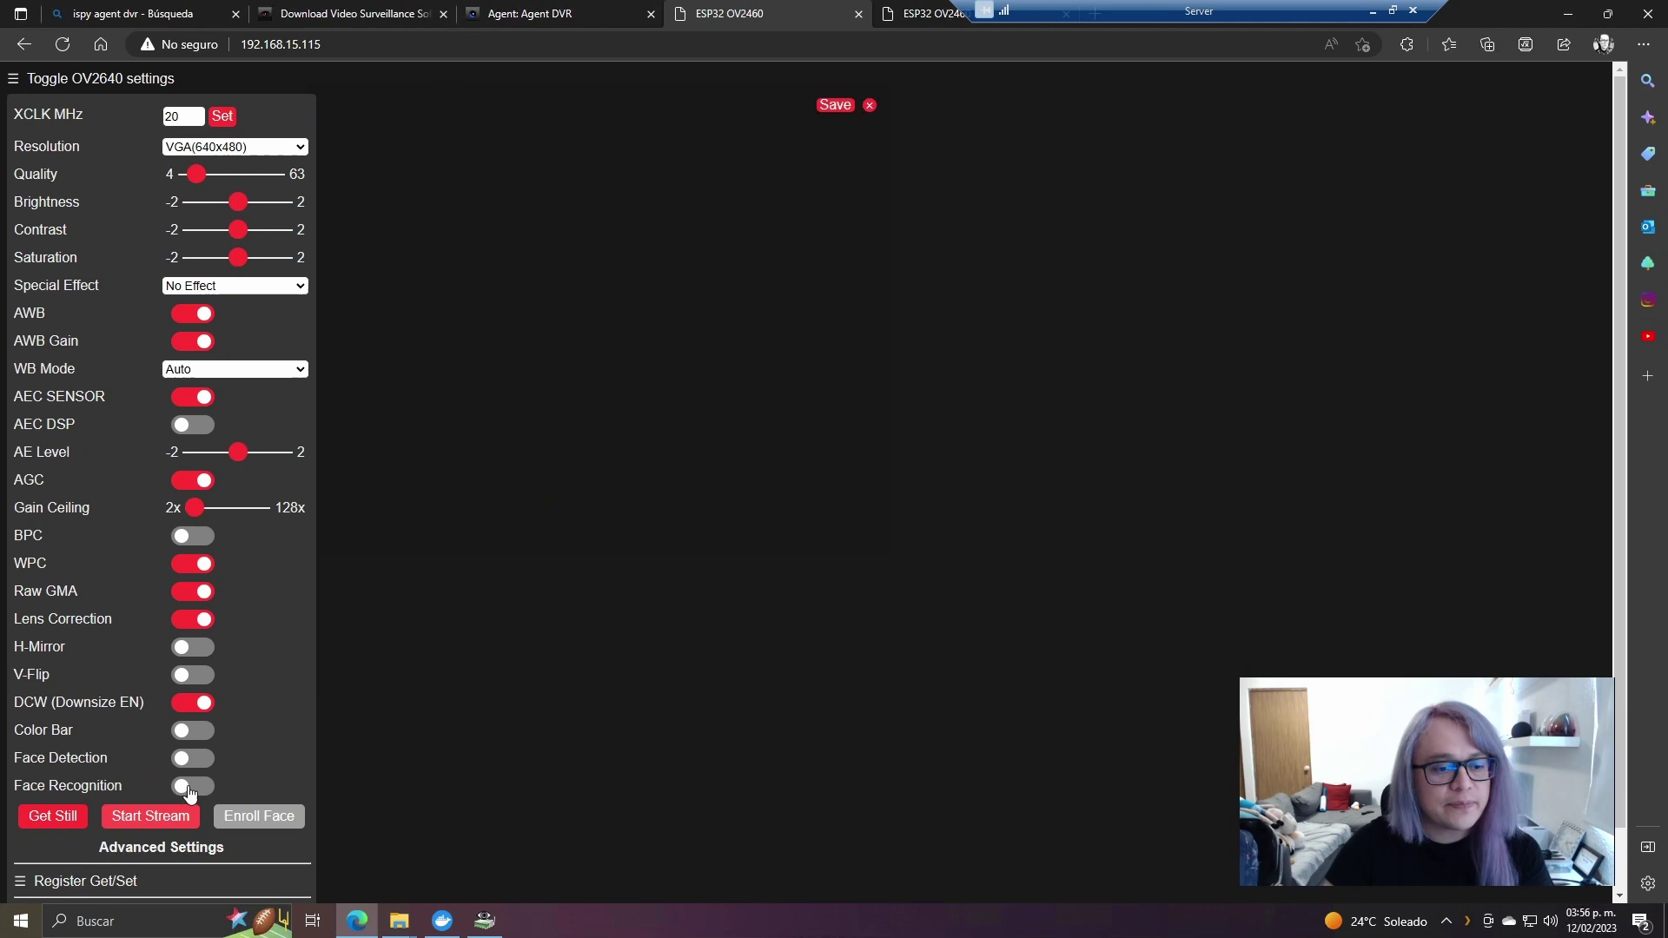
pyautogui.click(858, 14)
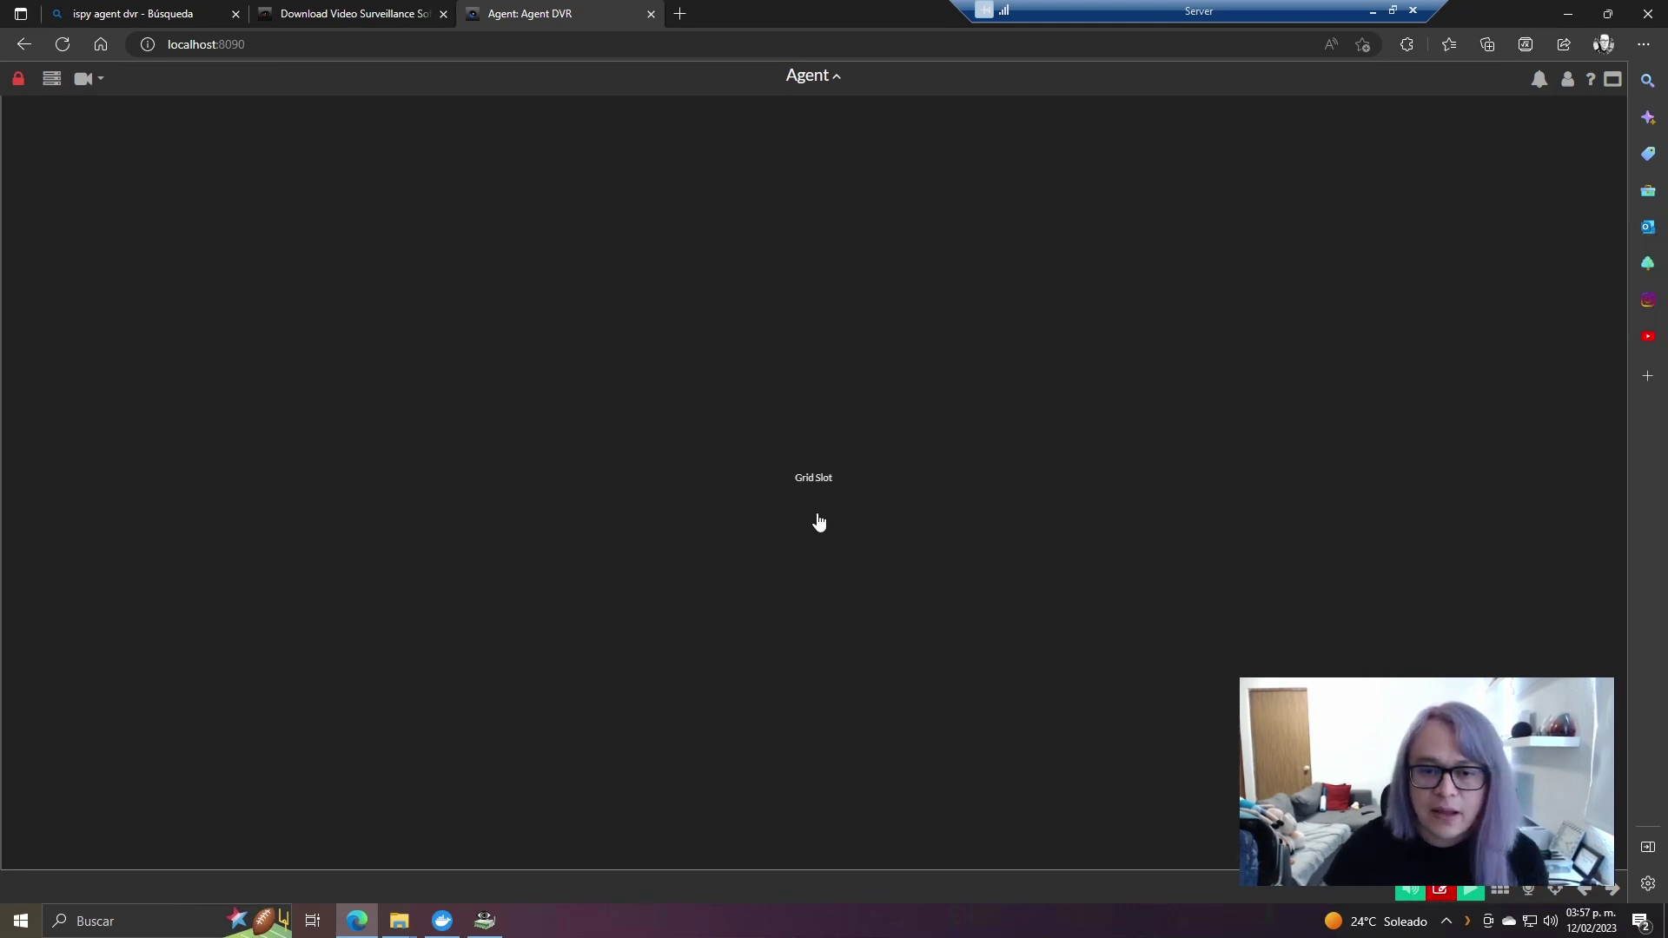
pyautogui.click(798, 497)
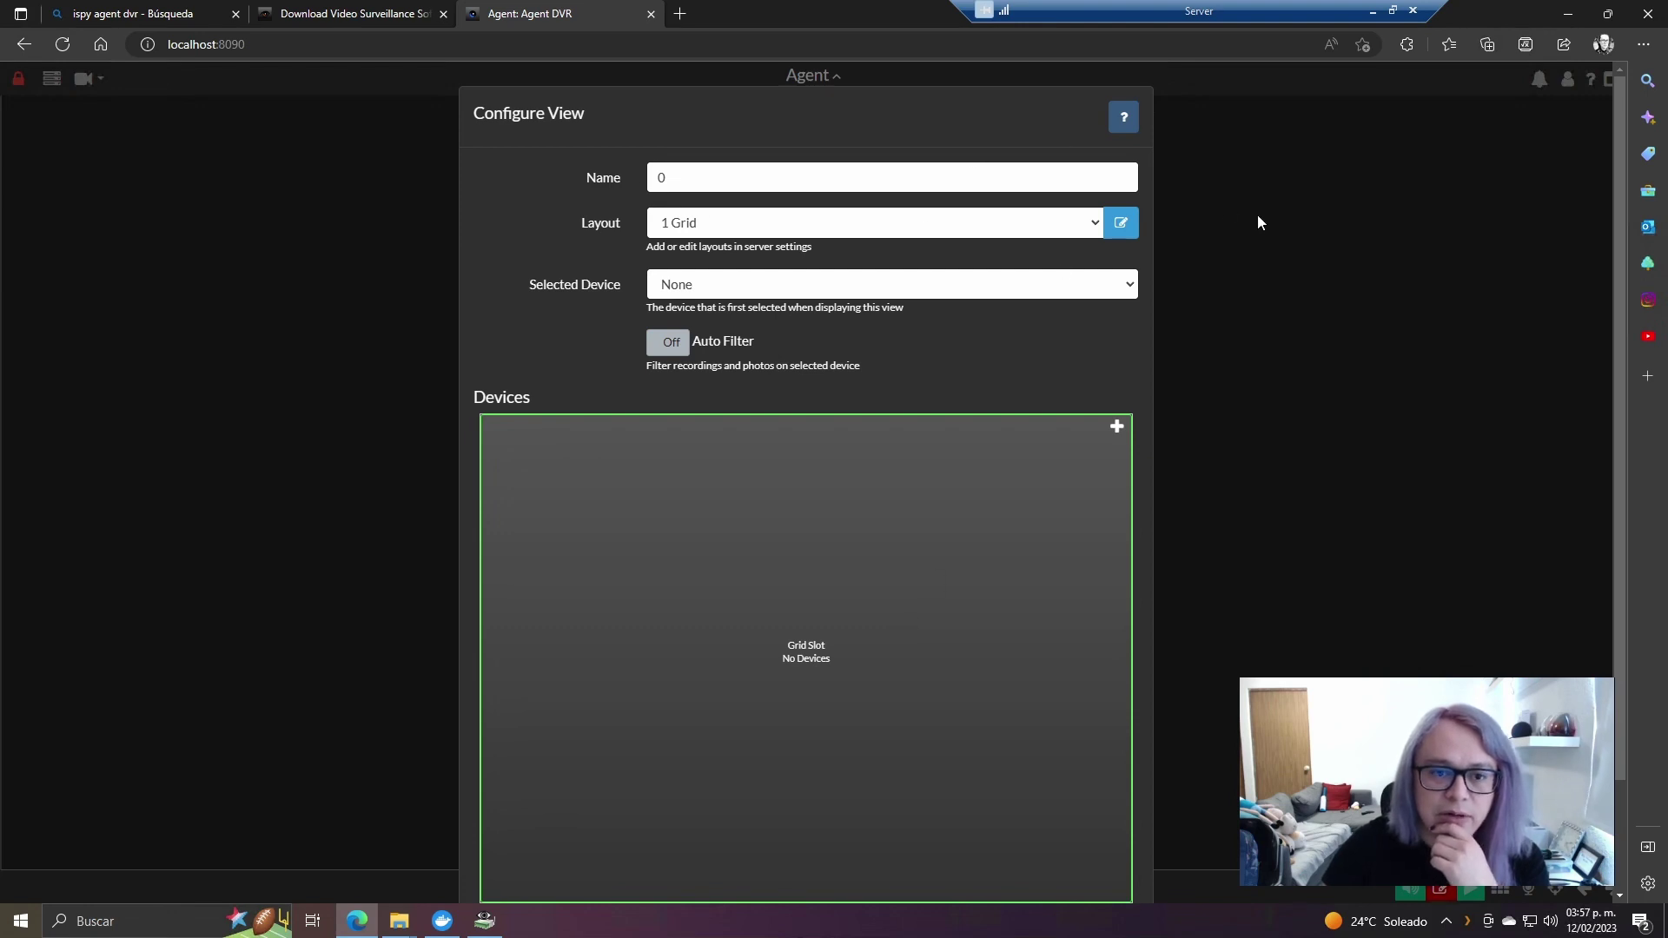
pyautogui.press('Escape')
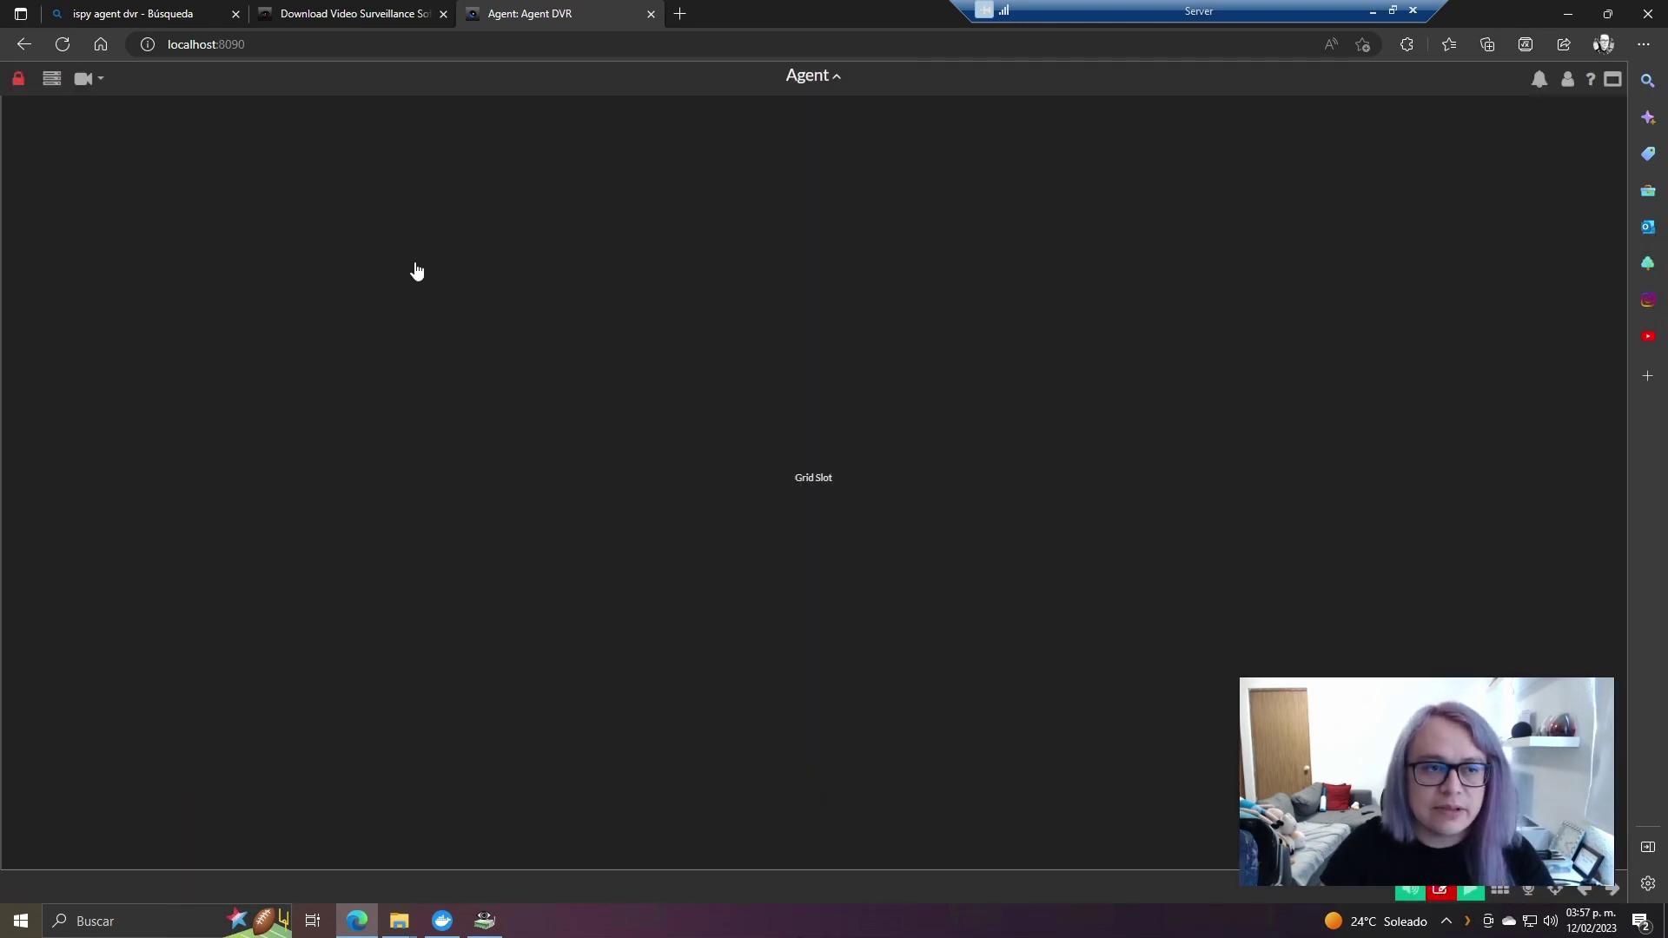
pyautogui.click(54, 79)
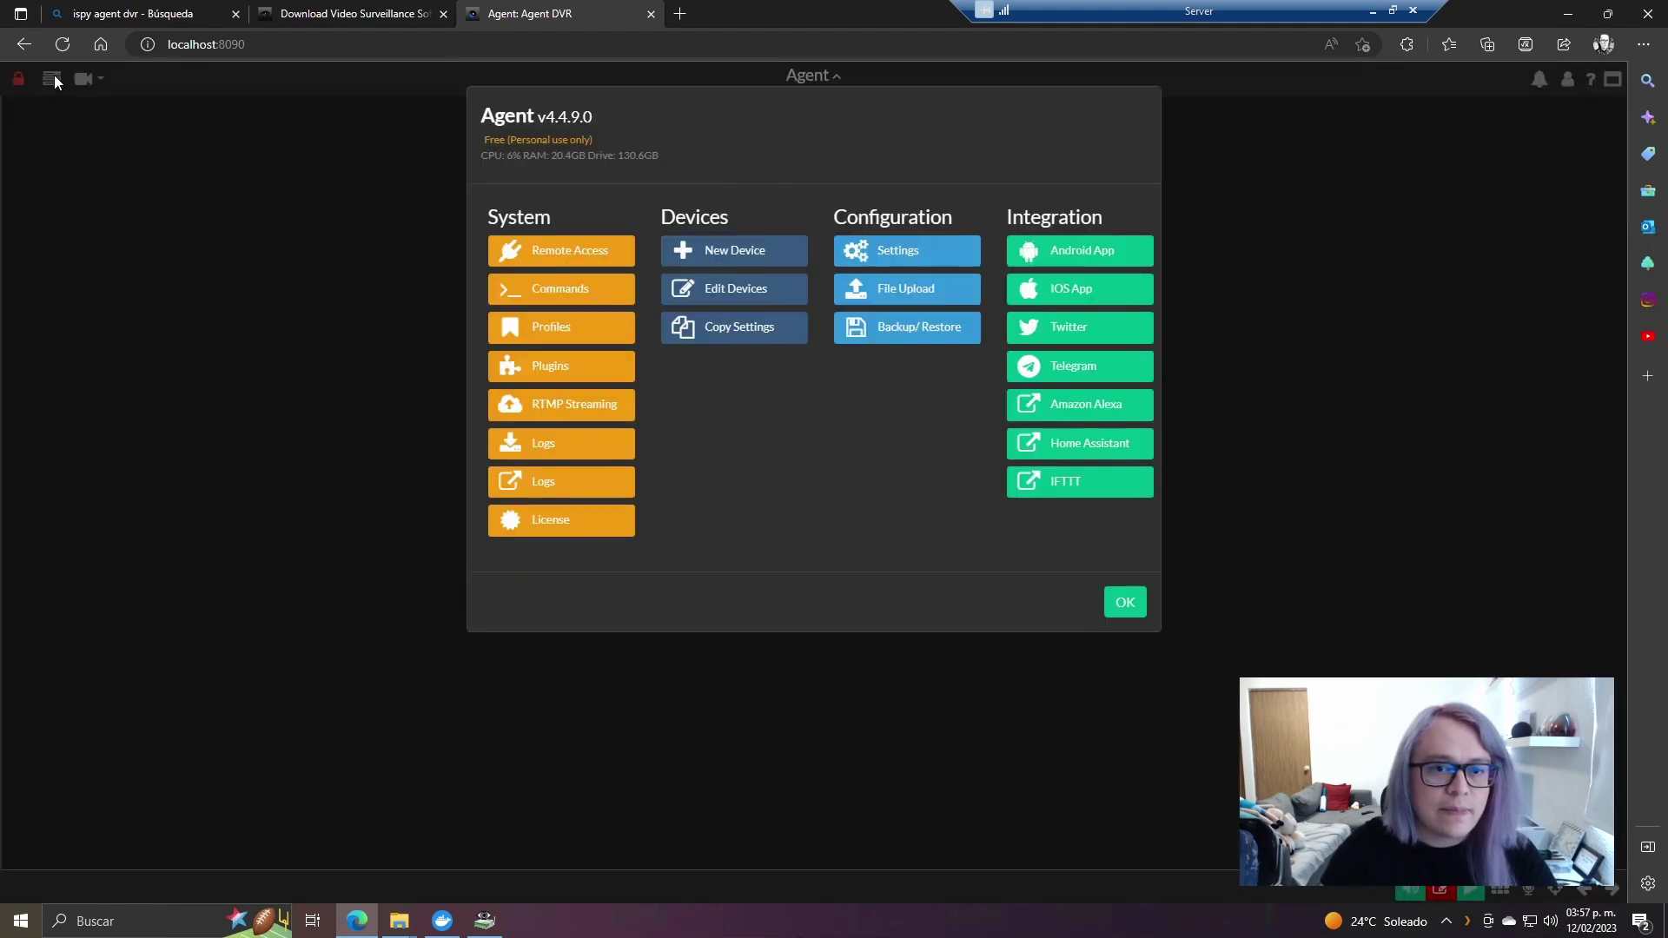
pyautogui.click(116, 94)
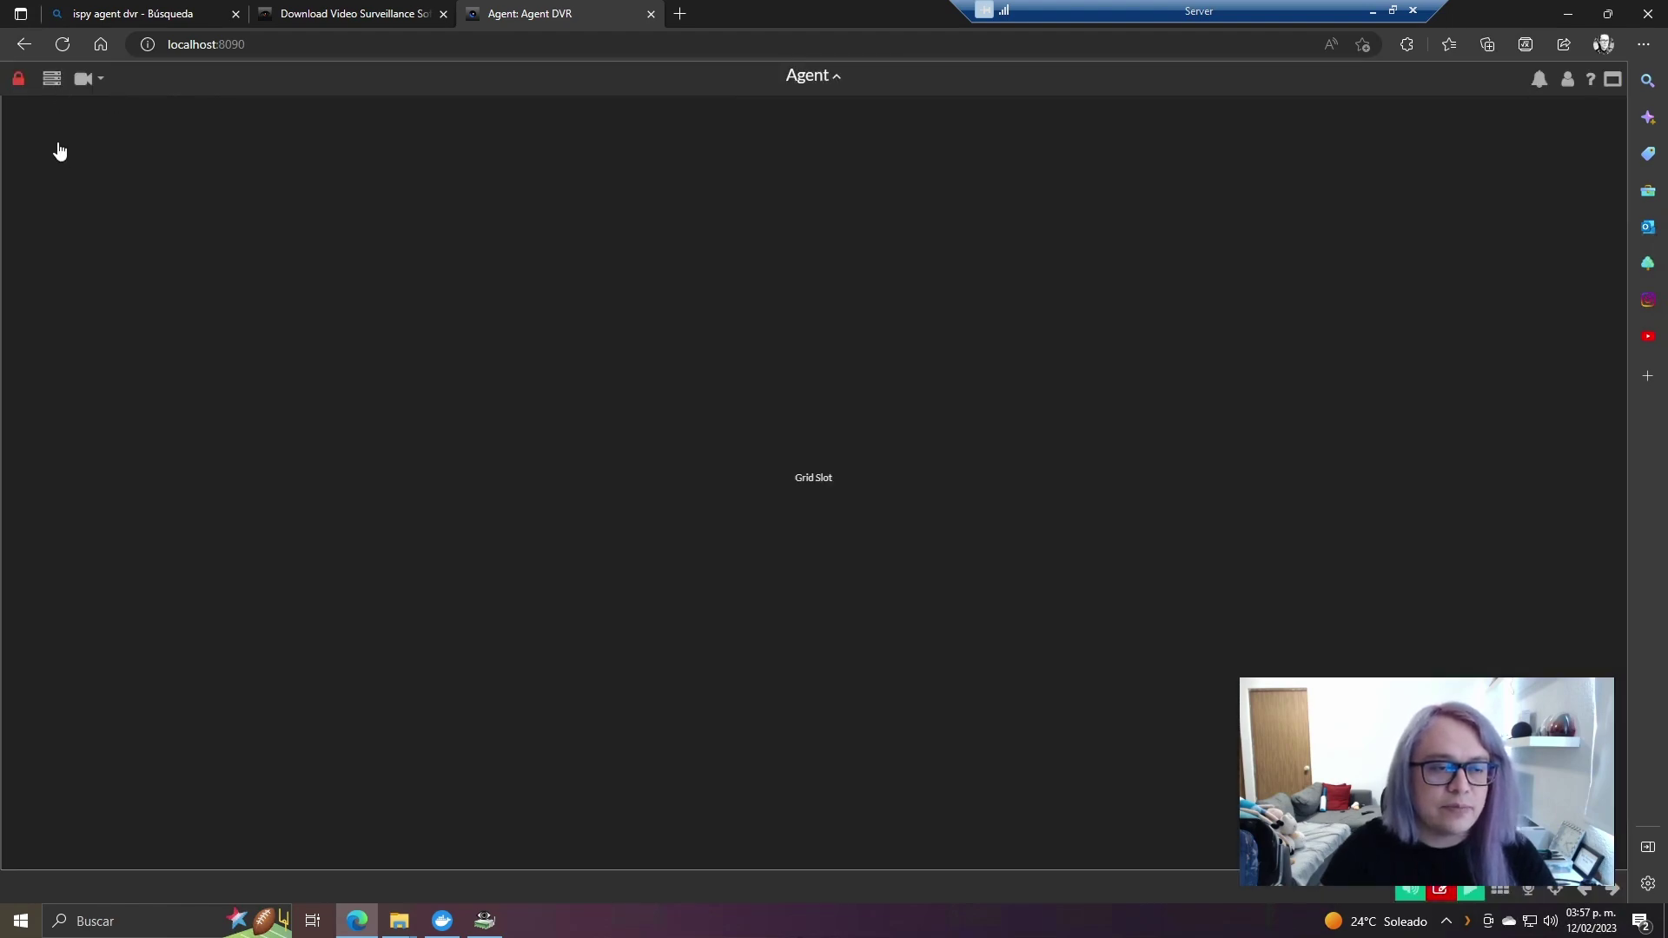
# - Add a new device to the grid slot with the IP Camera Wizard, with Record on Detect on and Record Raw off
pyautogui.click(51, 81)
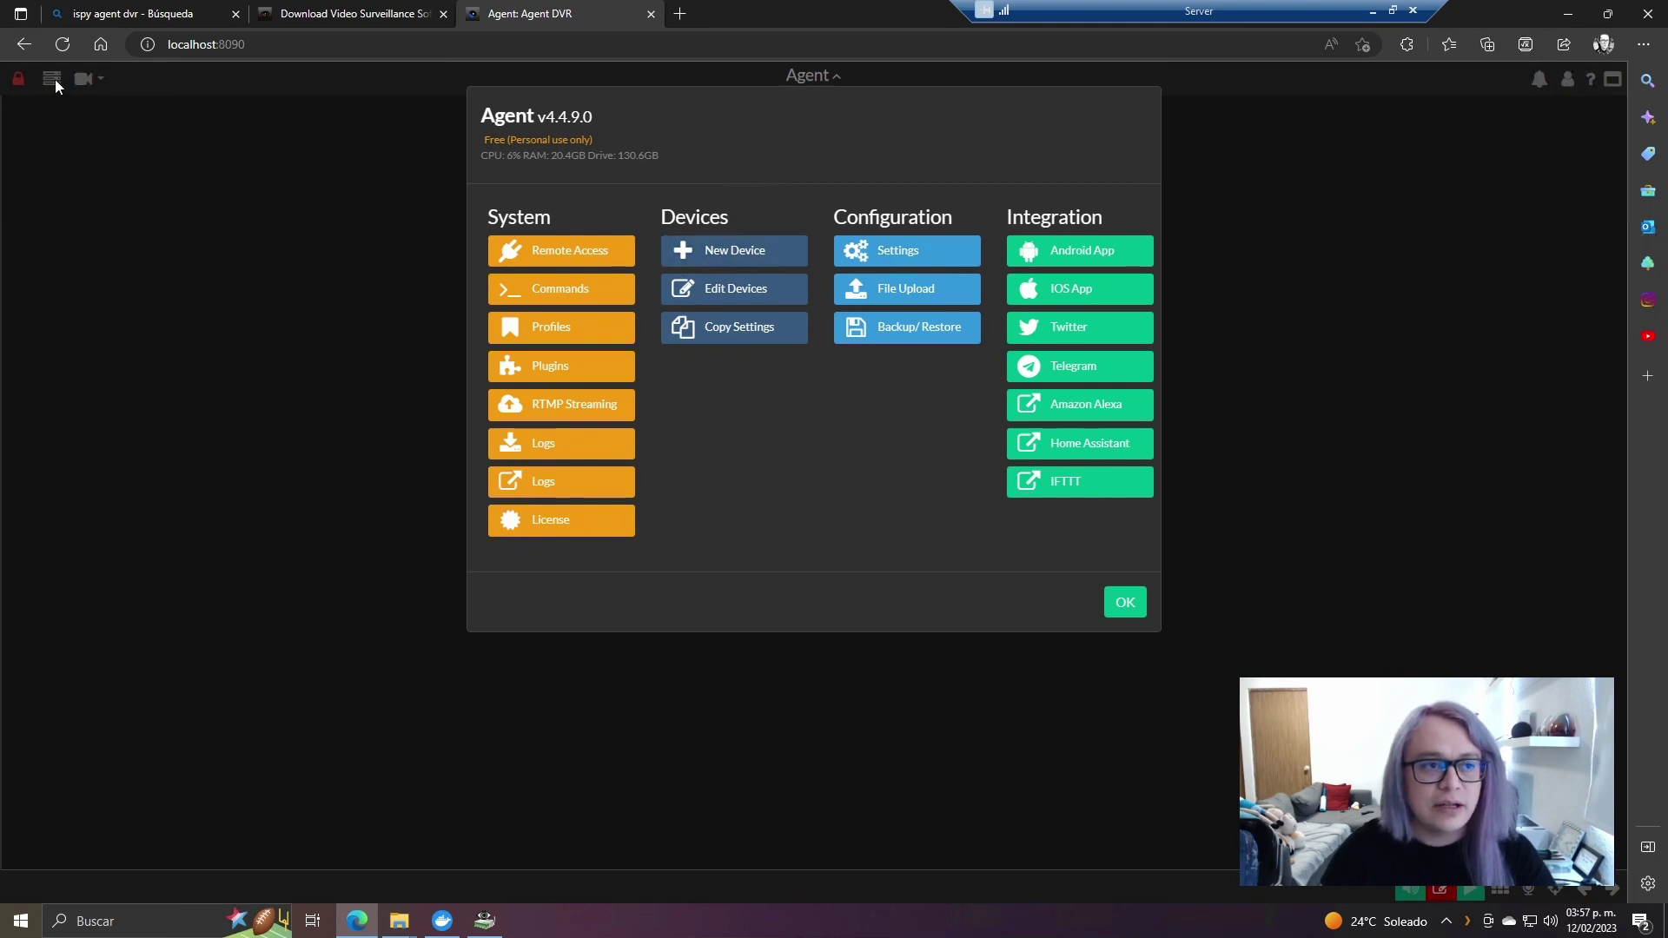
pyautogui.click(716, 261)
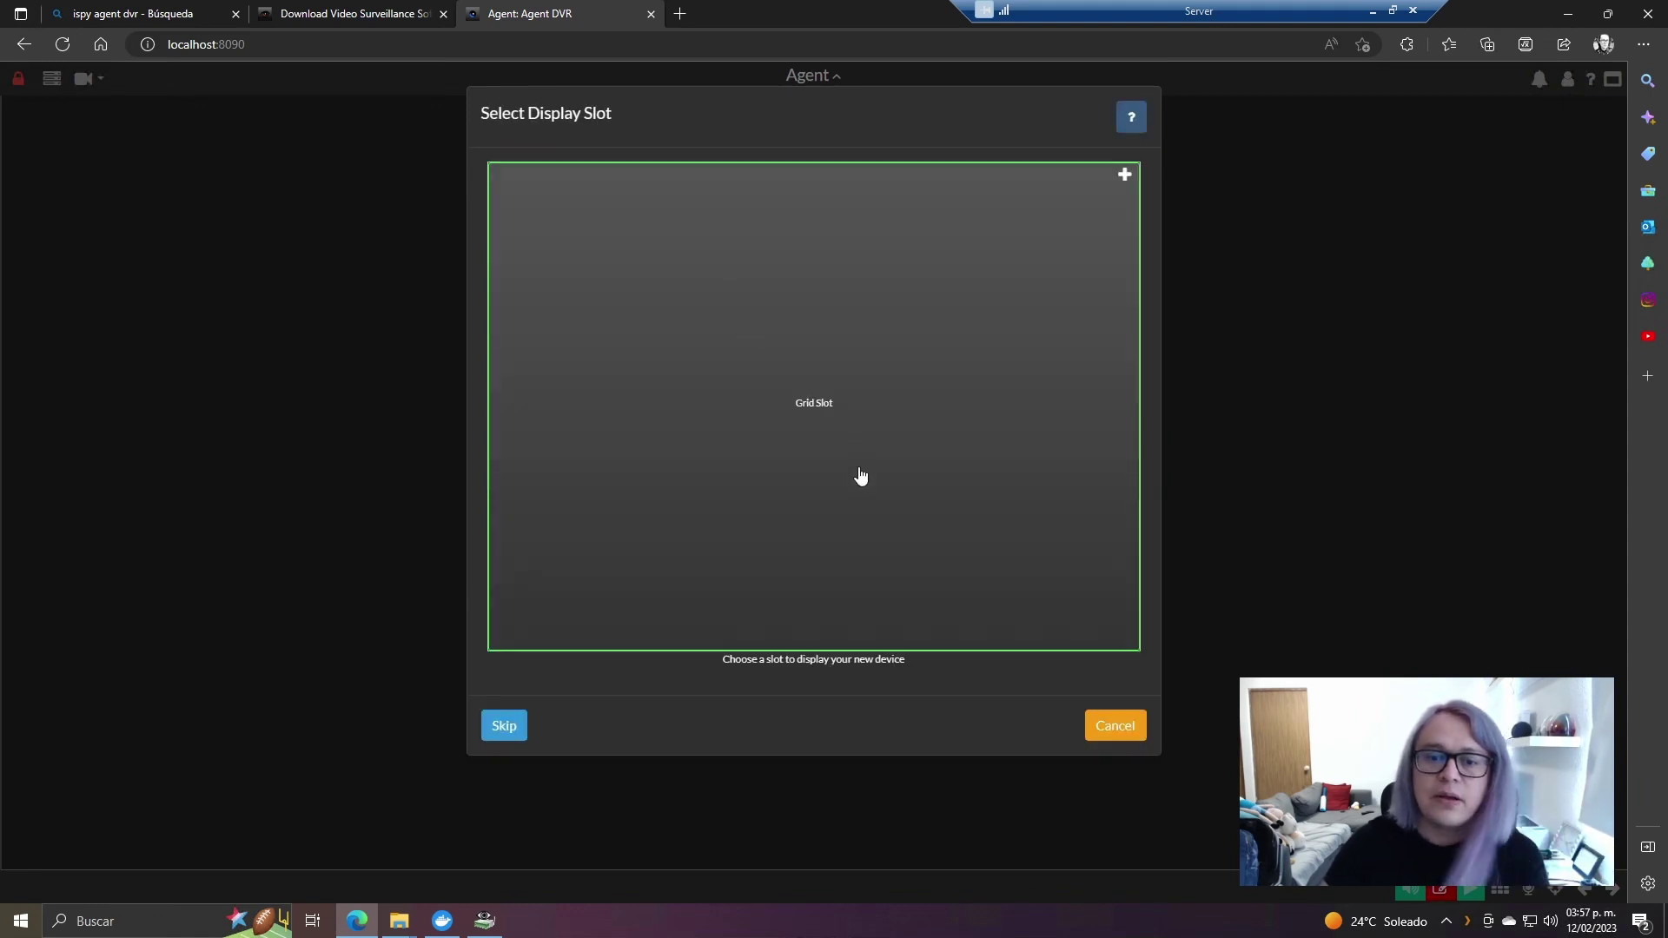
pyautogui.click(823, 409)
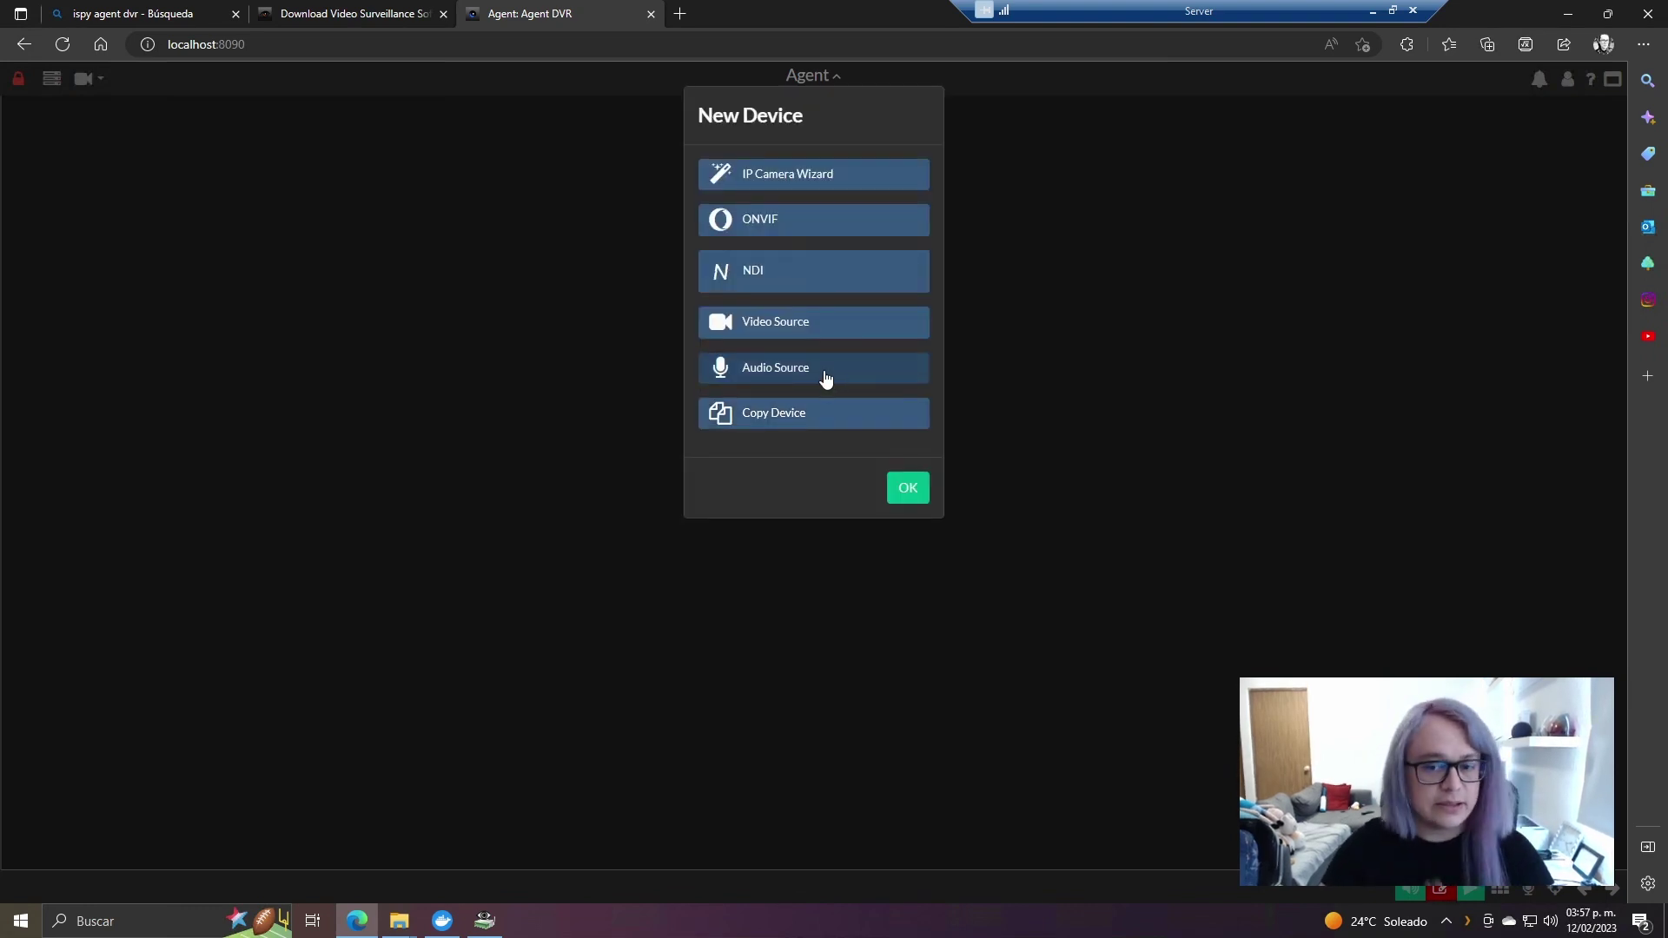
pyautogui.click(778, 184)
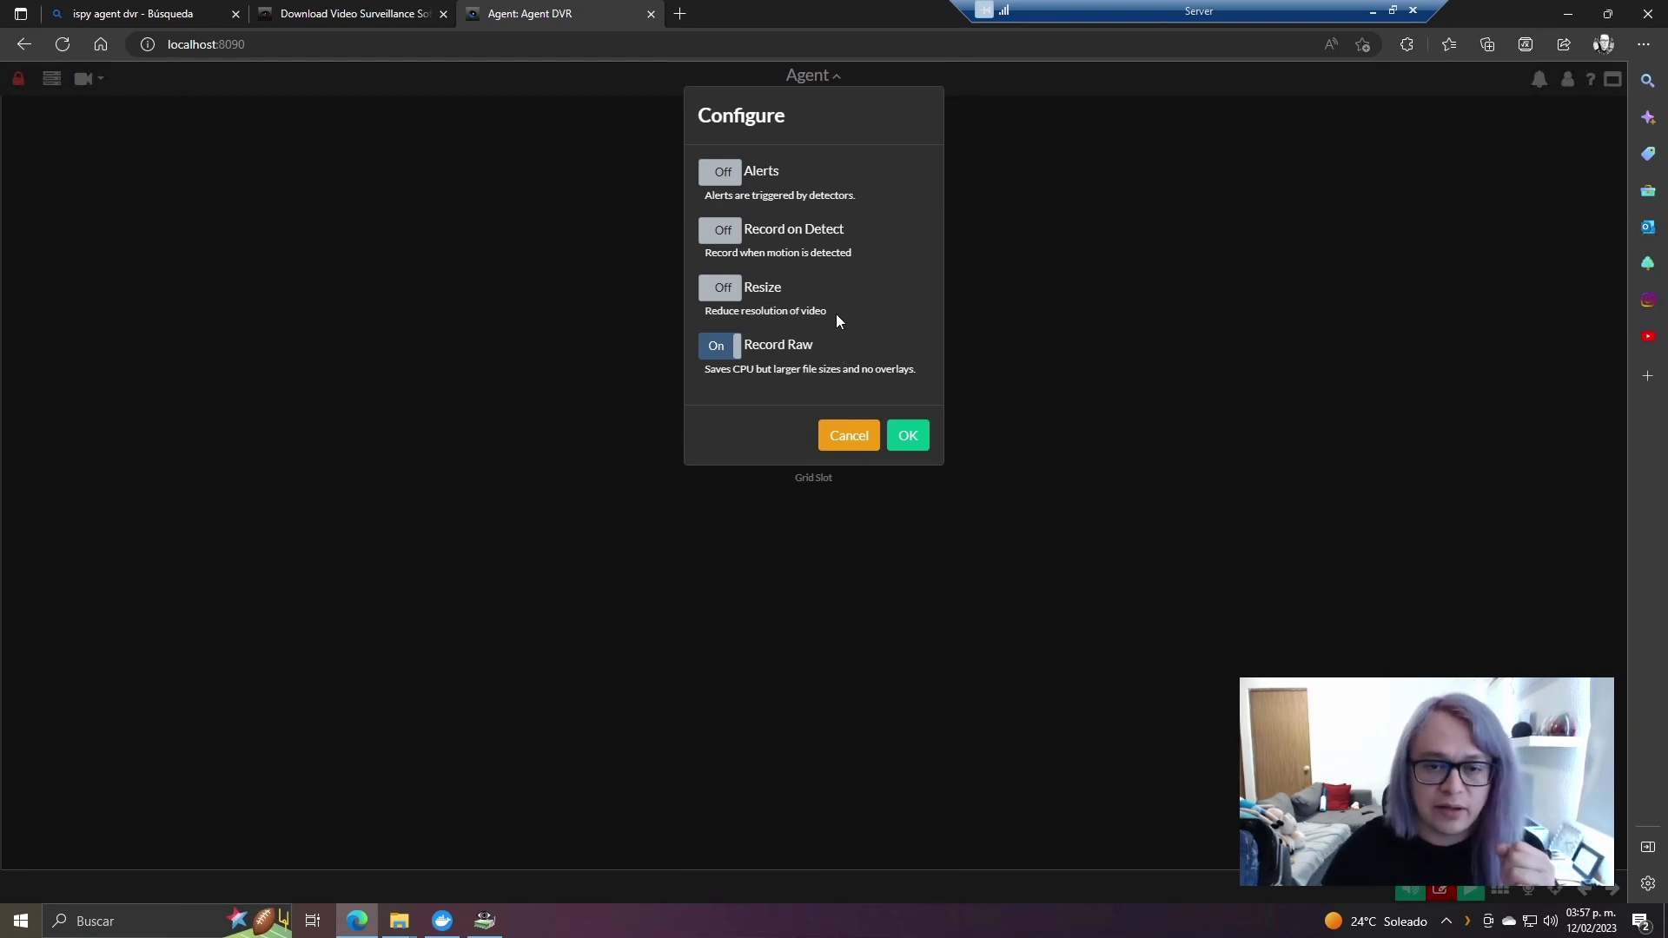
pyautogui.click(723, 241)
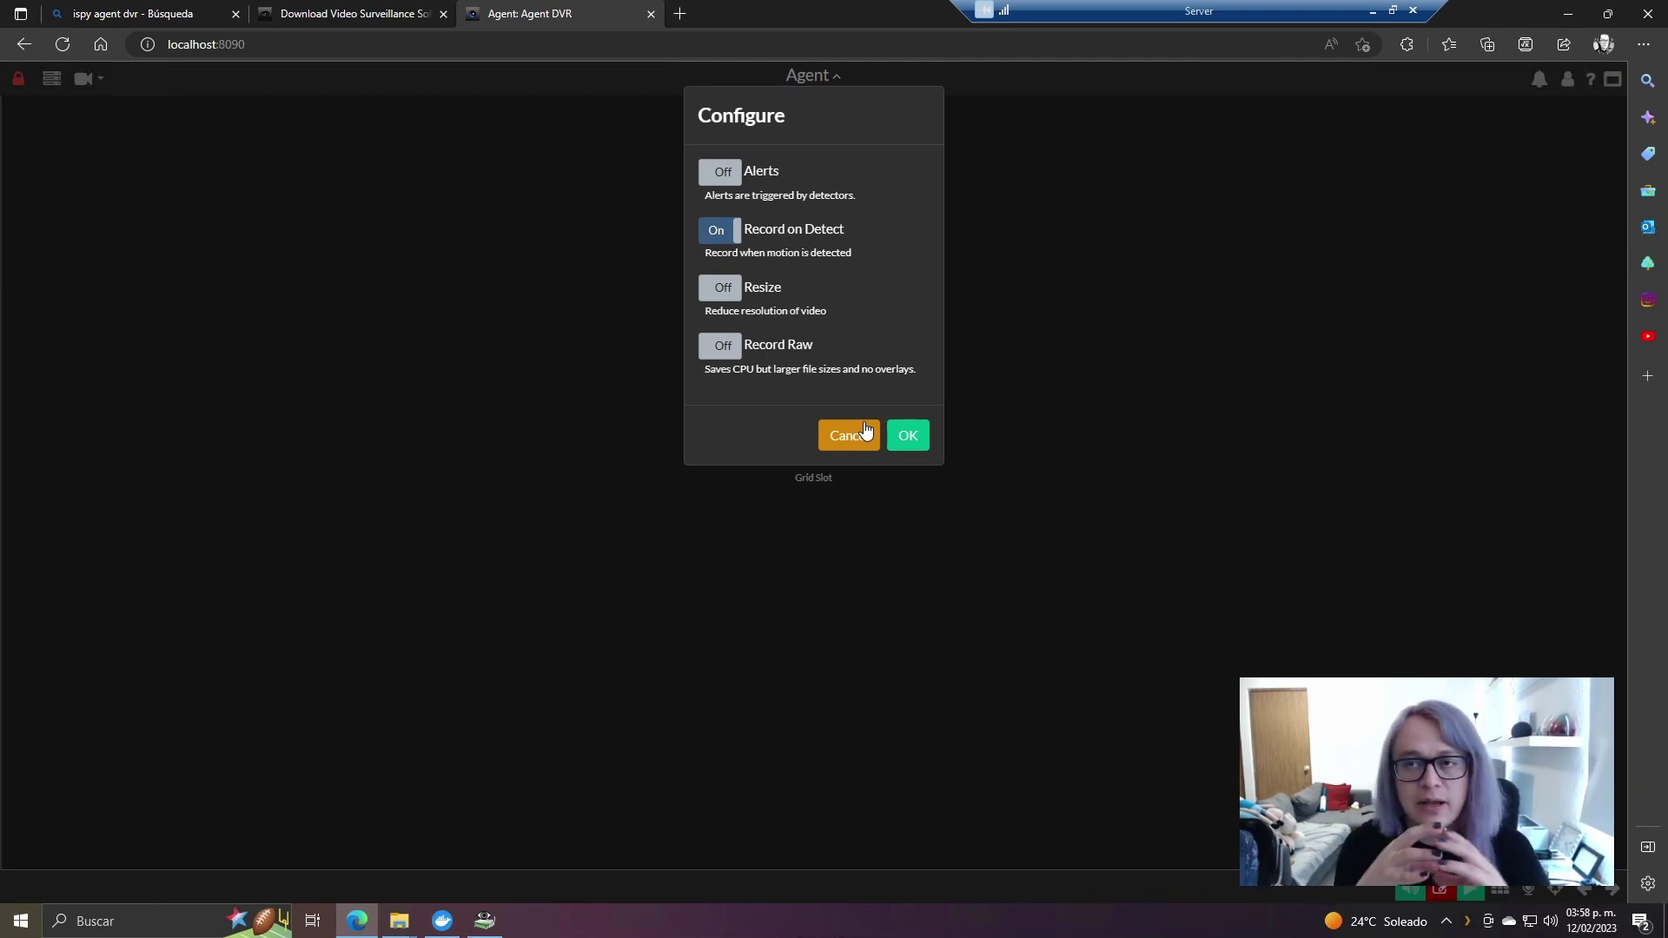
pyautogui.click(909, 437)
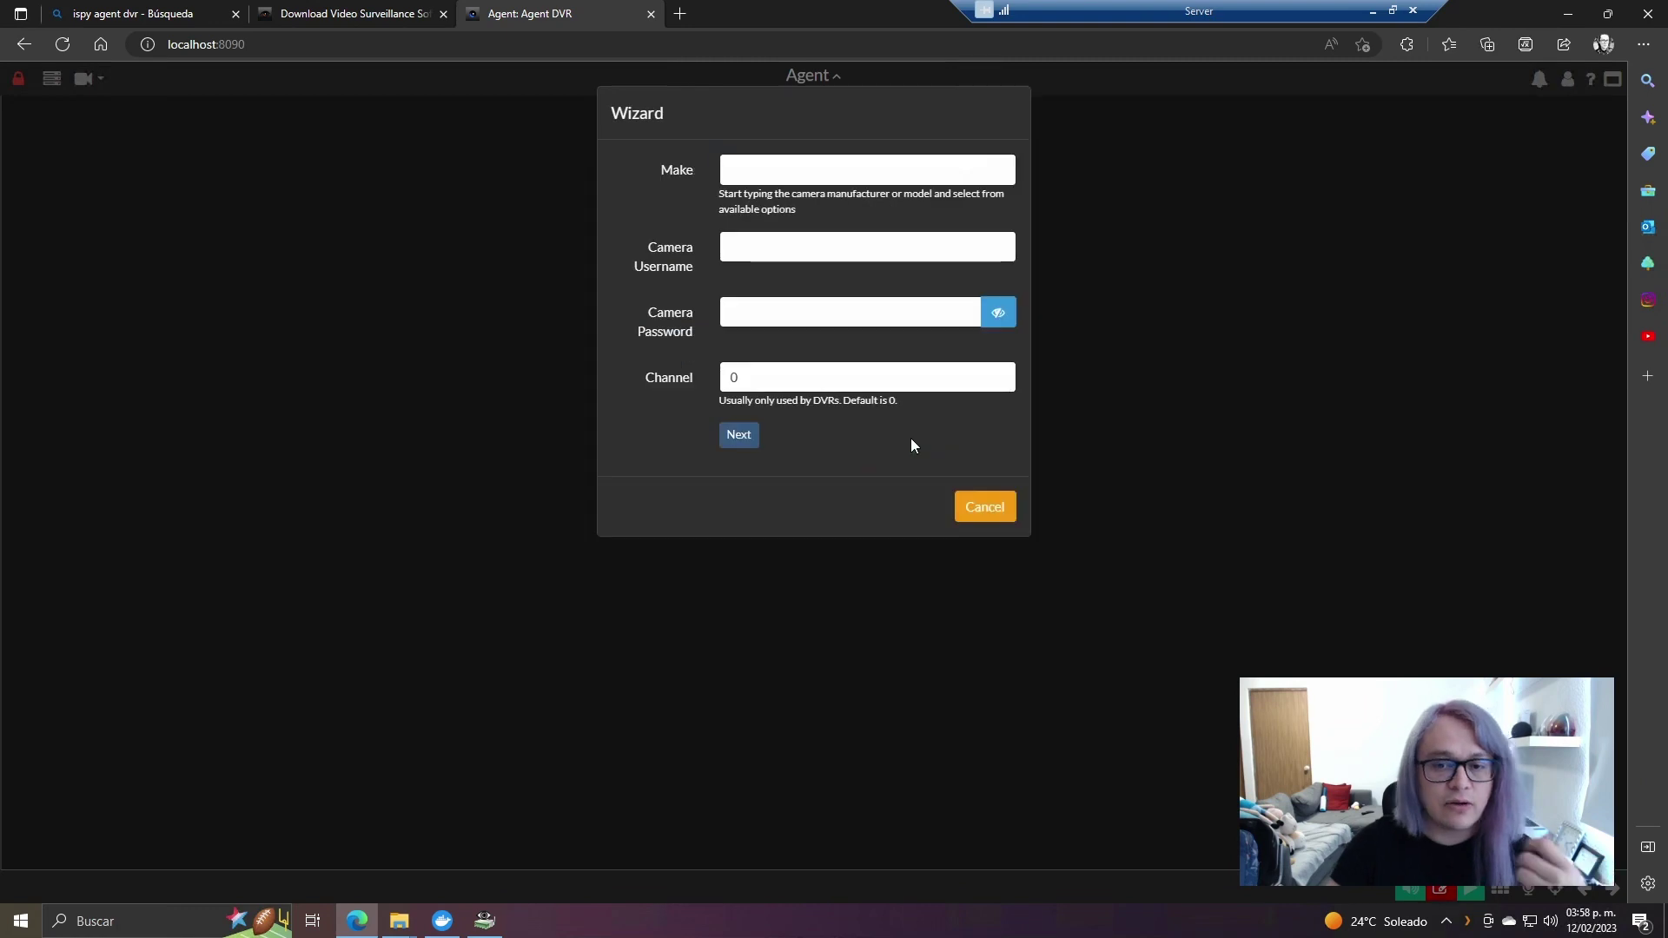
# - Set the camera make to Esp32: Ai-Thinker, leave the login fields empty and continue to the network address
pyautogui.click(762, 164)
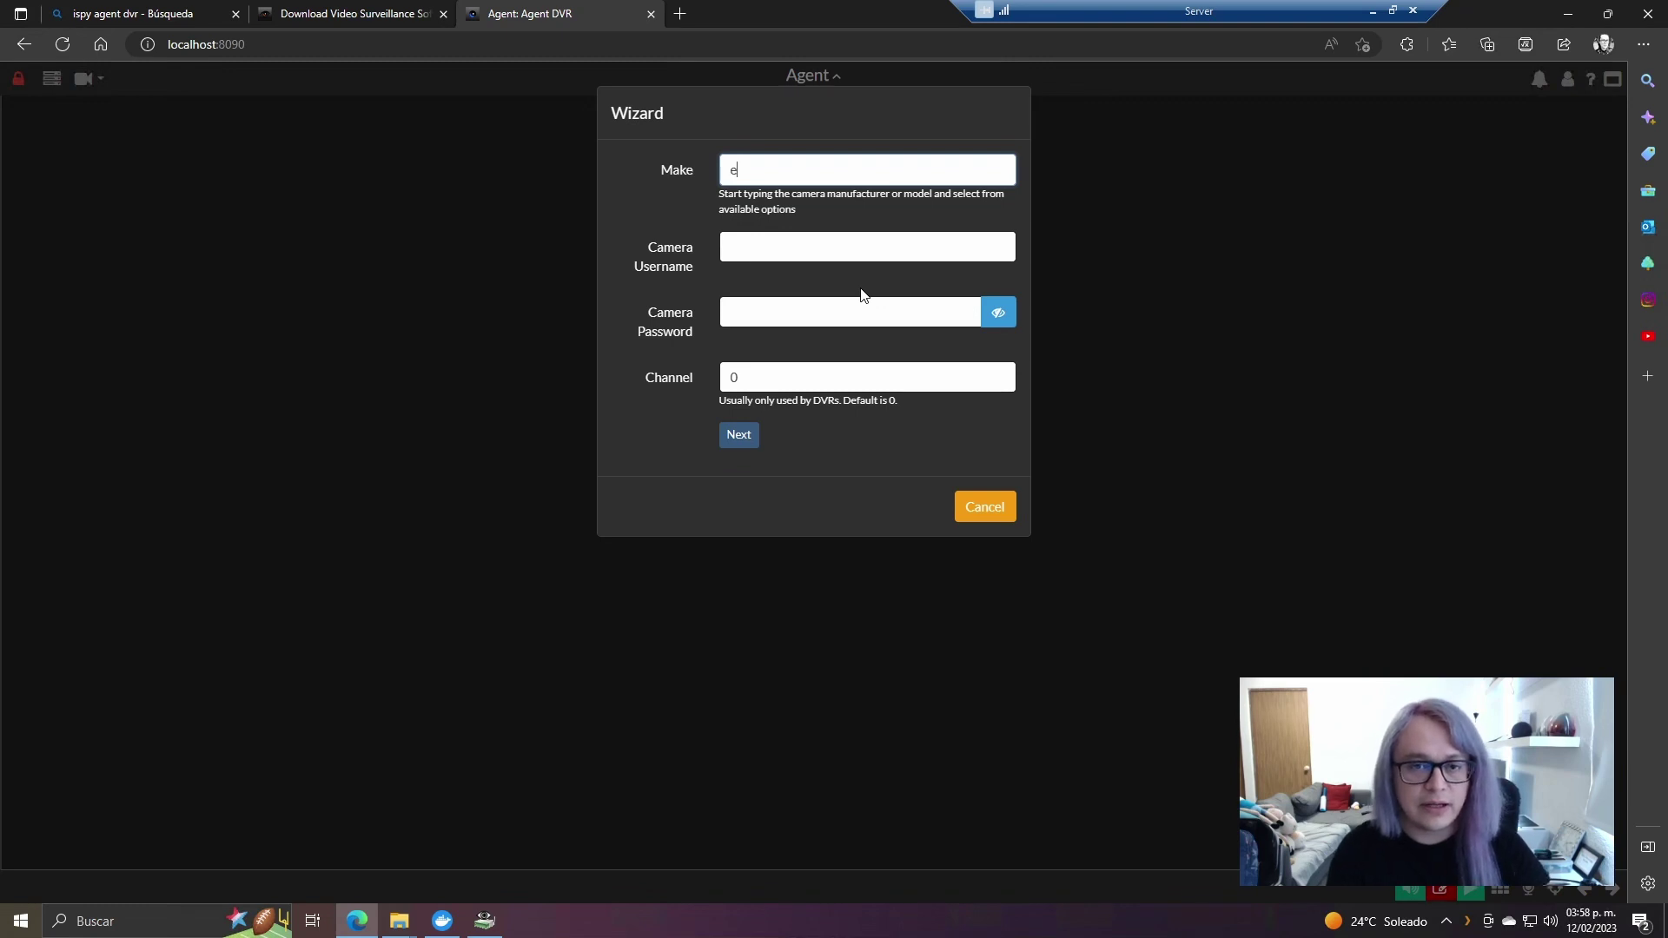
pyautogui.write('esp3')
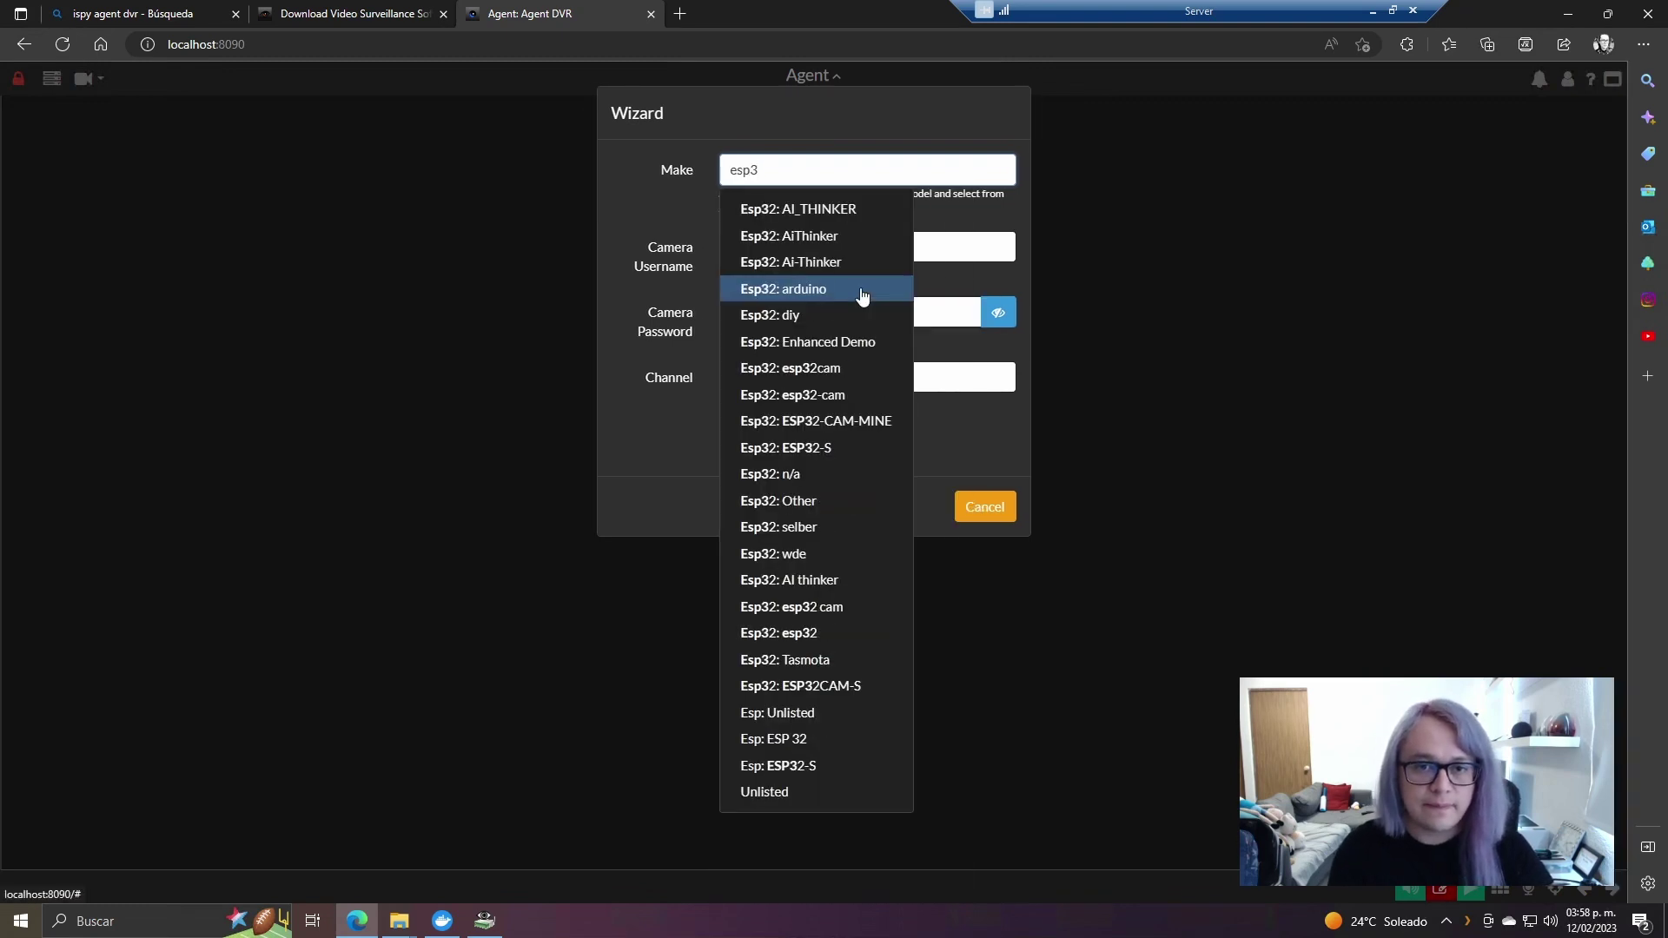
pyautogui.write('2')
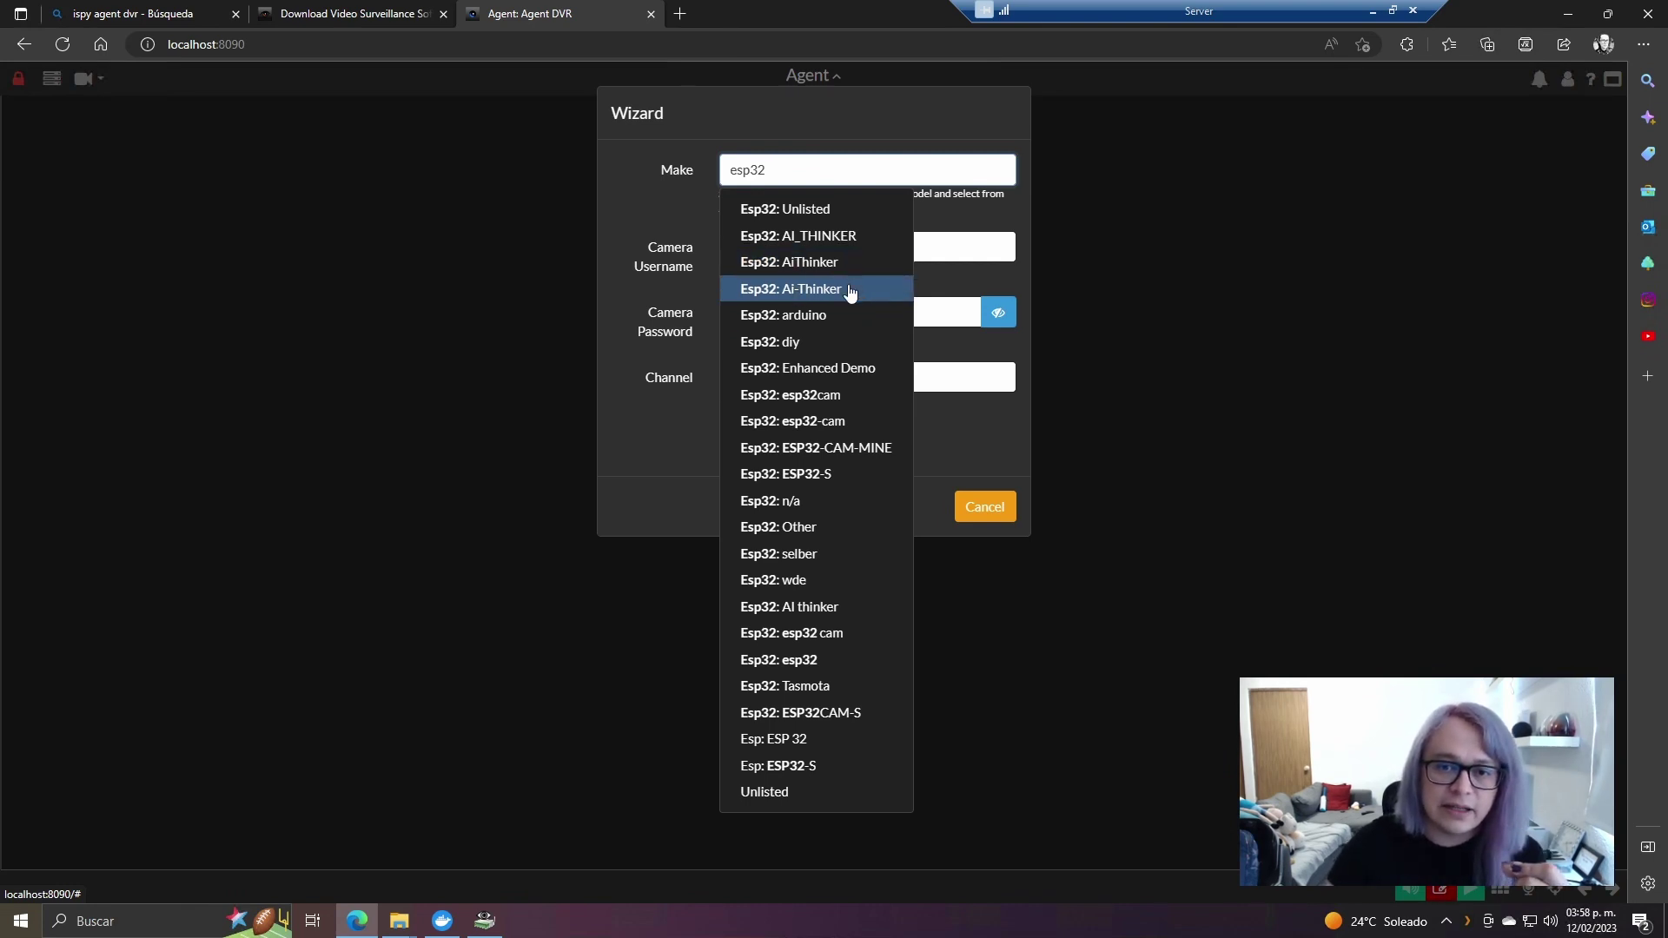
pyautogui.click(850, 293)
pyautogui.click(773, 246)
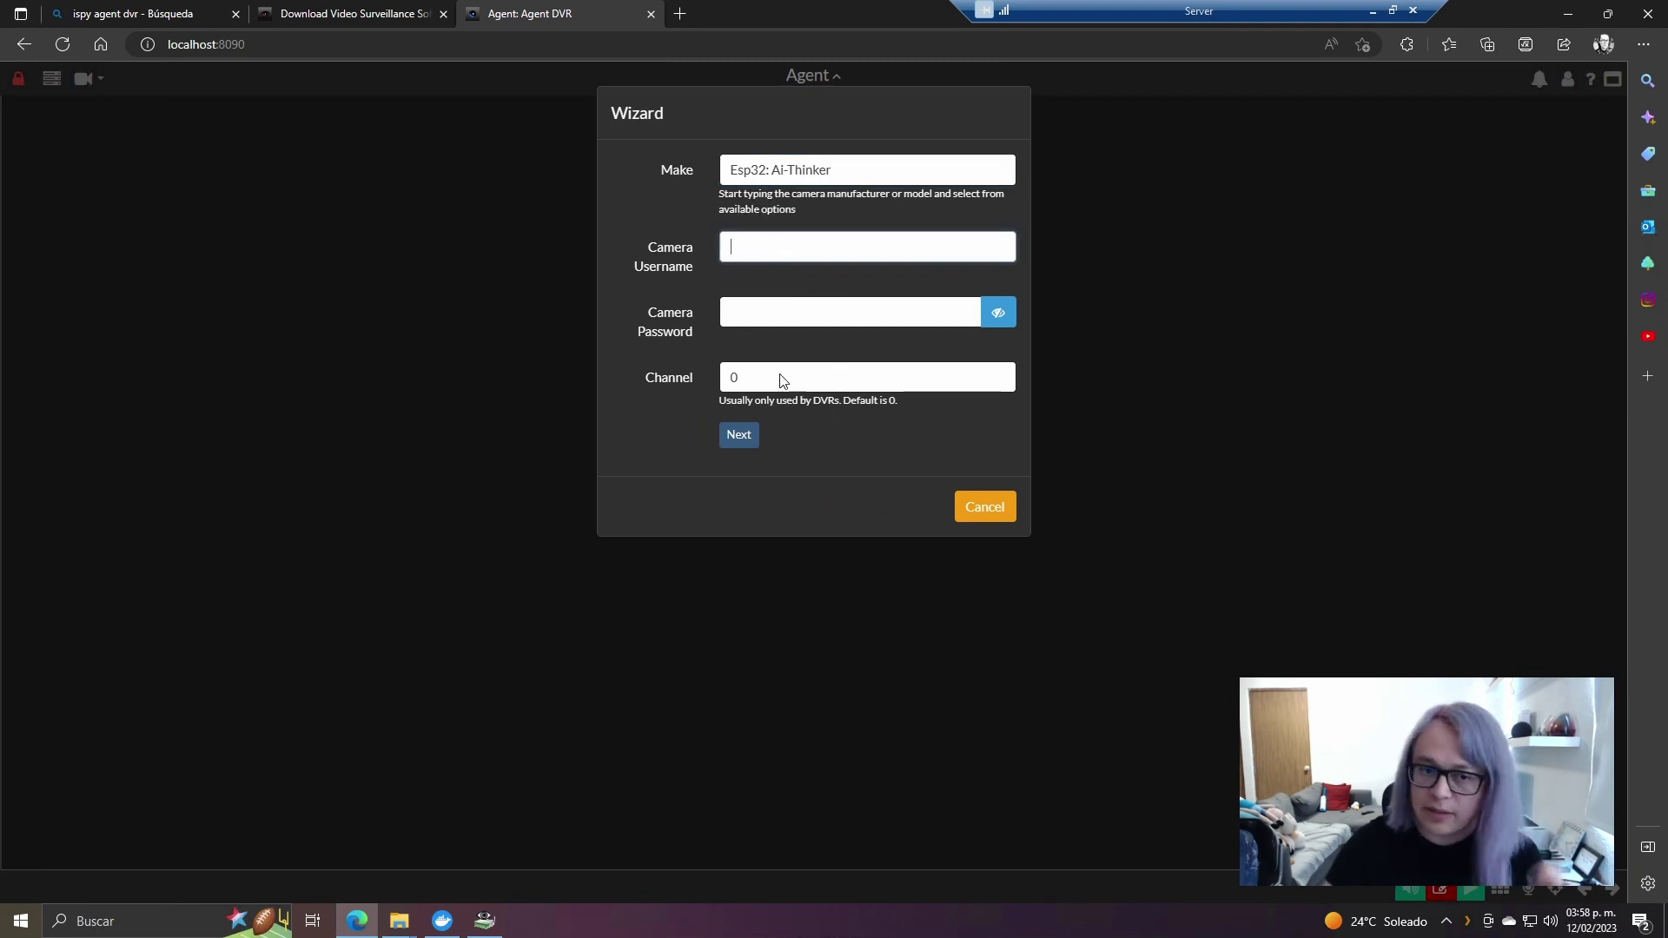
pyautogui.click(738, 436)
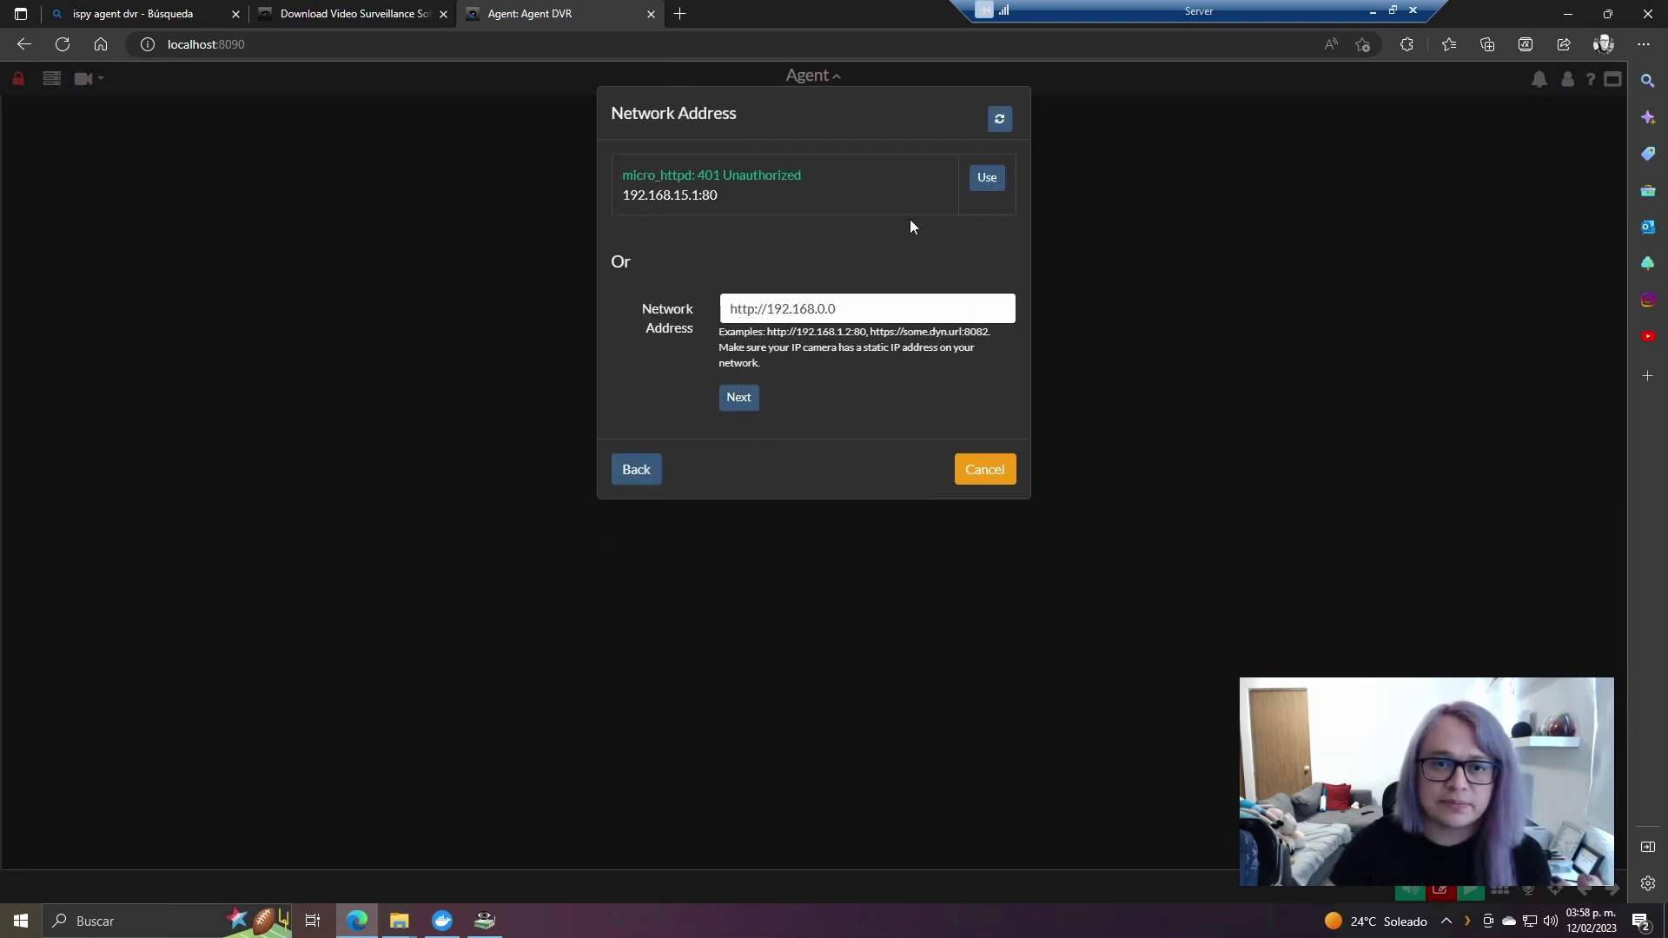
pyautogui.click(998, 121)
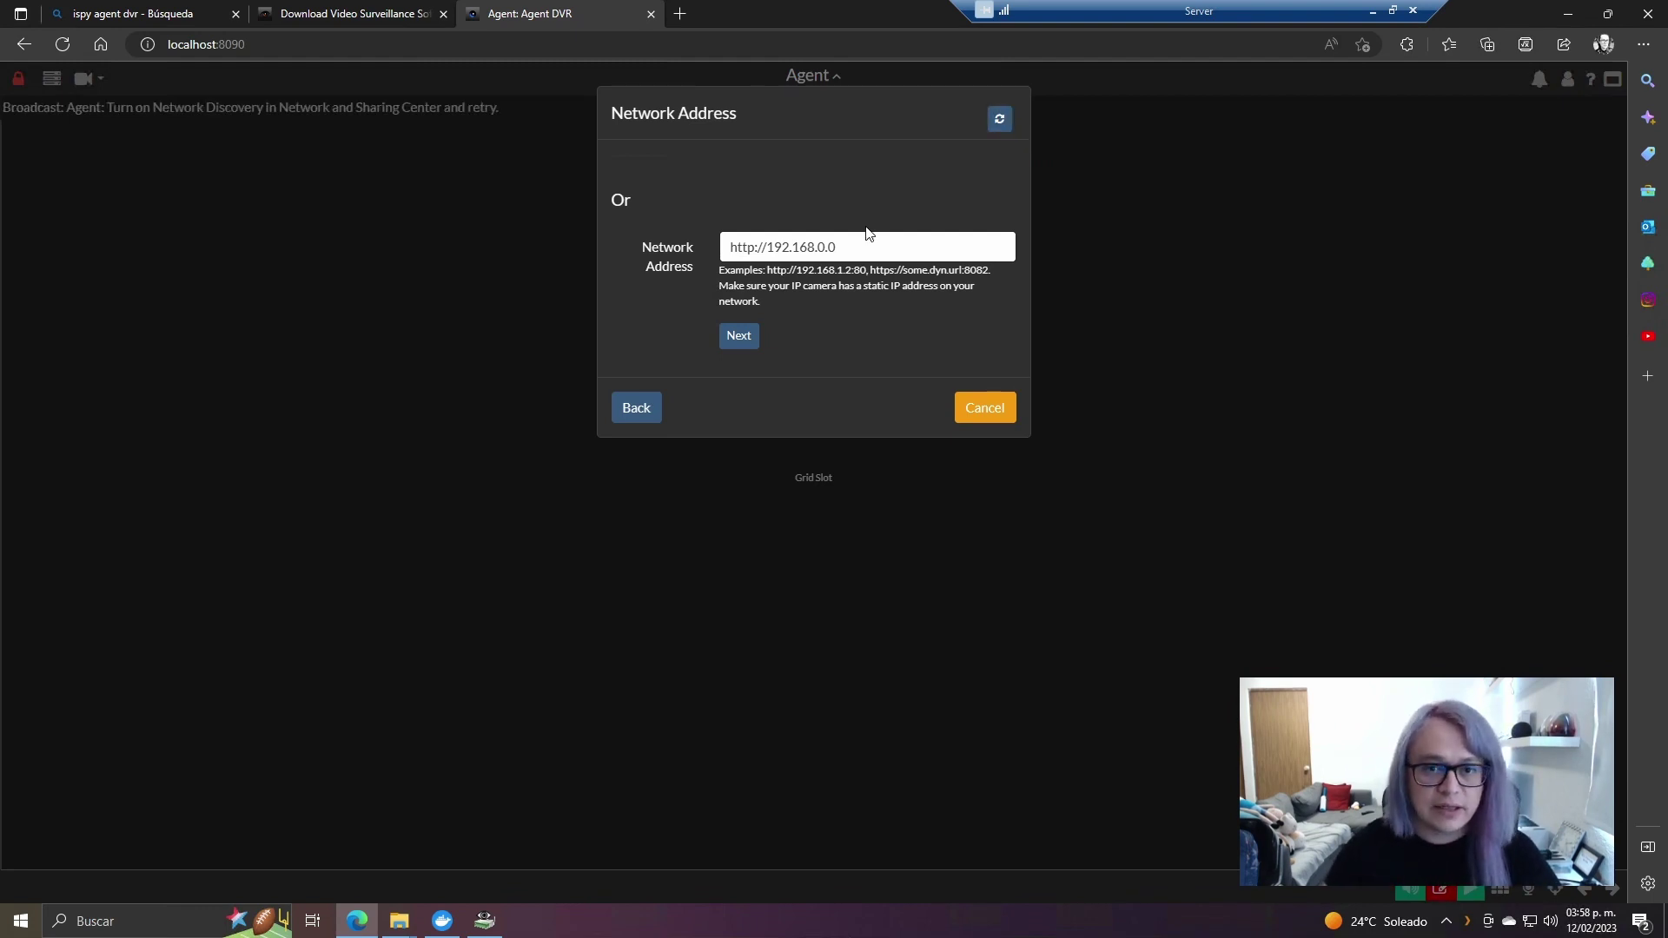
pyautogui.click(914, 249)
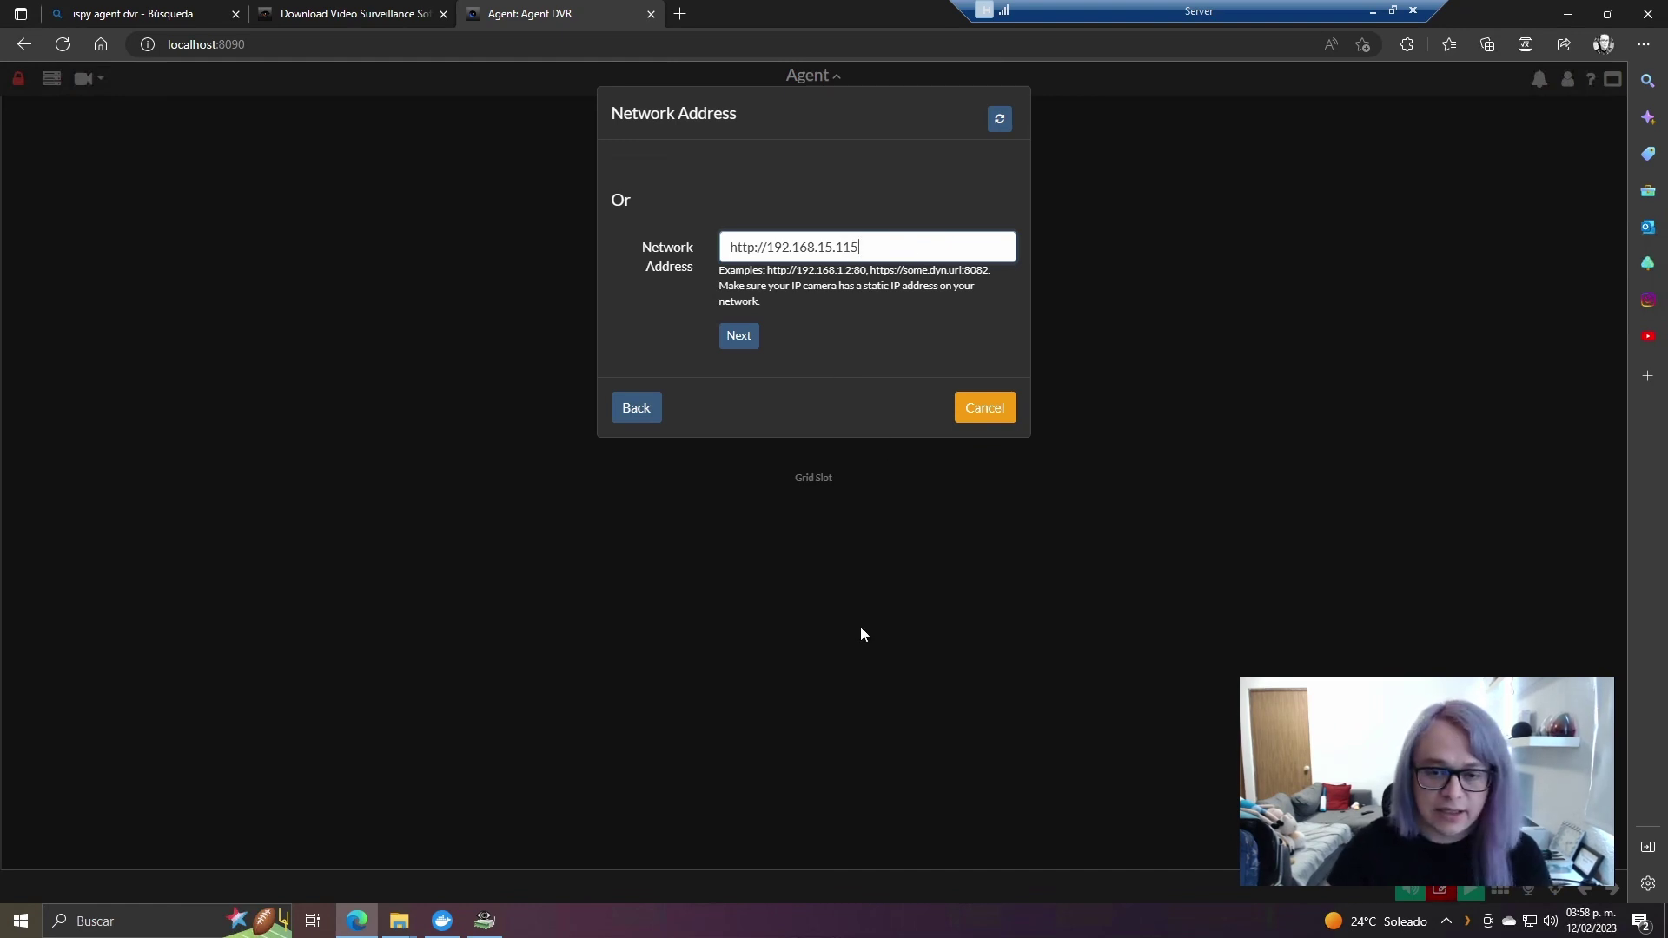
pyautogui.click(740, 341)
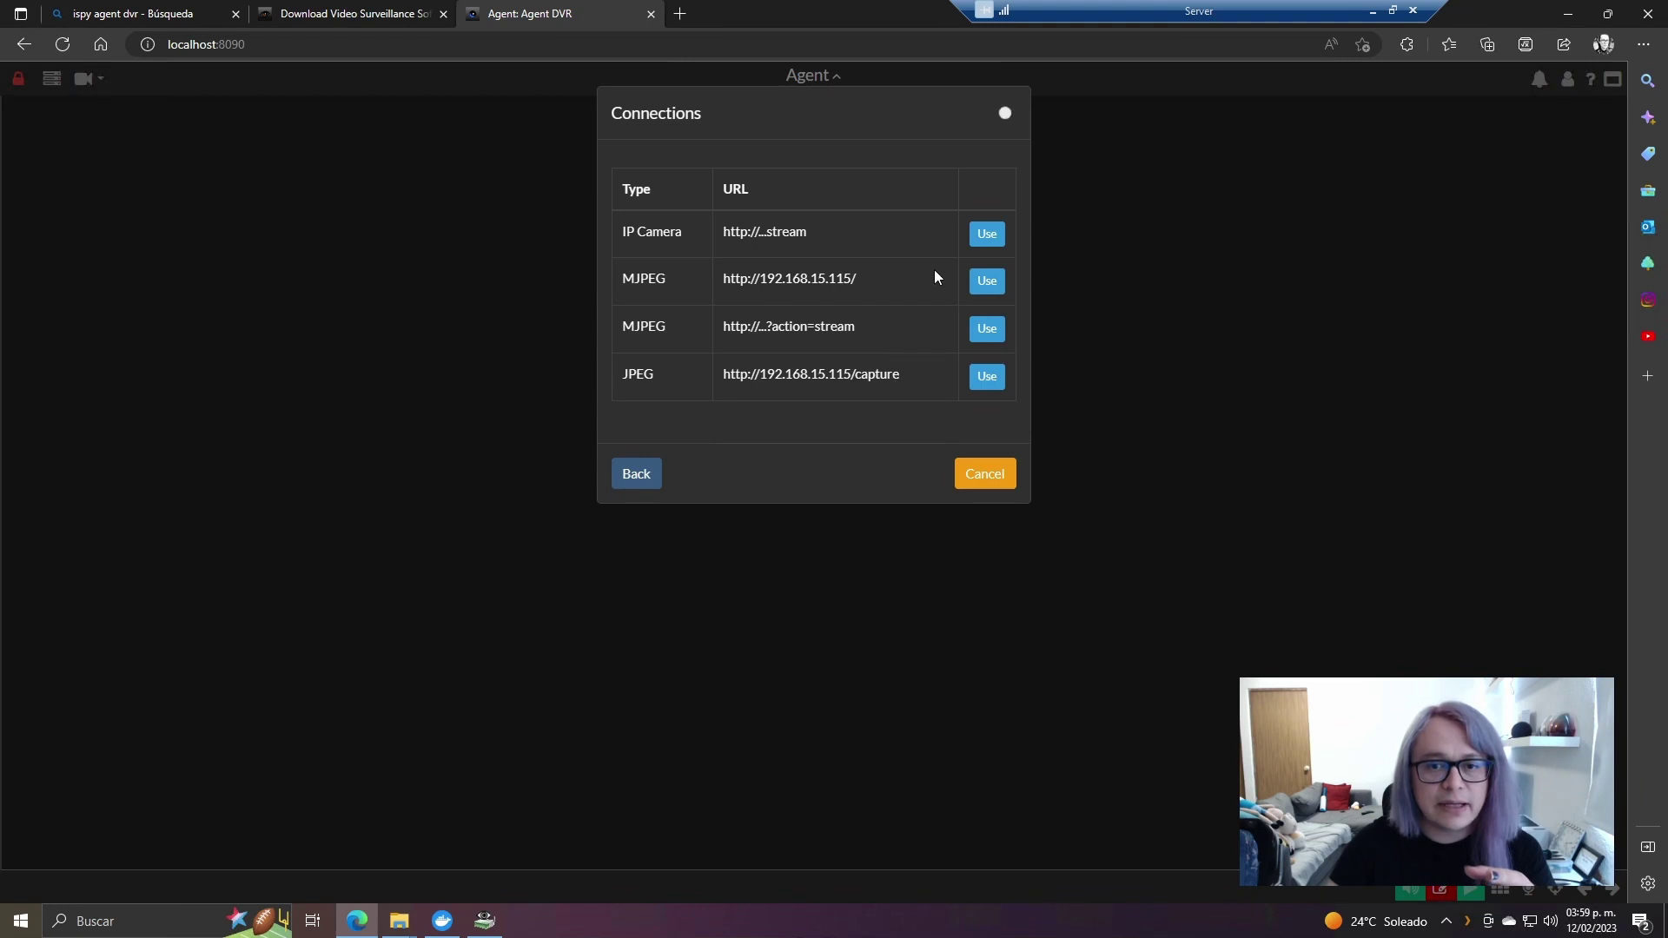
# - Review the offered connection URLs, use the IP Camera stream connection for the new camera, and close the server menu
pyautogui.moveTo(747, 279); pyautogui.dragTo(711, 281)
pyautogui.moveTo(888, 326); pyautogui.dragTo(693, 332)
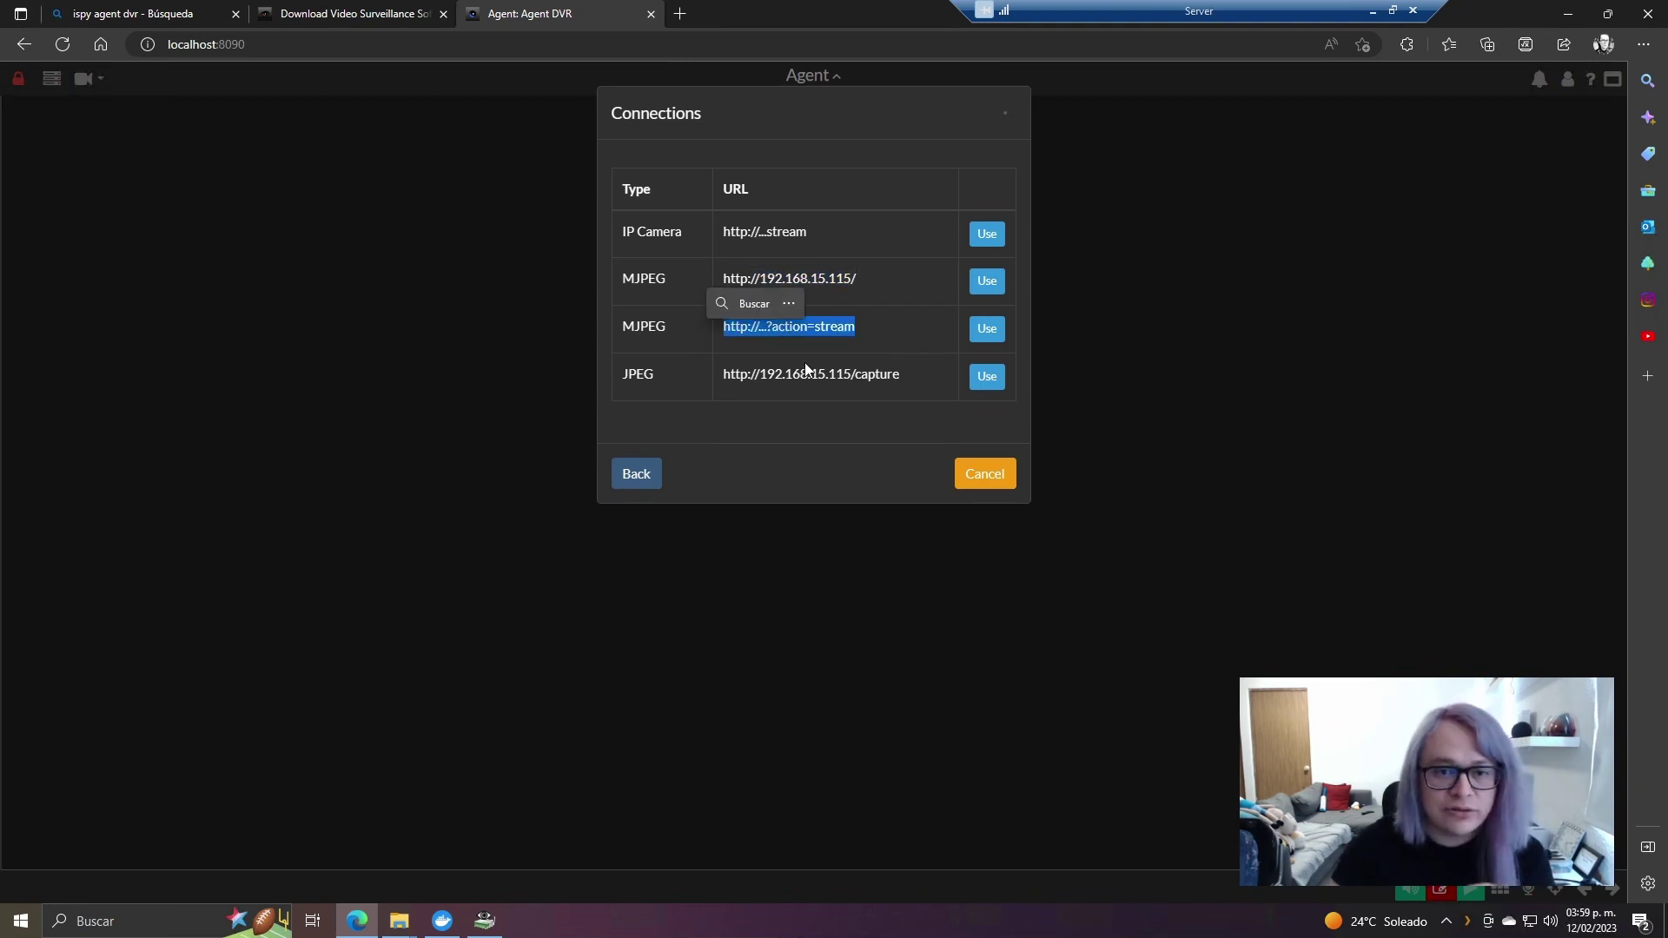
pyautogui.moveTo(903, 375); pyautogui.dragTo(719, 377)
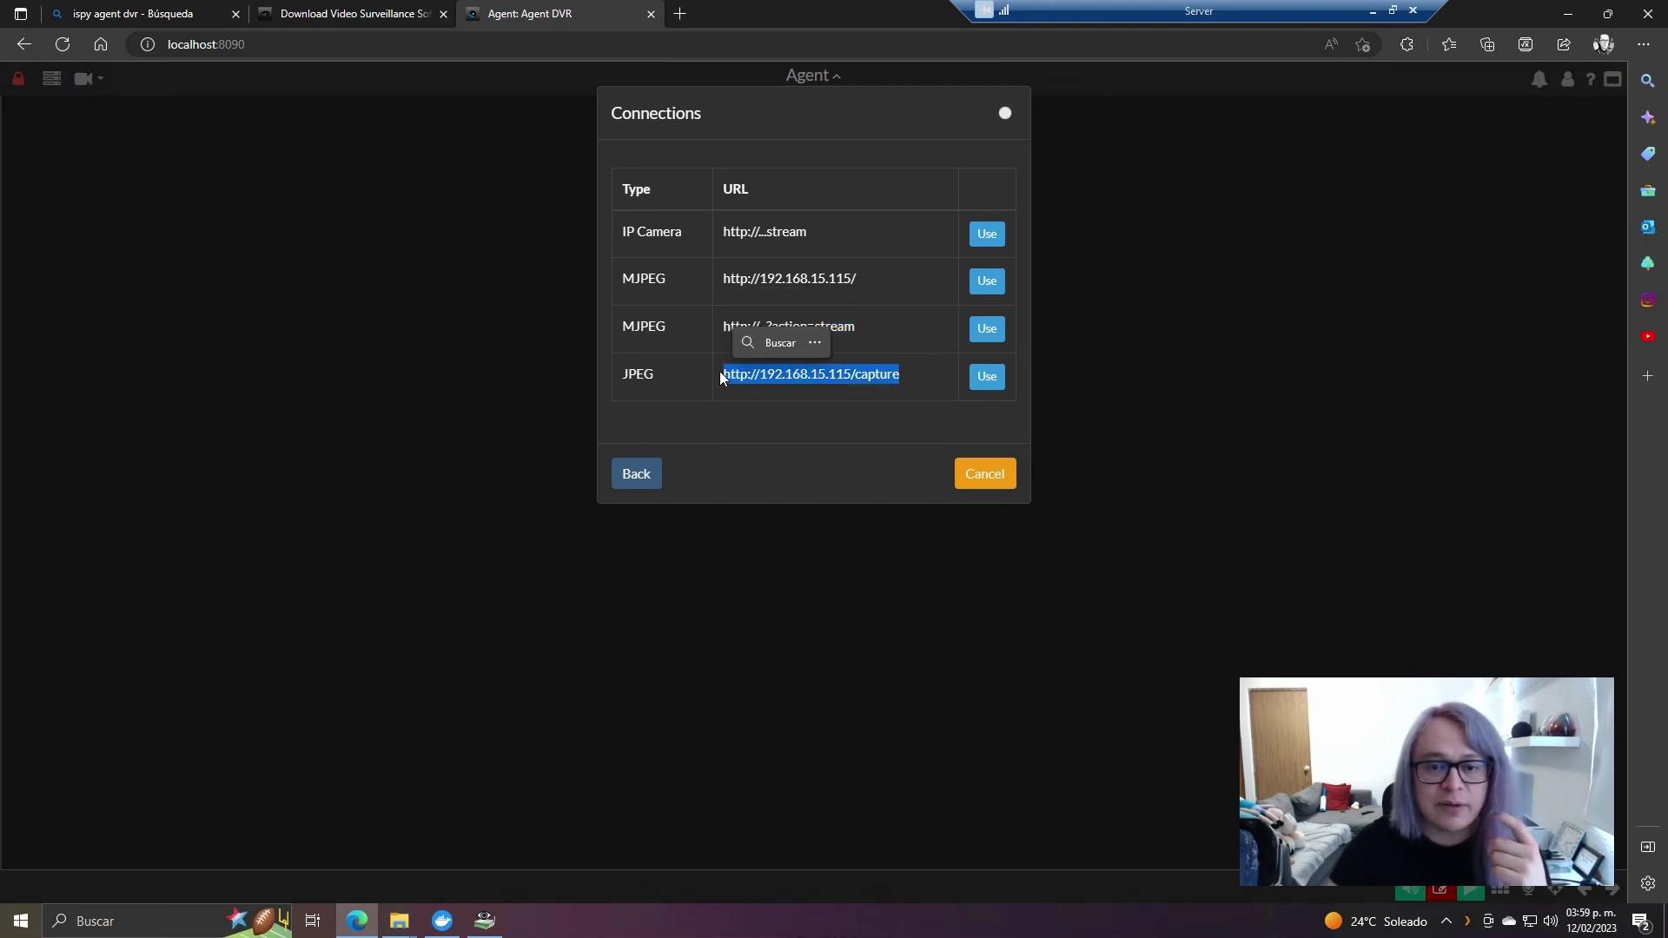
pyautogui.click(990, 235)
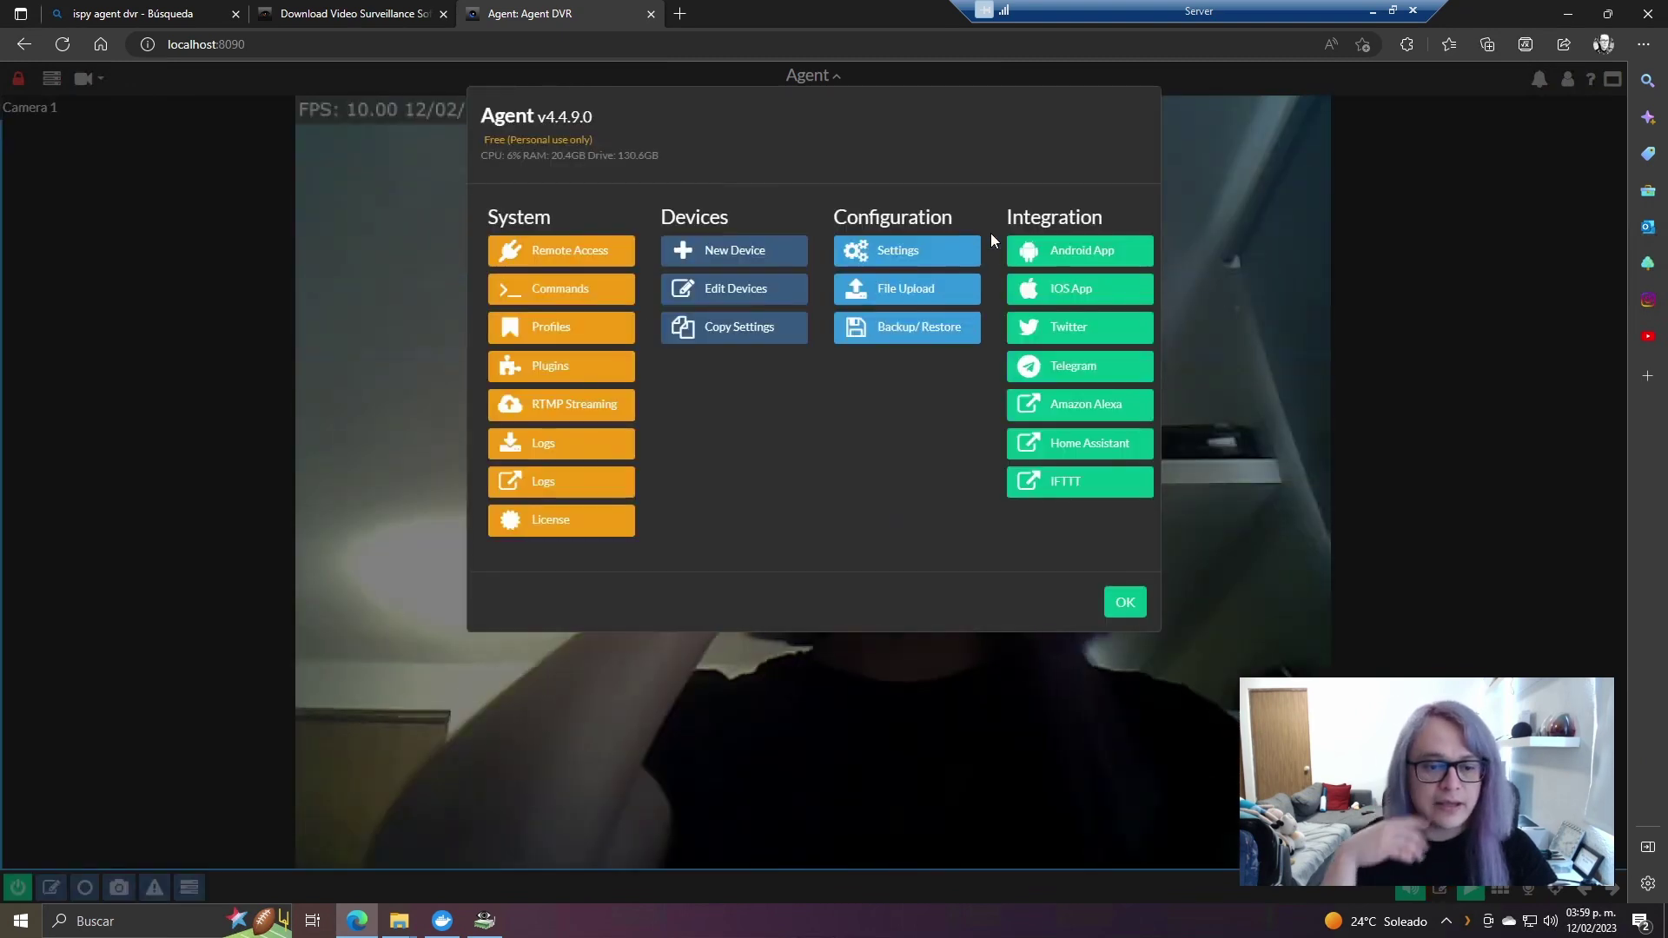
pyautogui.click(1125, 603)
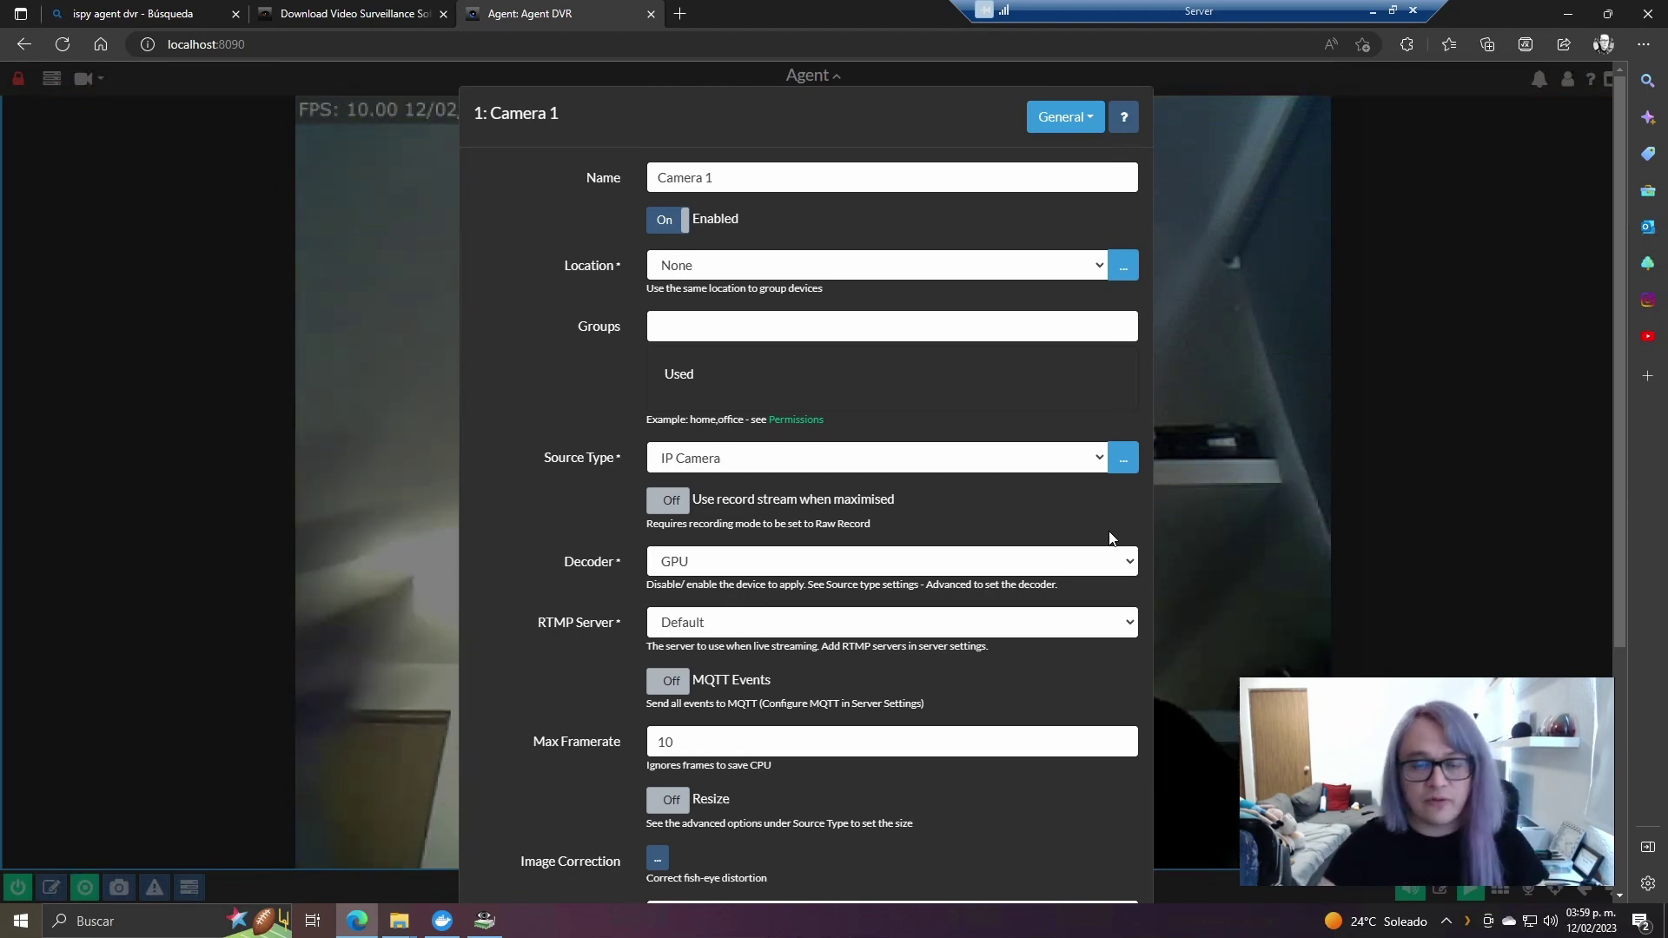
# - Rename Camera 1 as Escritorio in its general settings
pyautogui.scroll(-4, 1036, 420)
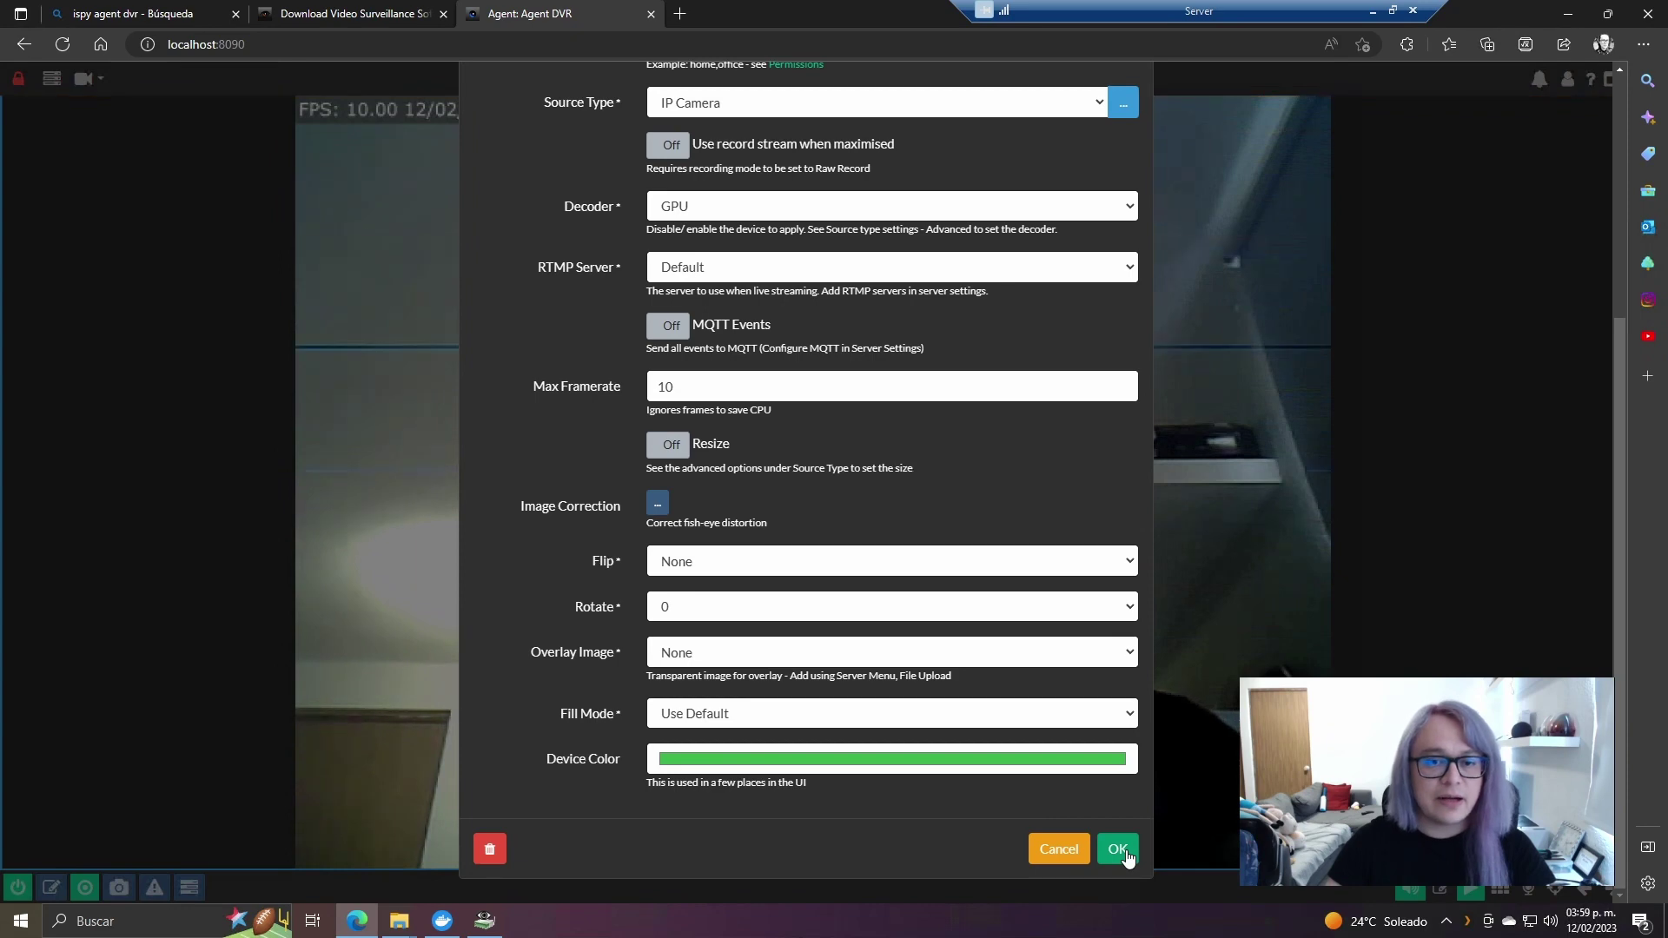
pyautogui.scroll(4, 985, 660)
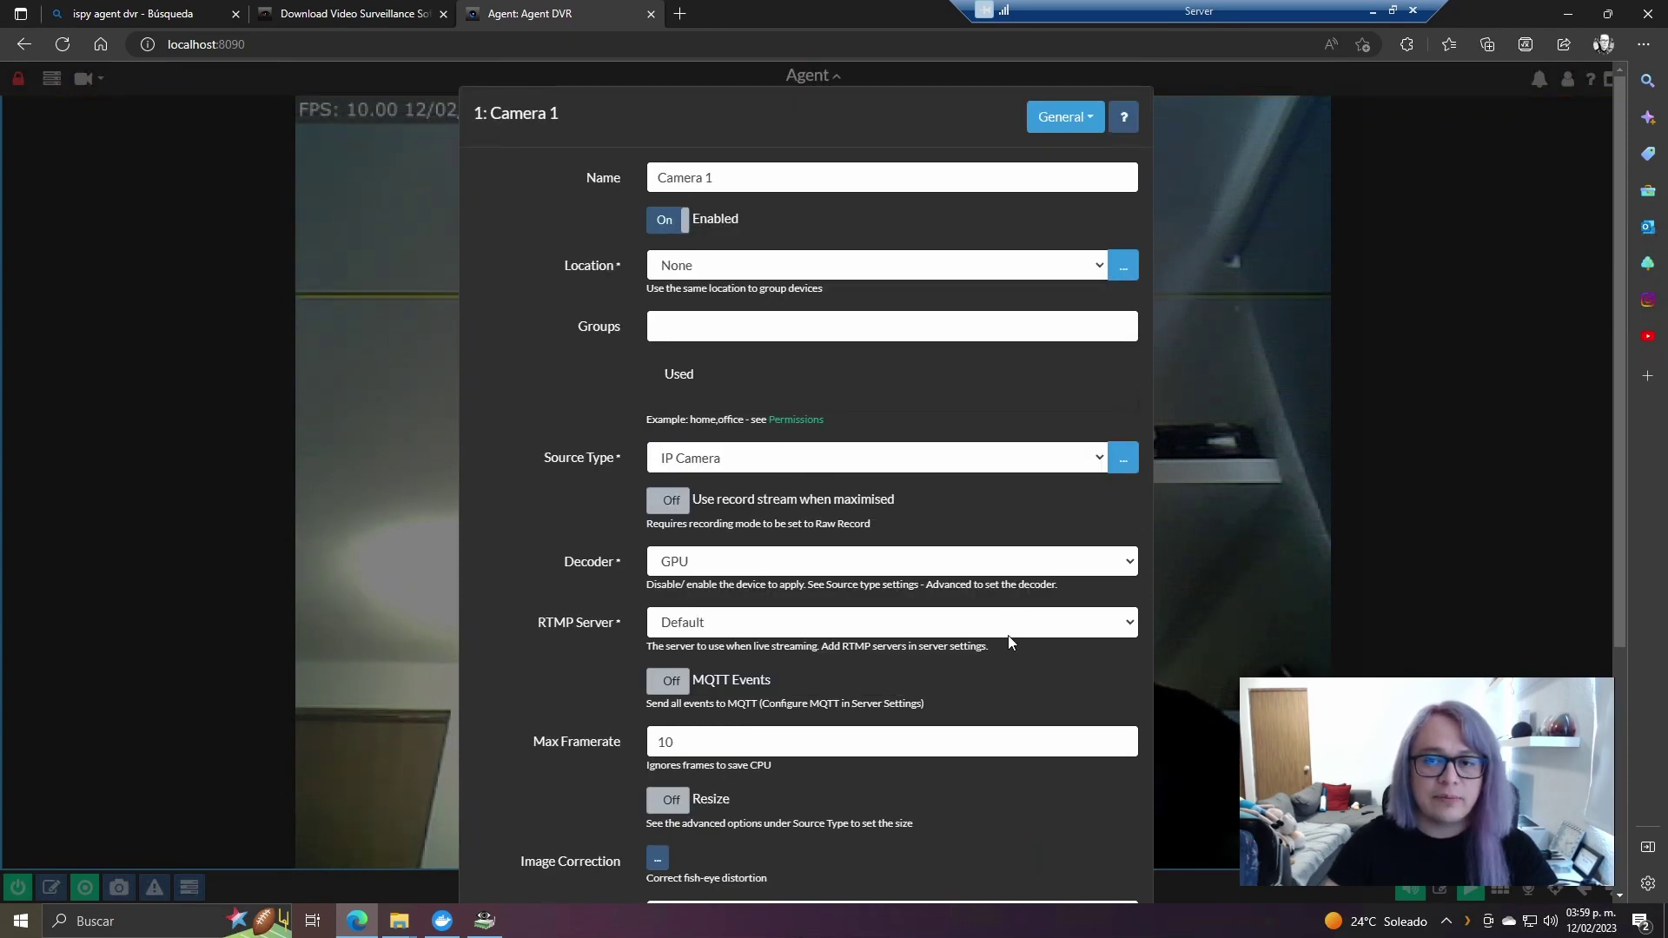
pyautogui.click(765, 180)
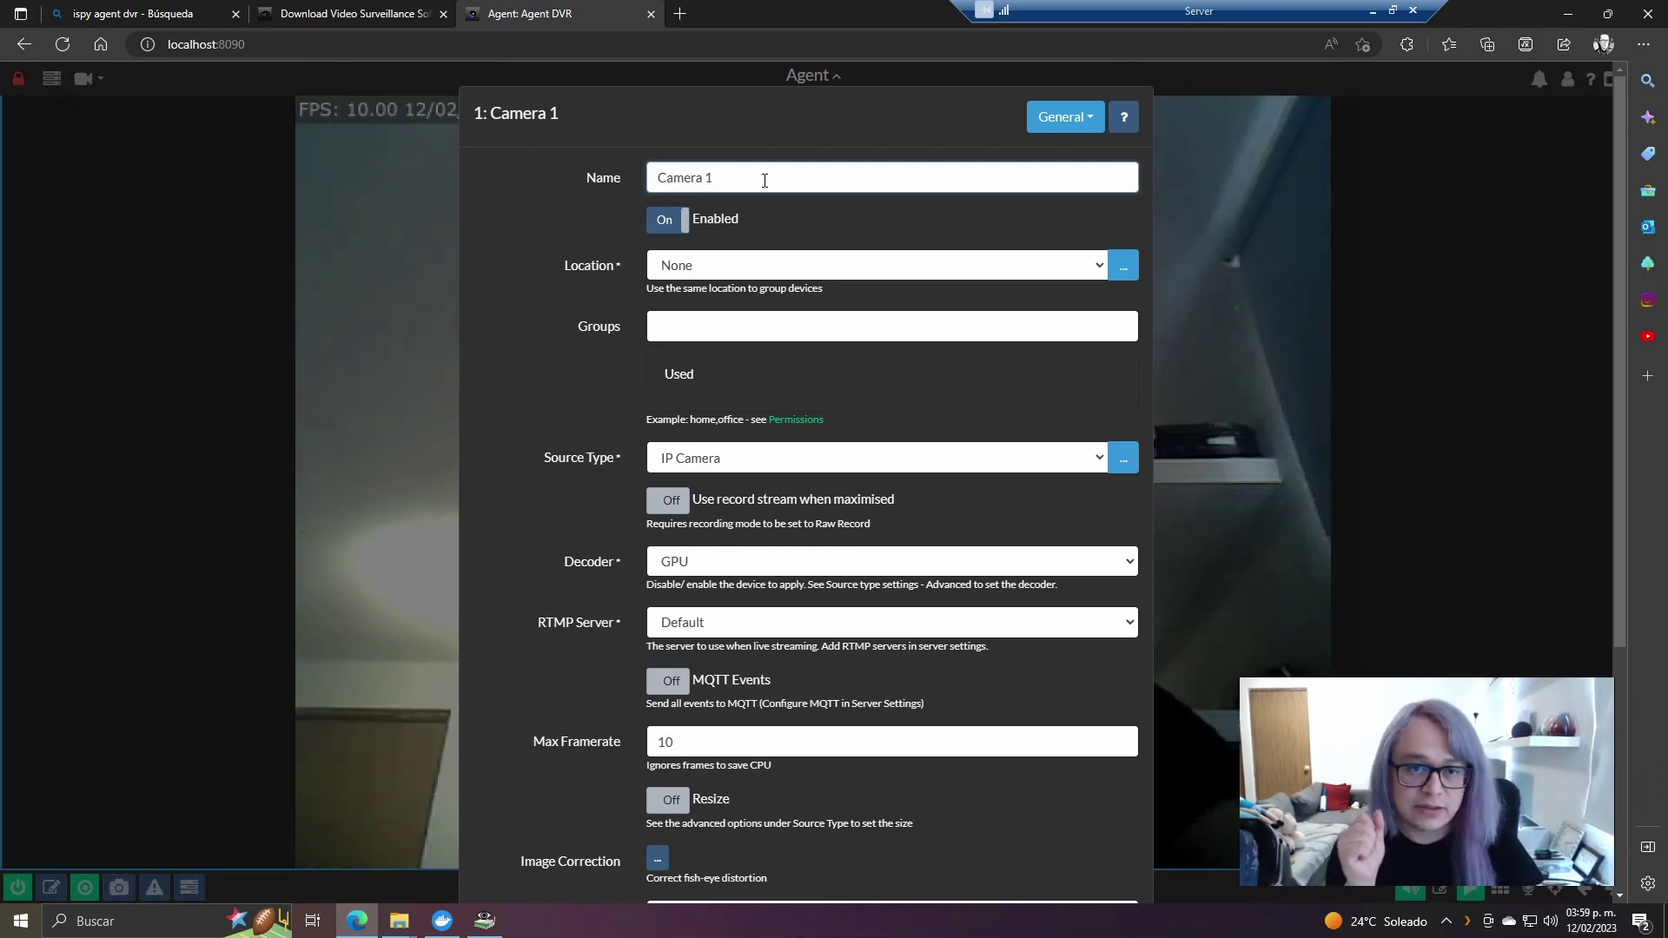
pyautogui.press('BackSpace')
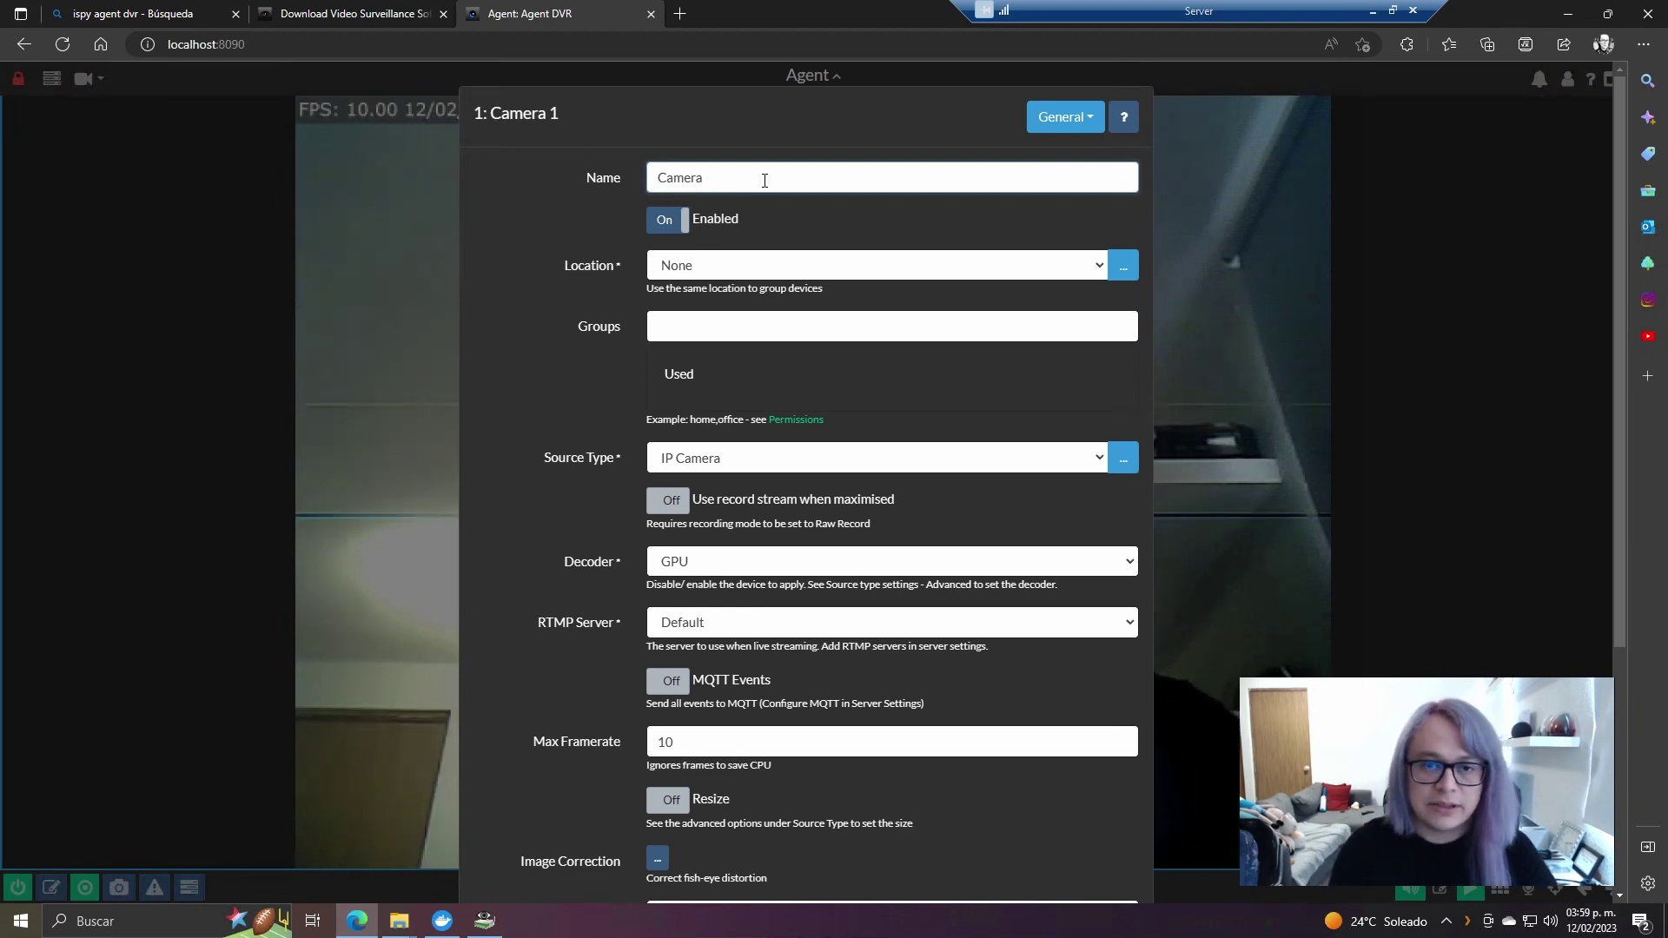
pyautogui.press('BackSpace')
pyautogui.press('BackSpace')
pyautogui.press('BackSpace')
pyautogui.press('BackSpace')
pyautogui.press('BackSpace')
pyautogui.press('BackSpace')
pyautogui.write('E')
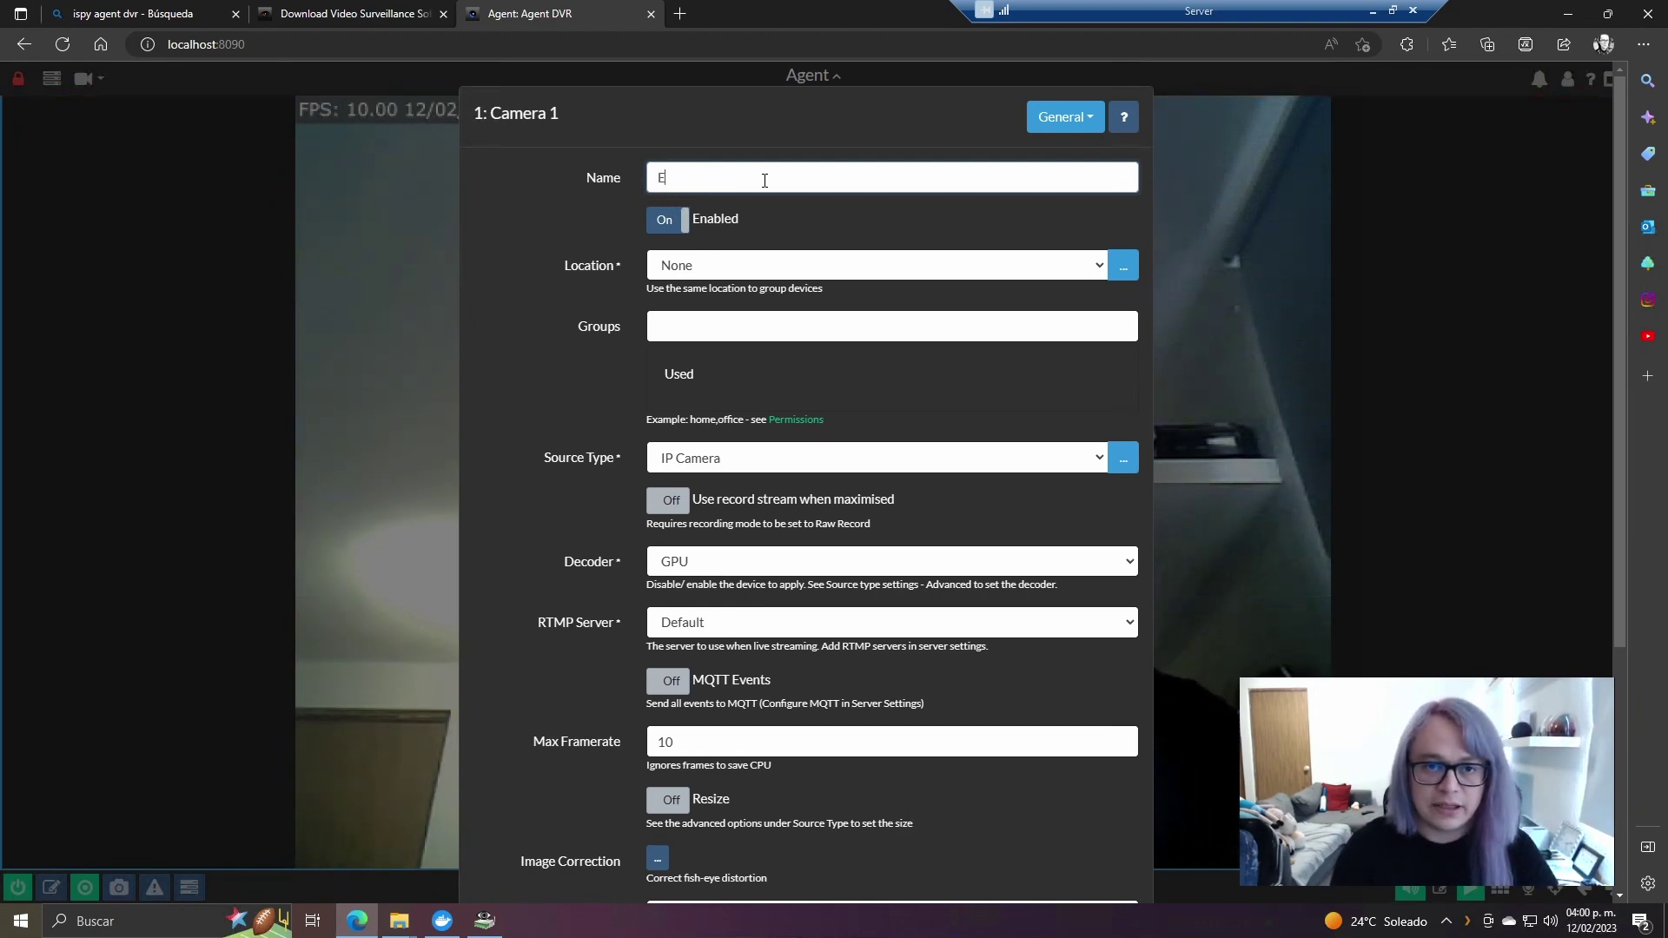
pyautogui.write('scritorio')
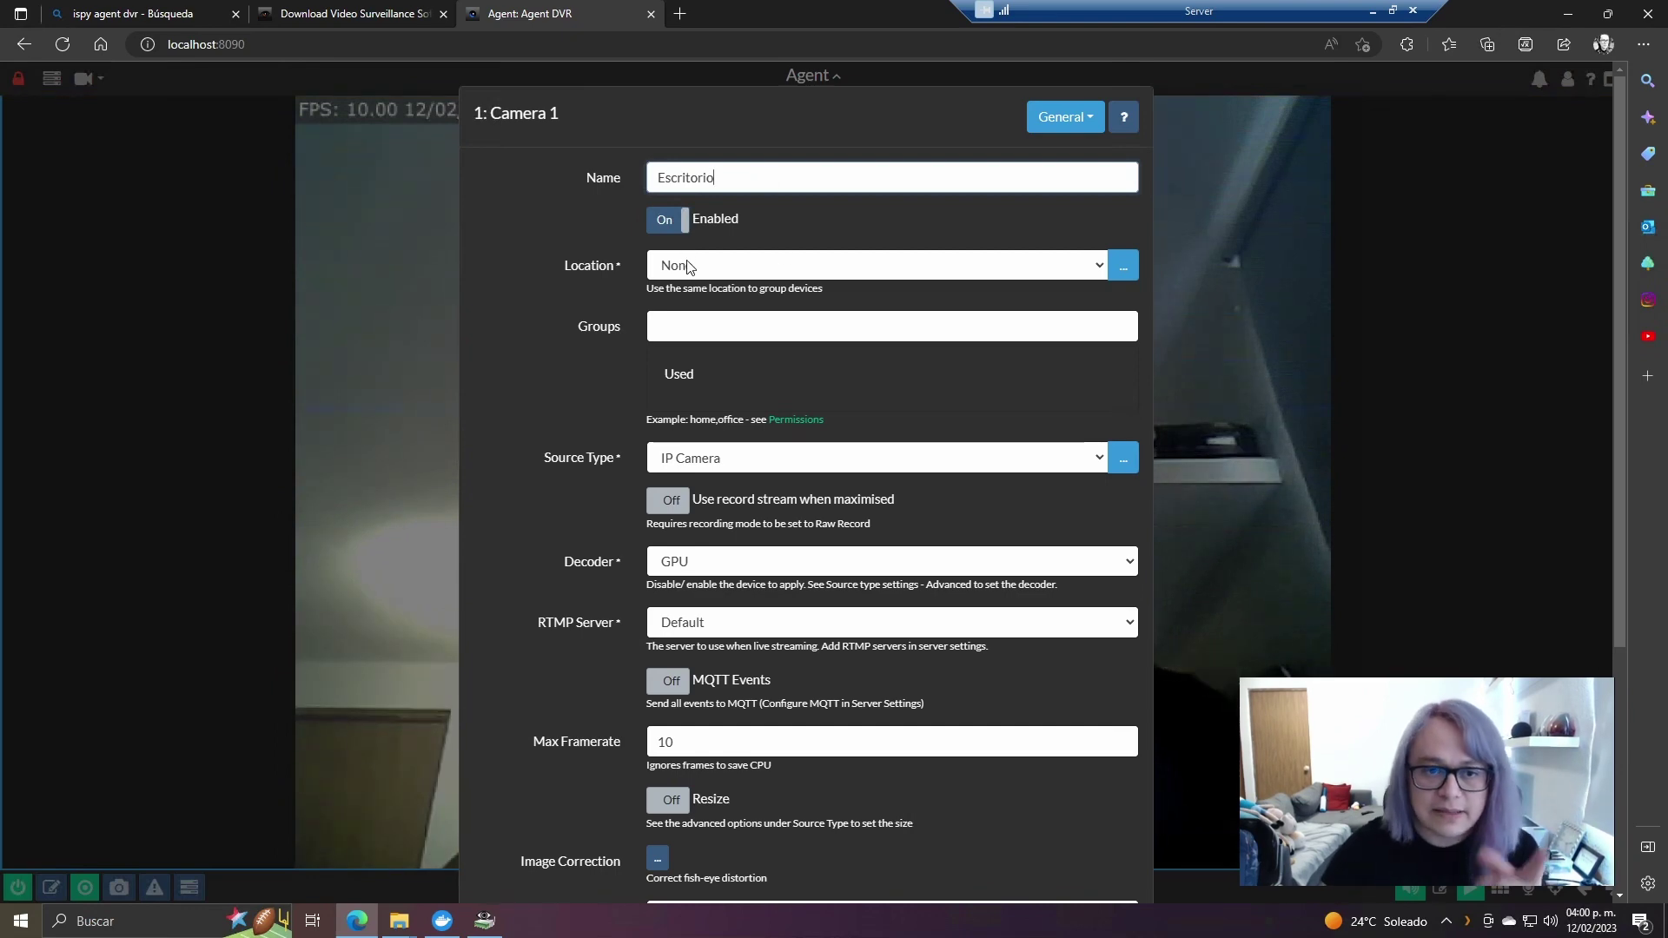
# - Add a new location from the camera's location setting and name it Oficina
pyautogui.click(1101, 266)
pyautogui.click(1123, 265)
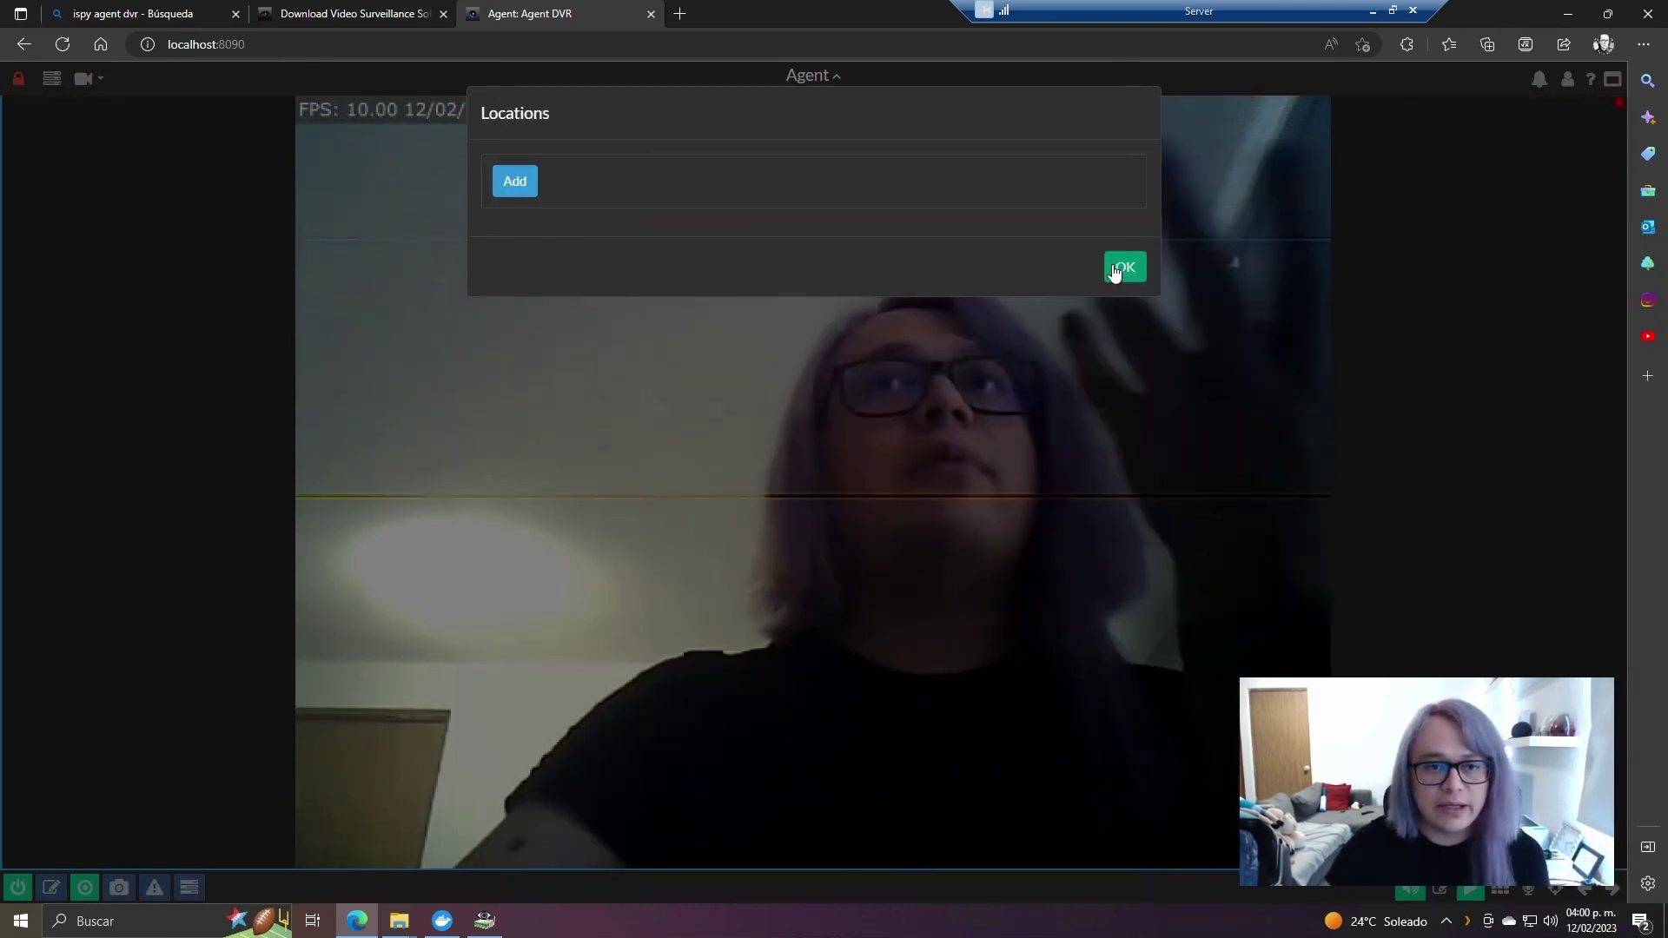
pyautogui.click(514, 180)
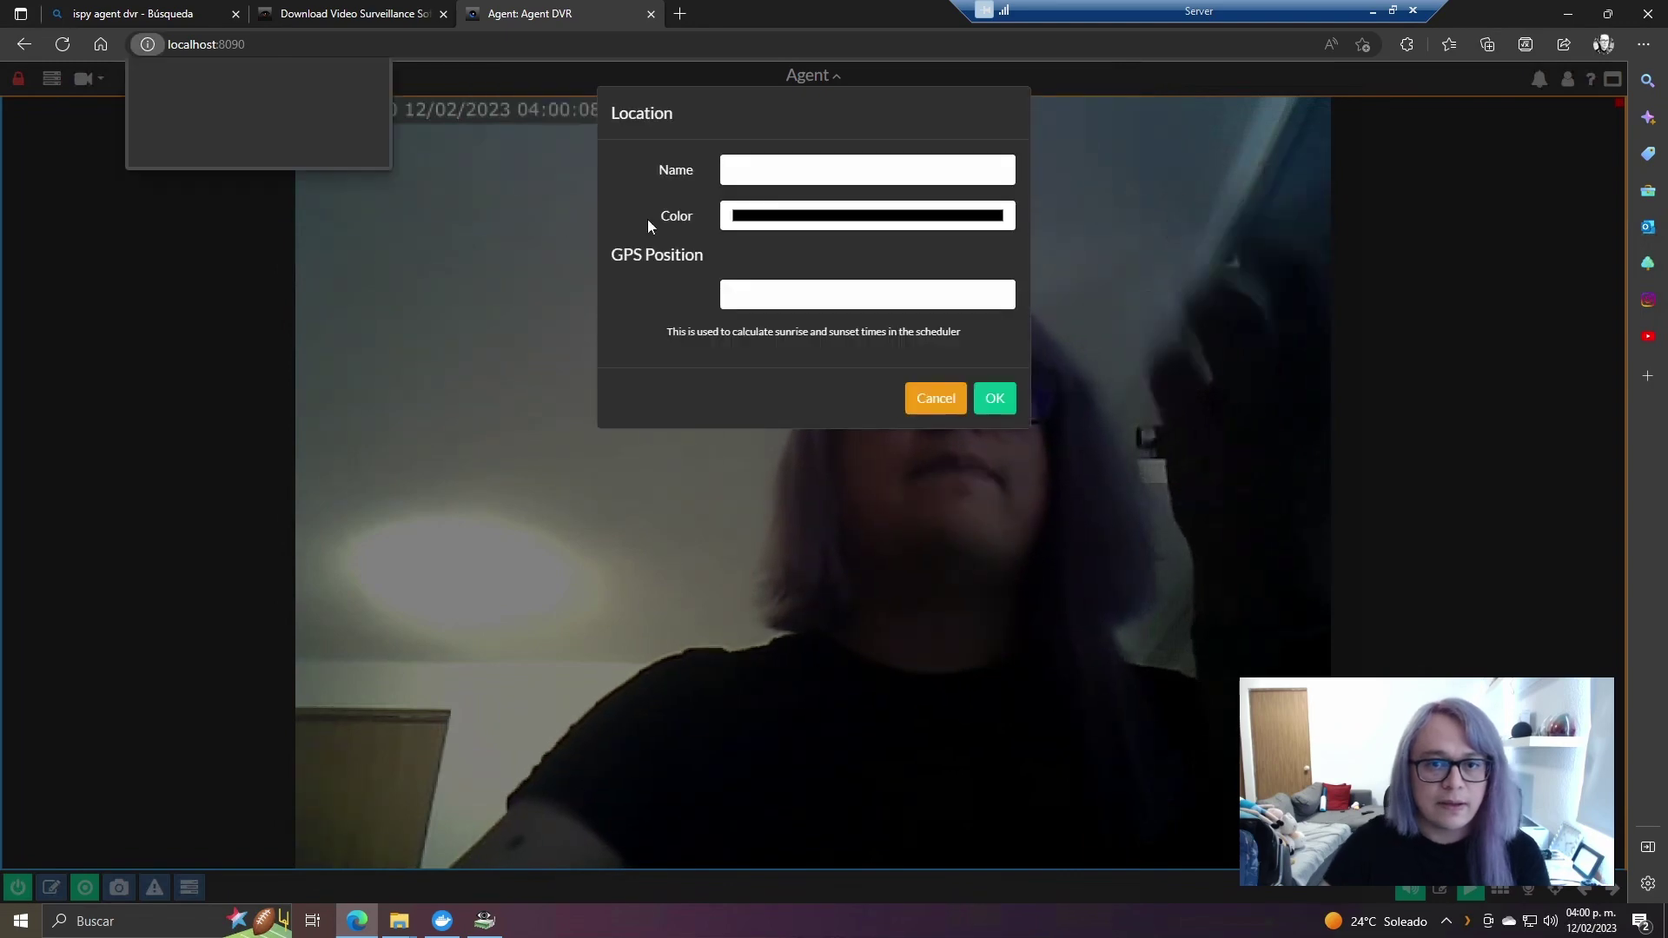
pyautogui.click(744, 172)
pyautogui.write('O')
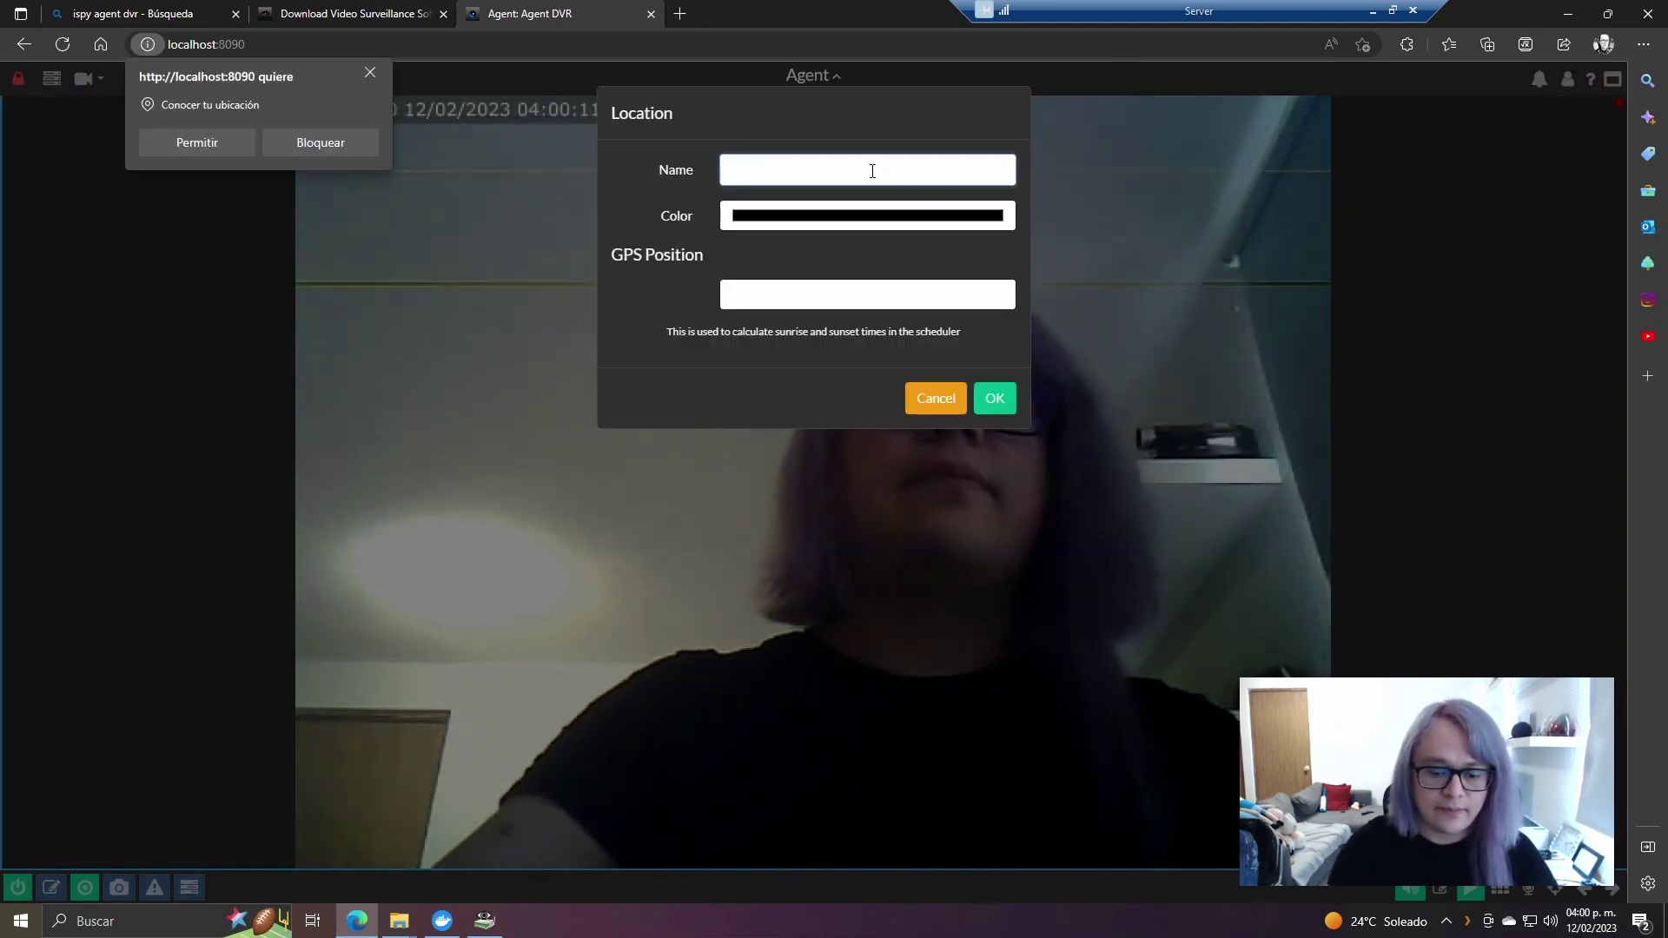
pyautogui.write('ficina')
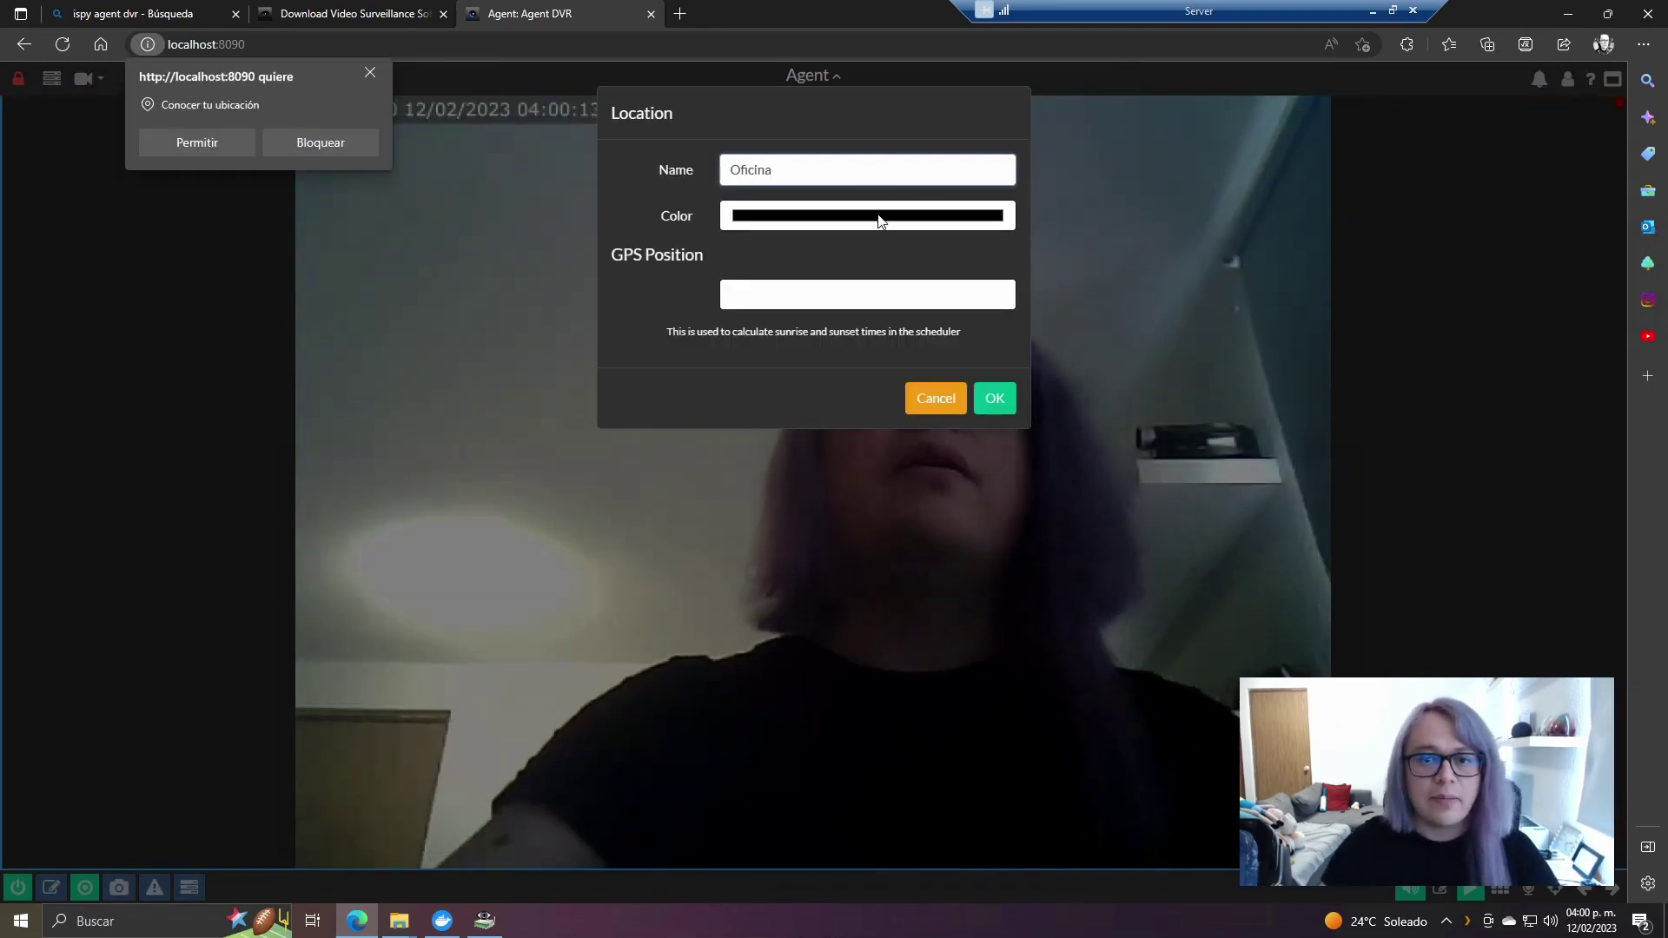
# - Set the Oficina location's color to green (RGB 0, 179, 77), leave its GPS position empty and save the location
pyautogui.click(880, 224)
pyautogui.click(918, 254)
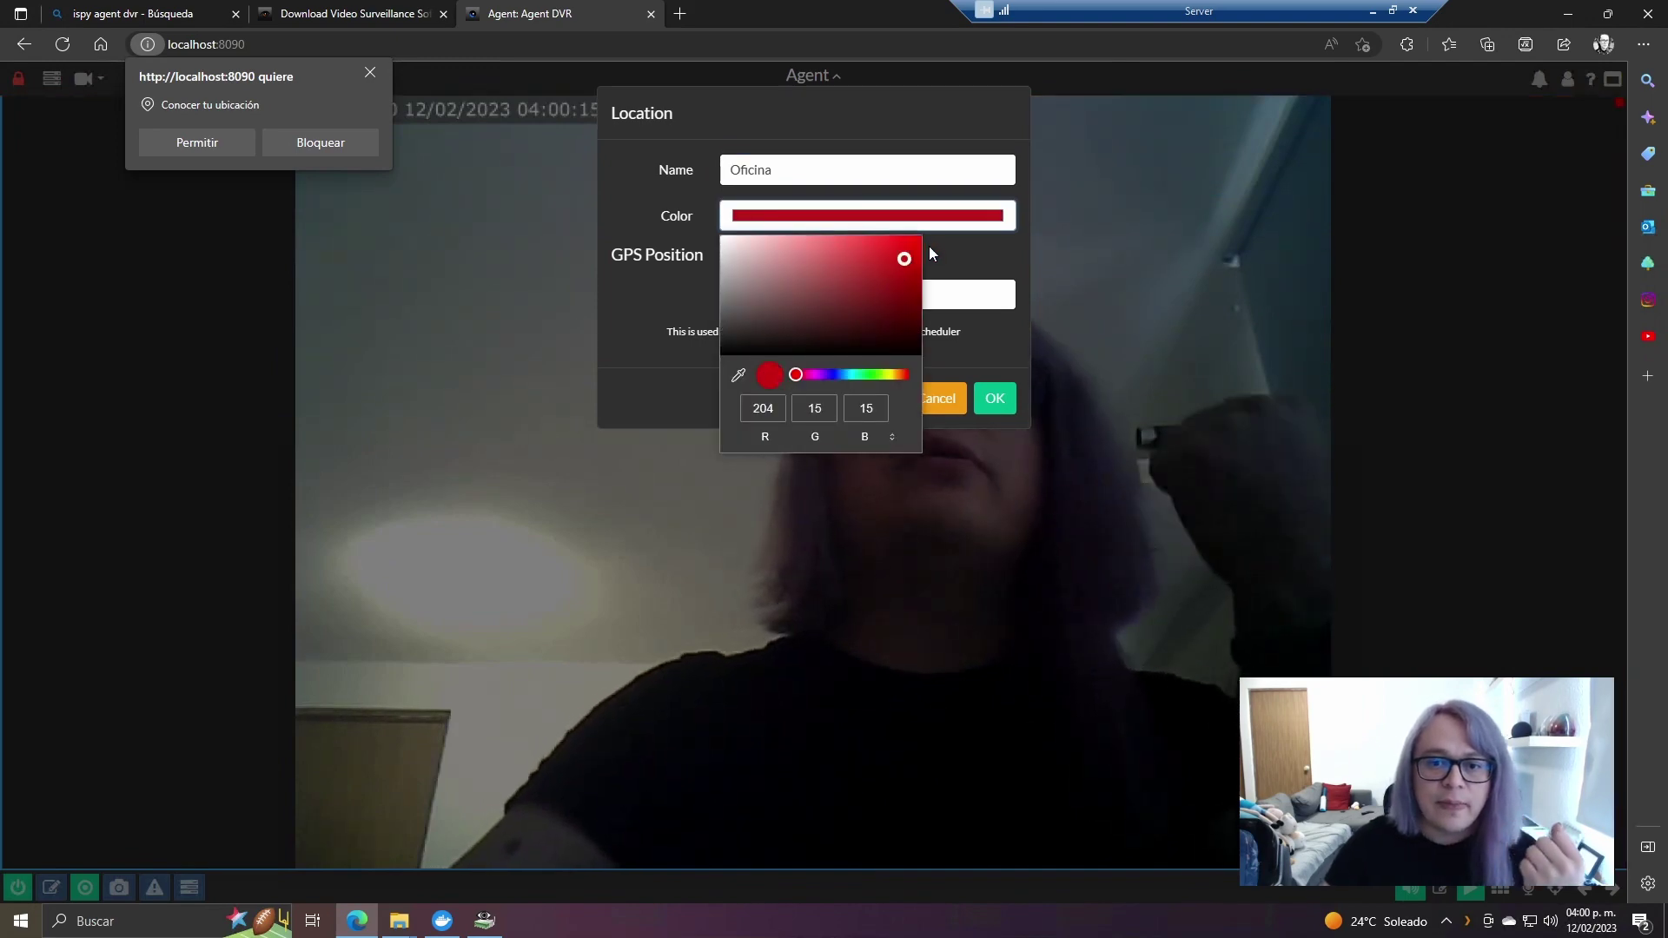
pyautogui.click(985, 263)
pyautogui.click(893, 215)
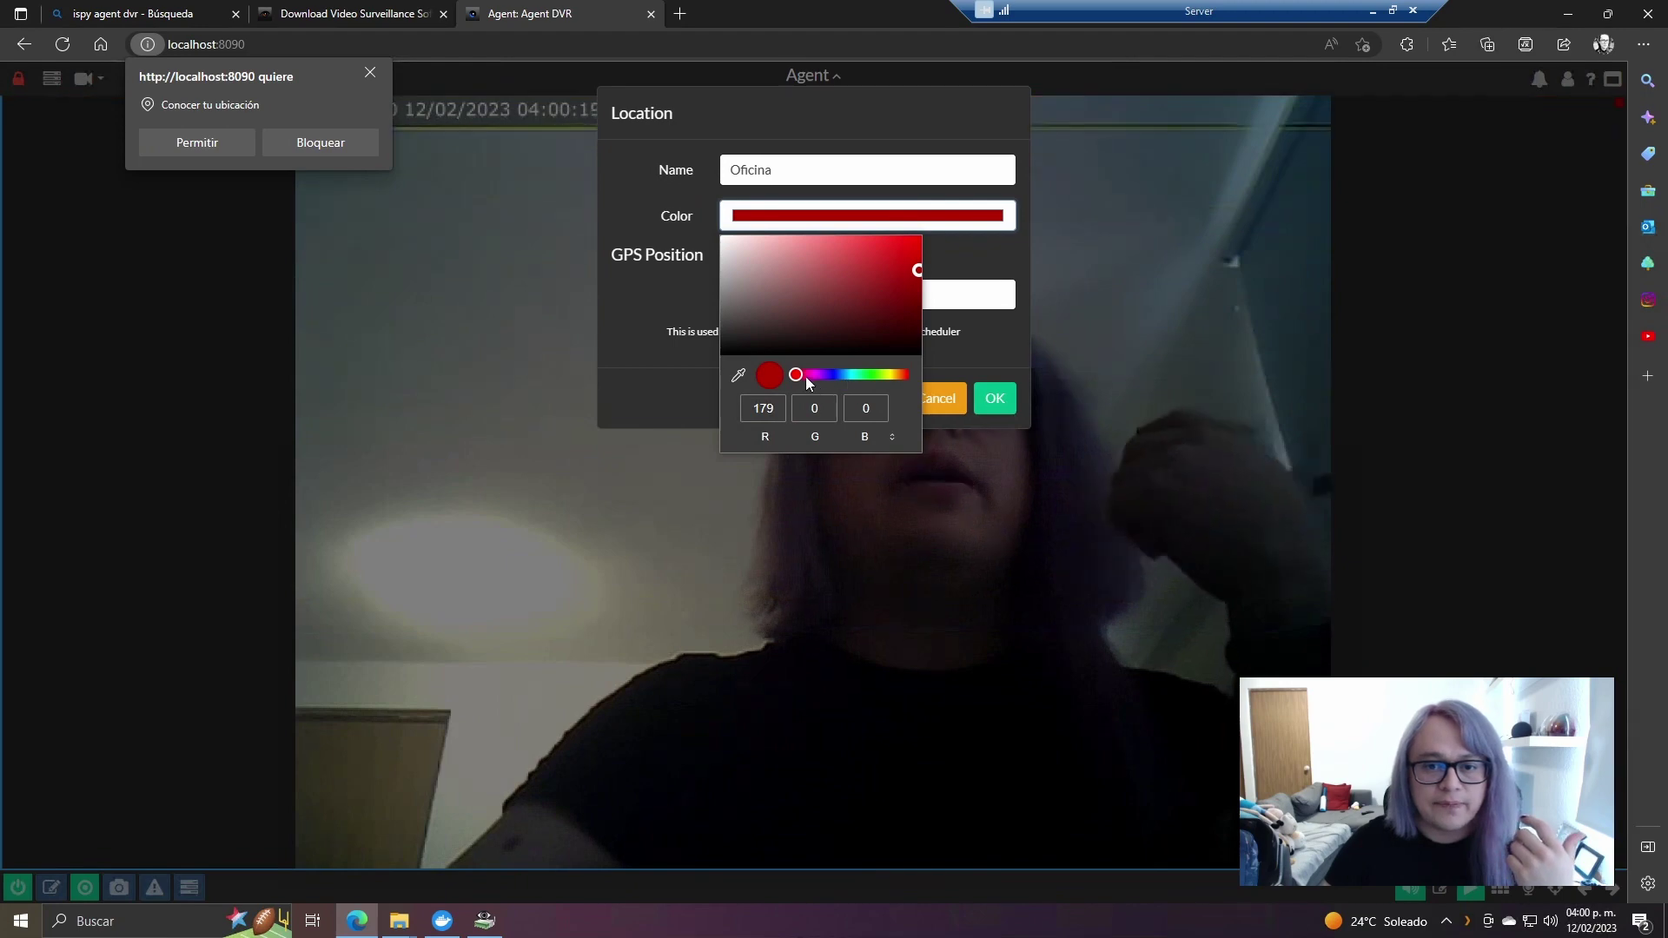
pyautogui.moveTo(795, 374); pyautogui.dragTo(863, 389)
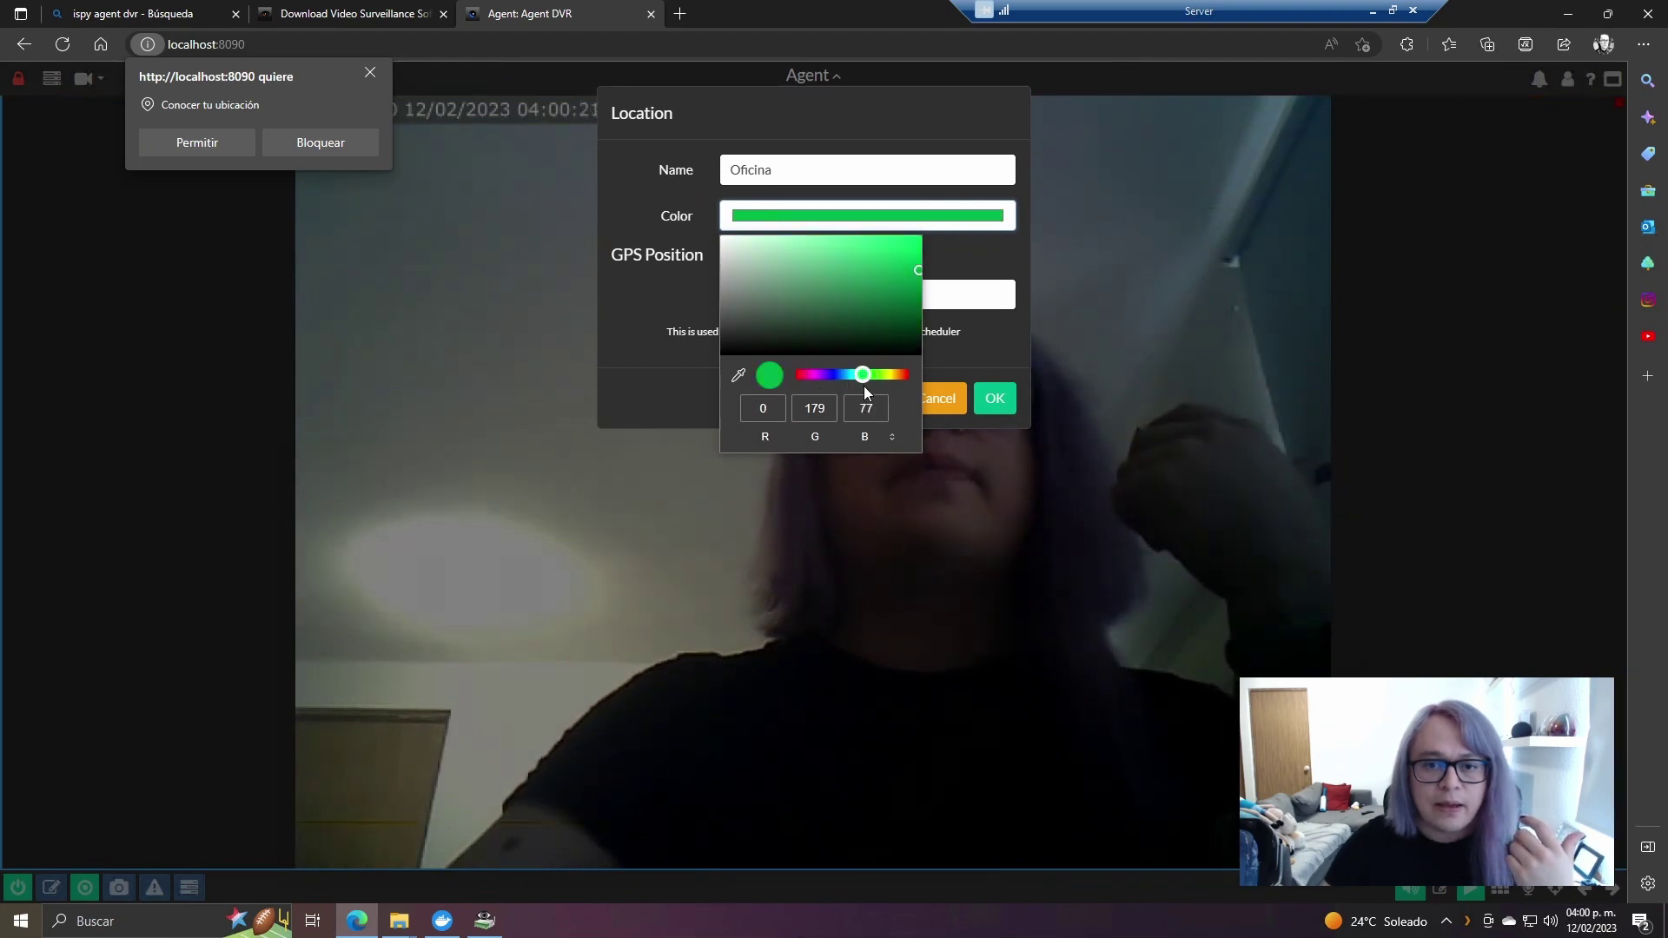
pyautogui.click(978, 263)
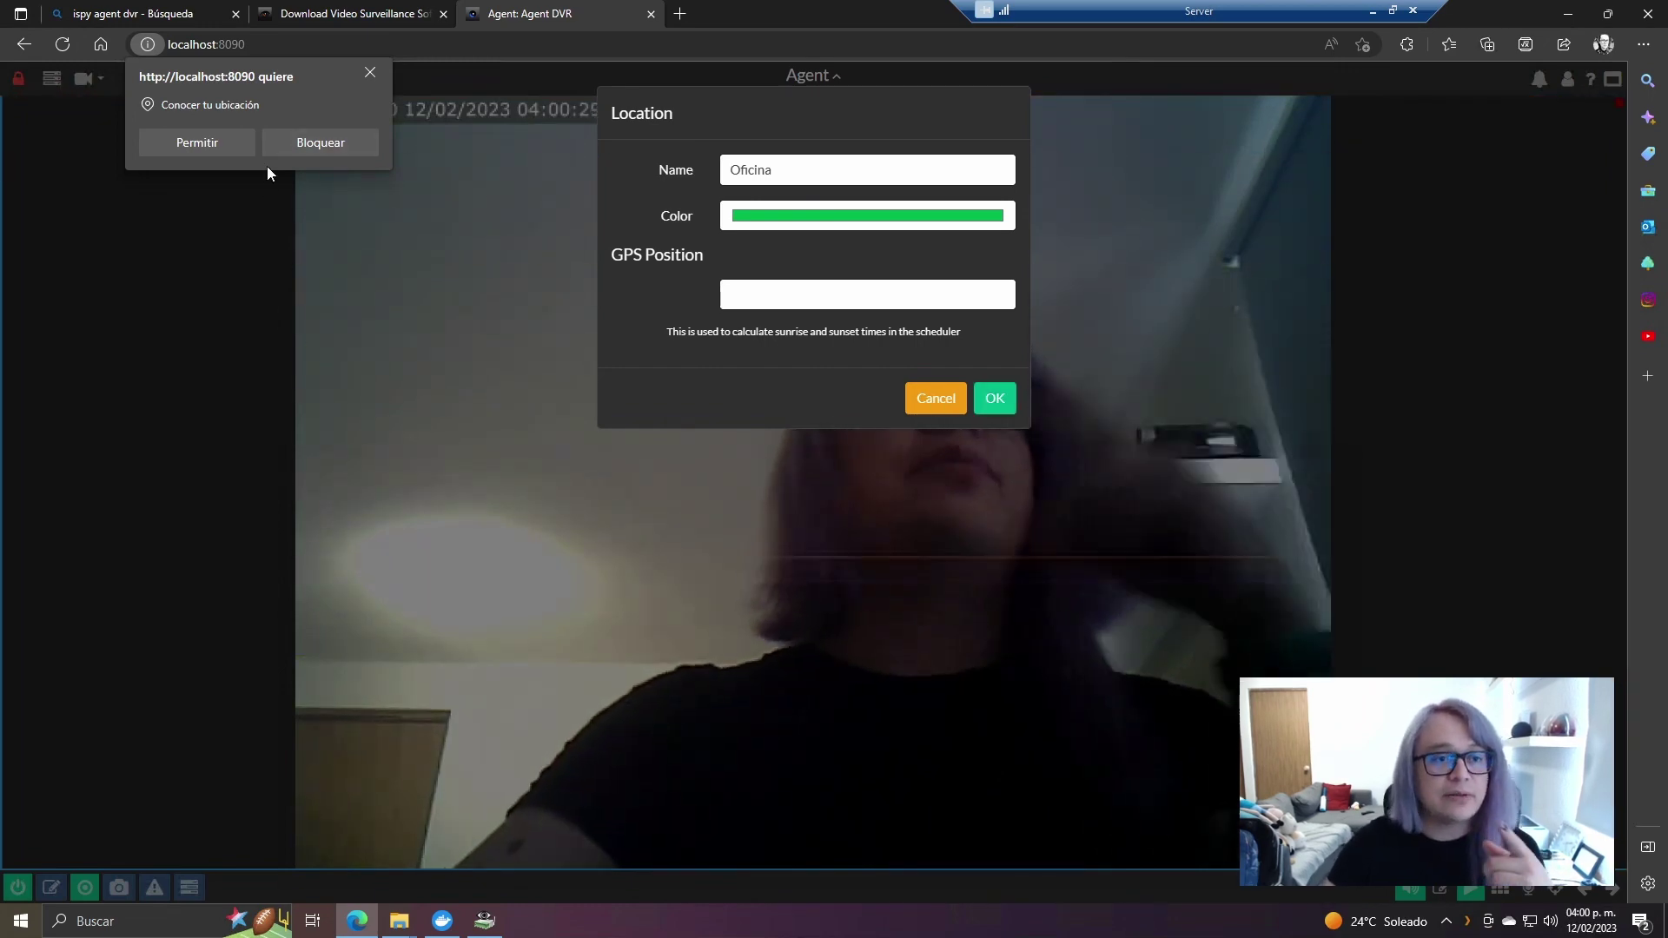
pyautogui.click(991, 396)
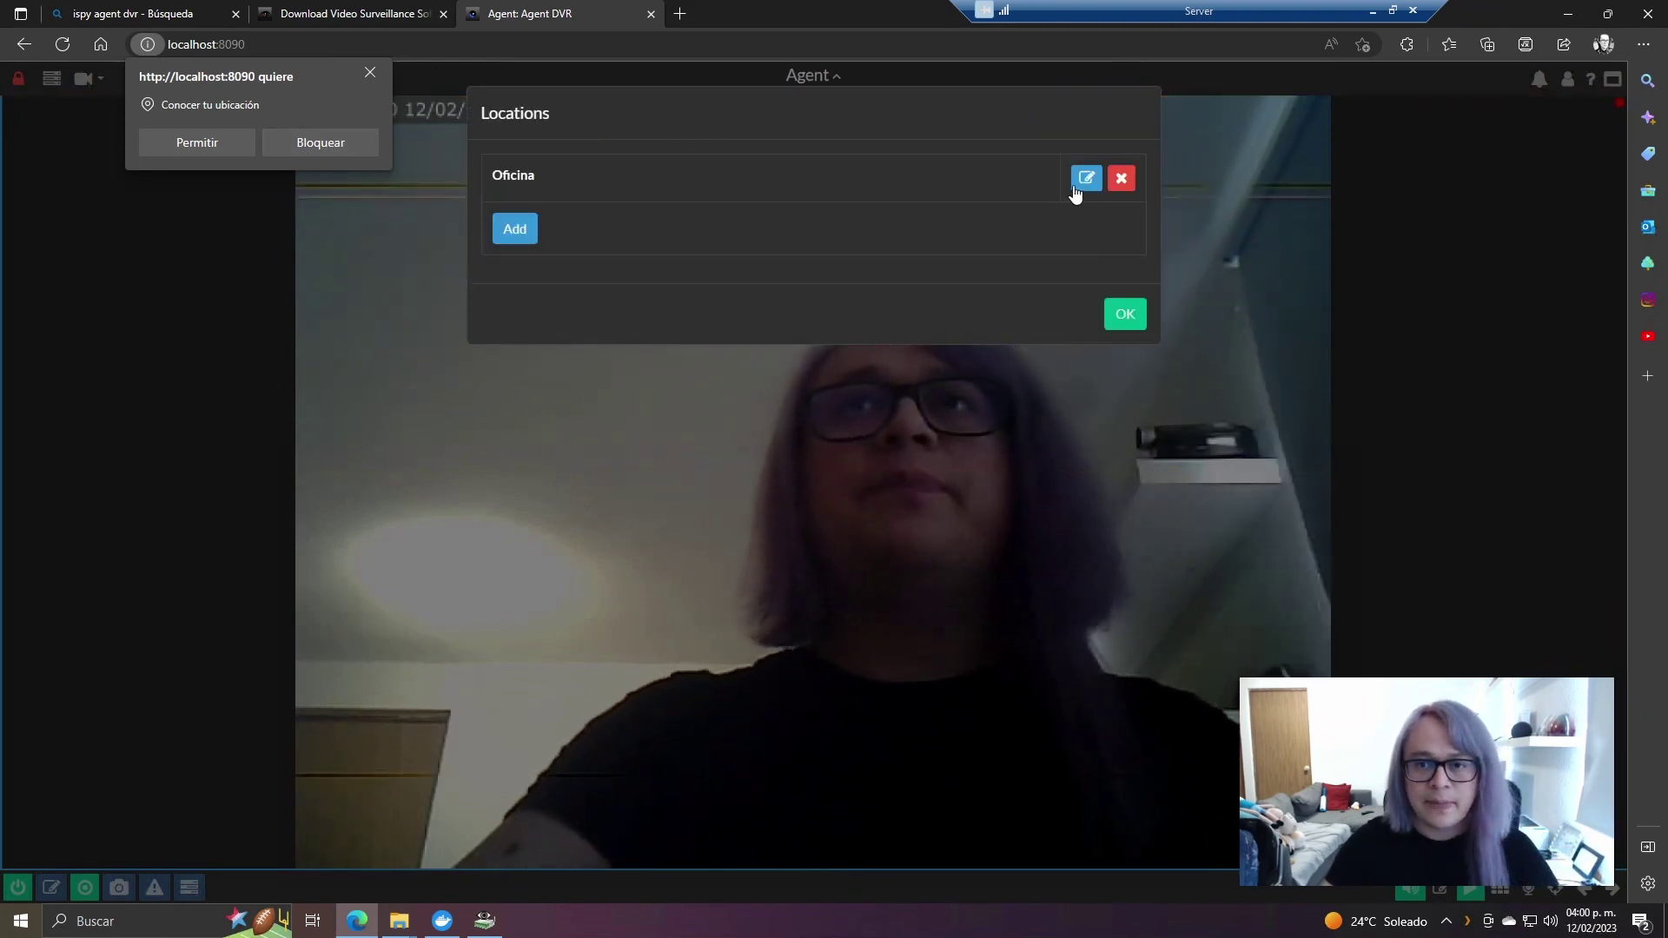
pyautogui.click(1131, 320)
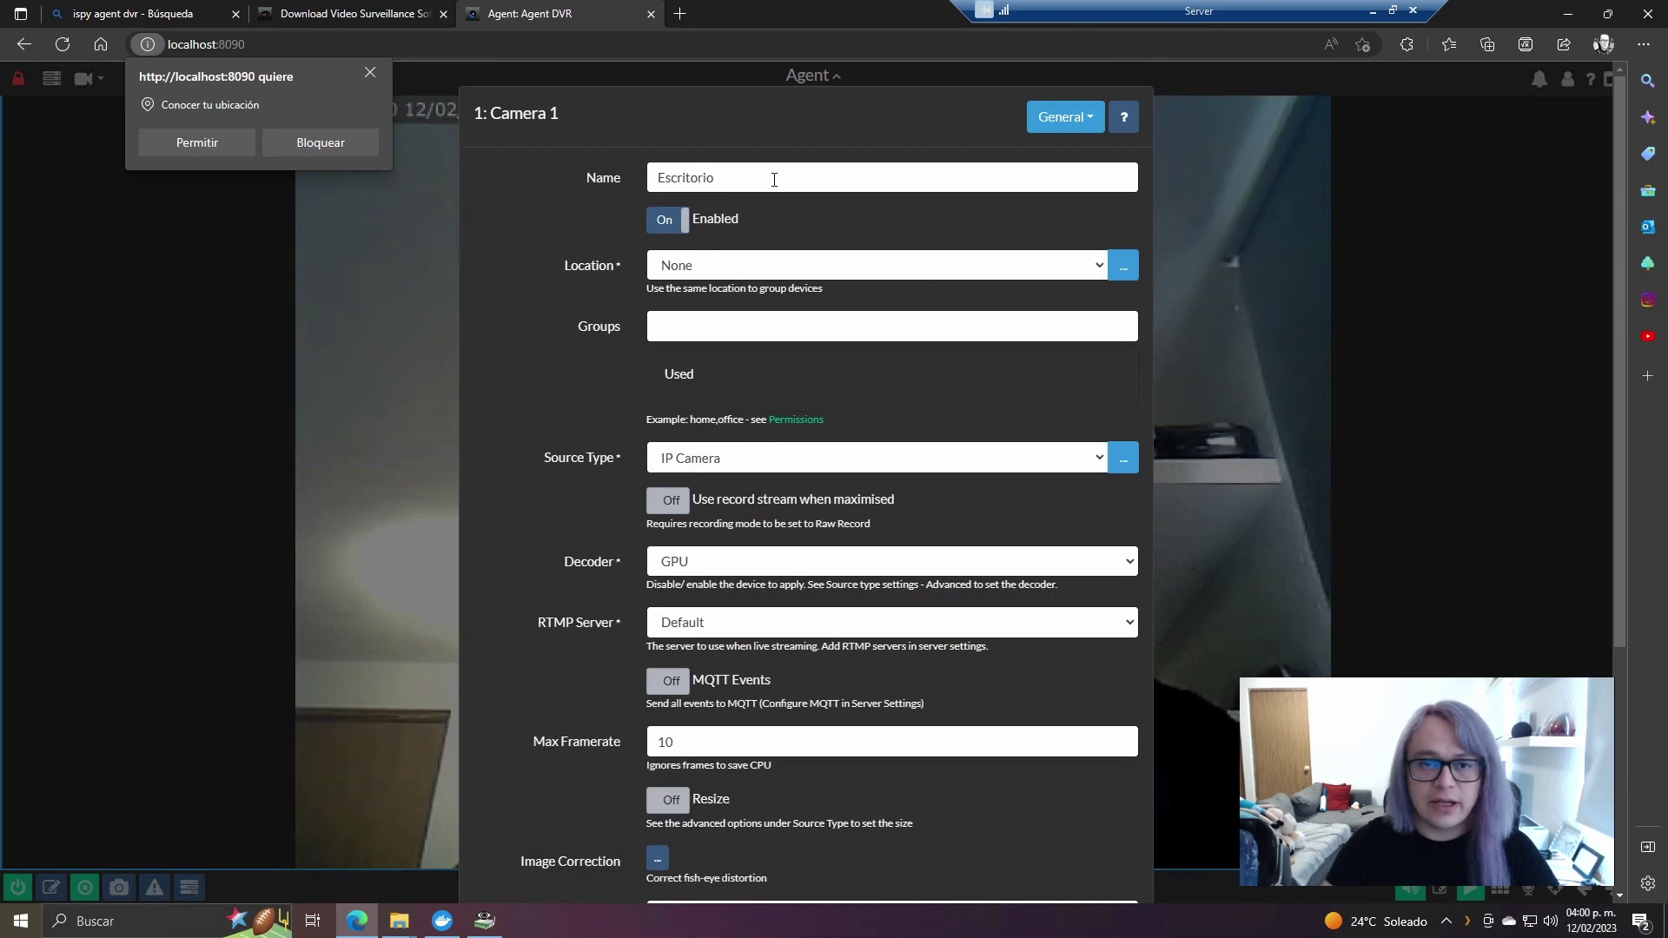
# - Assign the Escritorio camera to the Oficina location, leaving its groups empty
pyautogui.click(878, 275)
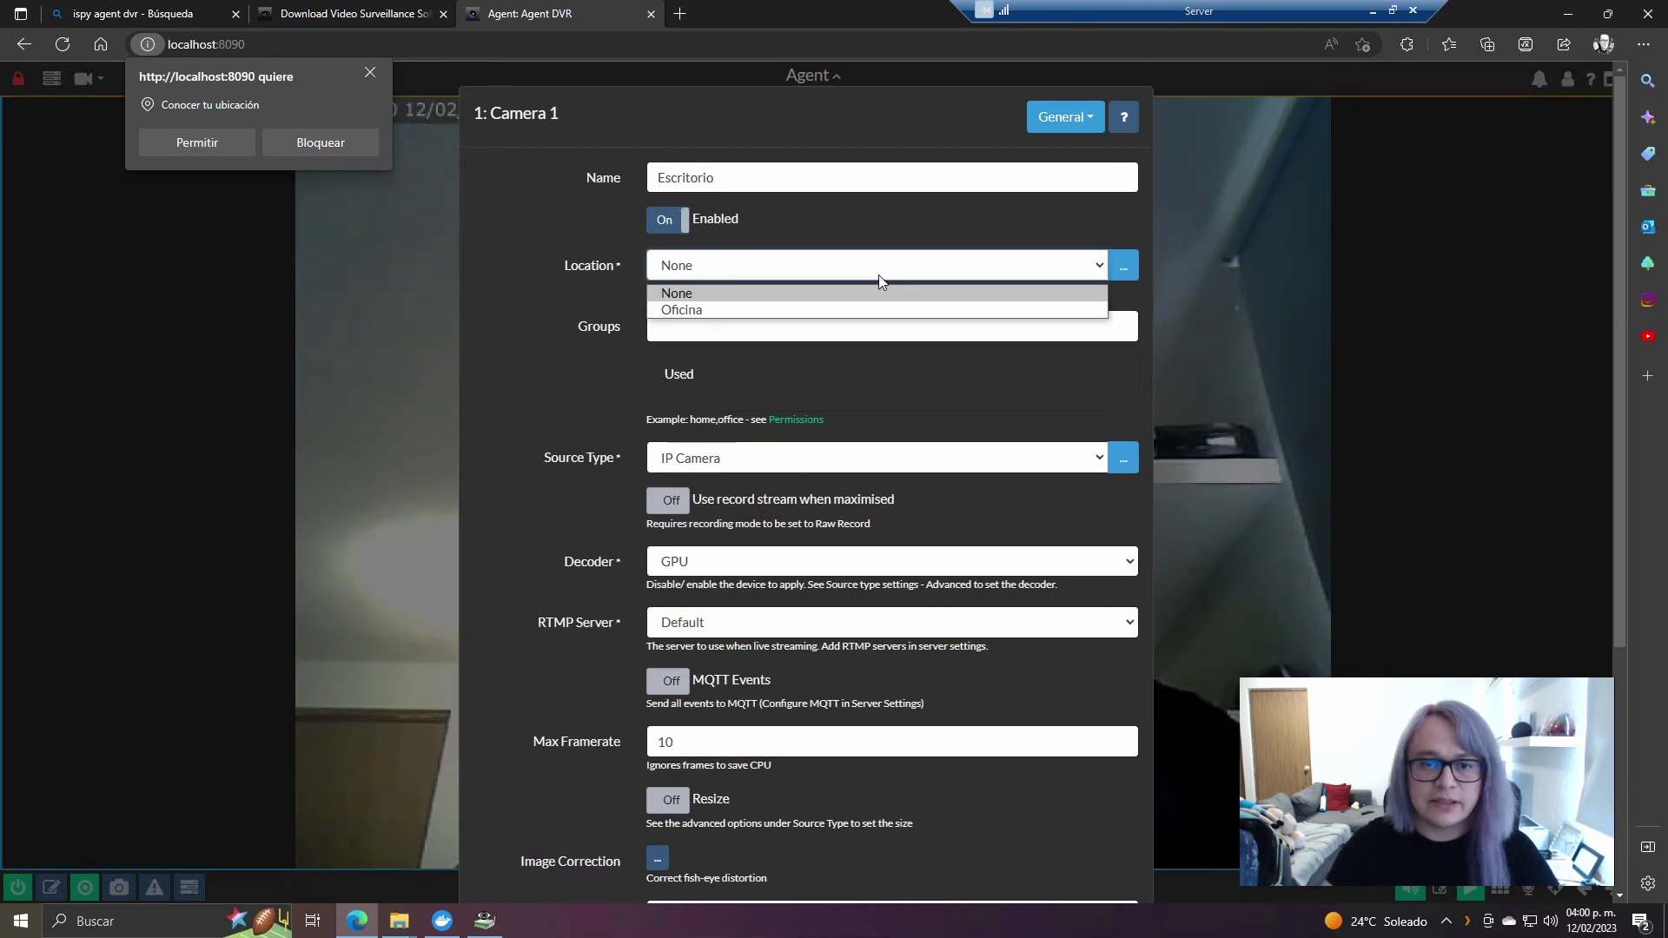
pyautogui.click(700, 312)
pyautogui.click(690, 329)
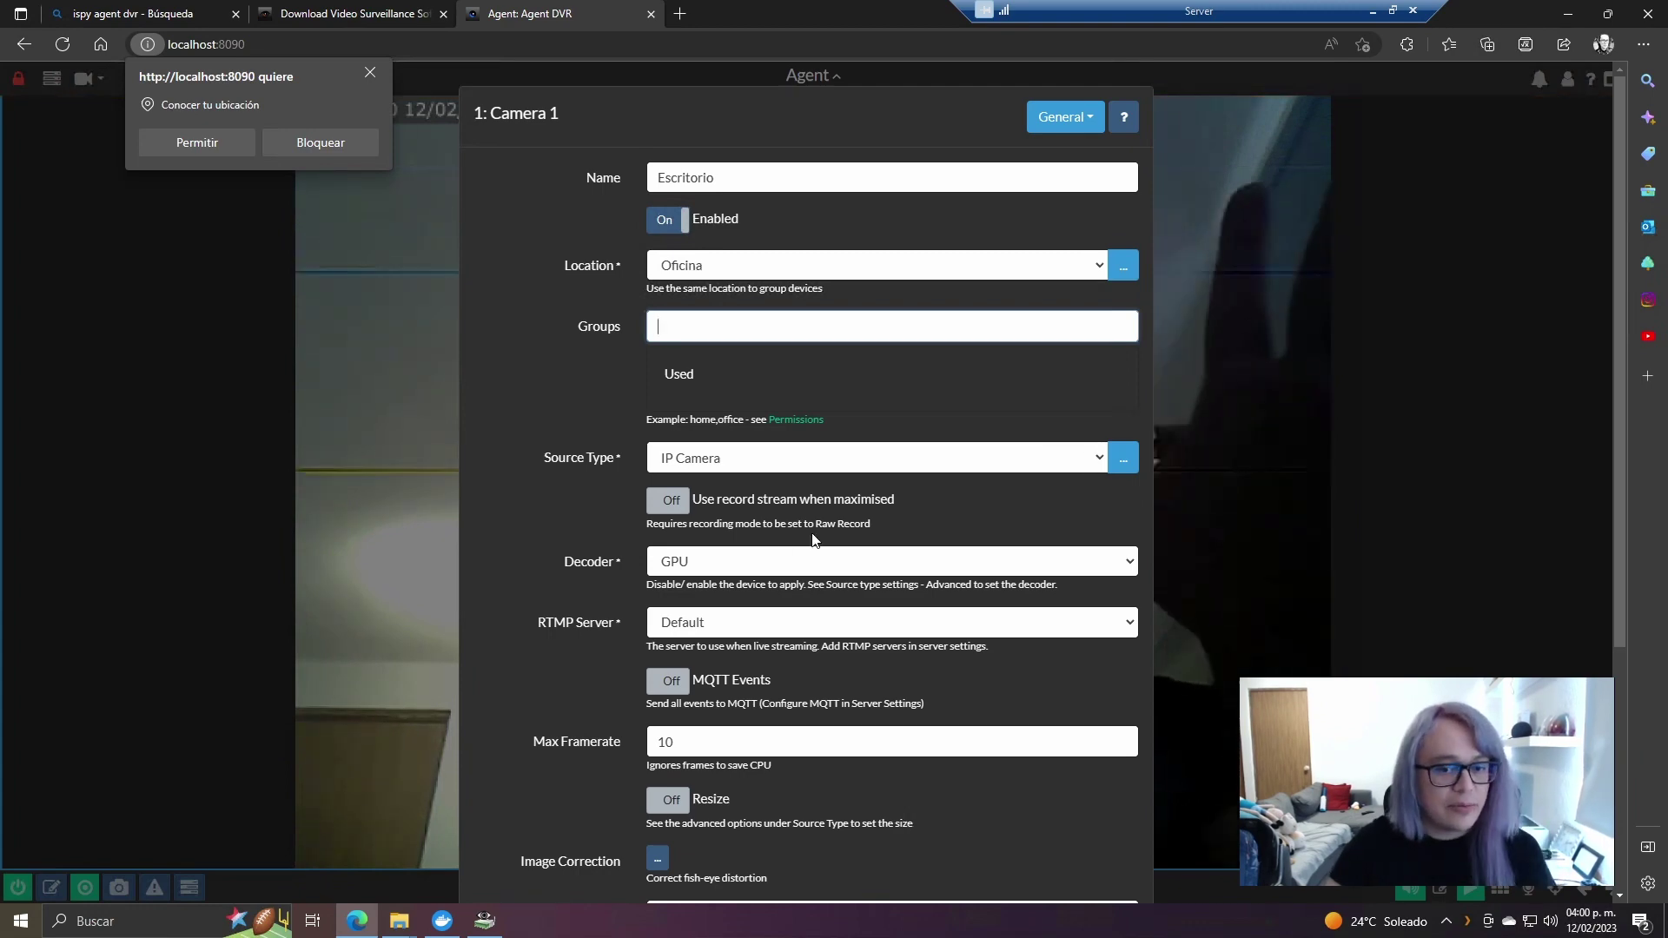
# - Examine the camera's remaining general settings, including the RTMP server choices, fish-eye image correction and overlay image, without changing them
pyautogui.scroll(-3, 709, 565)
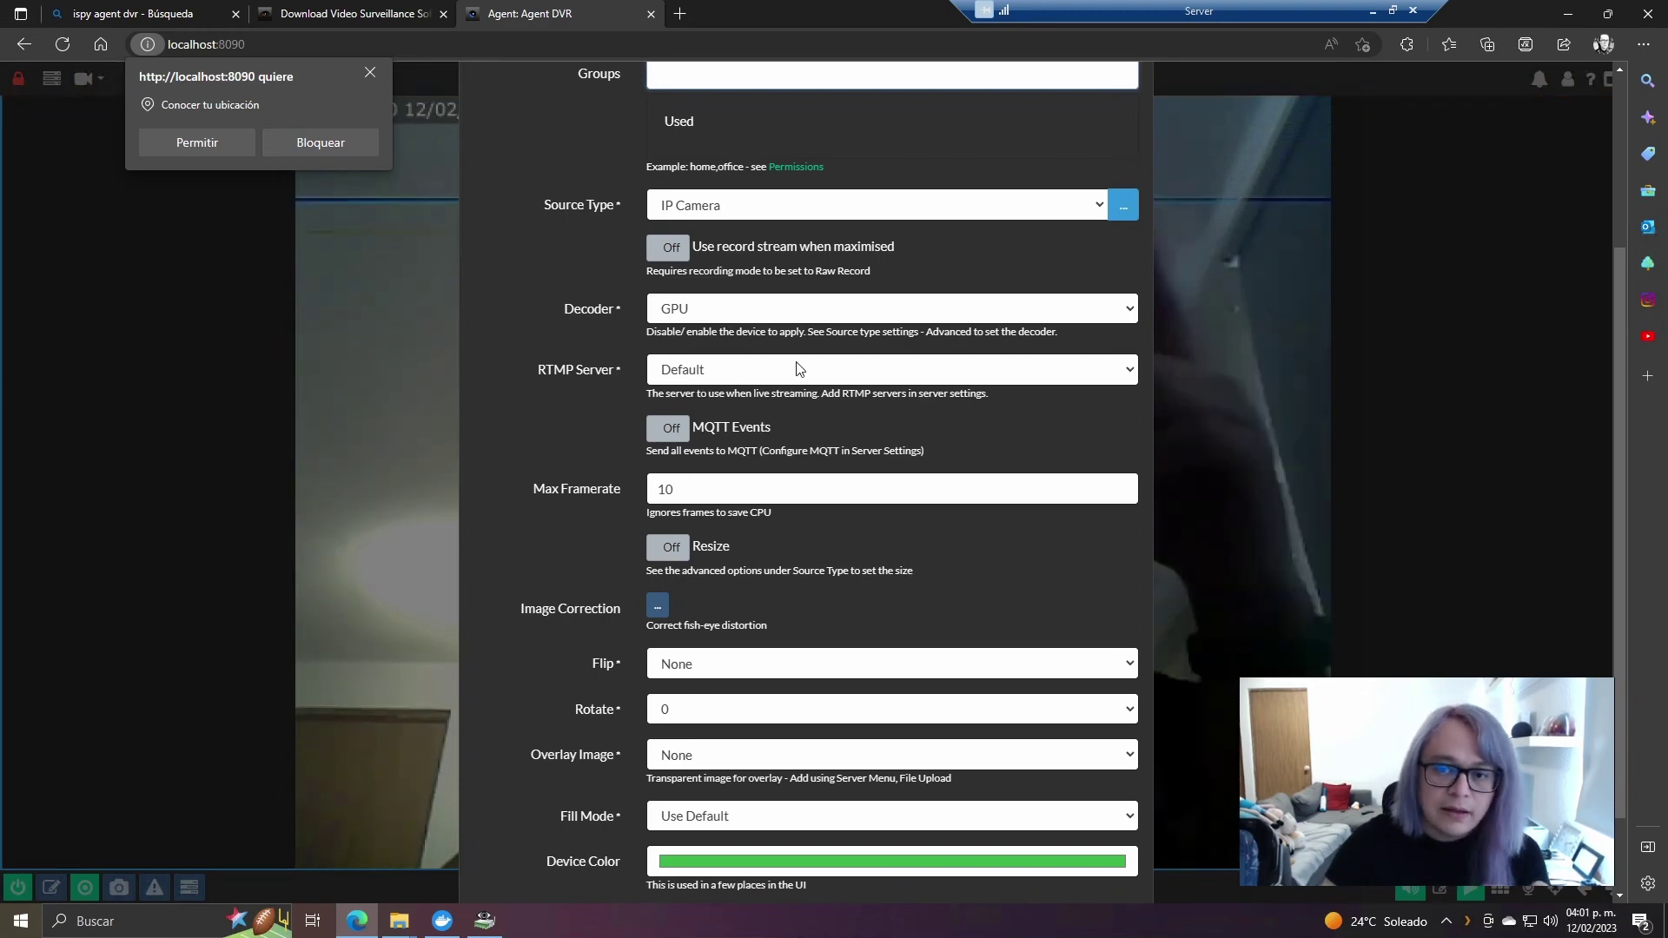
pyautogui.click(1118, 376)
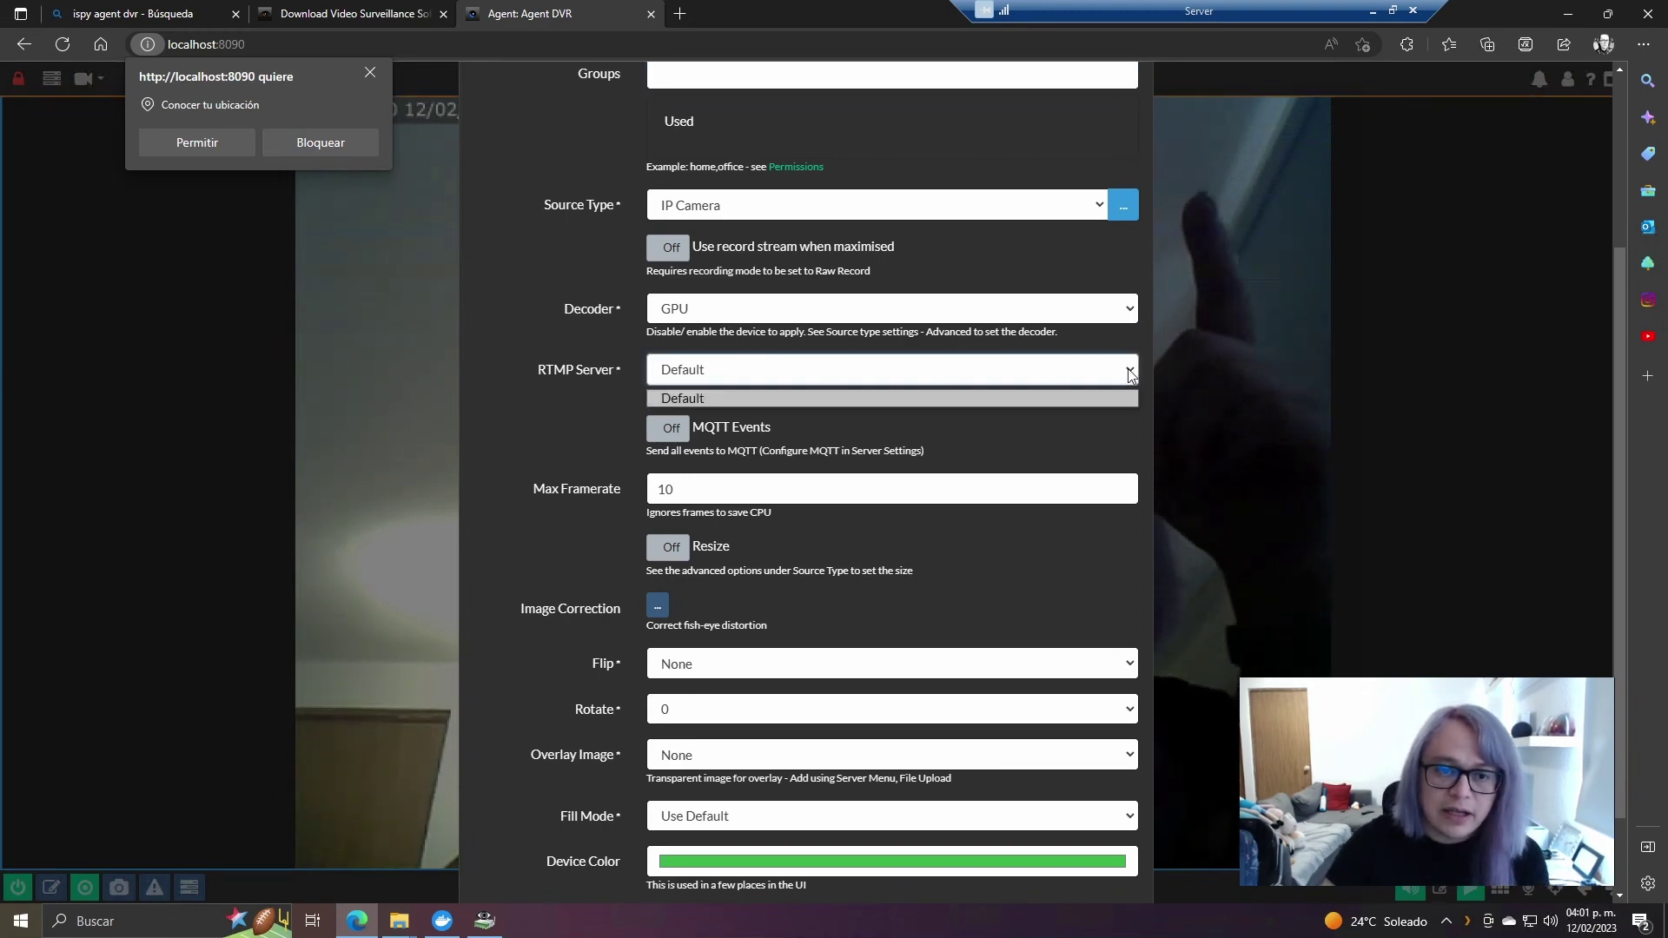
pyautogui.click(962, 422)
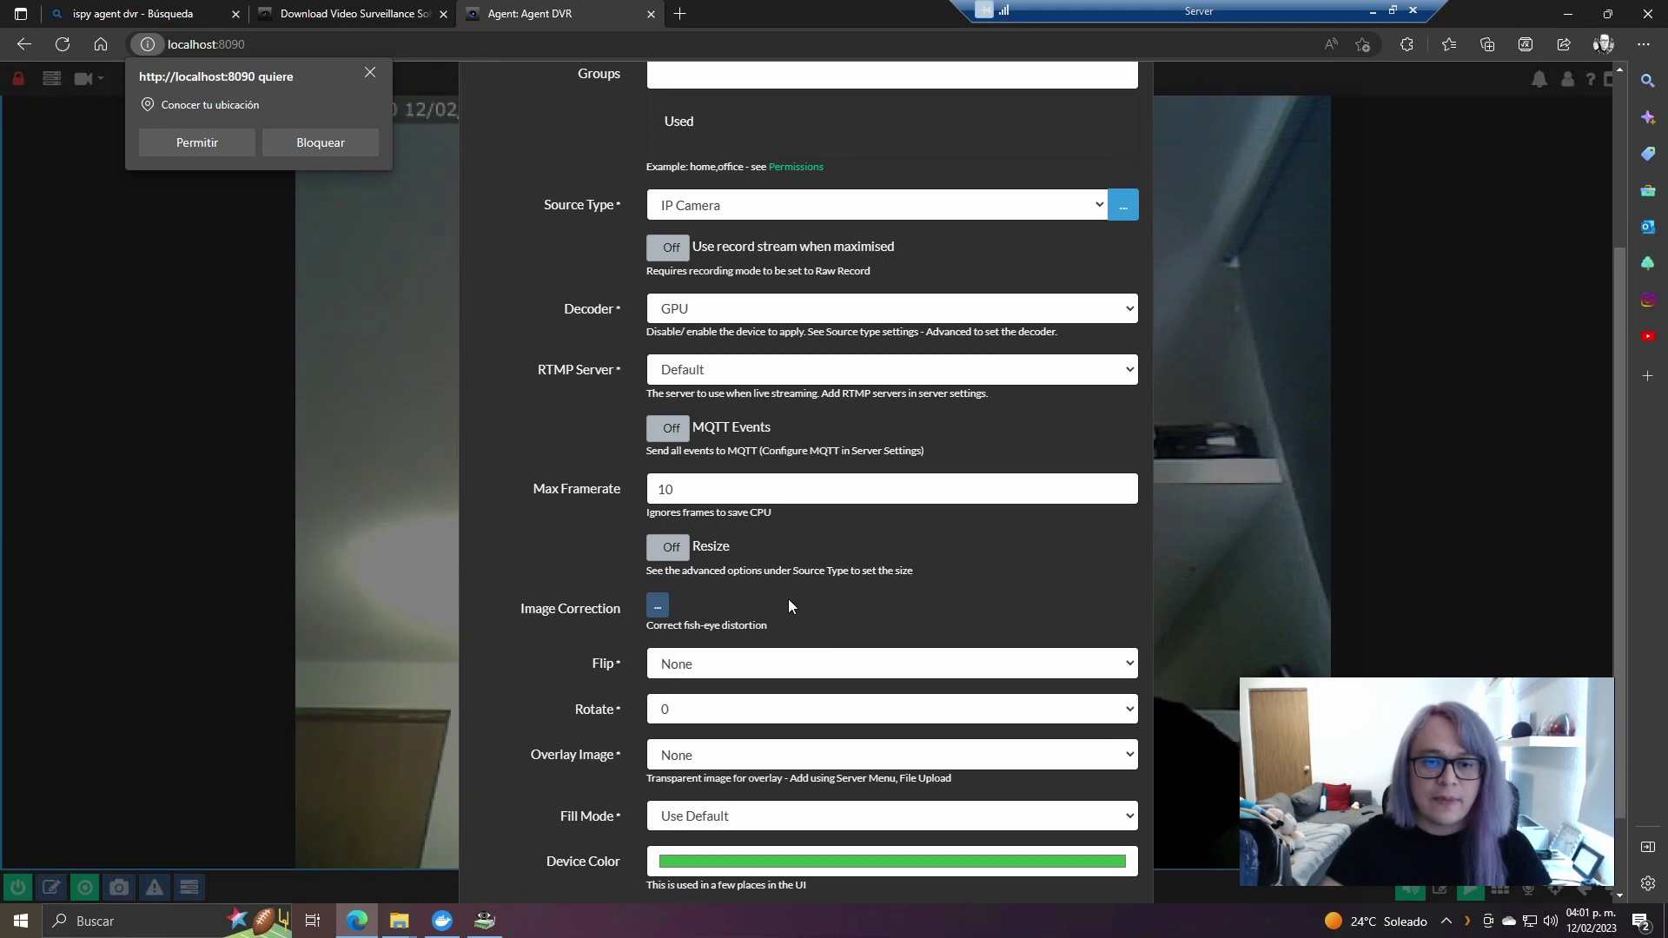
pyautogui.scroll(-1, 788, 601)
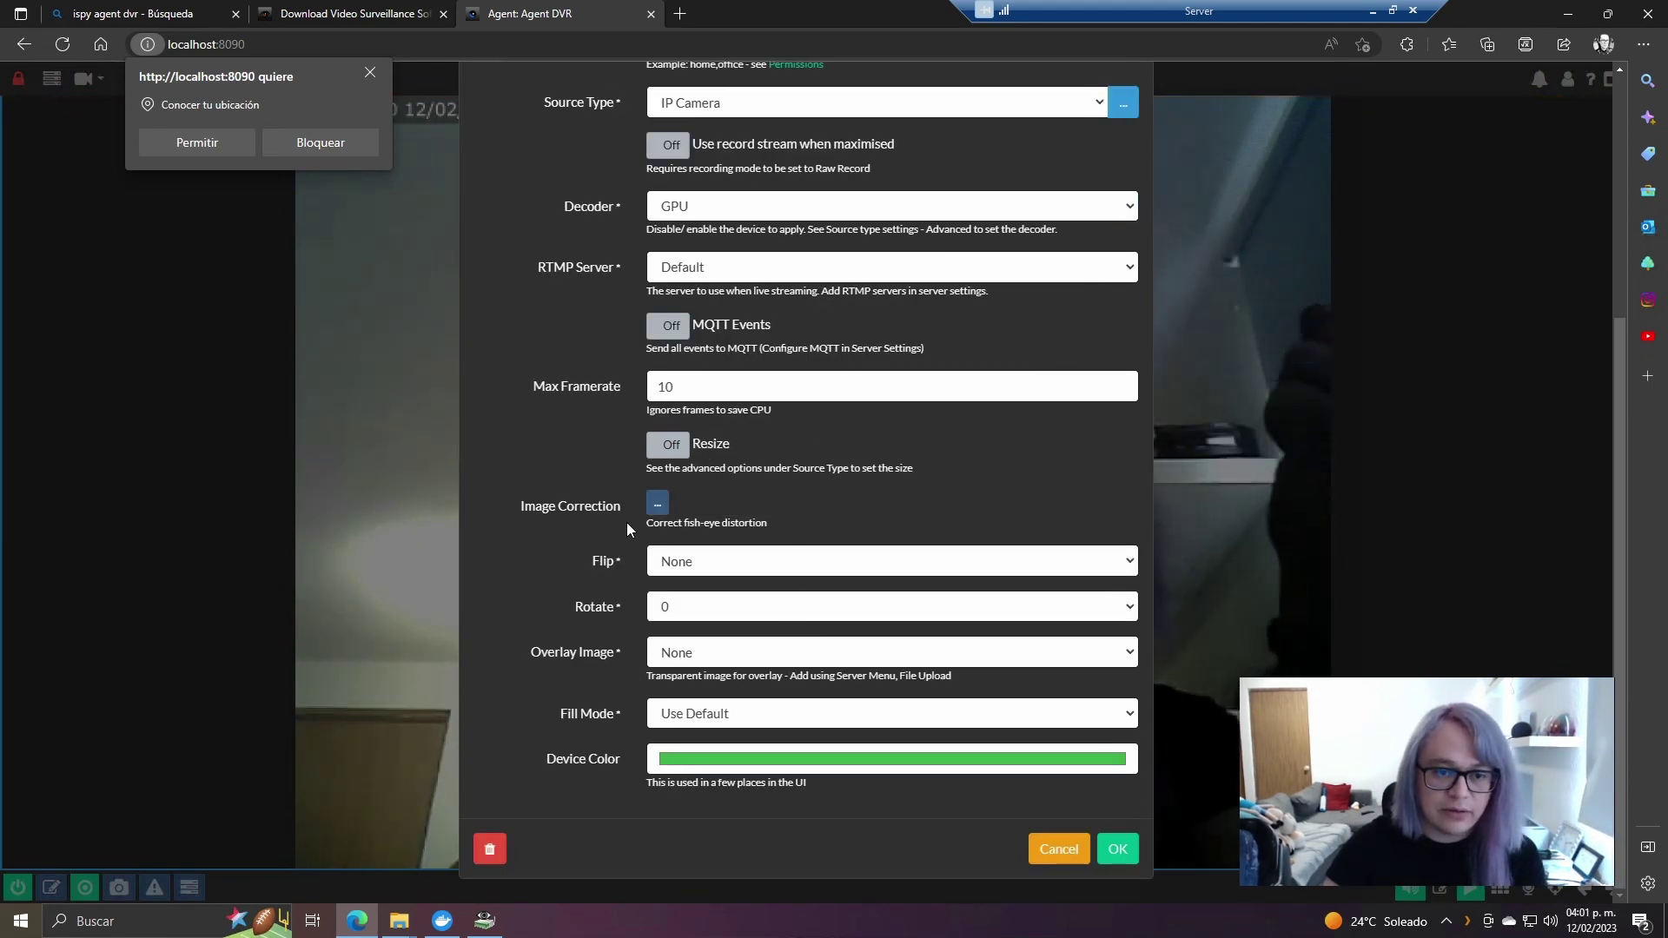
pyautogui.click(658, 504)
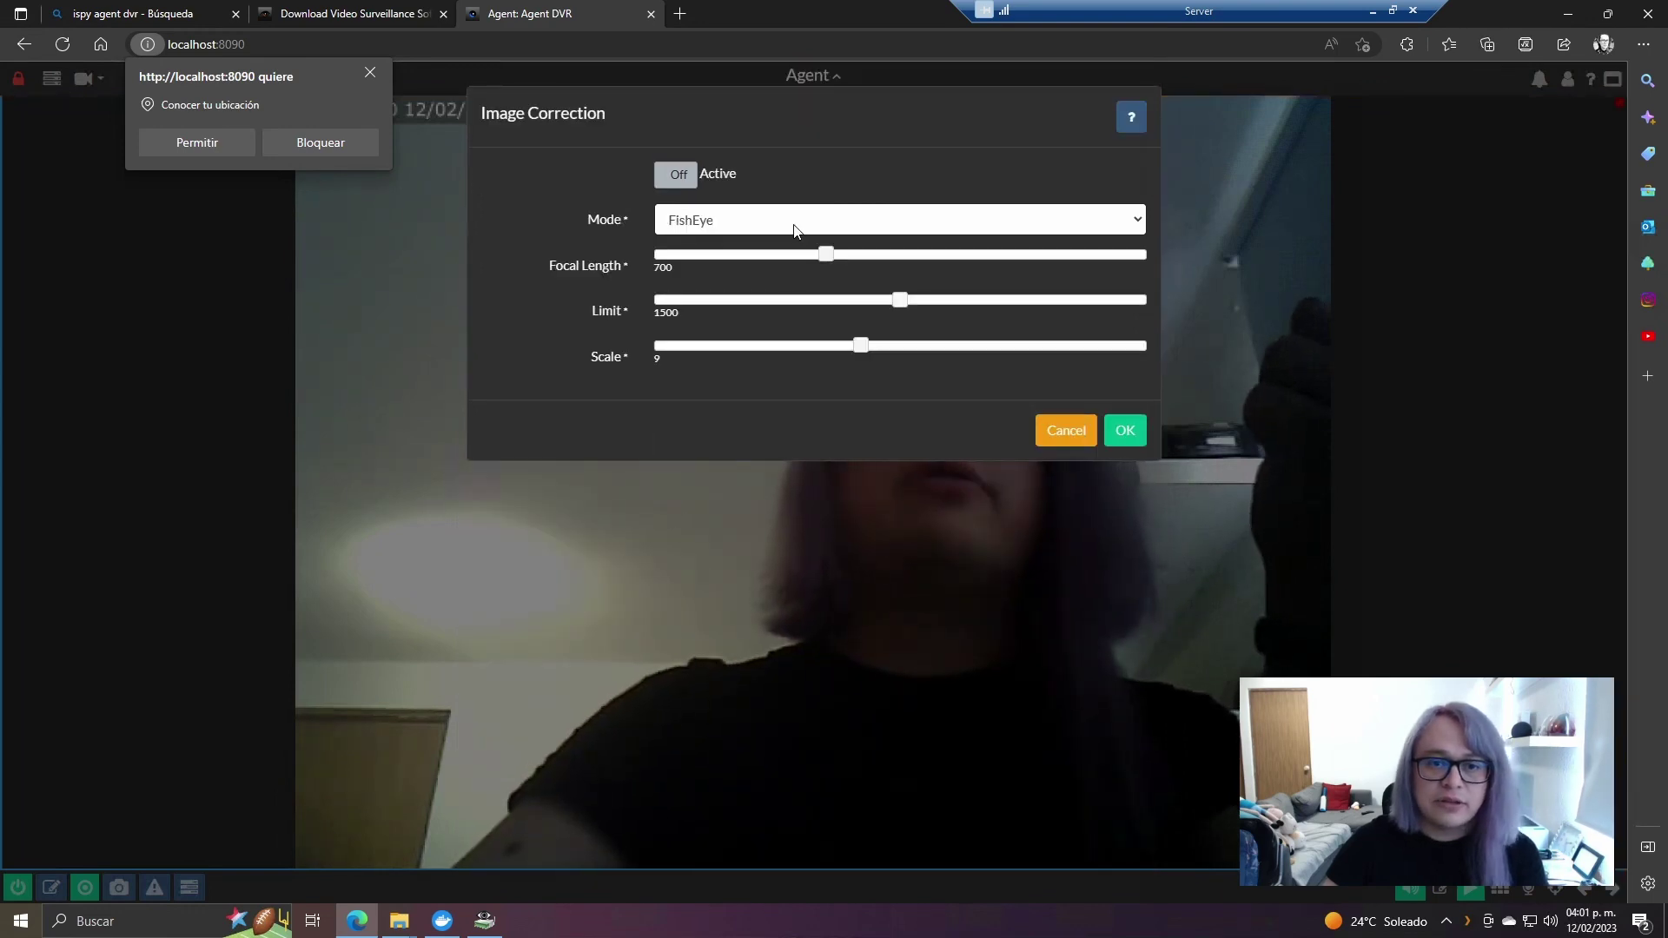
pyautogui.click(1069, 432)
pyautogui.scroll(-3, 747, 641)
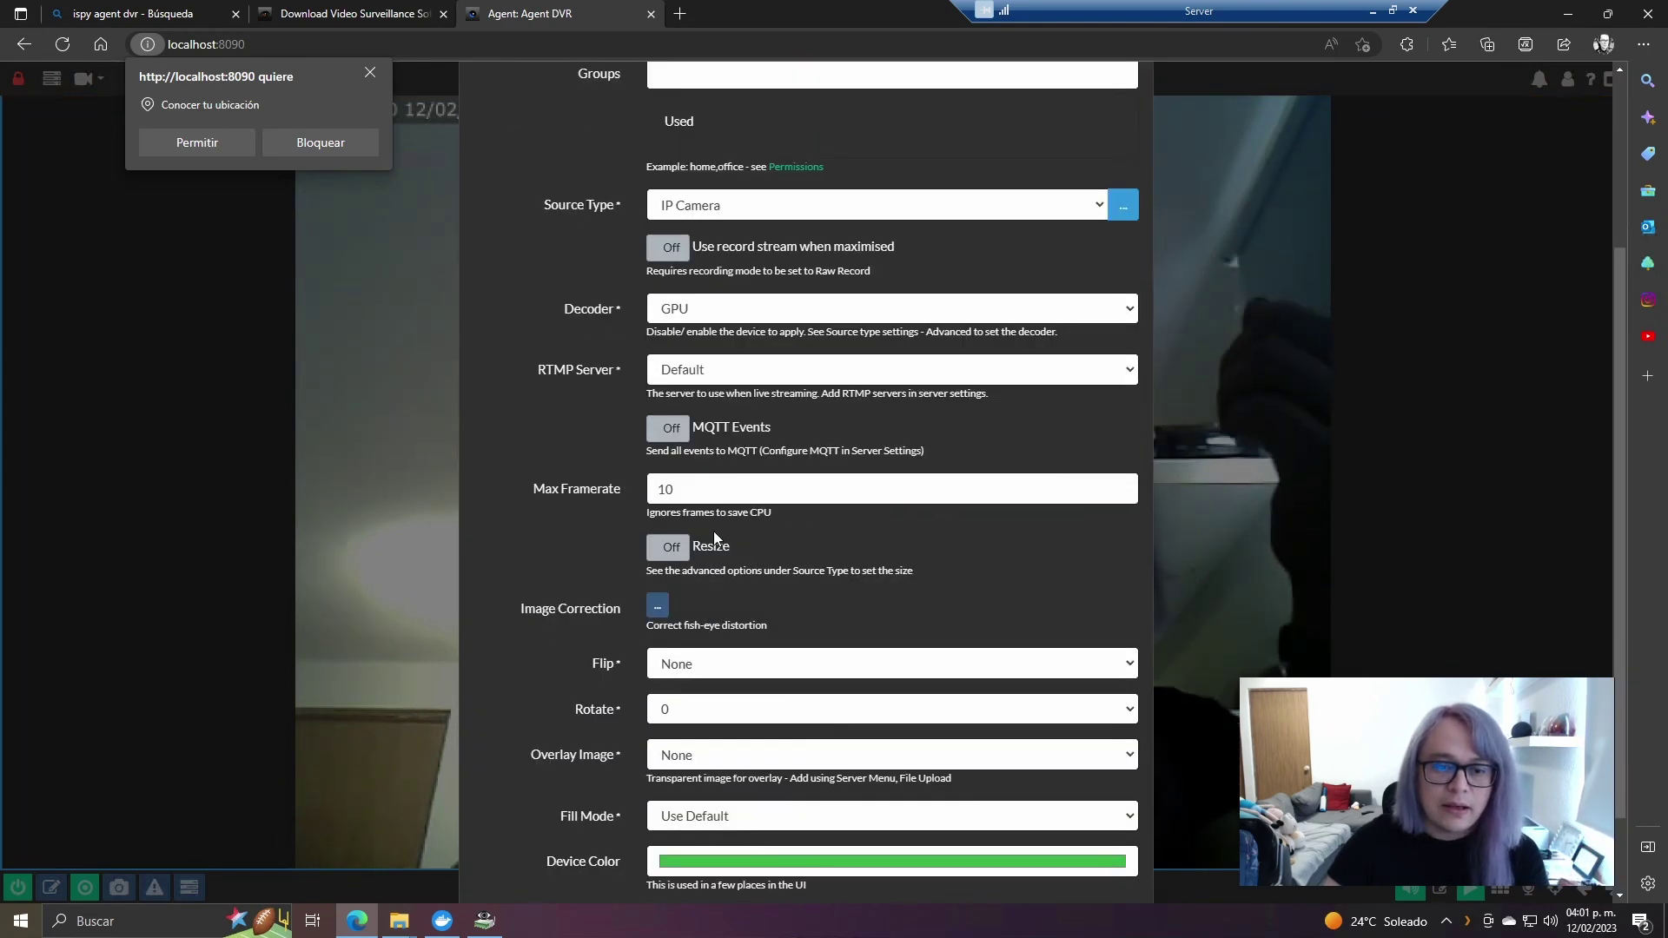
pyautogui.scroll(-1, 714, 538)
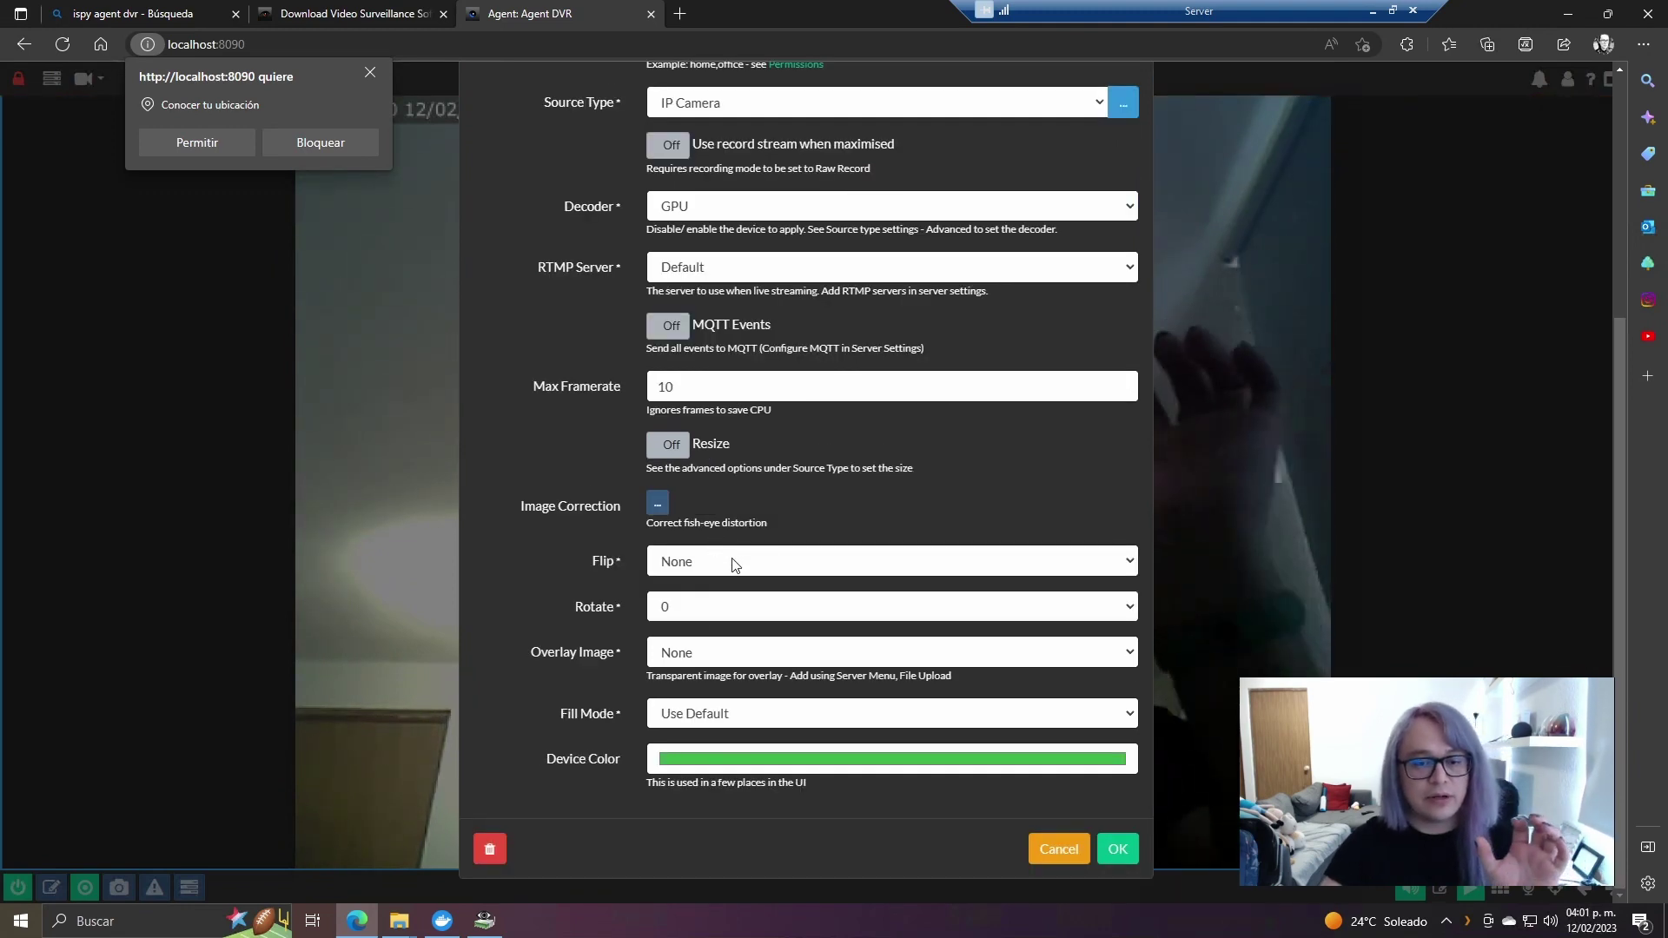
pyautogui.click(754, 654)
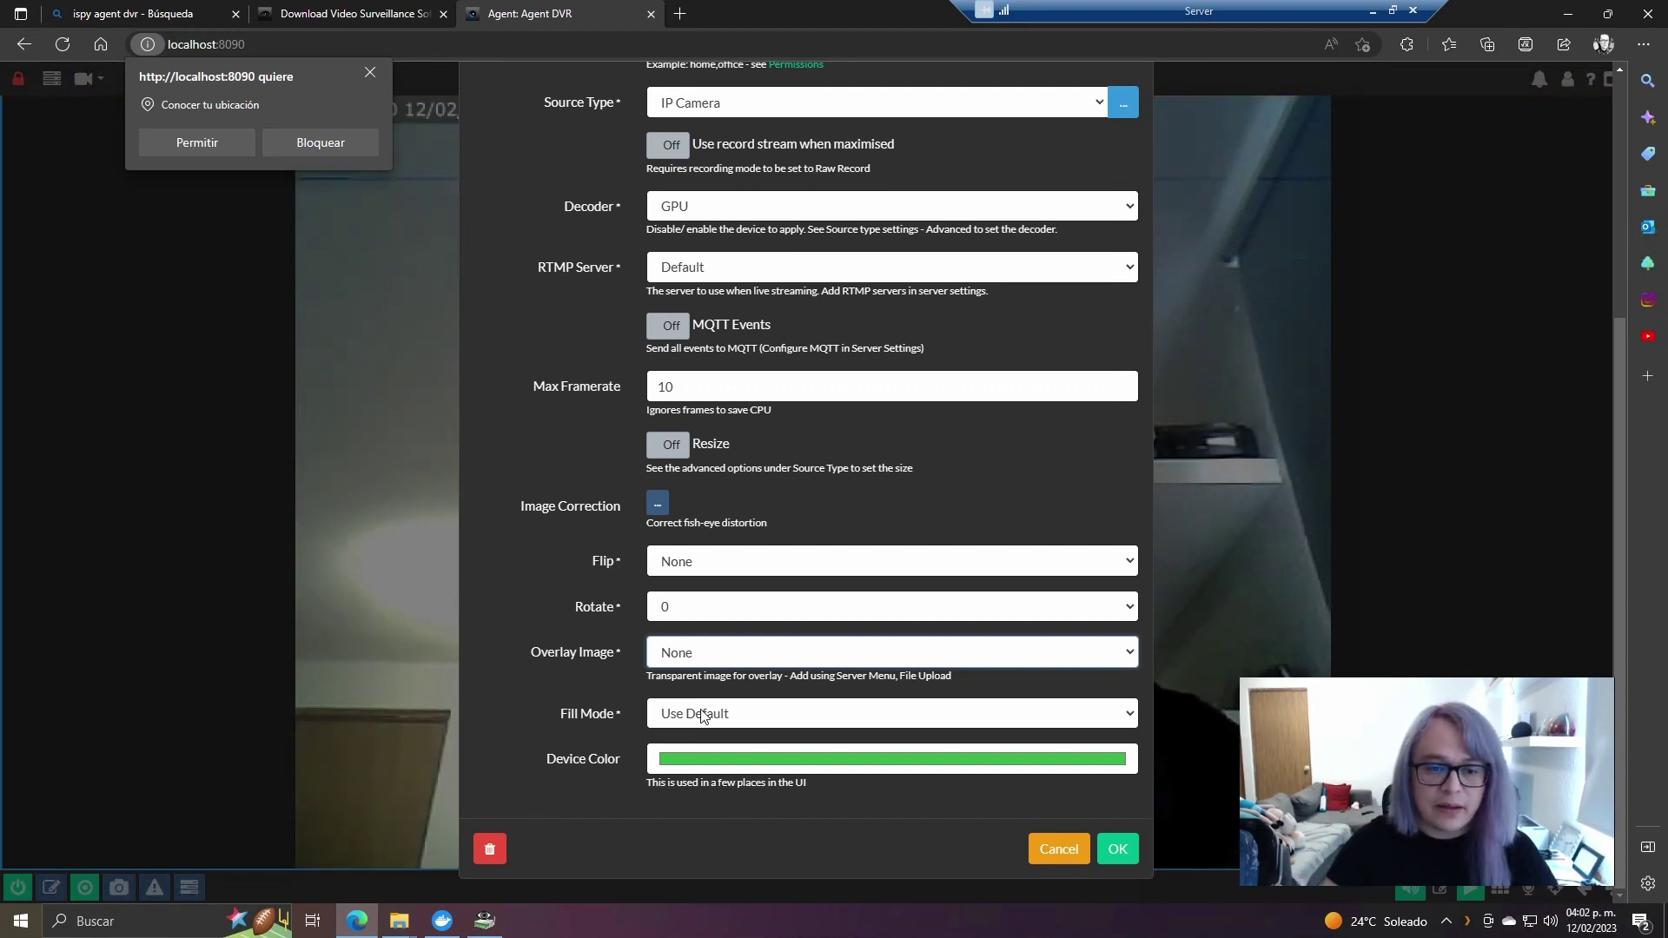
# - Save the camera's general settings and dismiss the browser's location permission request
pyautogui.click(1118, 850)
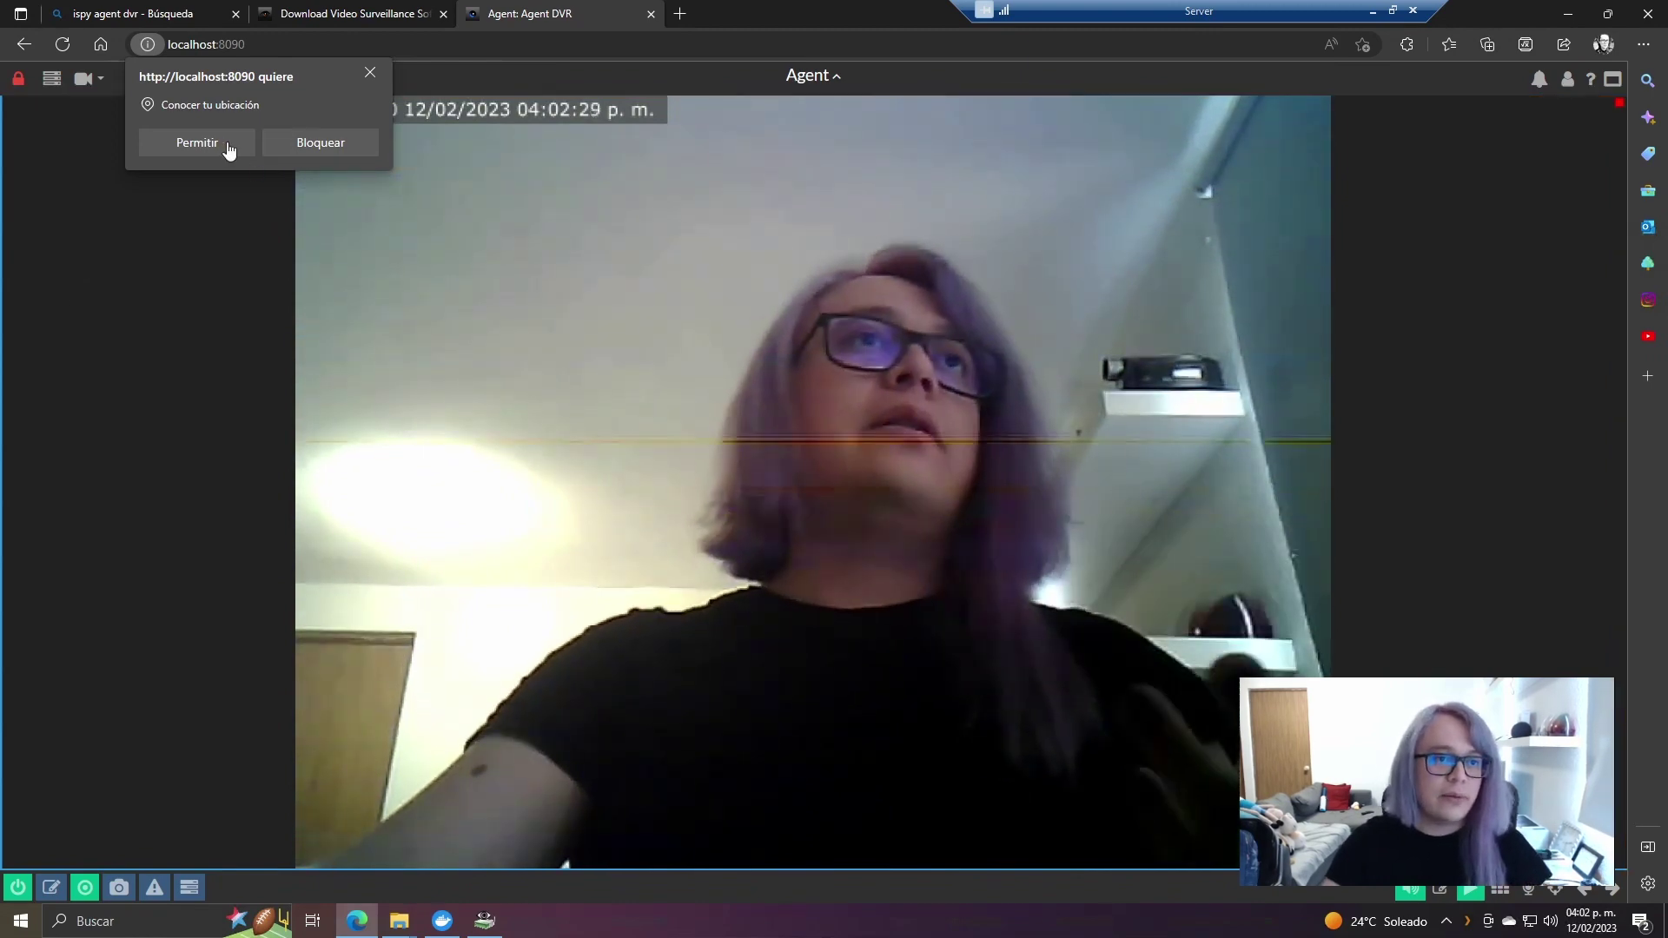
pyautogui.click(370, 75)
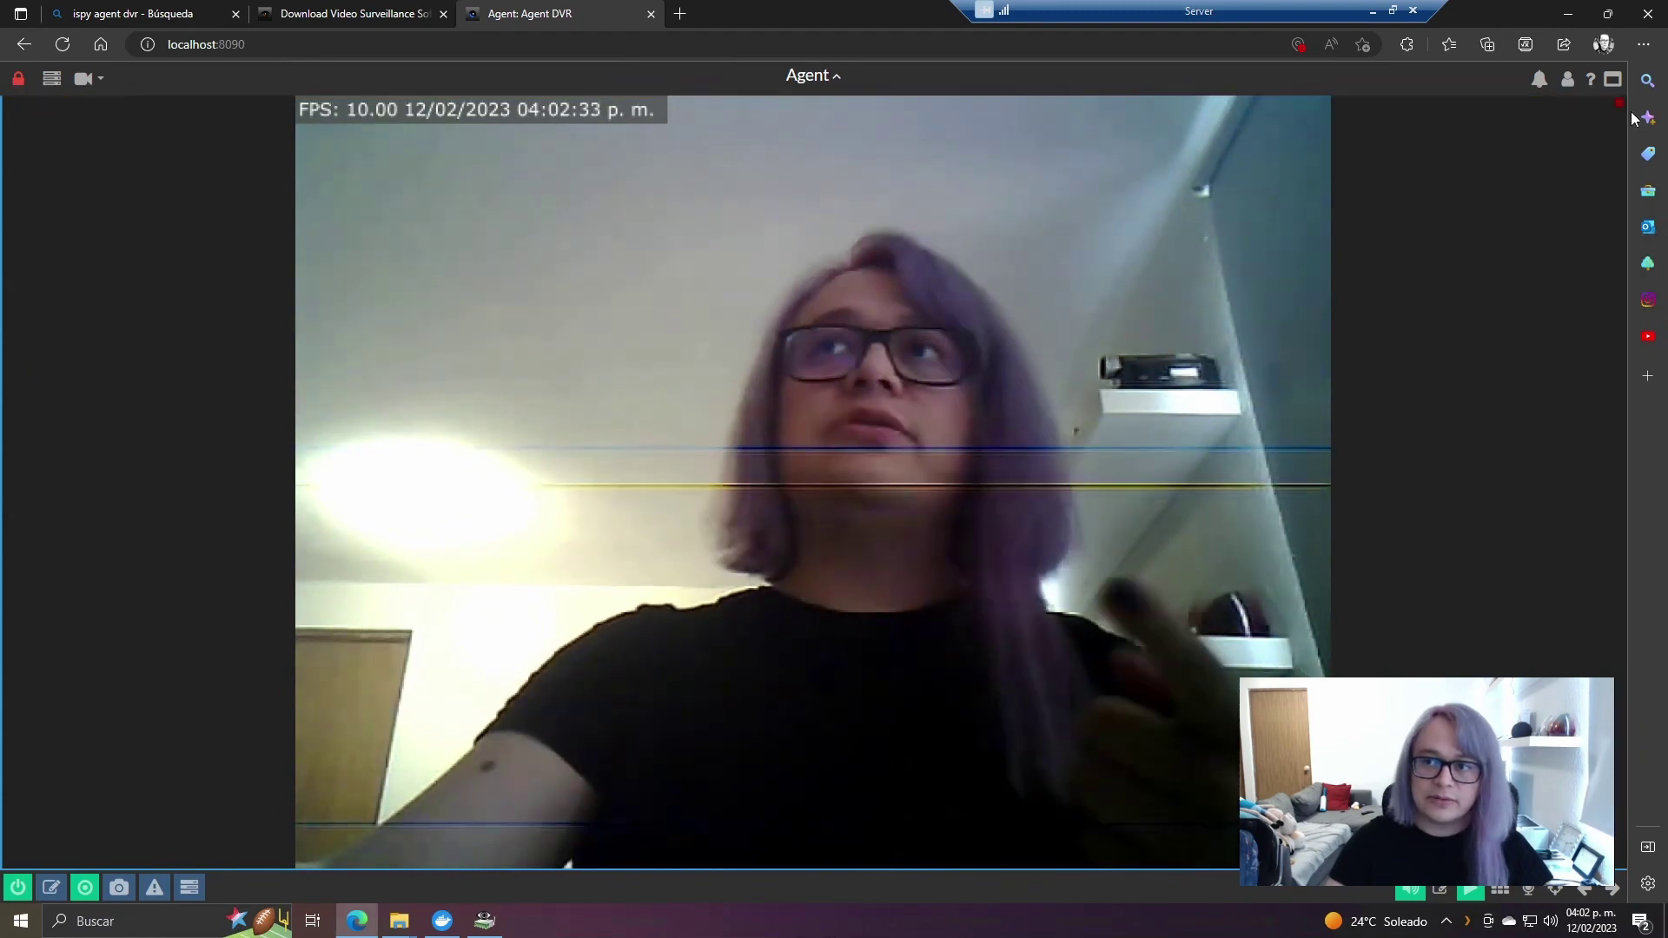